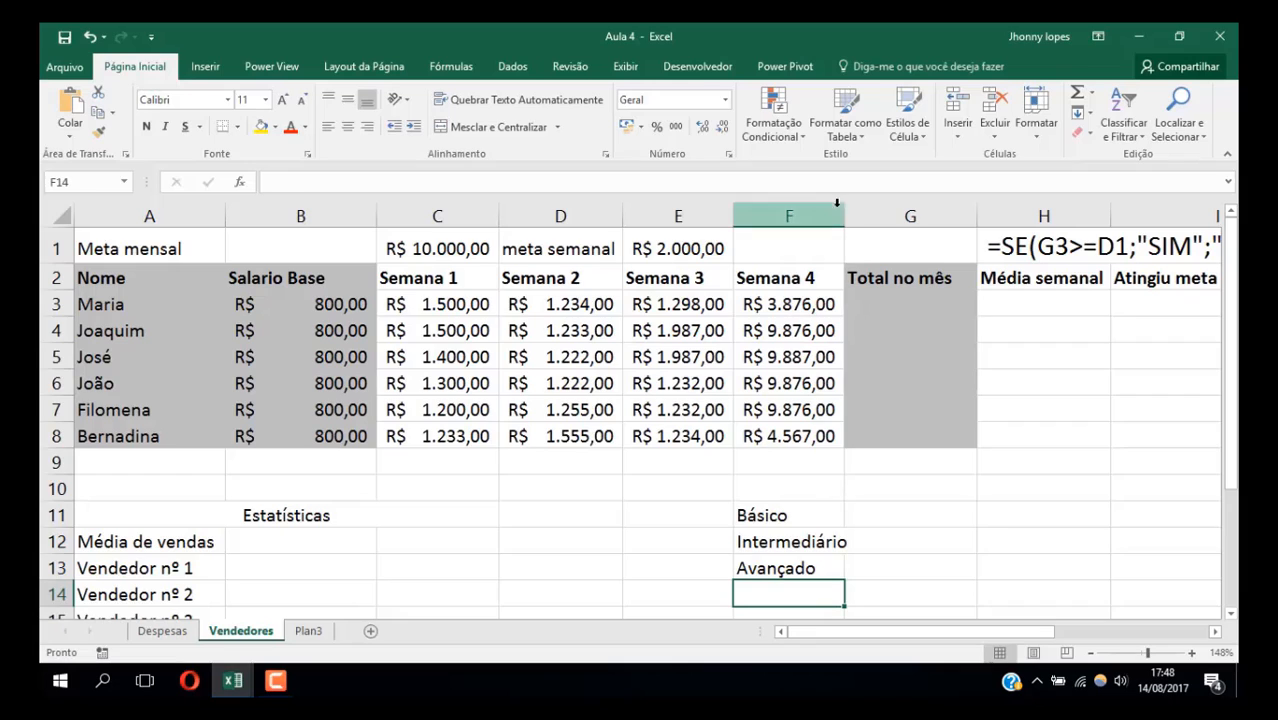
Widen column F slightly so the Semana 4 values have more room
left_click_drag(844, 208, 850, 208)
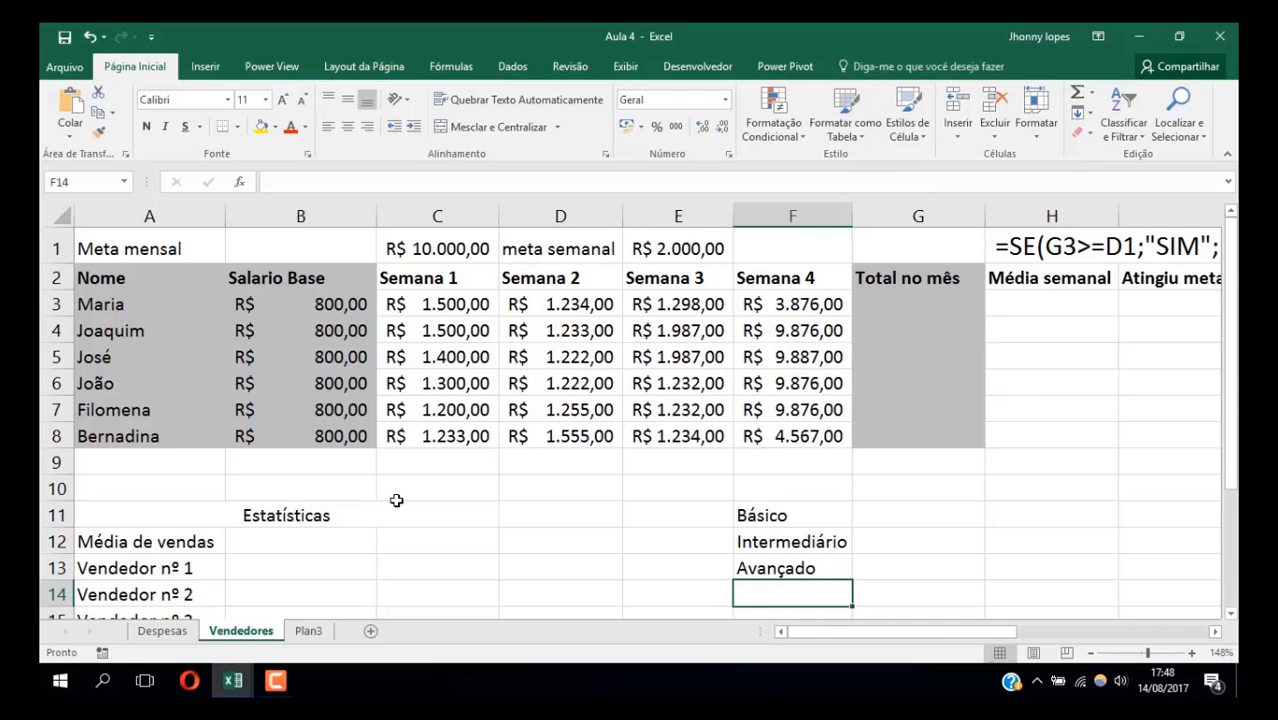
Calculate the average sales in B12 with the MÉDIA function over the monthly totals range G3:G8
scroll(396, 500, "down", 3)
scroll(382, 494, "up", 3)
scroll(375, 490, "down", 3)
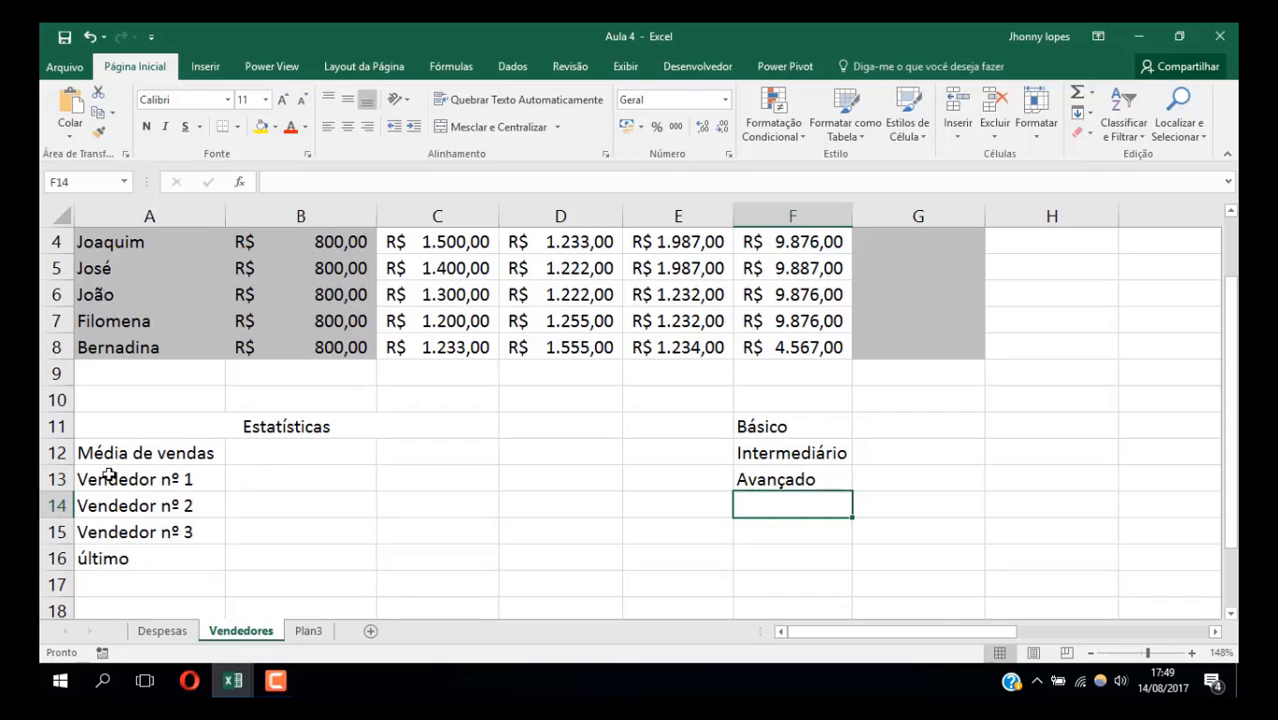
left_click(250, 457)
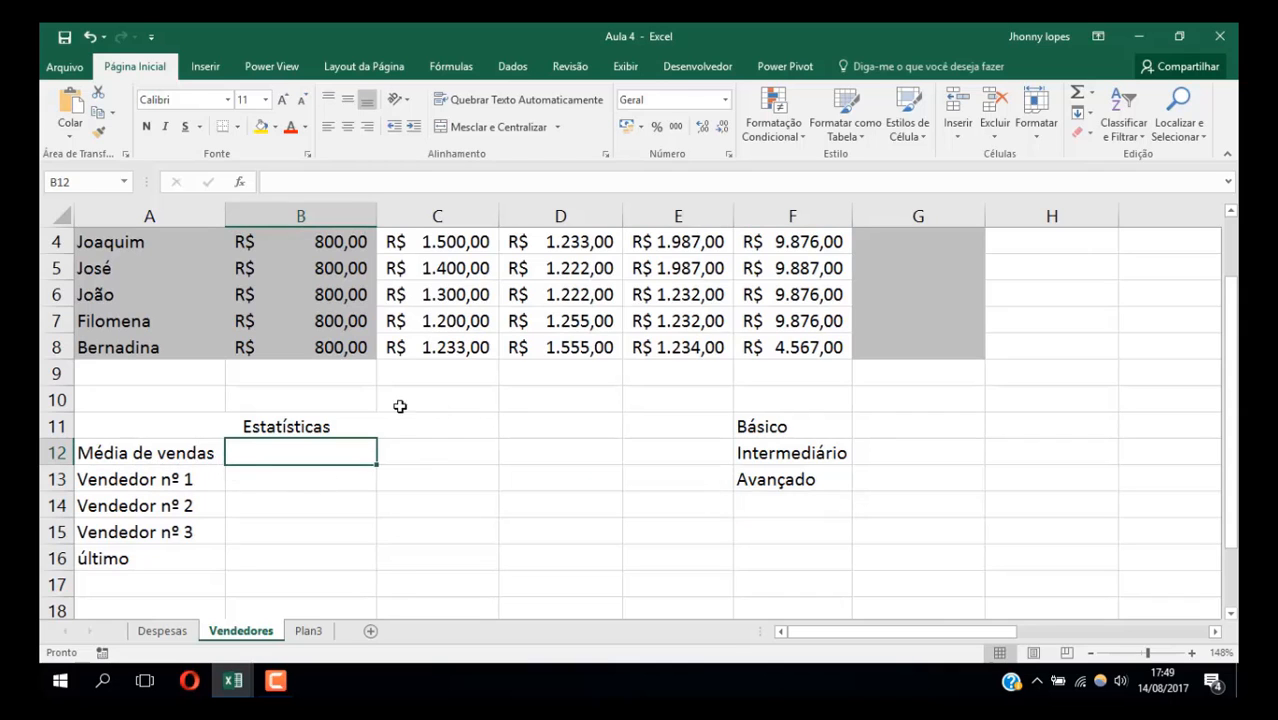
scroll(400, 405, "up", 3)
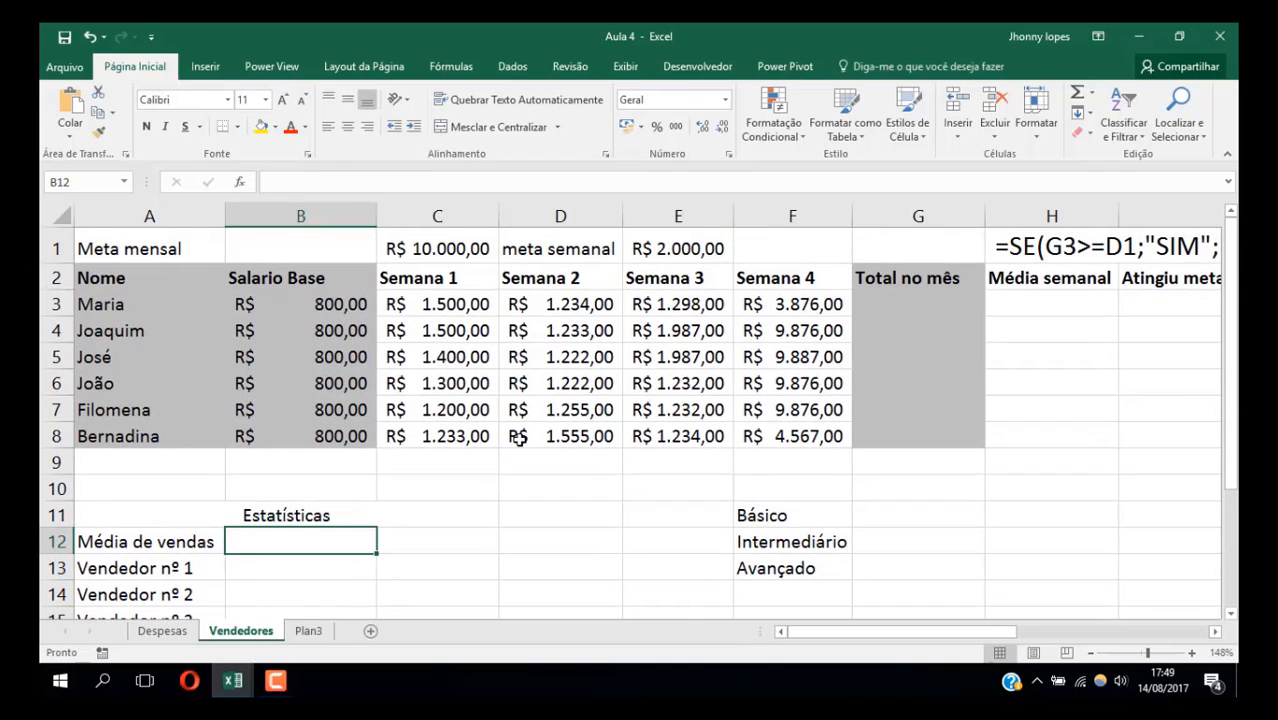
type("=mé")
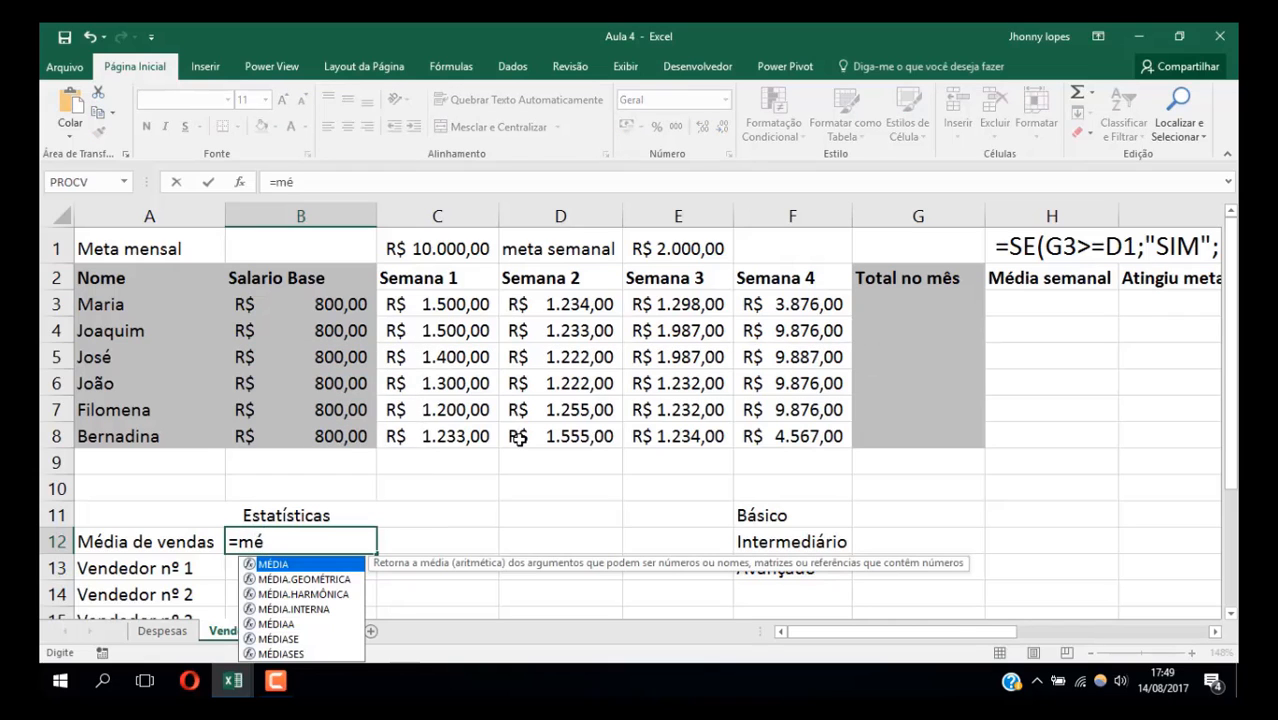
double_click(284, 565)
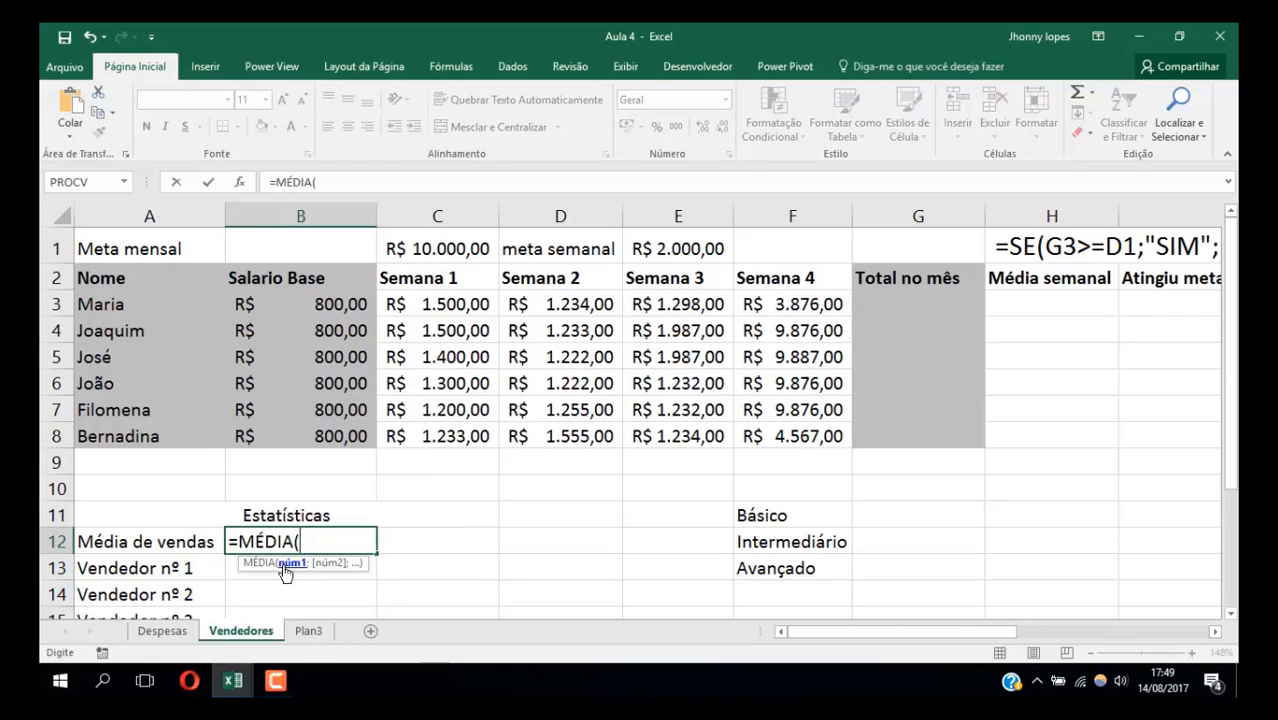
left_click_drag(812, 302, 812, 352)
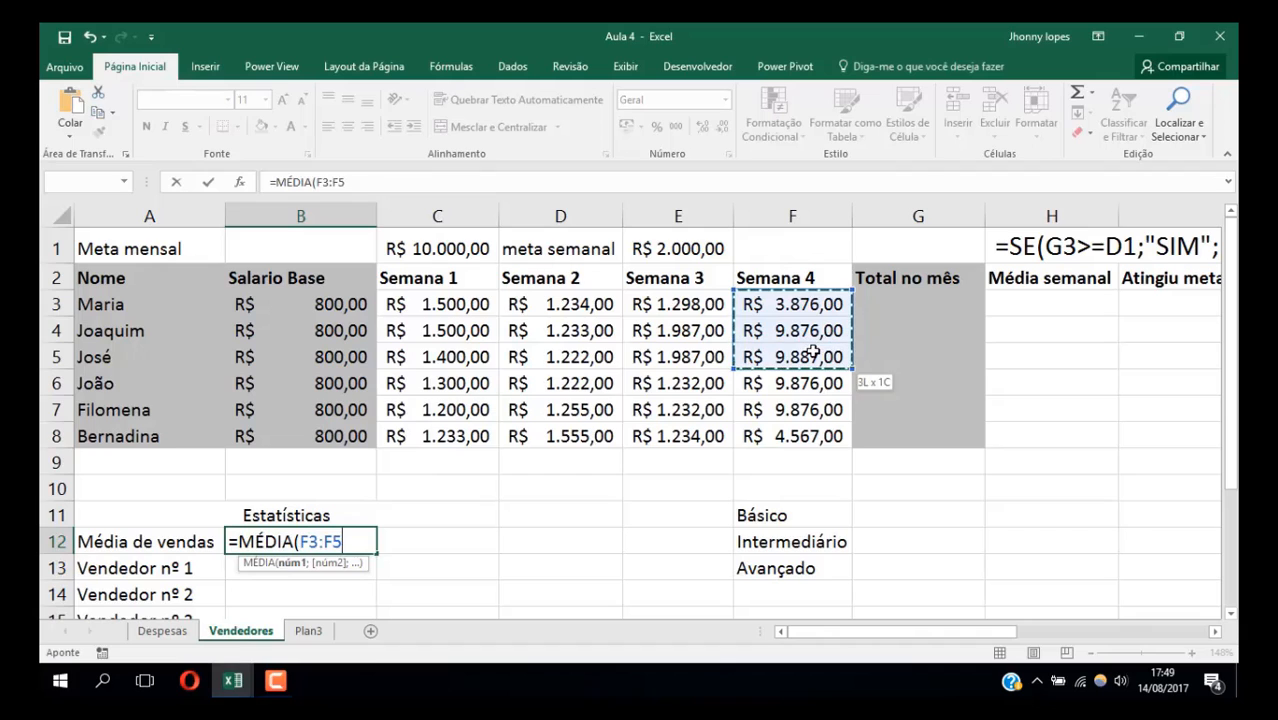
left_click_drag(880, 302, 899, 434)
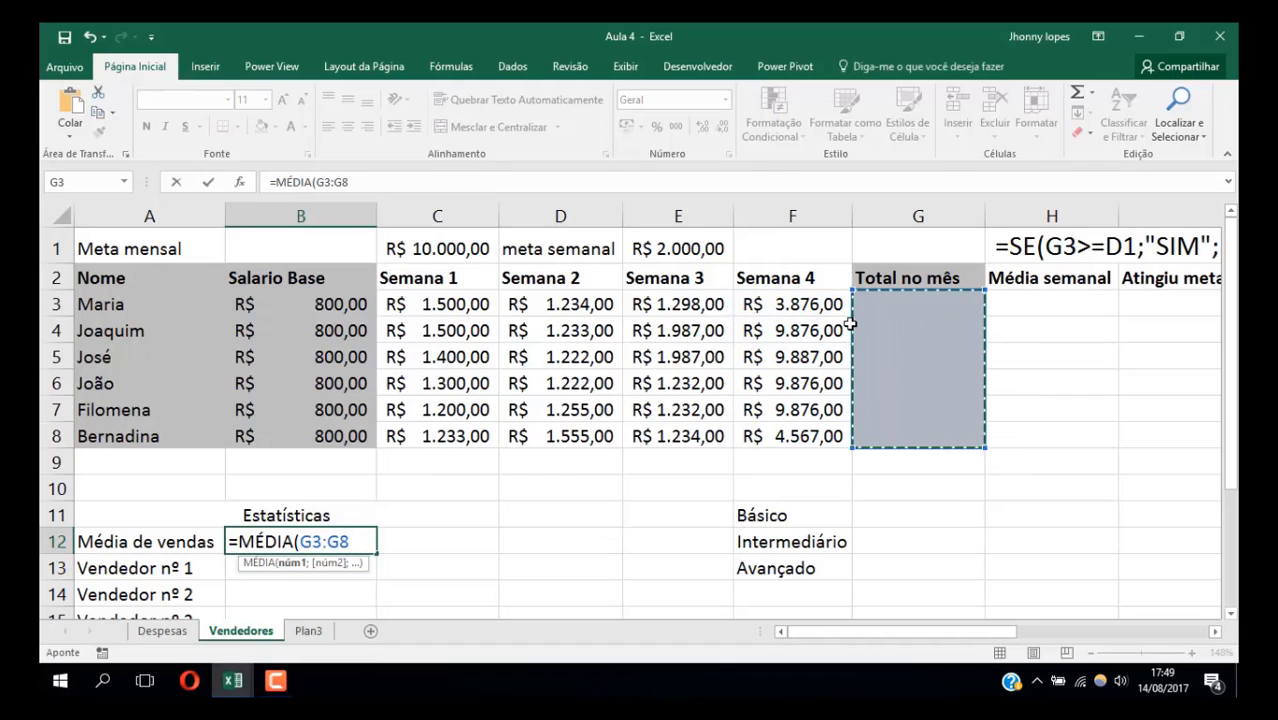
key("Return")
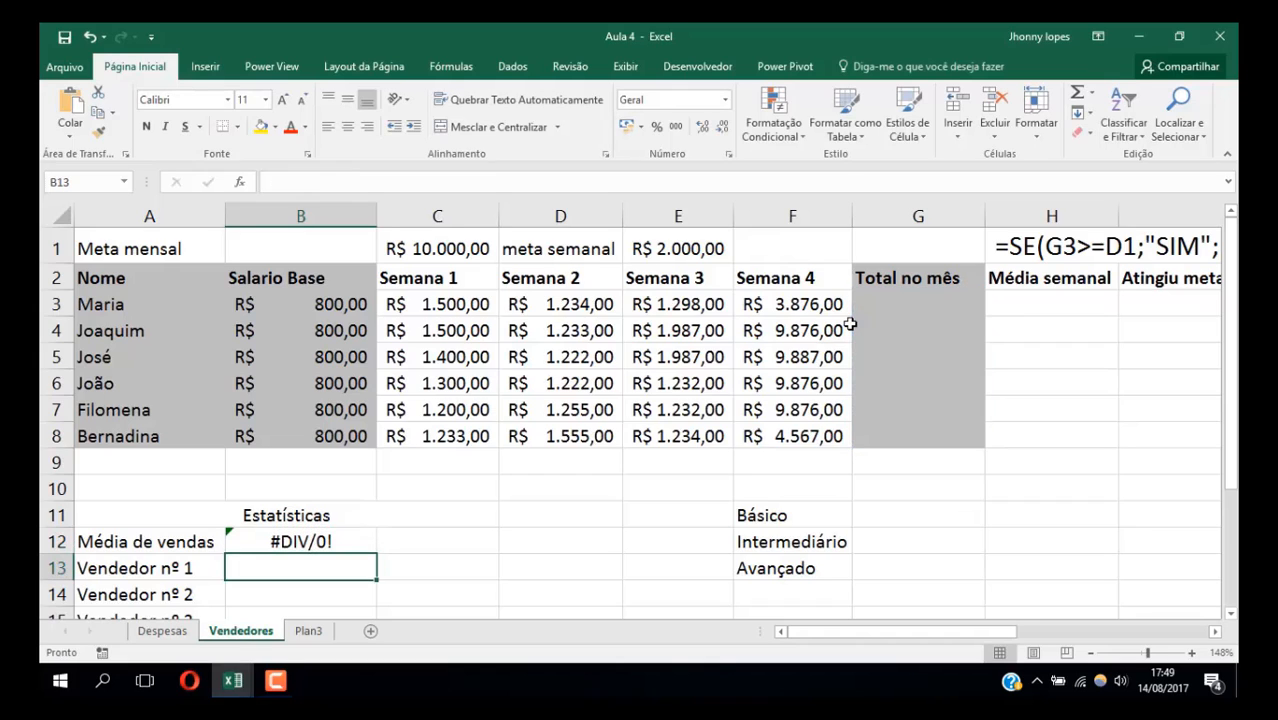
Fill the Total no mês cells G3:G8 with AutoSum totals of each row's columns B to F
left_click(313, 546)
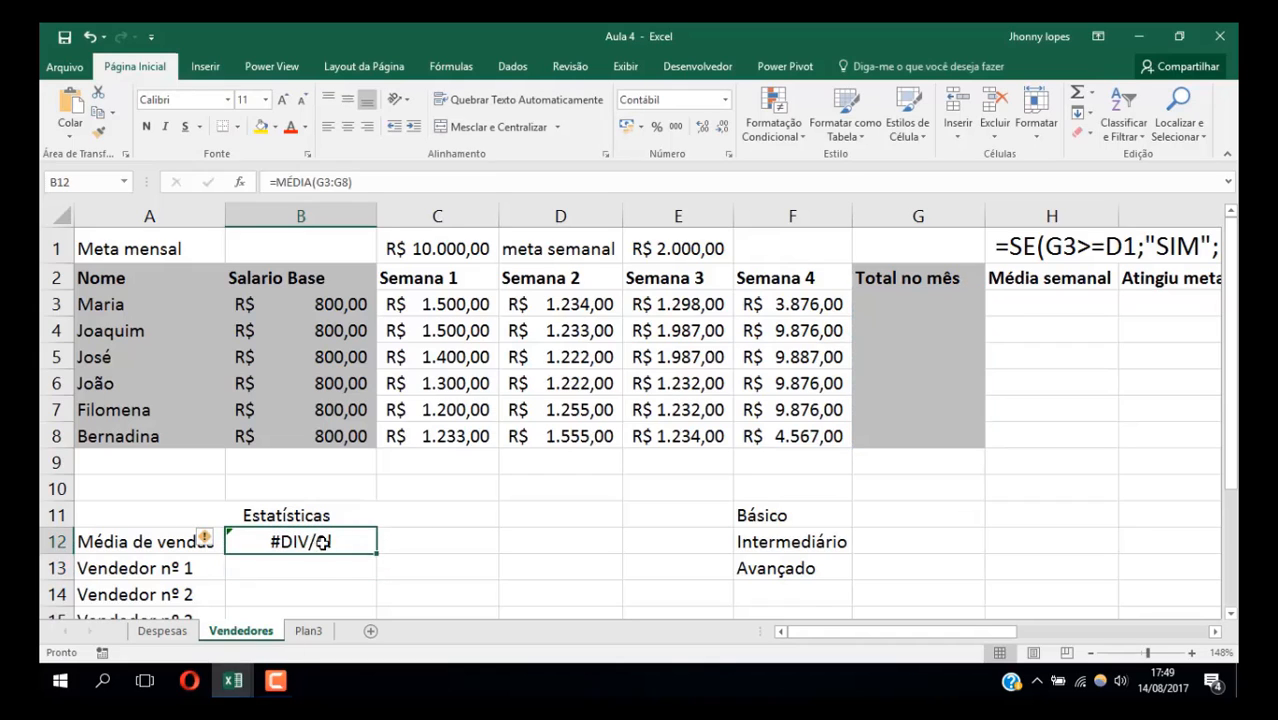
left_click(926, 303)
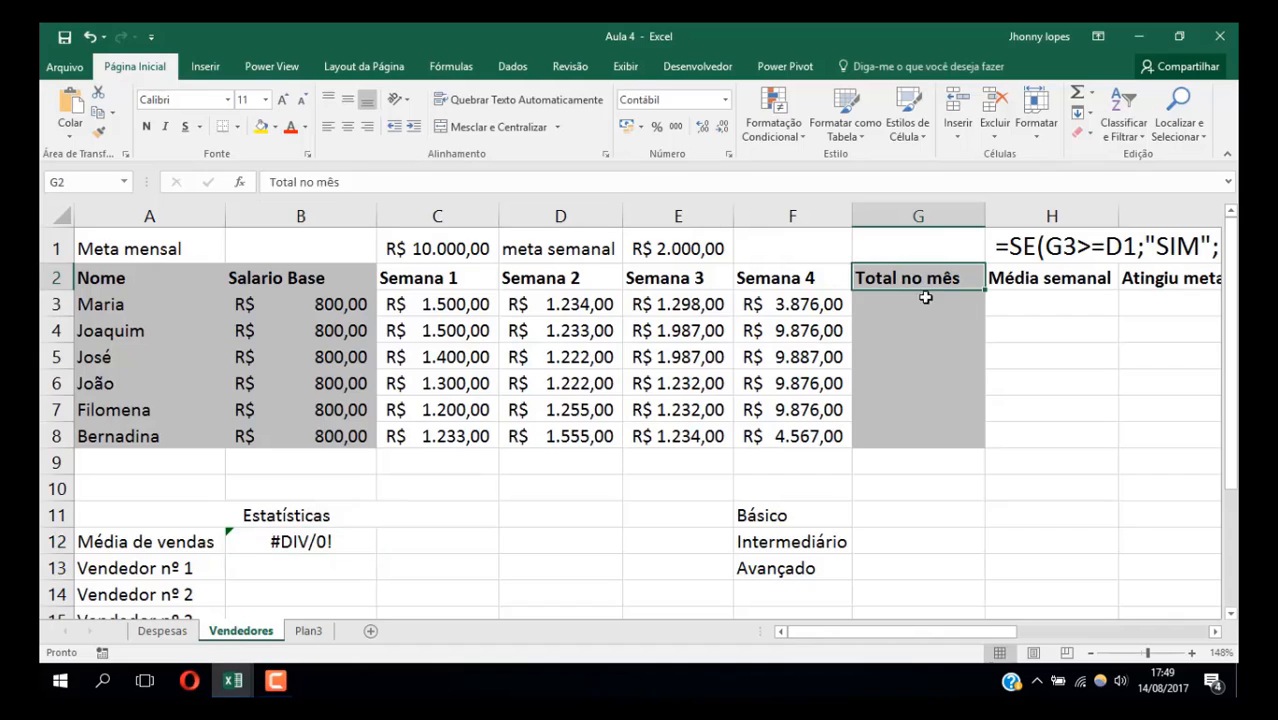
left_click_drag(905, 302, 914, 430)
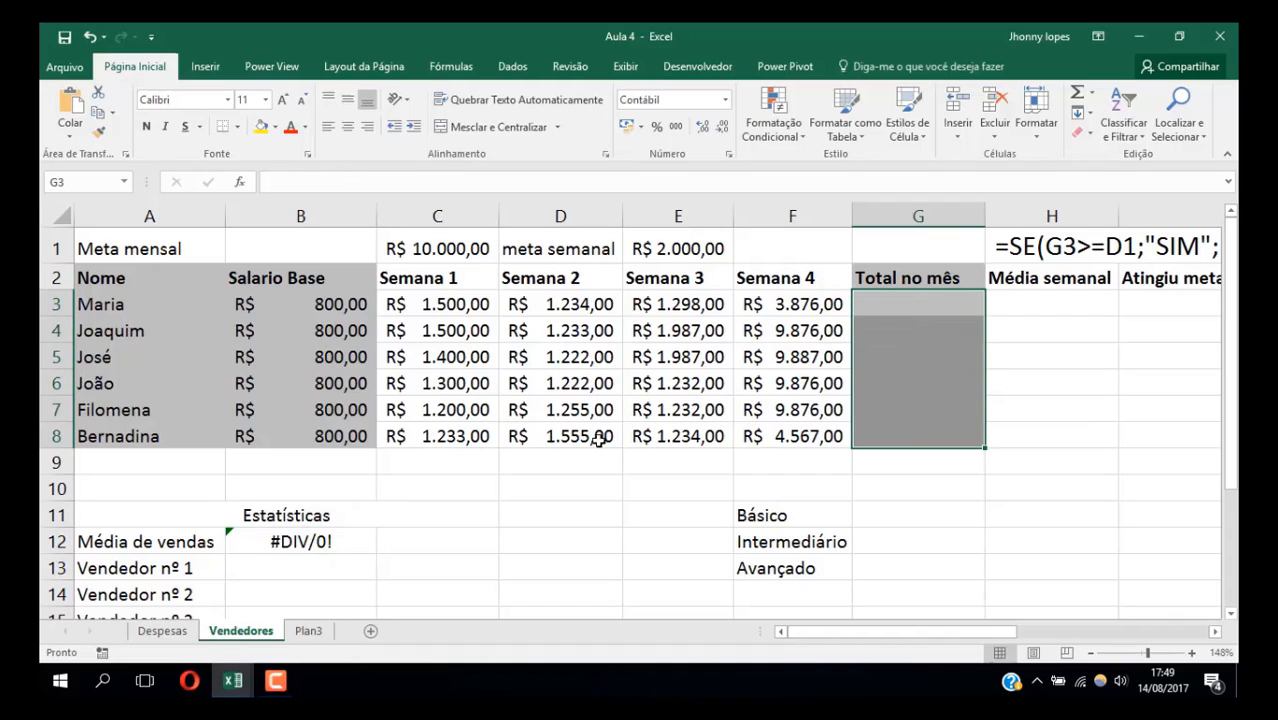
left_click(1075, 98)
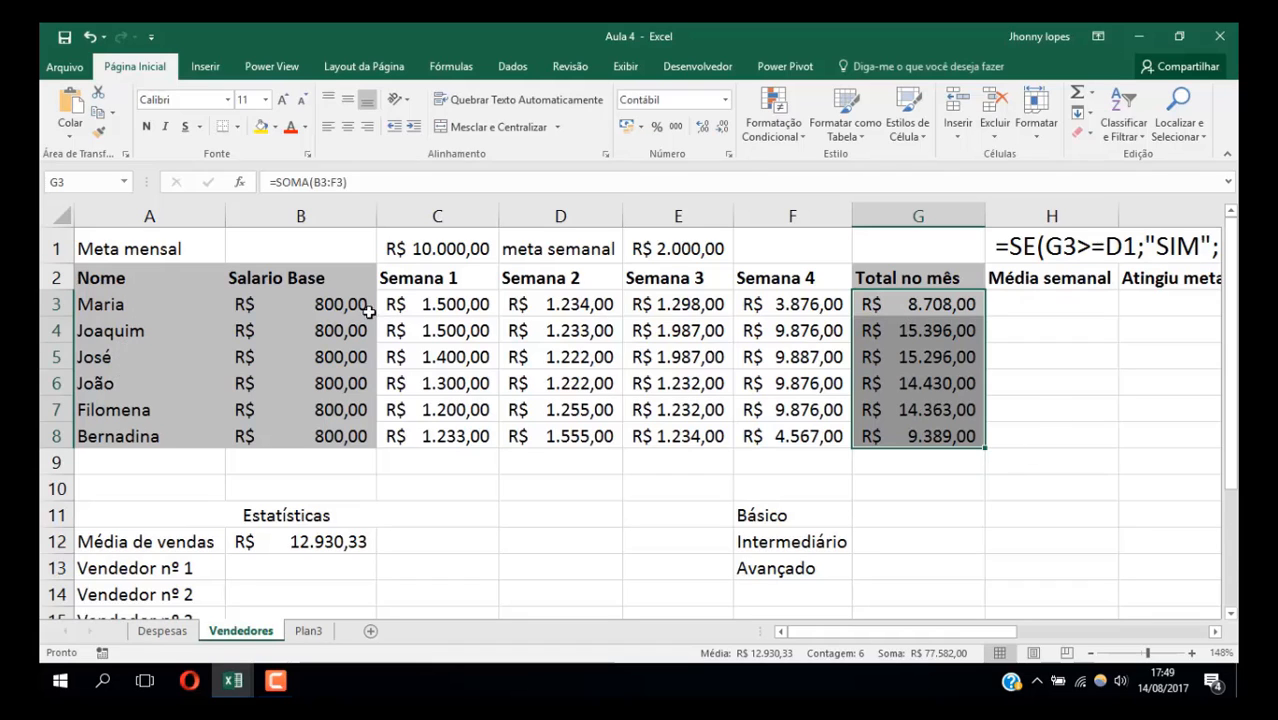
Set the base salaries in B4 through B7 to 1200, 1500, 1600 and 1800
left_click(306, 328)
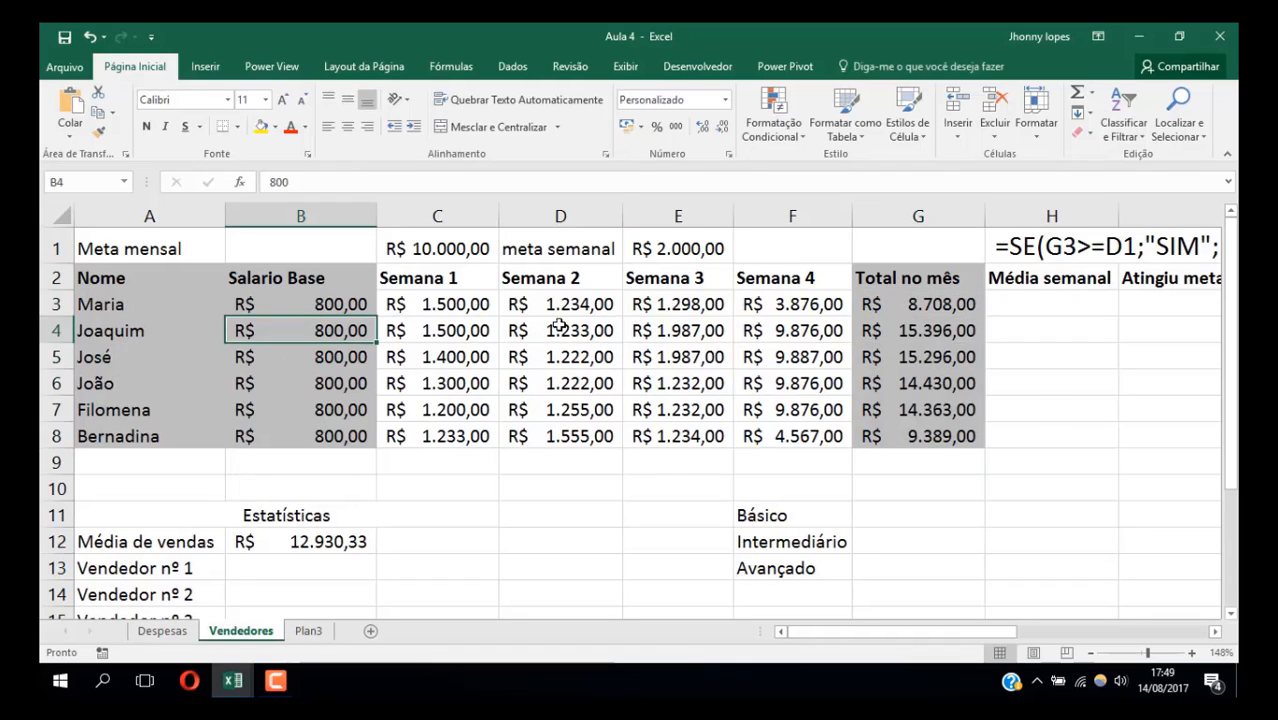
type("1200")
key("Return")
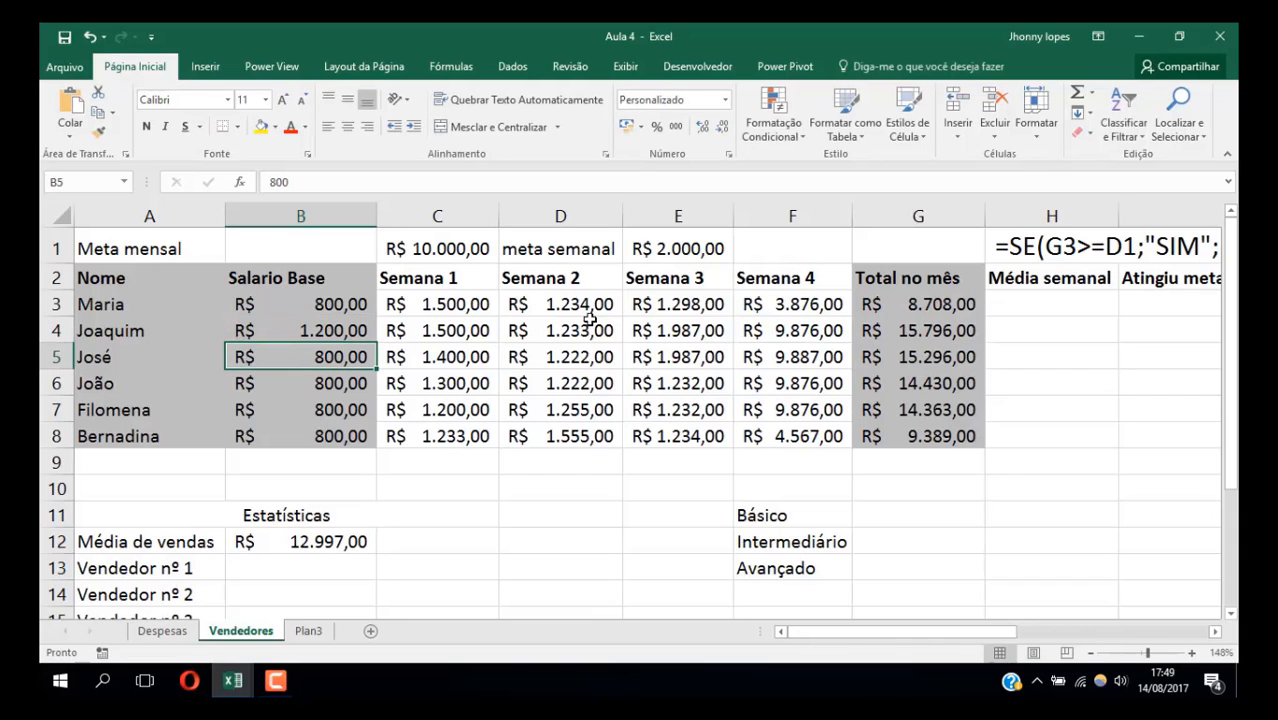
type("1500")
key("Return")
type("1600")
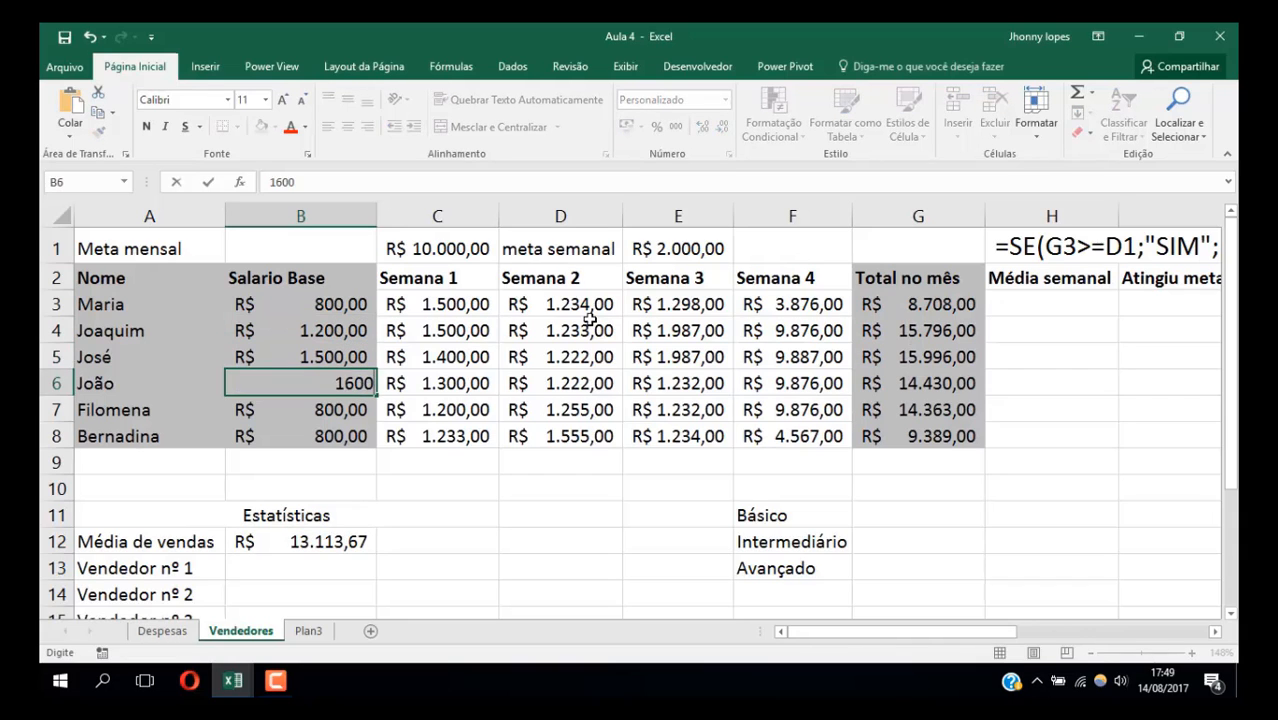
key("Return")
key("F2")
type("1800")
key("Return")
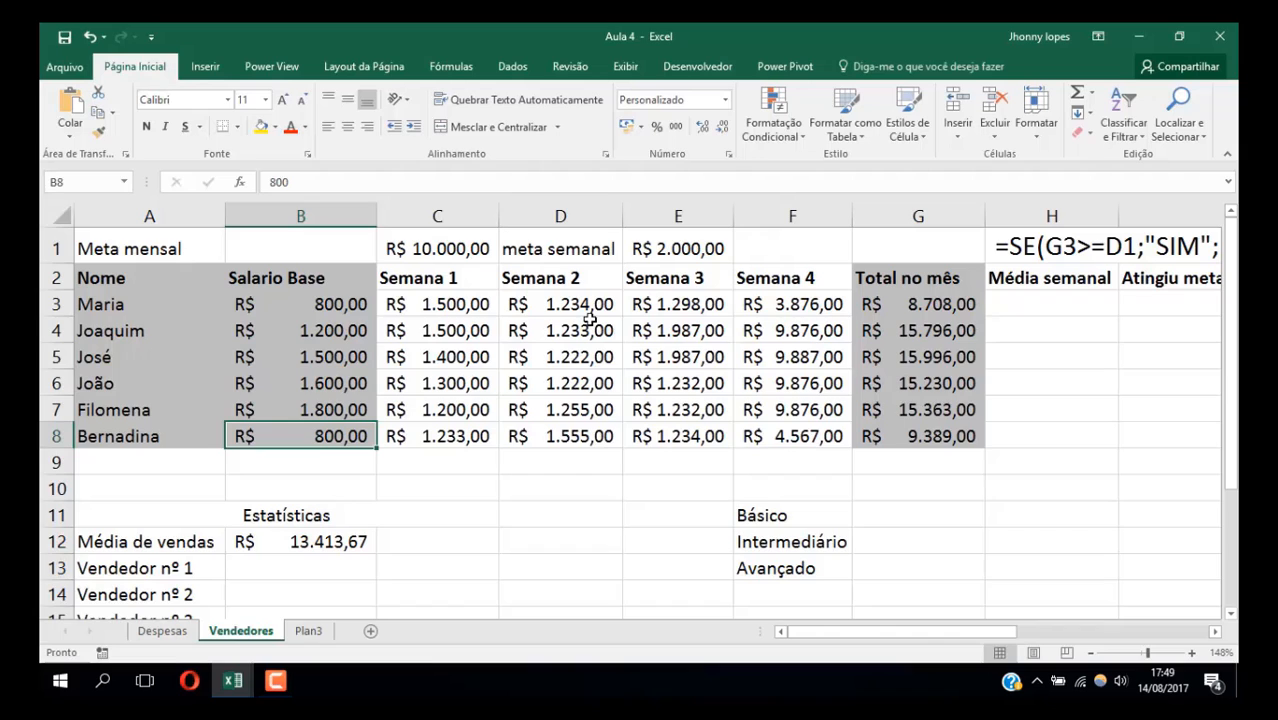
Set the first base salary in B3 to 985 and the last one in B8 to 986
left_click(352, 307)
type("9")
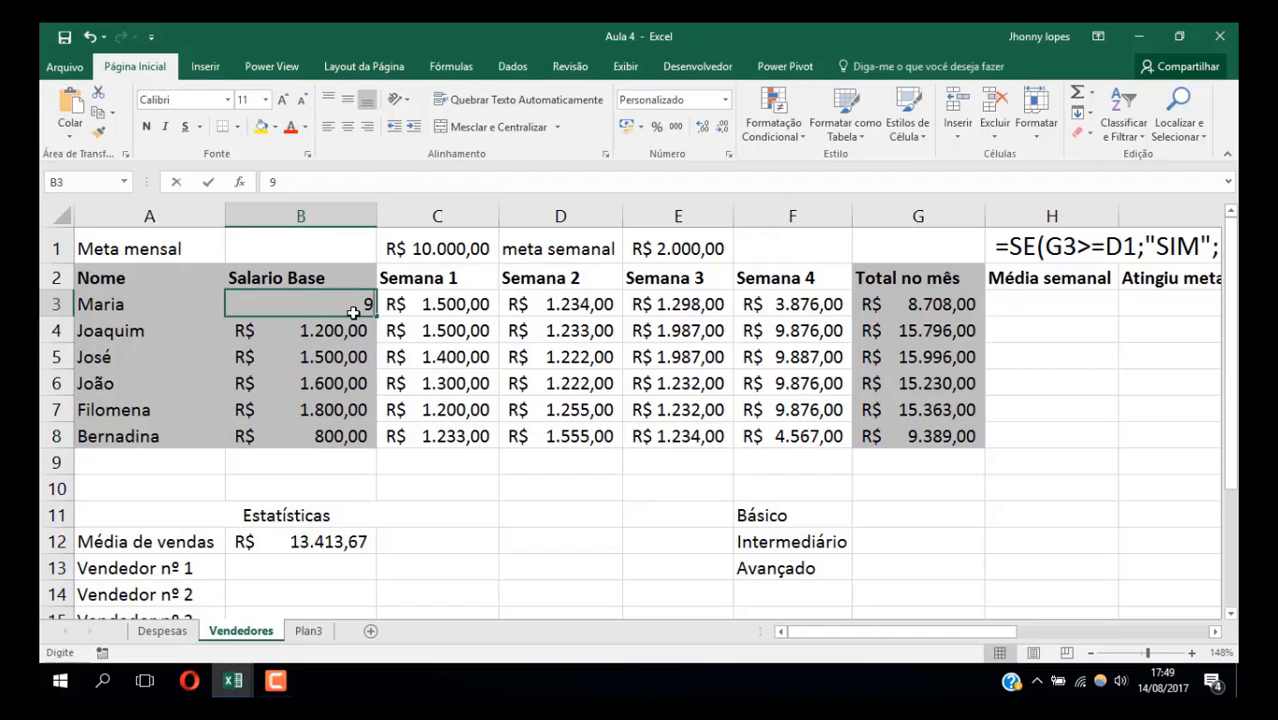
type("85")
key("Return")
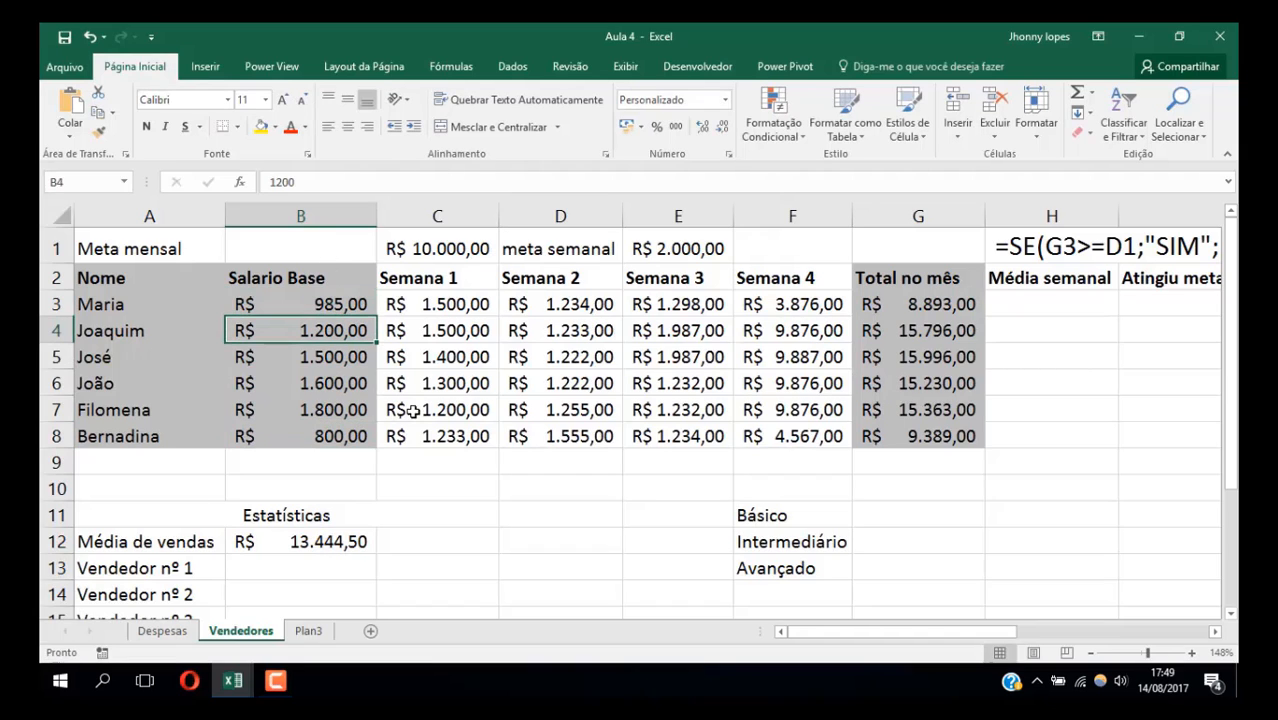
left_click(358, 440)
type("98")
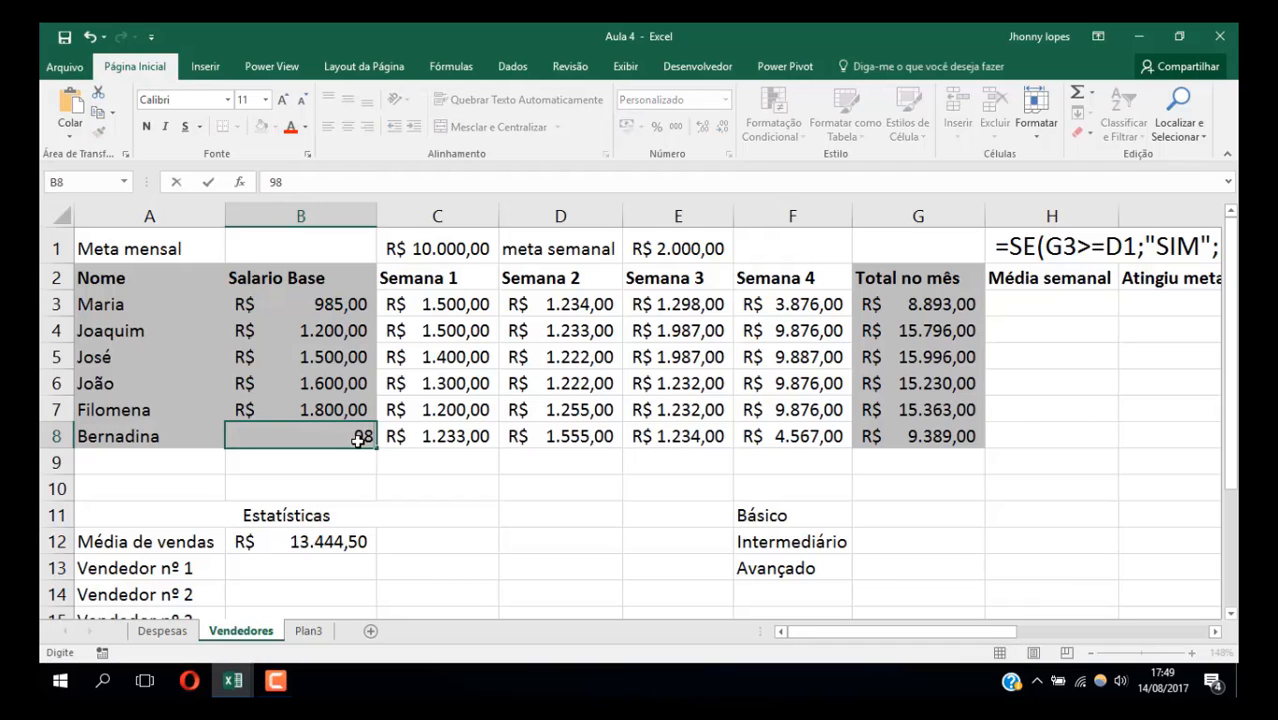
type("6")
key("Return")
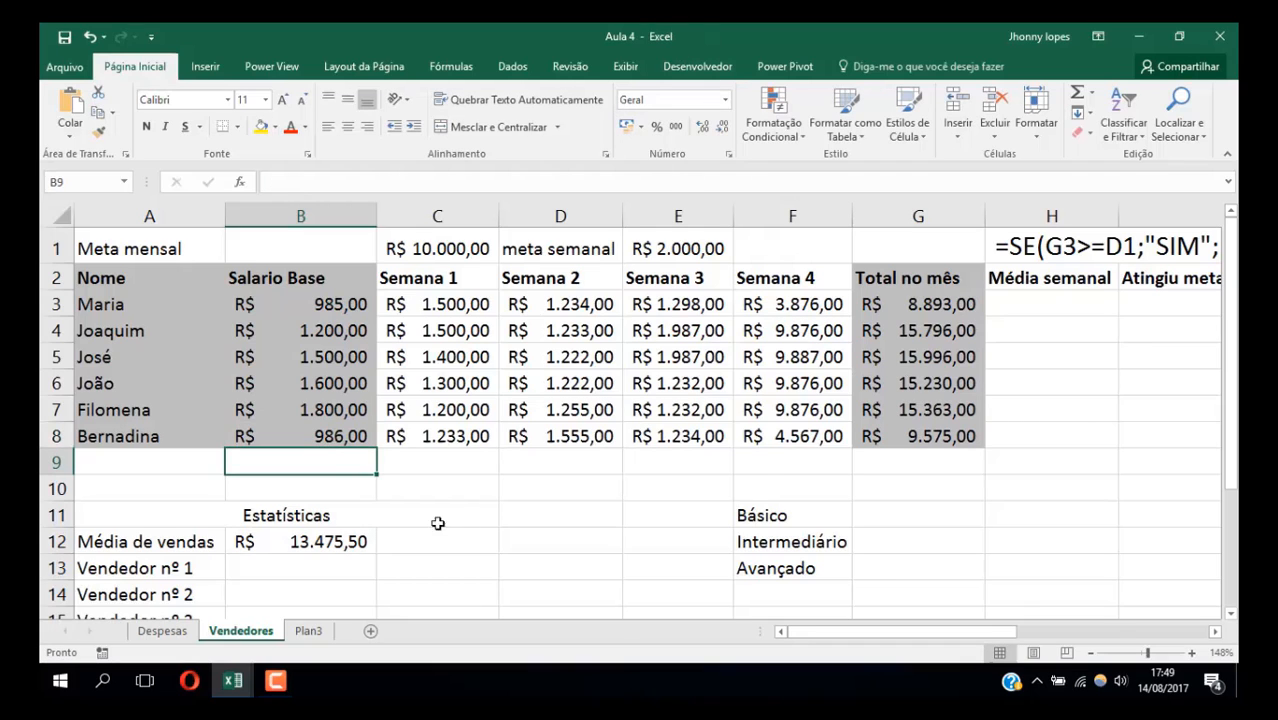
Enter a MÁXIMO formula over G3:G8 in C13, in the Vendedor nº 1 row
scroll(437, 523, "down", 1)
left_click(259, 480)
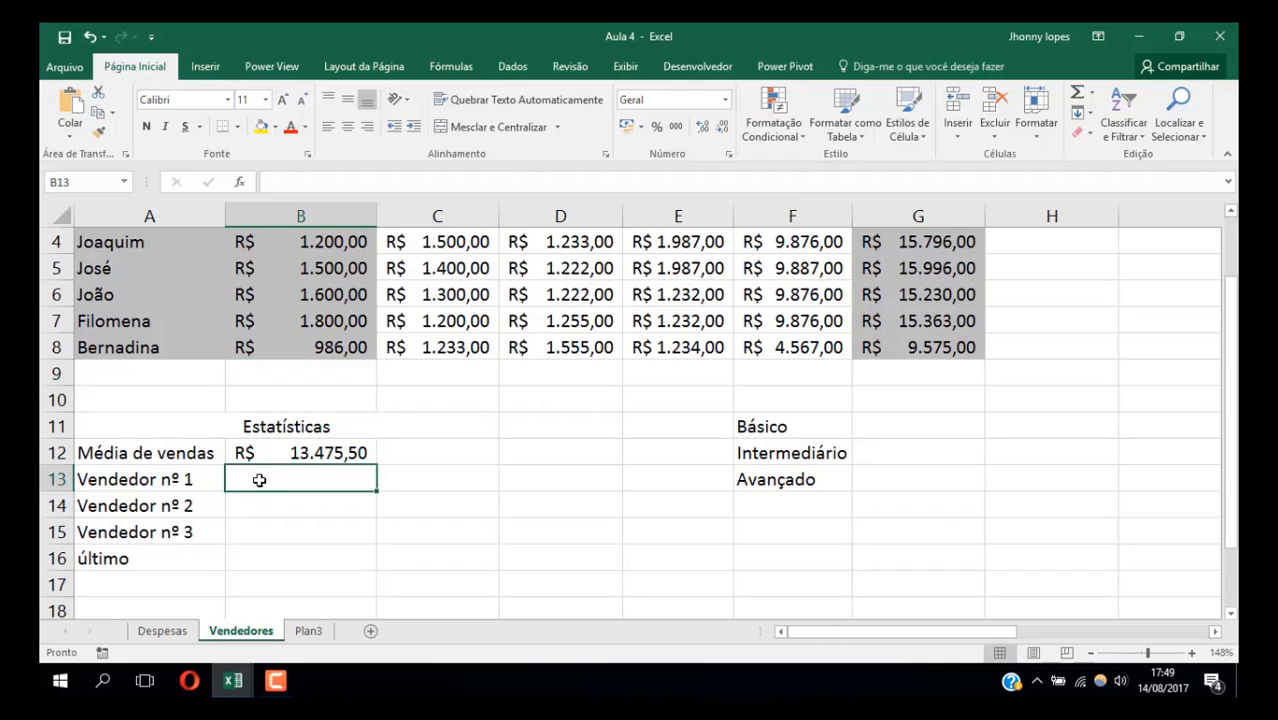
left_click(432, 477)
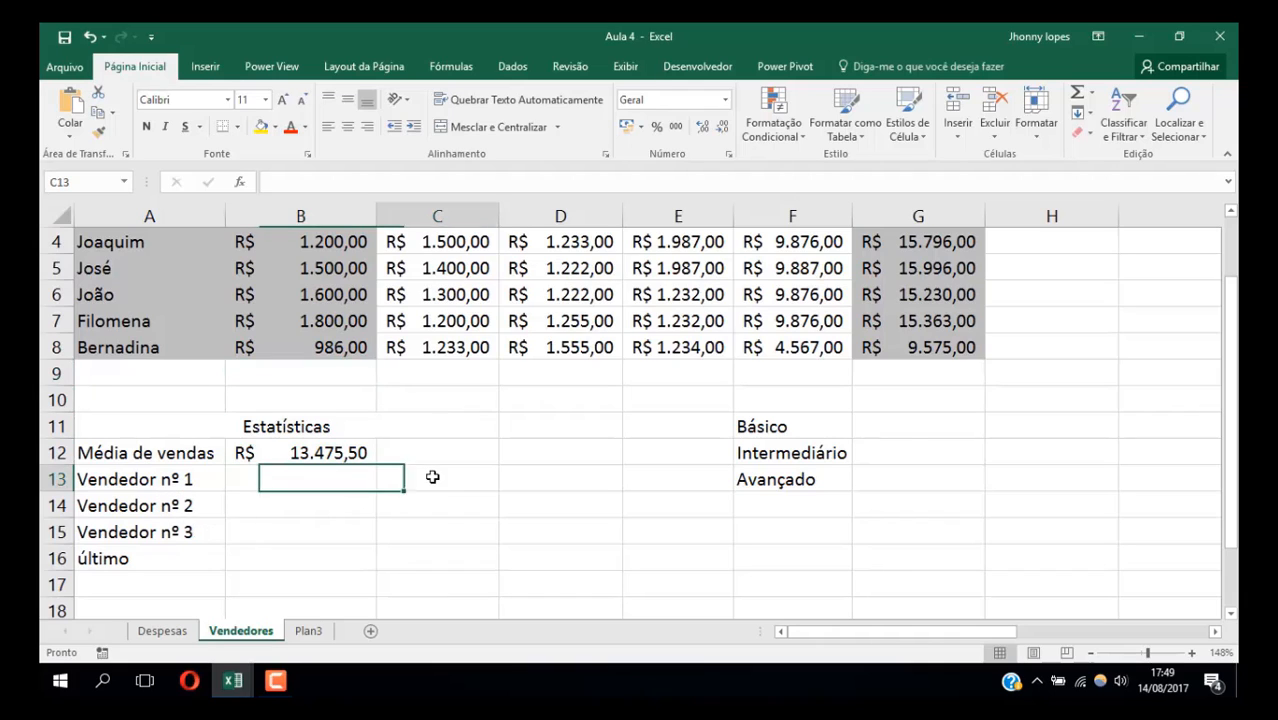
type("=máx")
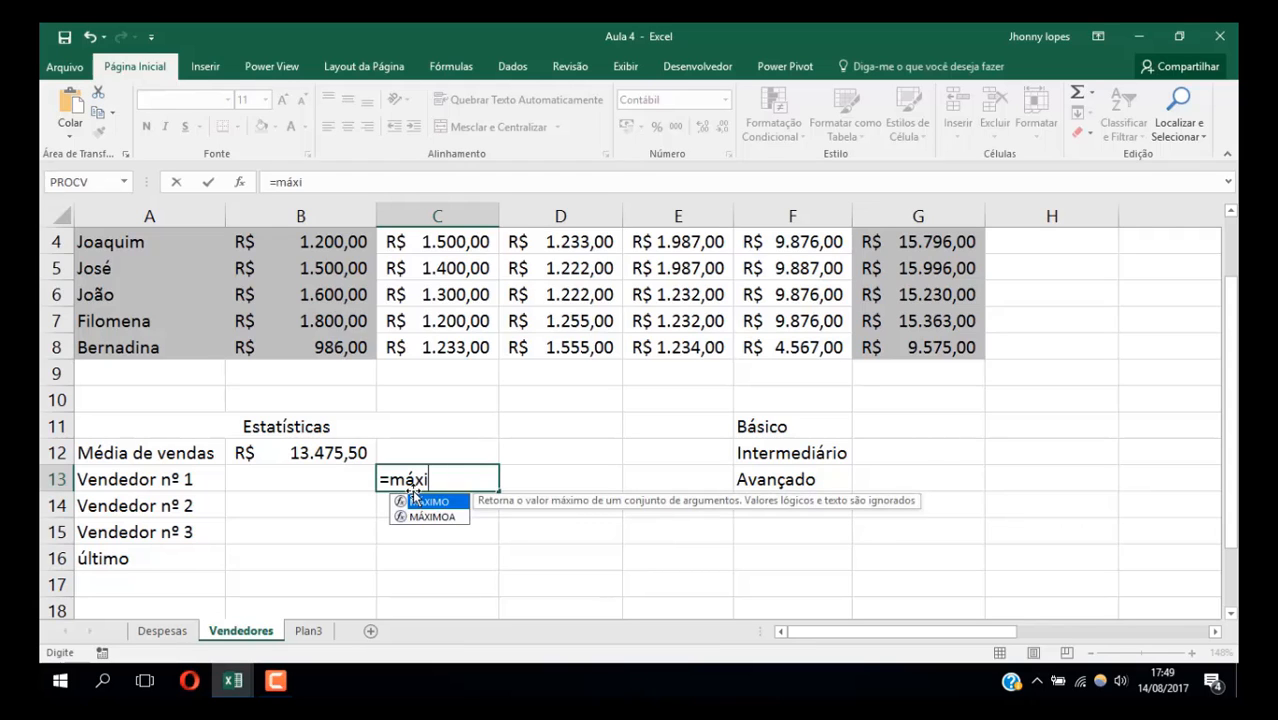
type("i")
double_click(420, 501)
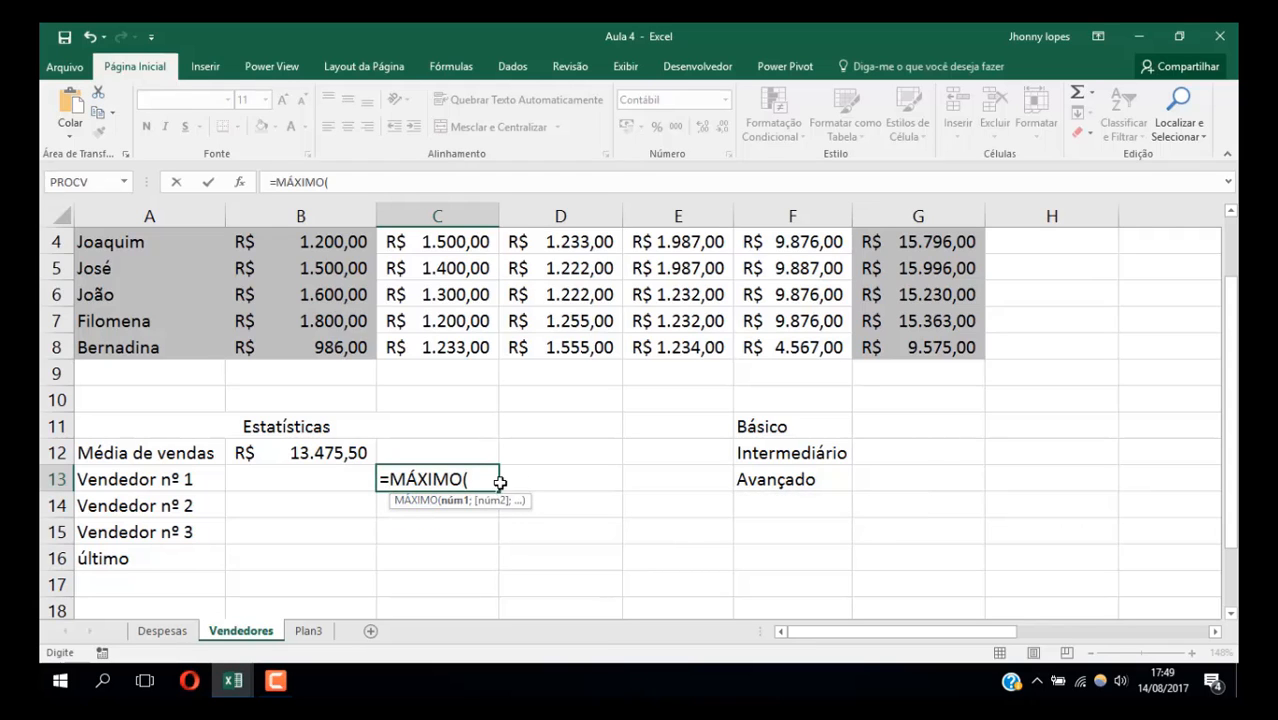
scroll(890, 260, "up", 1)
left_click_drag(907, 300, 932, 425)
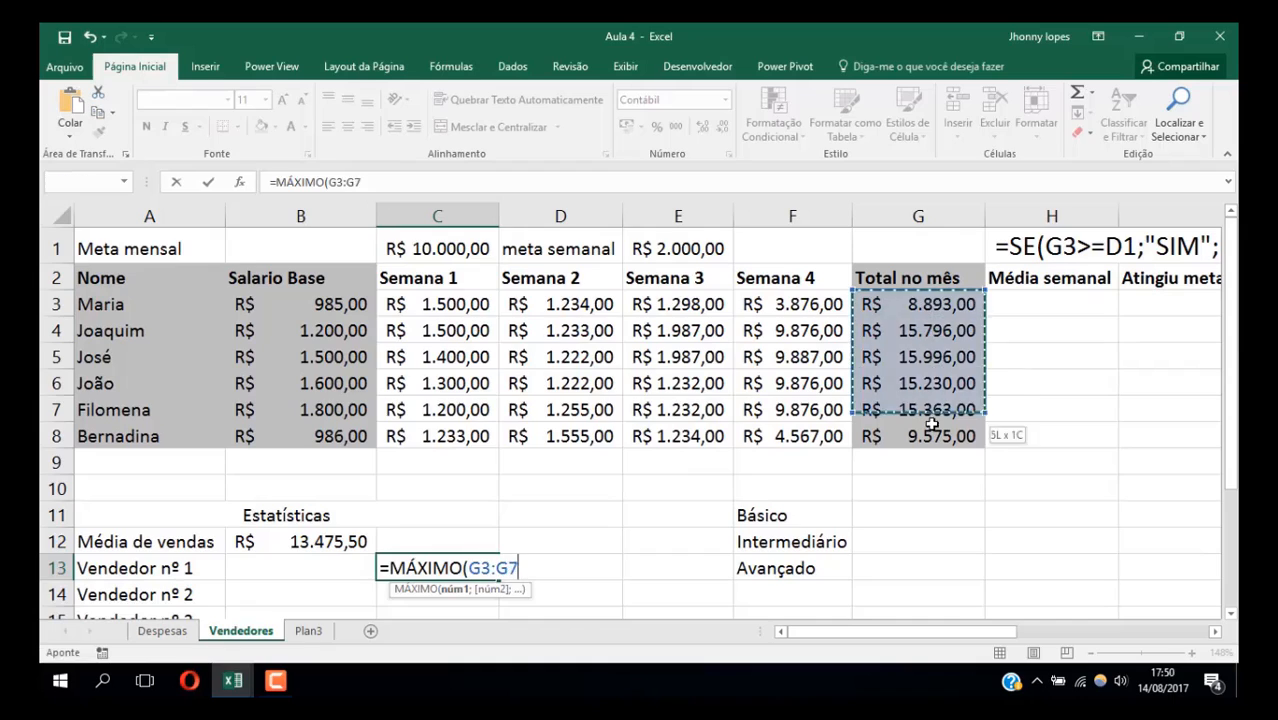
key("Return")
Enter a MÍNIMO formula over G3:G8 in C14 to get the lowest monthly total
type("=mini")
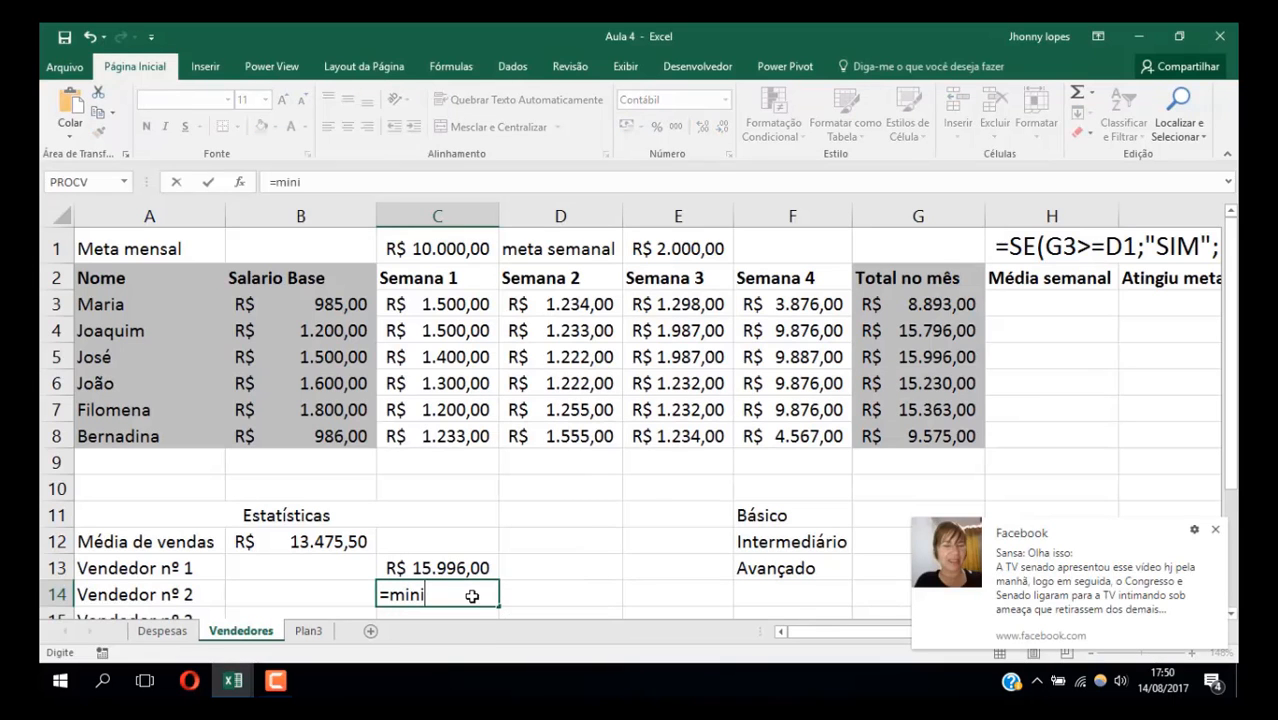
key("BackSpace")
key("BackSpace")
key("BackSpace")
type("í")
double_click(429, 617)
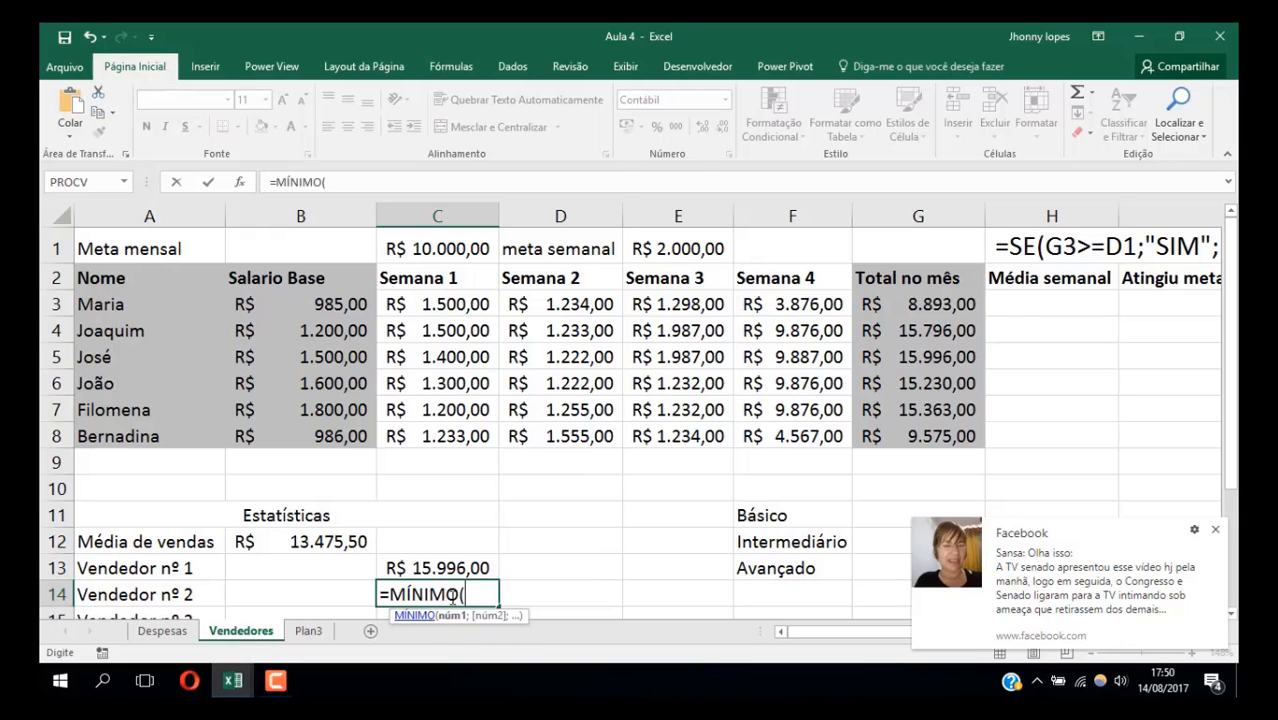
left_click_drag(908, 308, 898, 437)
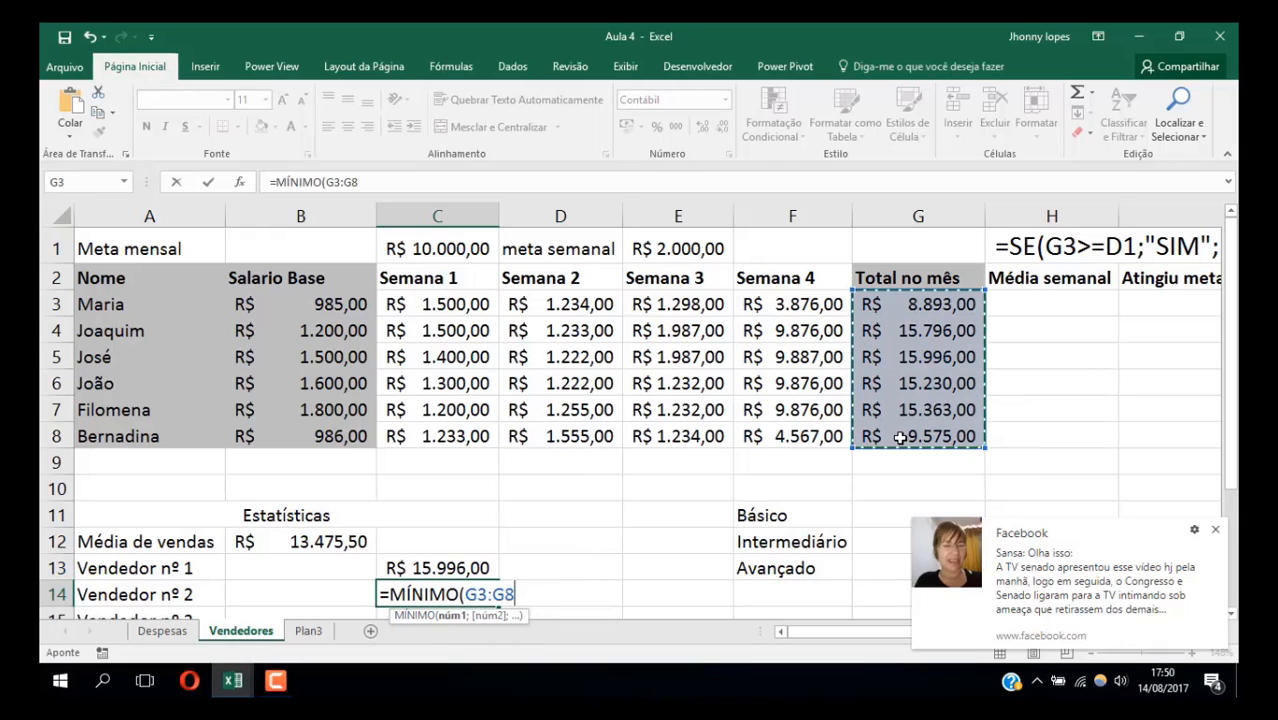
key("Return")
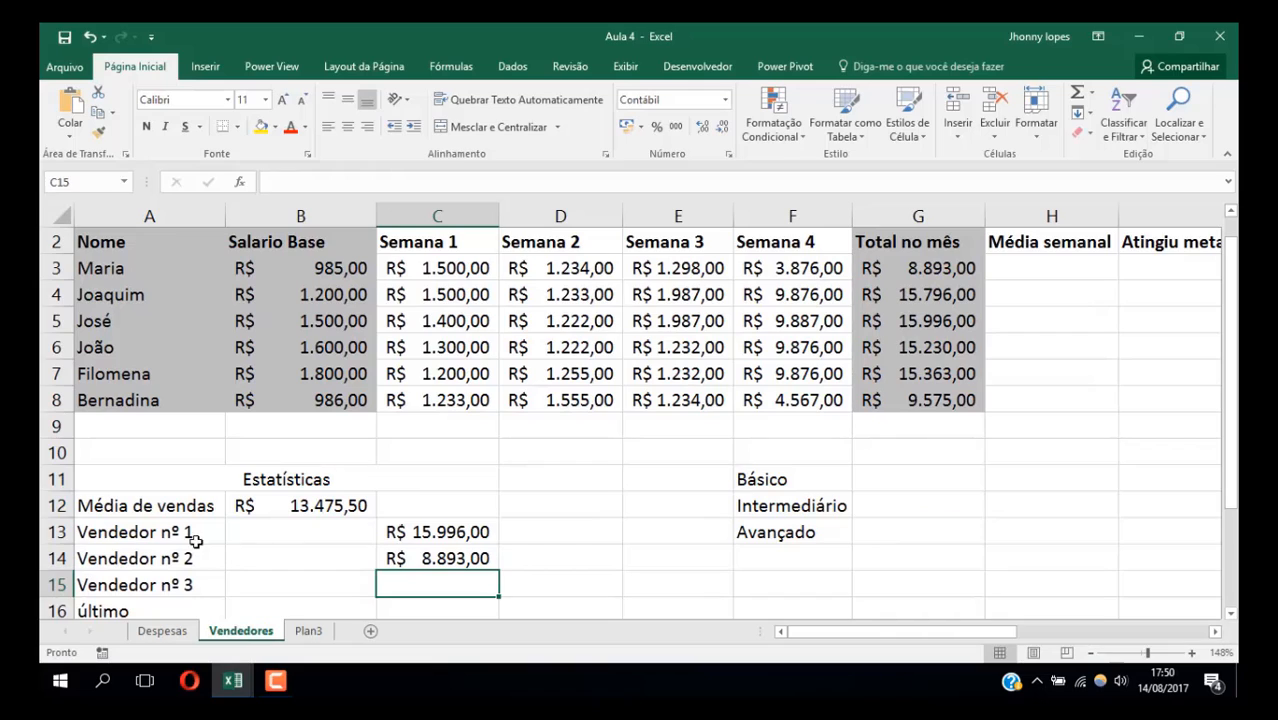
left_click(165, 533)
left_click(168, 557)
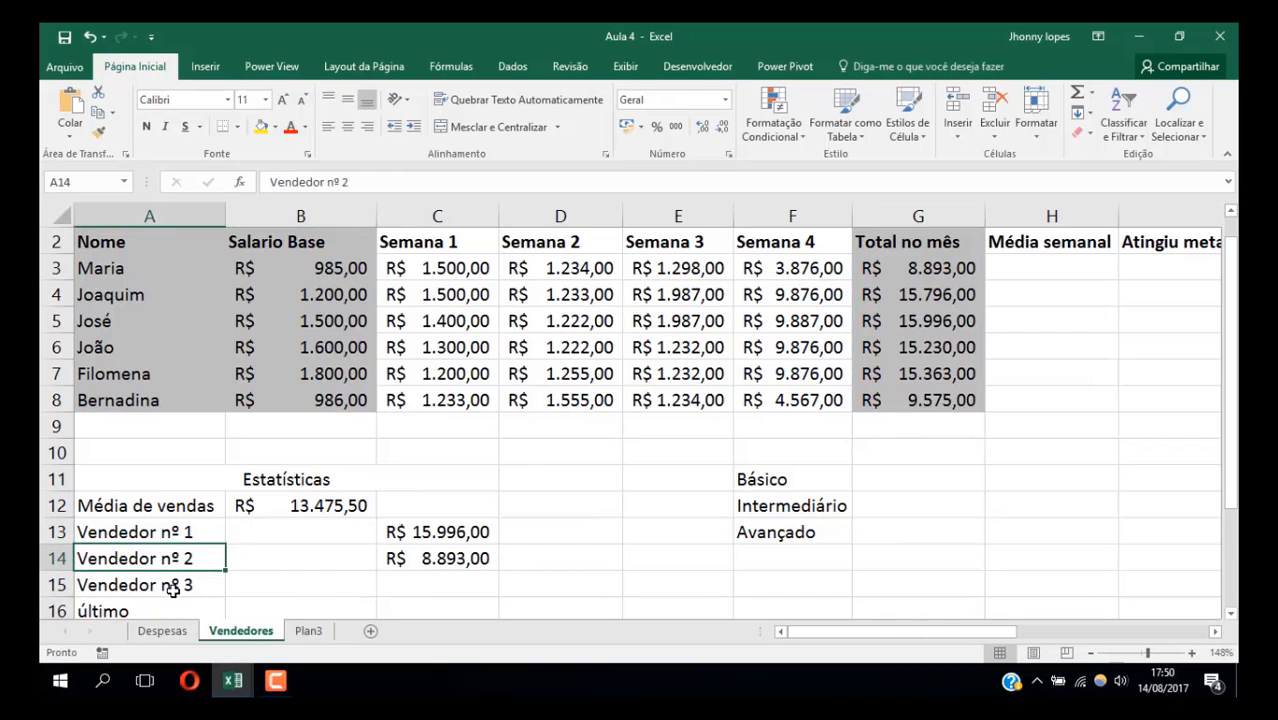
left_click(172, 588)
left_click(438, 538)
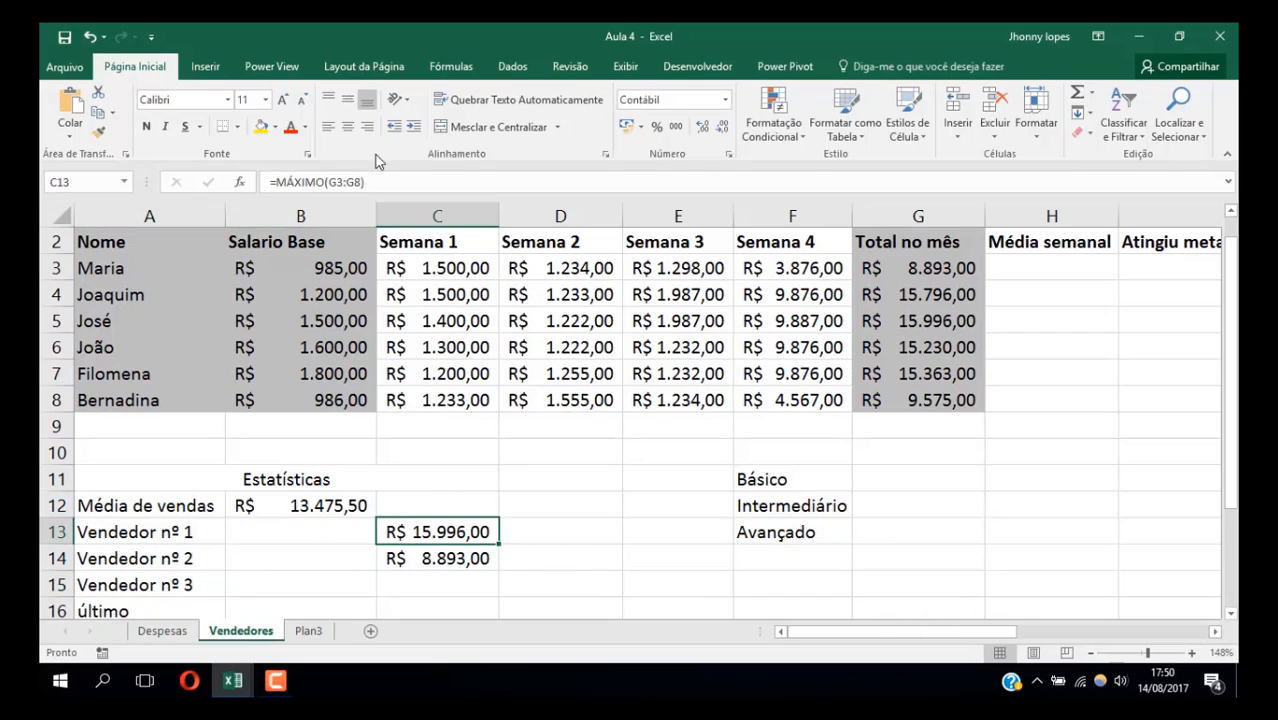
Move the MÍNIMO formula from C14 to B16, beside the último label
scroll(275, 357, "down", 1)
left_click(270, 533)
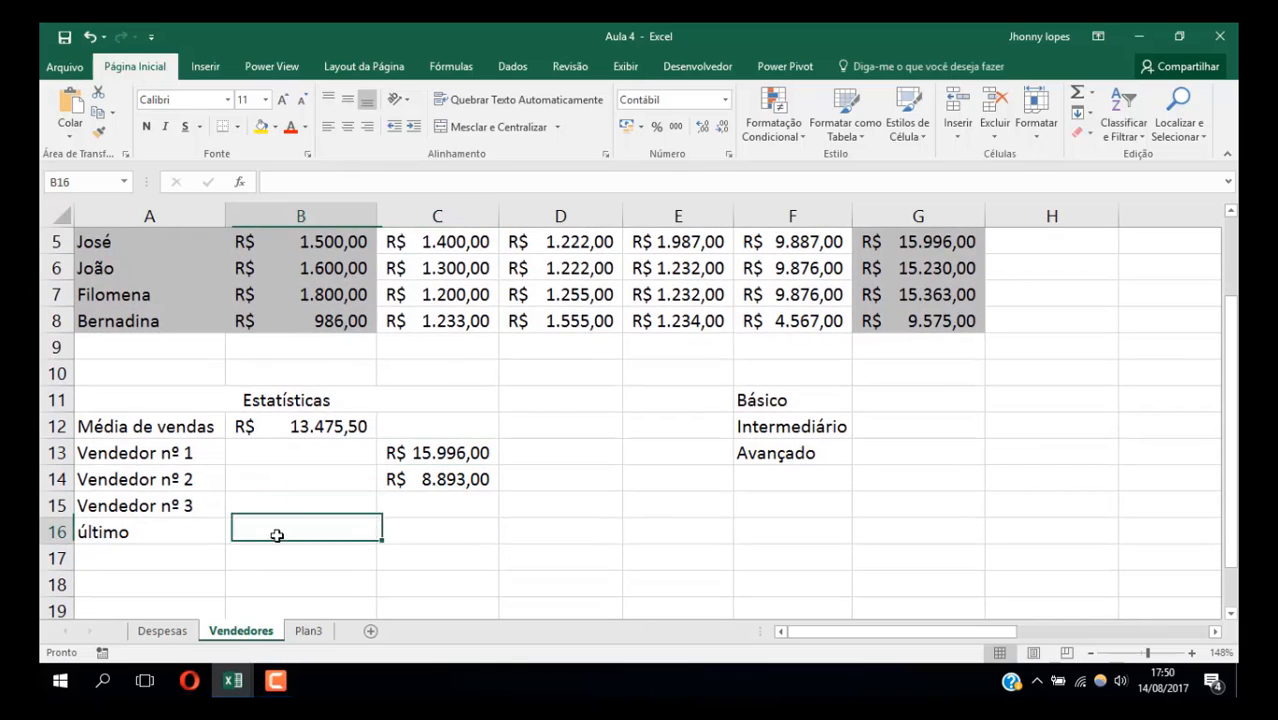
left_click(493, 479)
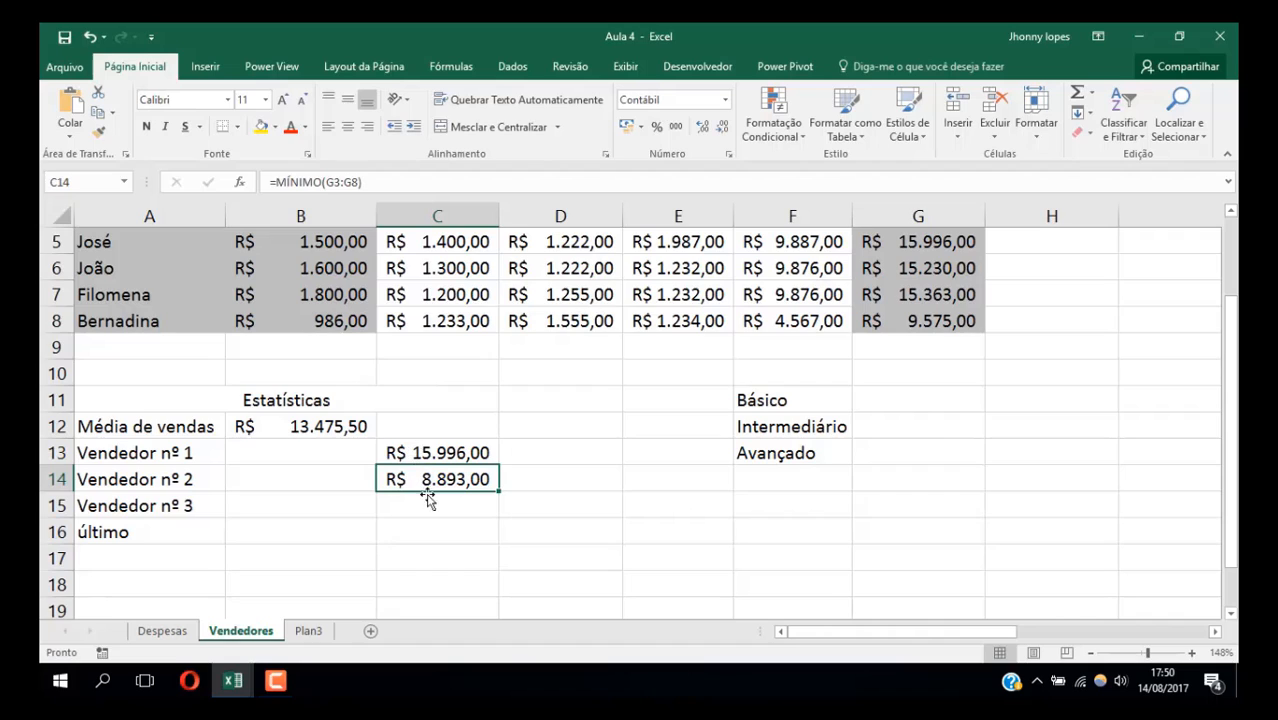
left_click_drag(422, 497, 266, 526)
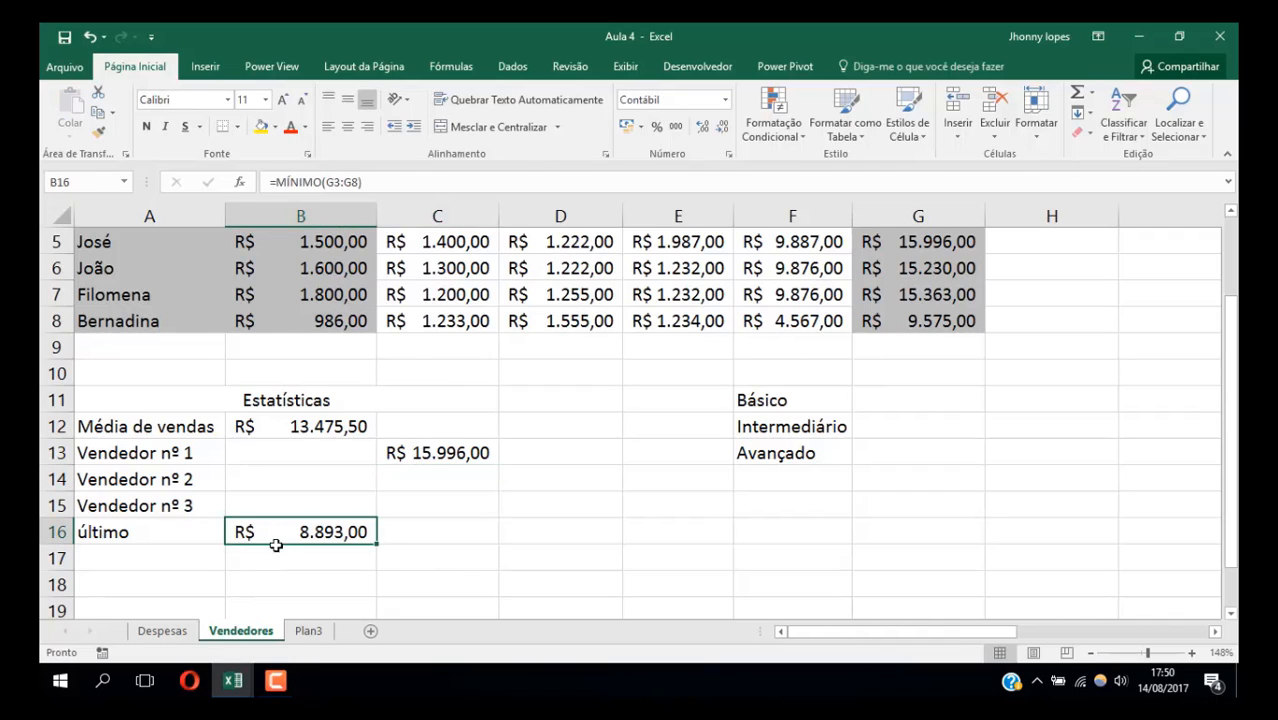
Enter a MAIOR formula over G3:G8 with rank 1 in B13, beside Vendedor nº 1
left_click(140, 531)
left_click(262, 530)
left_click(300, 453)
type("=")
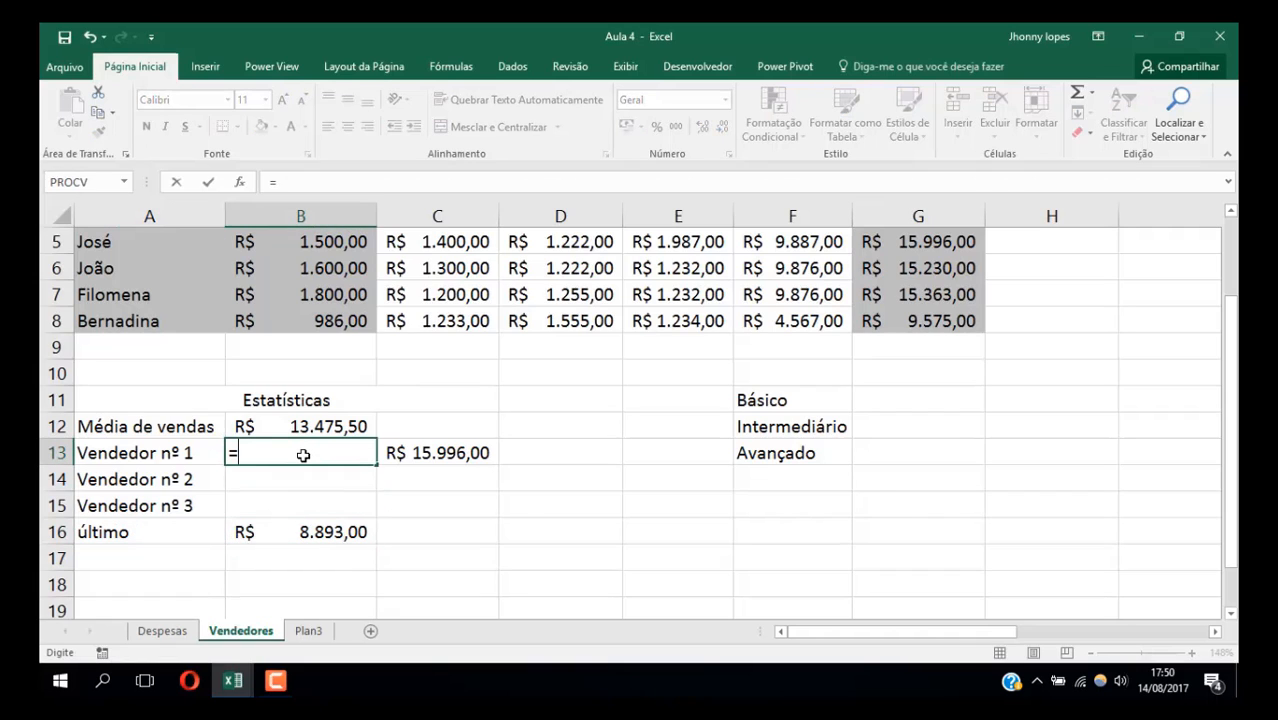
type("maior(")
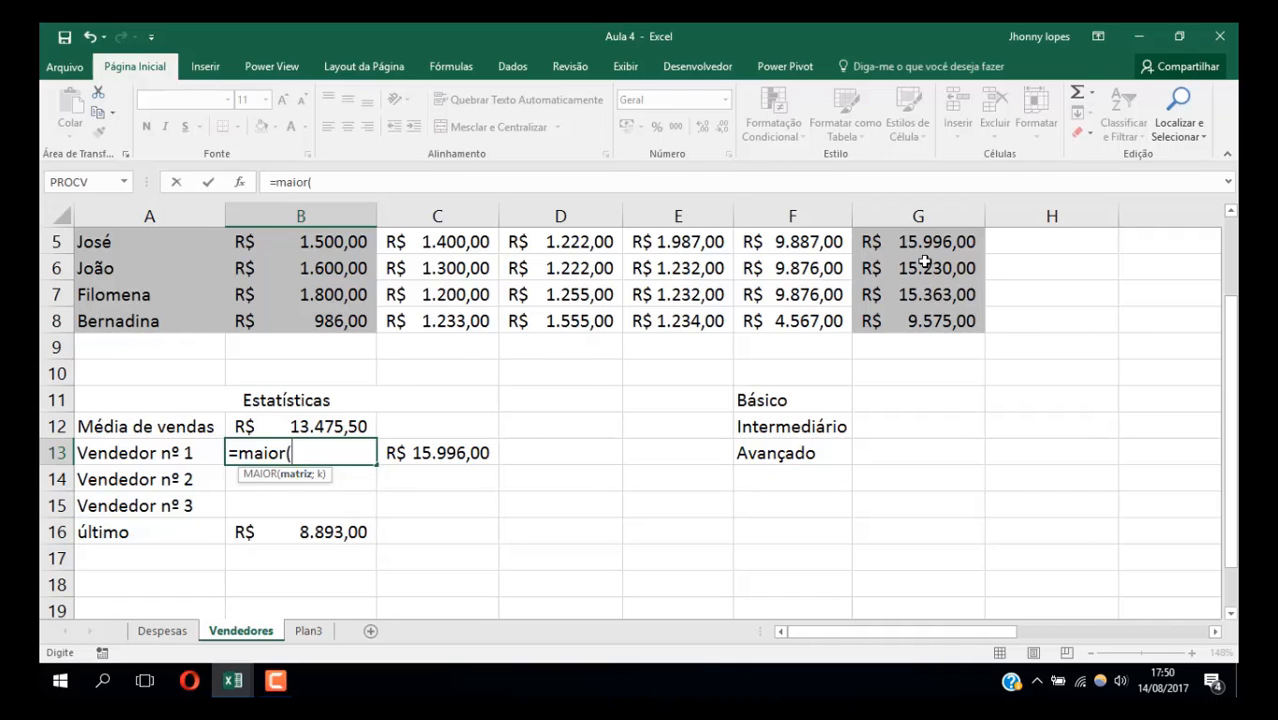
scroll(920, 265, "up", 2)
left_click_drag(921, 301, 936, 430)
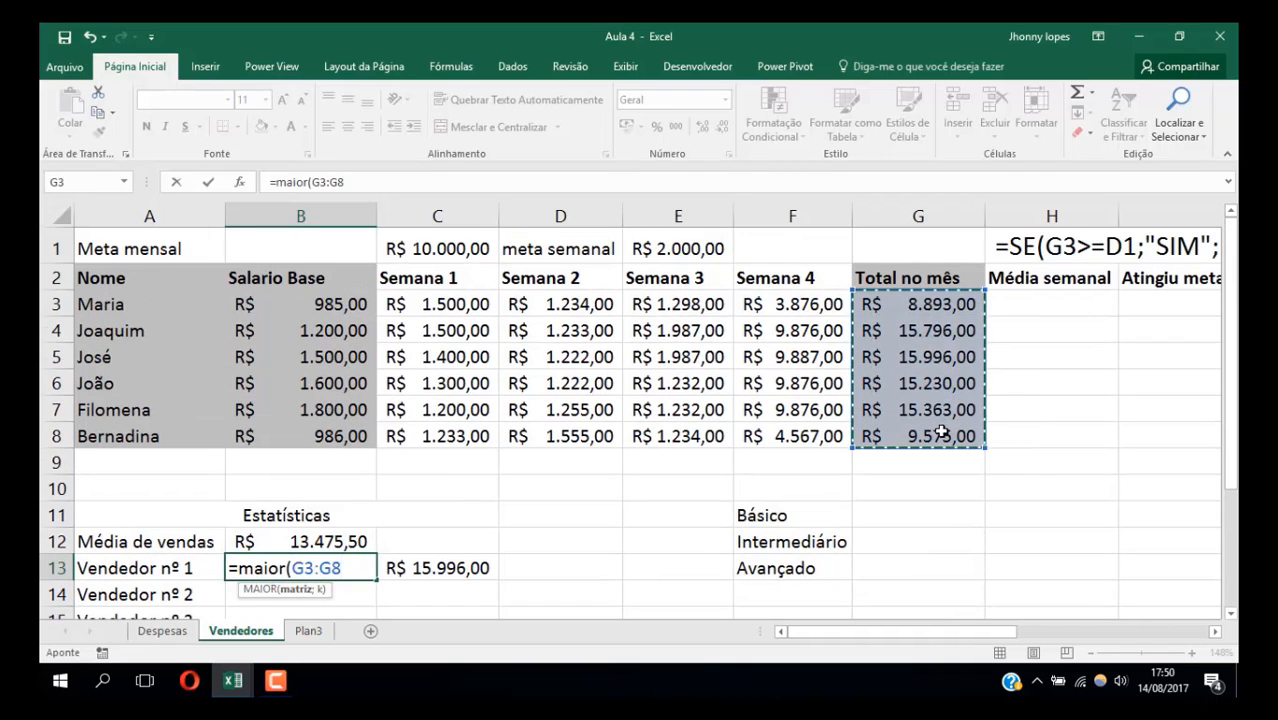
type(";")
scroll(480, 505, "down", 1)
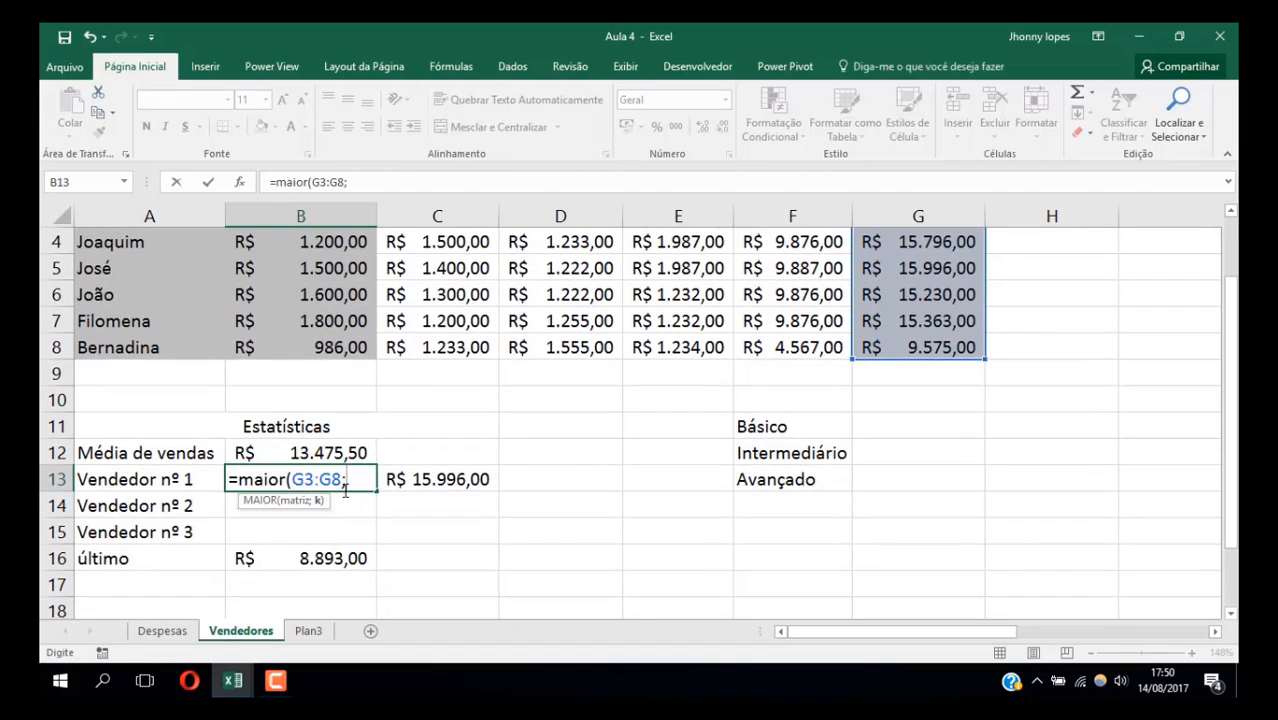
type("1)")
key("Return")
Make the G3:G8 range in B13's MAIOR formula absolute as $G$3:$G$8
left_click(345, 476)
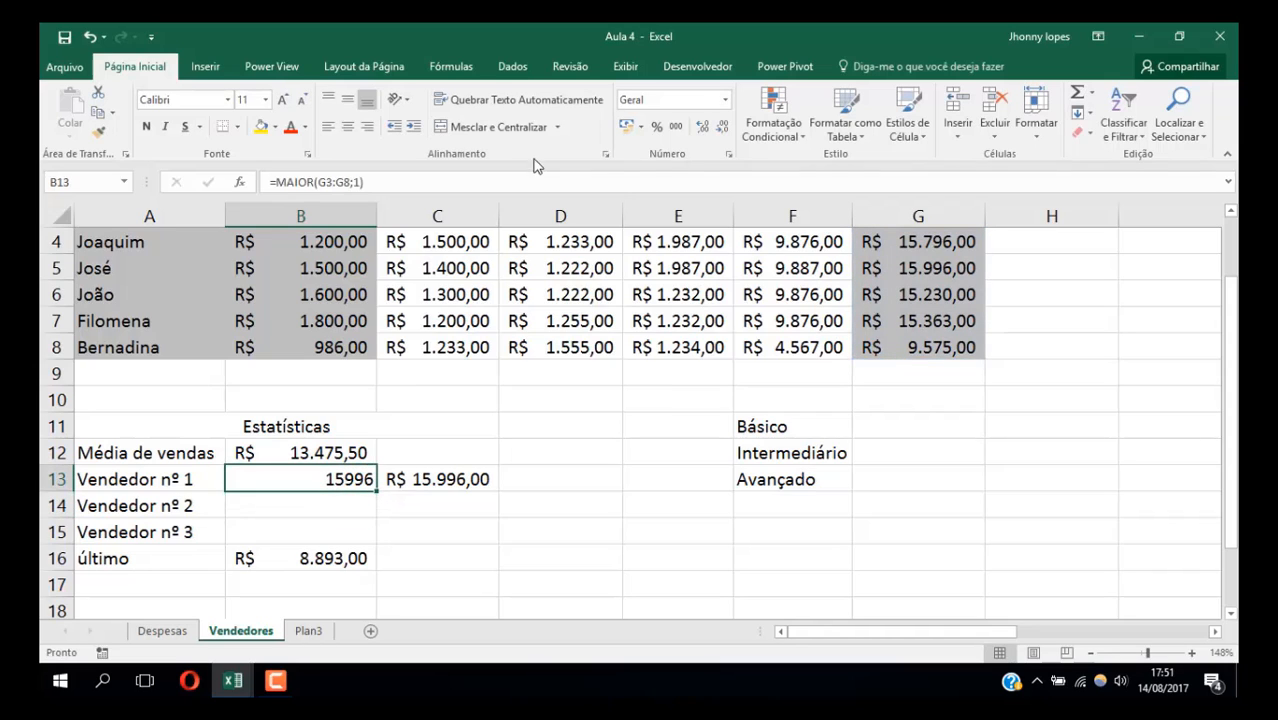
left_click_drag(376, 492, 376, 490)
double_click(366, 482)
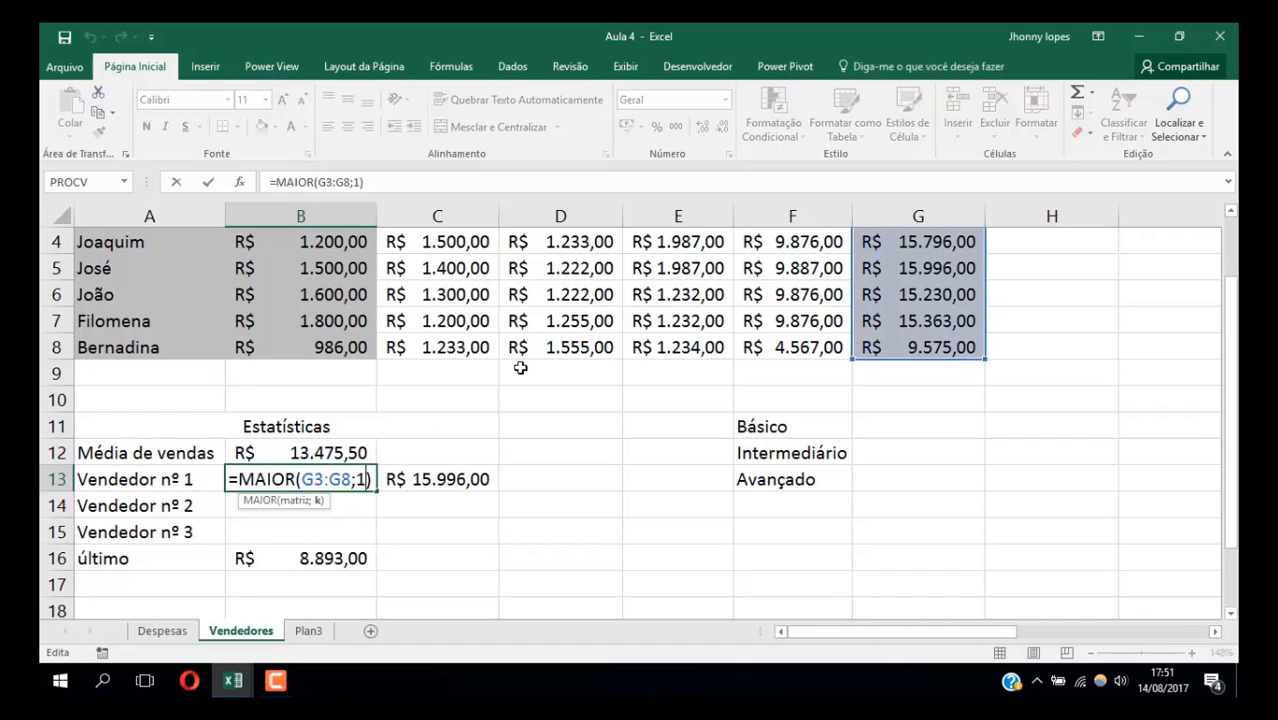
left_click_drag(303, 479, 345, 479)
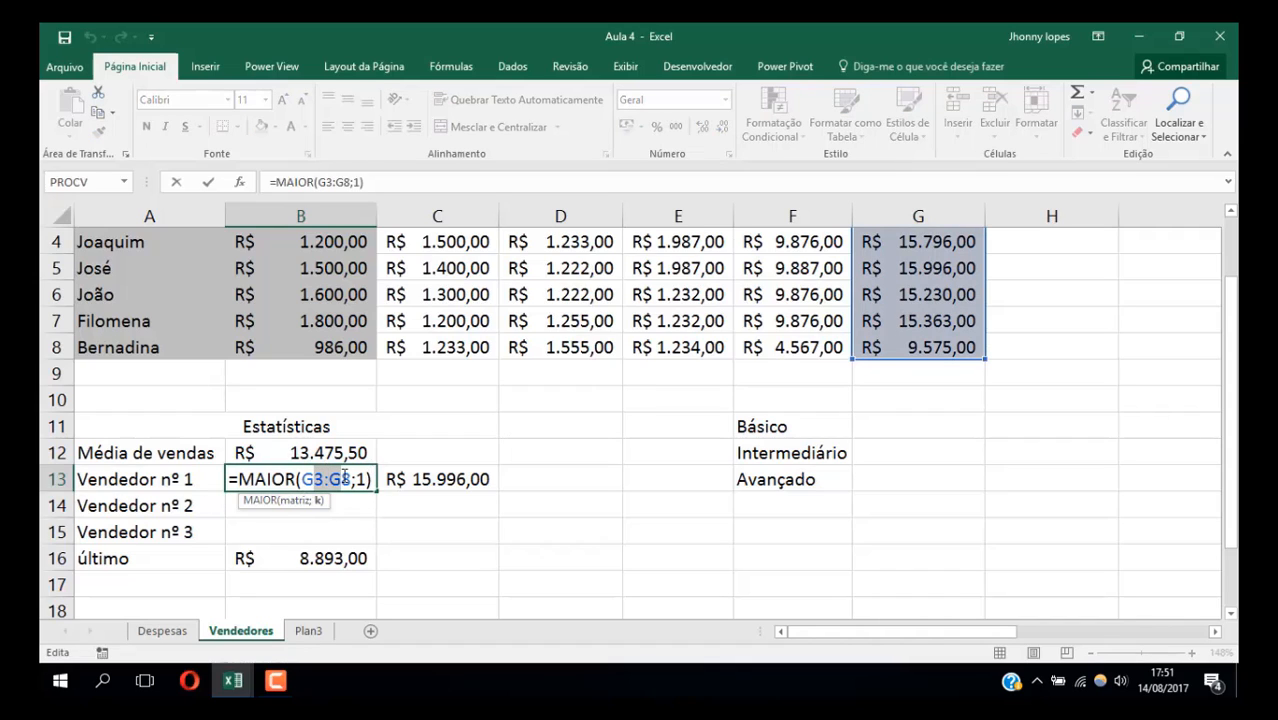
key("F4")
key("Return")
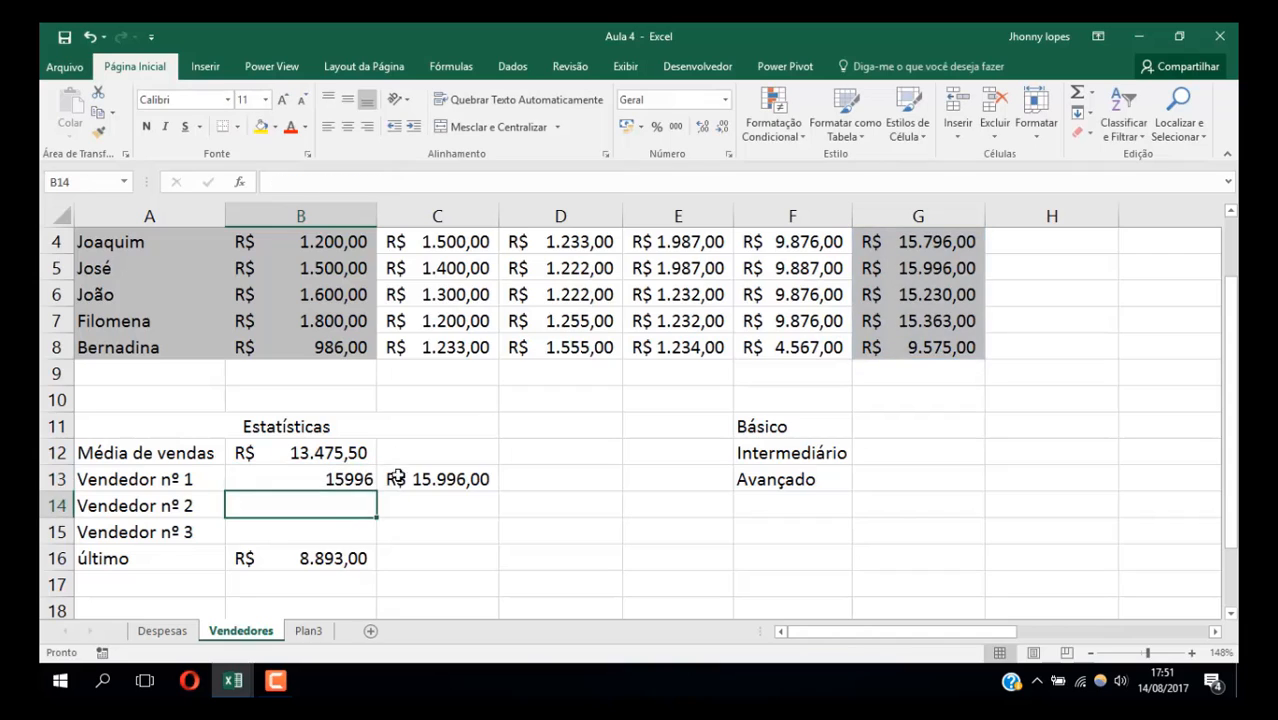
Copy the MAIOR formula from B13 down to B15 and apply the R$ accounting format to B13:B15
left_click(352, 484)
left_click_drag(377, 491, 374, 542)
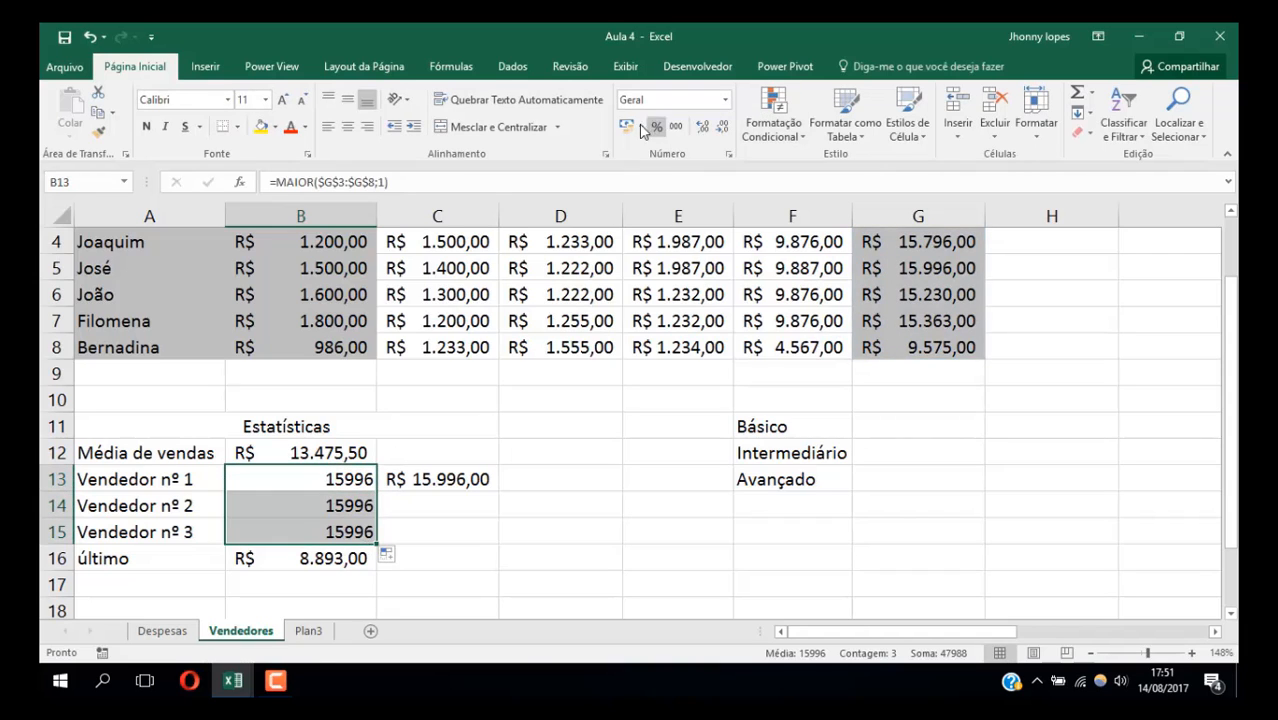
left_click(626, 126)
Set the MAIOR formula's rank to 2 in B14 and to 3 in B15
left_click(328, 505)
double_click(328, 505)
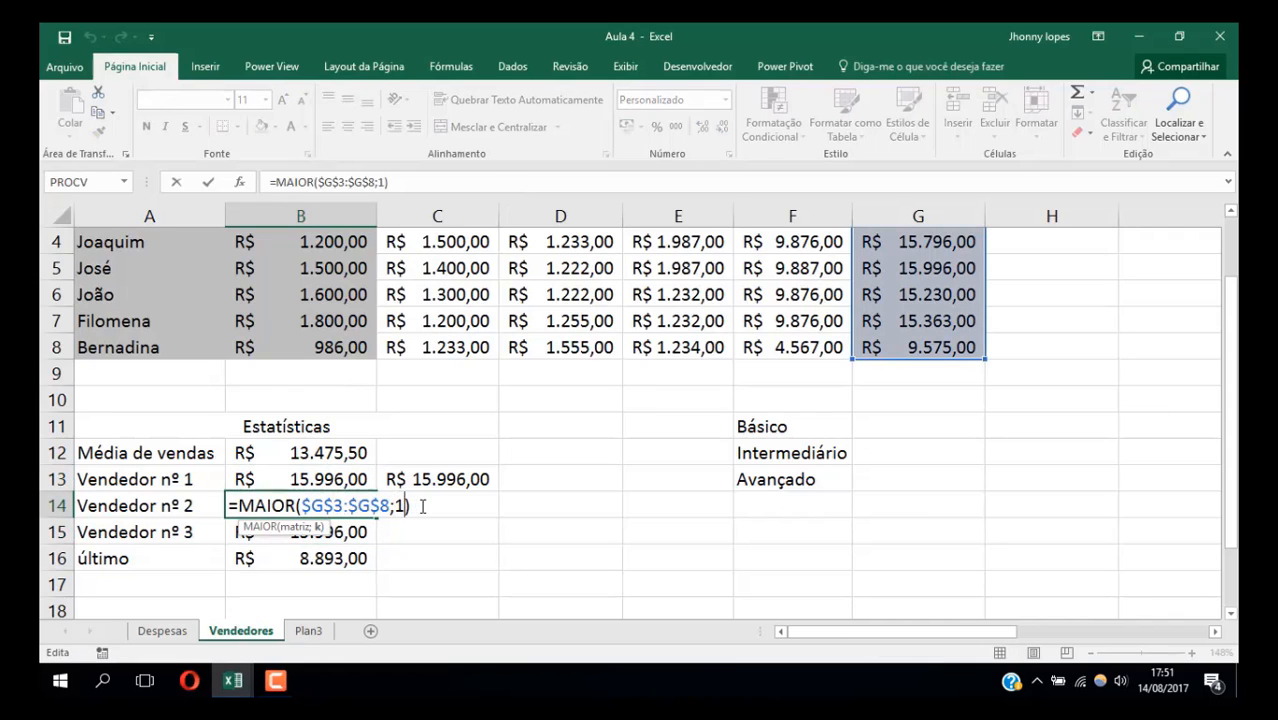
key("BackSpace")
type("2")
key("Return")
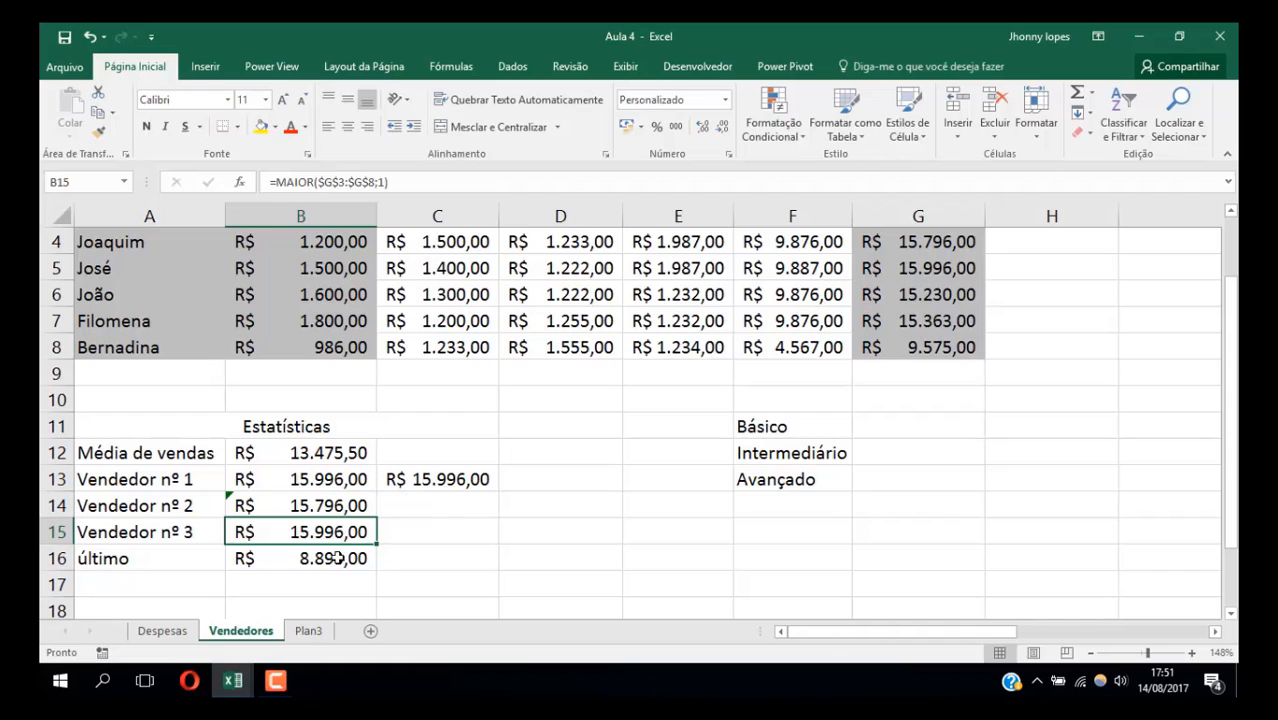
double_click(343, 532)
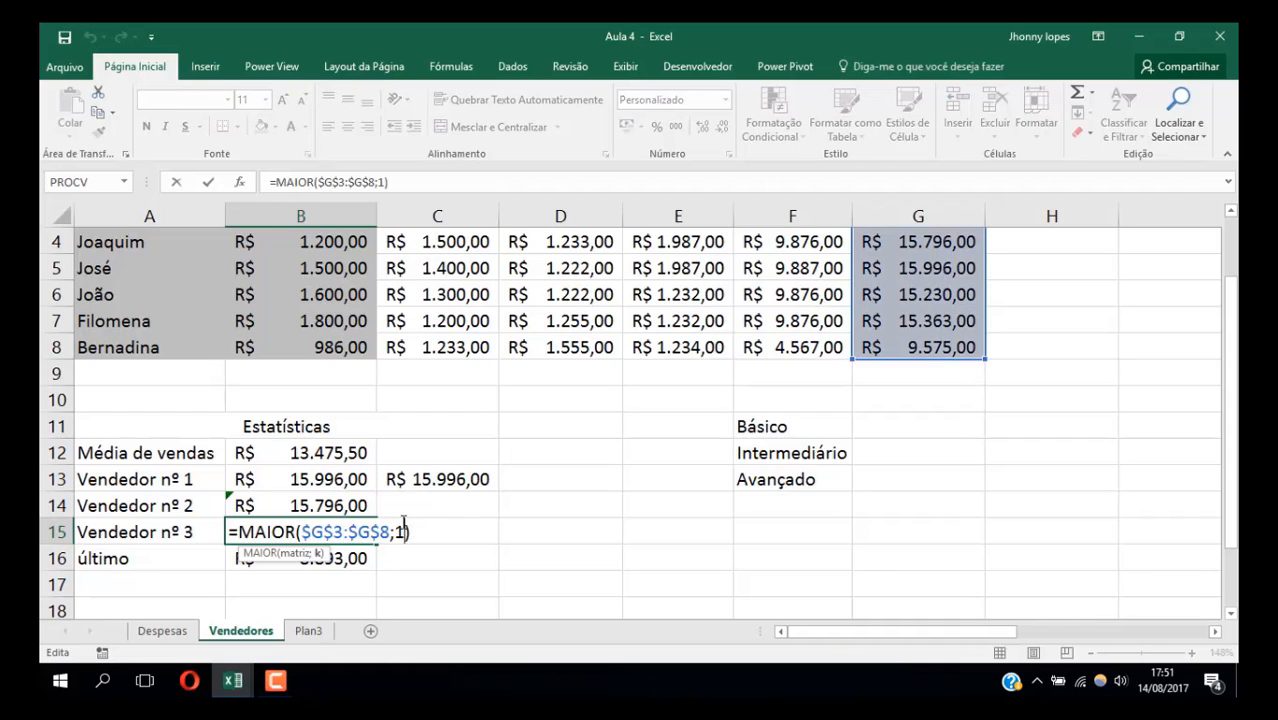
key("BackSpace")
type("3")
key("Return")
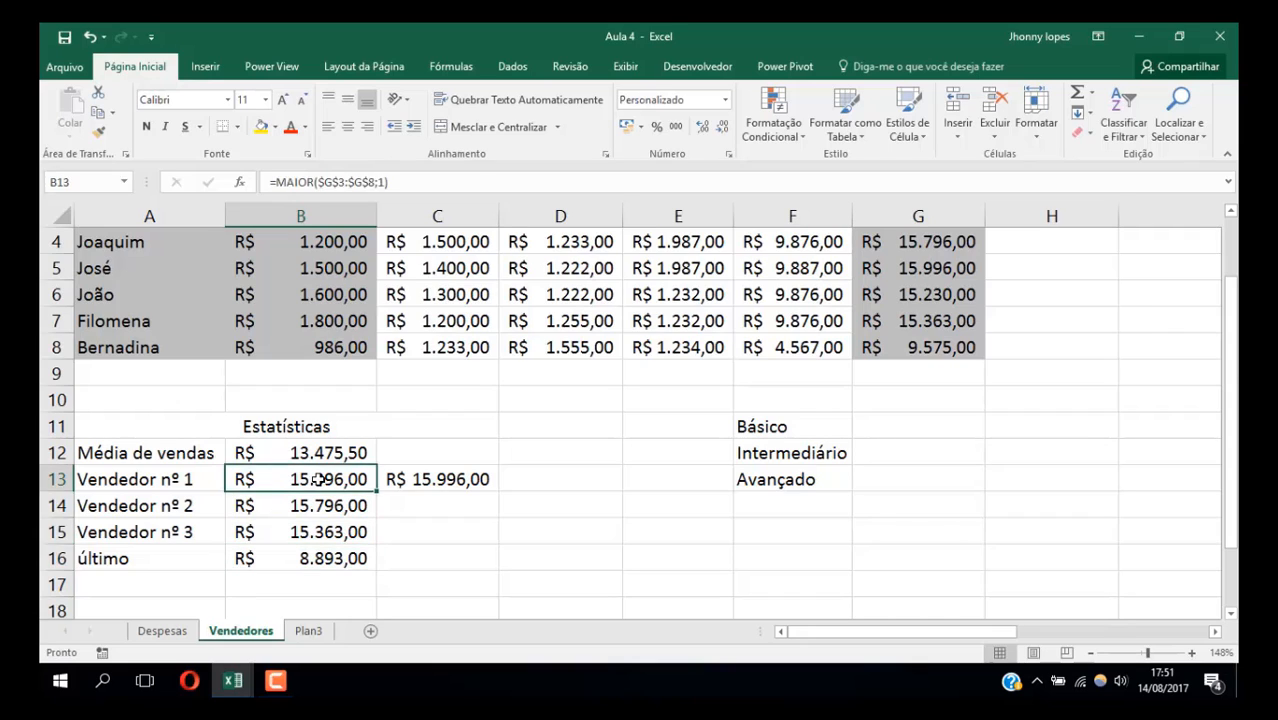
double_click(330, 480)
left_click_drag(302, 479, 379, 472)
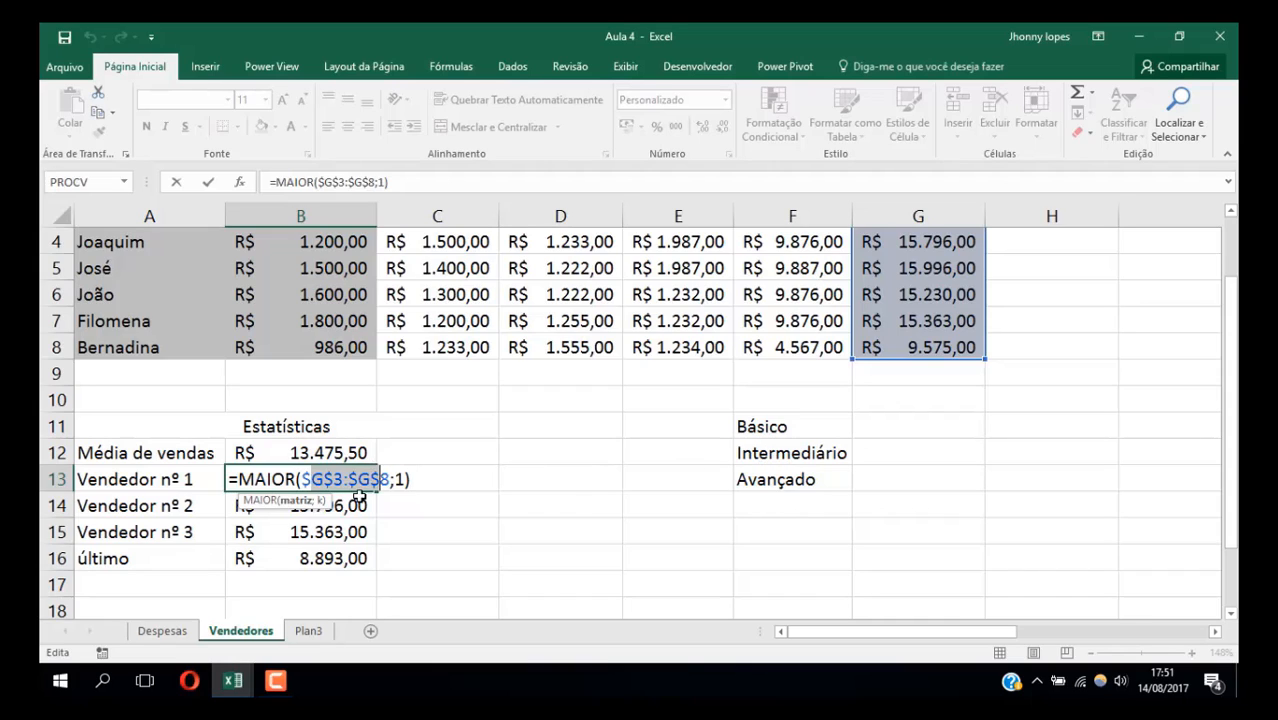
key("Return")
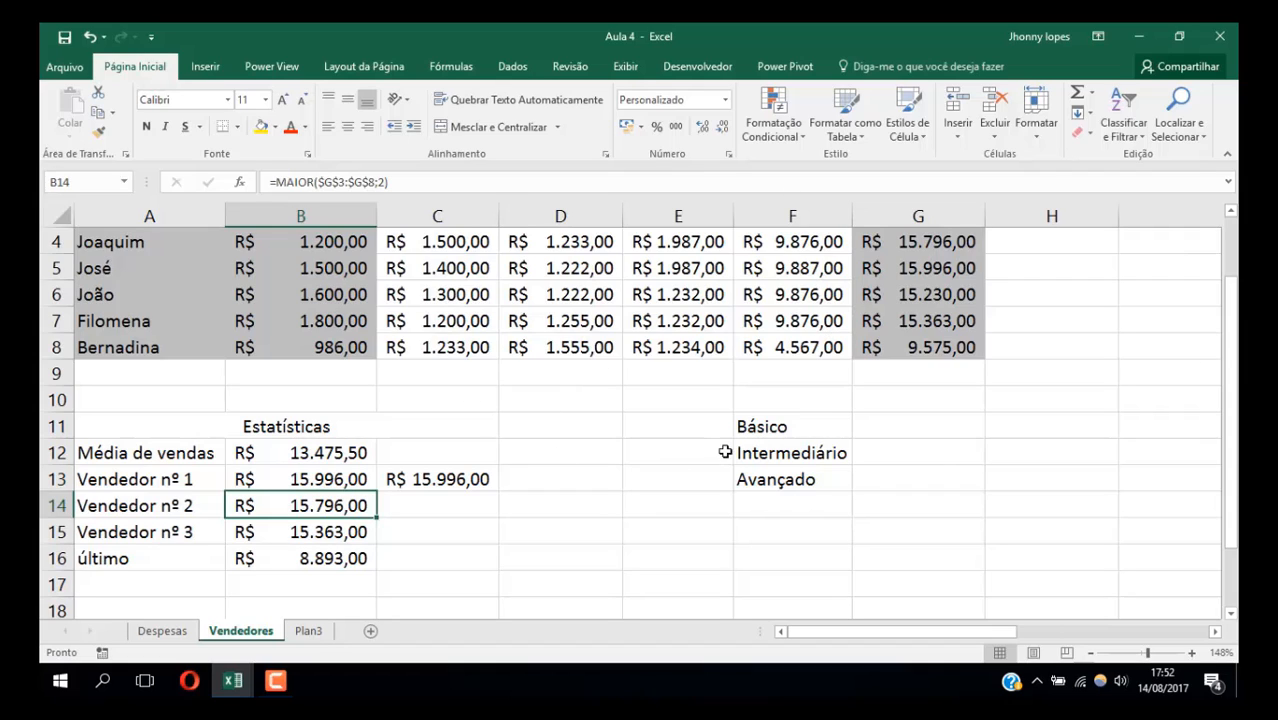
Add a blank worksheet right after Vendedores, and return to the Vendedores sheet
left_click(370, 631)
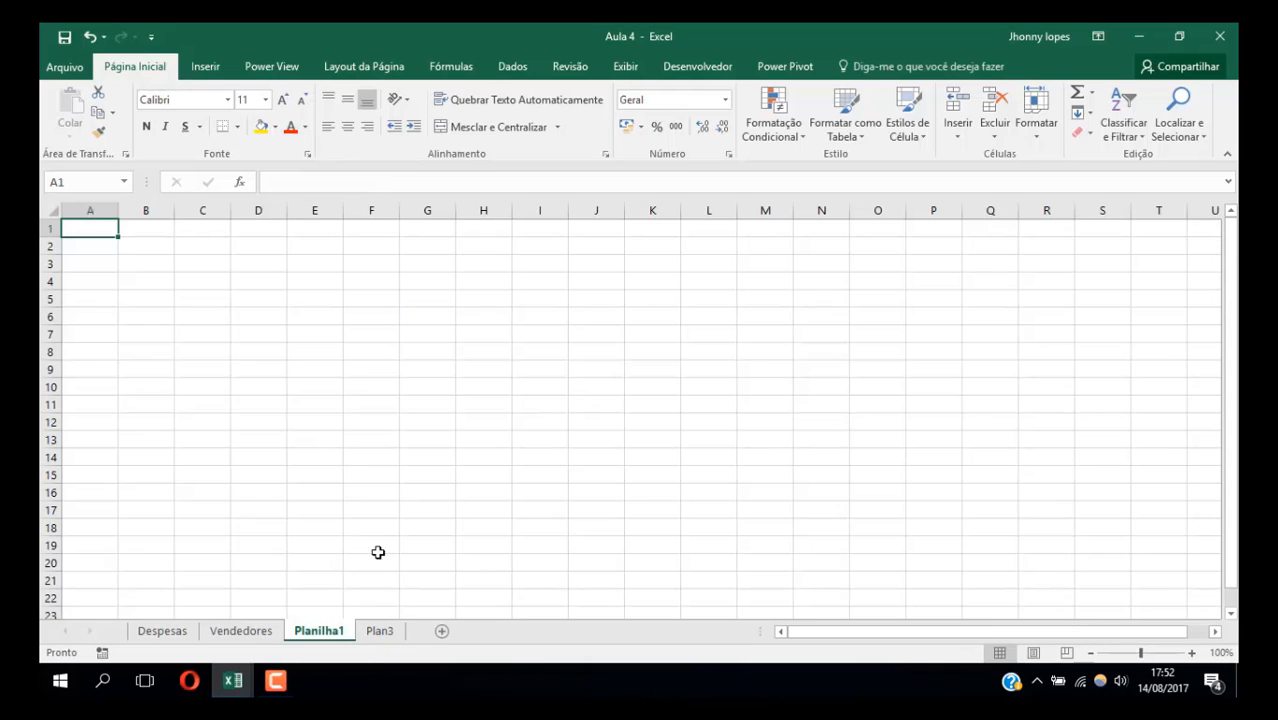
left_click(236, 302)
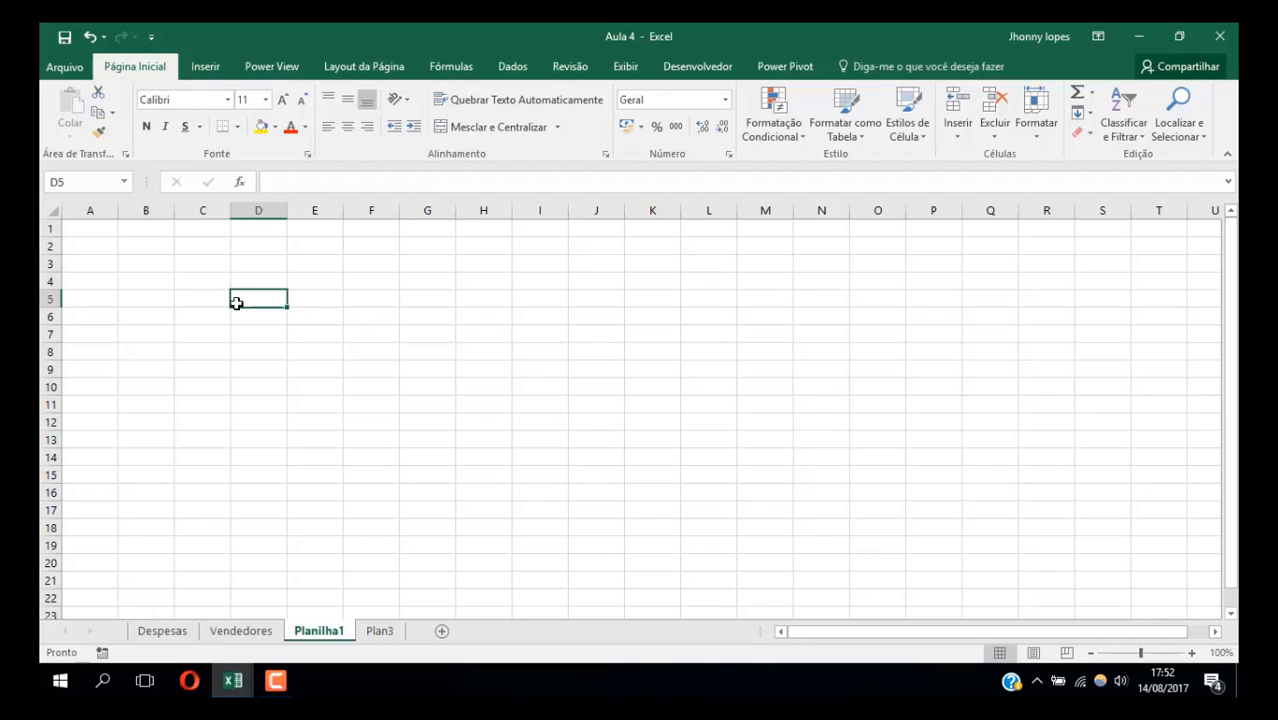
left_click(241, 631)
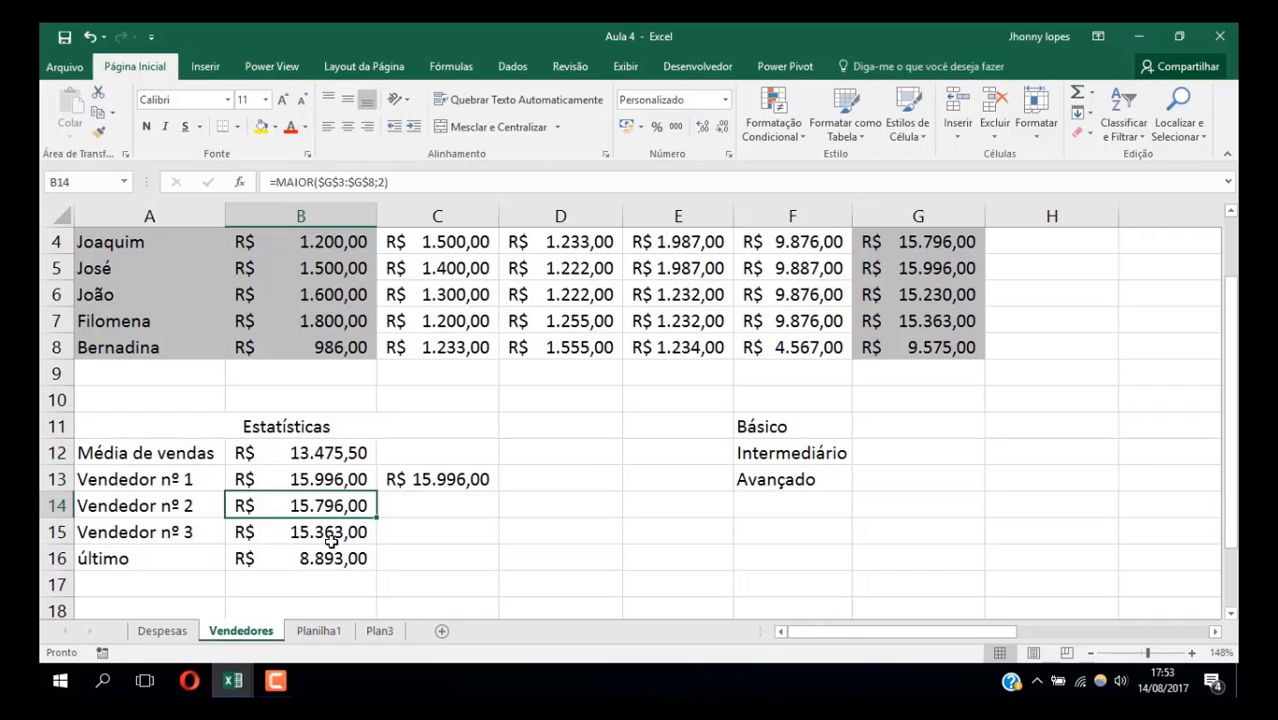
Insert eight blank rows at the top of the Vendedores sheet, above the Meta mensal row
scroll(665, 240, "up", 1)
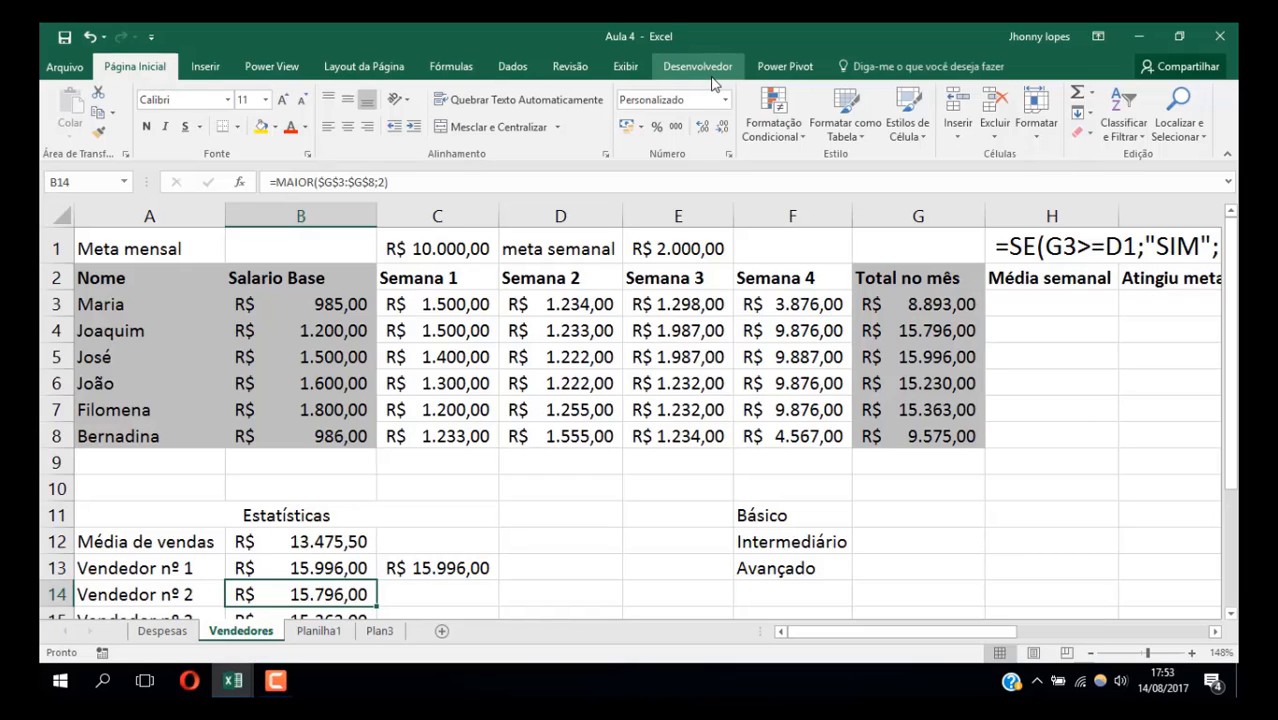
scroll(496, 476, "down", 1)
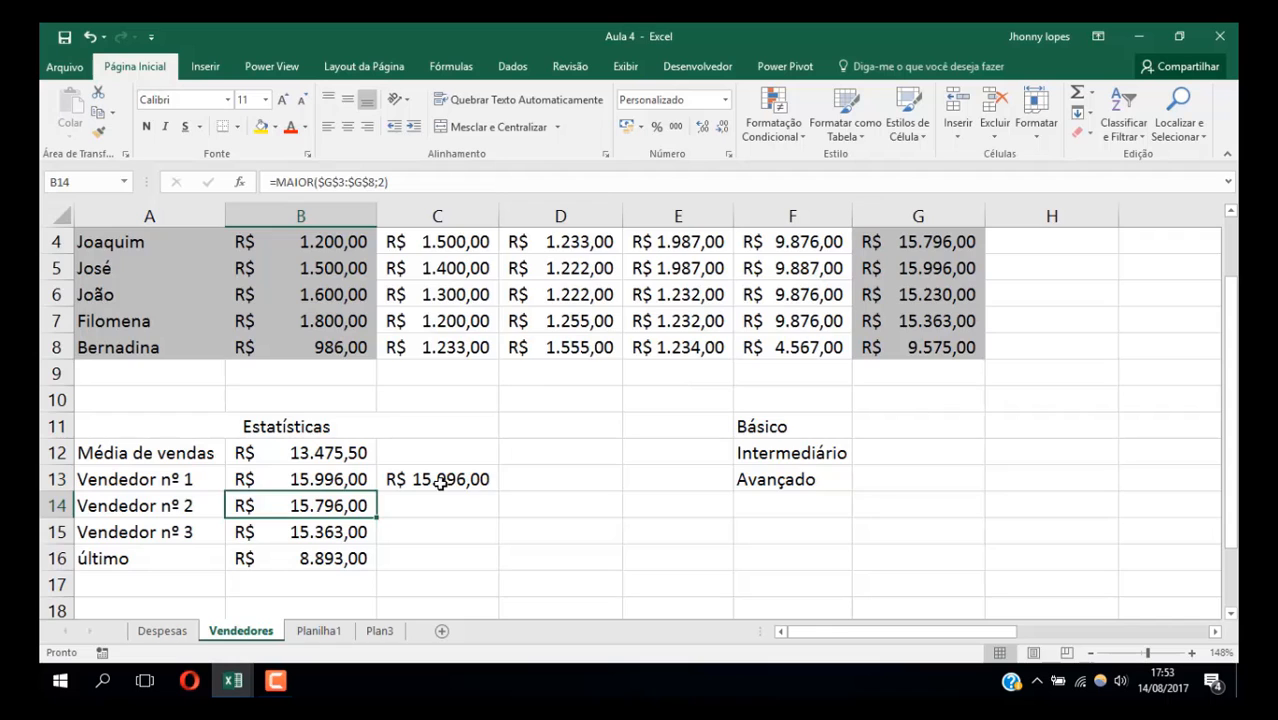
scroll(440, 484, "up", 1)
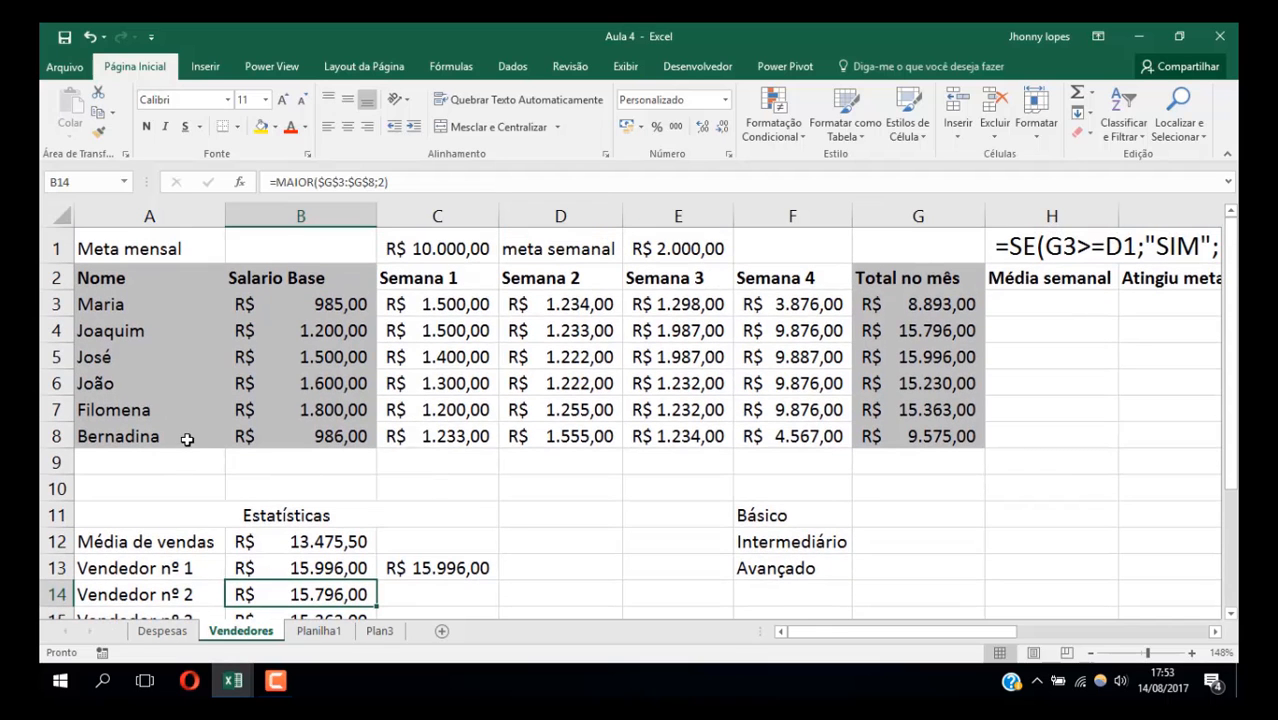
right_click(58, 249)
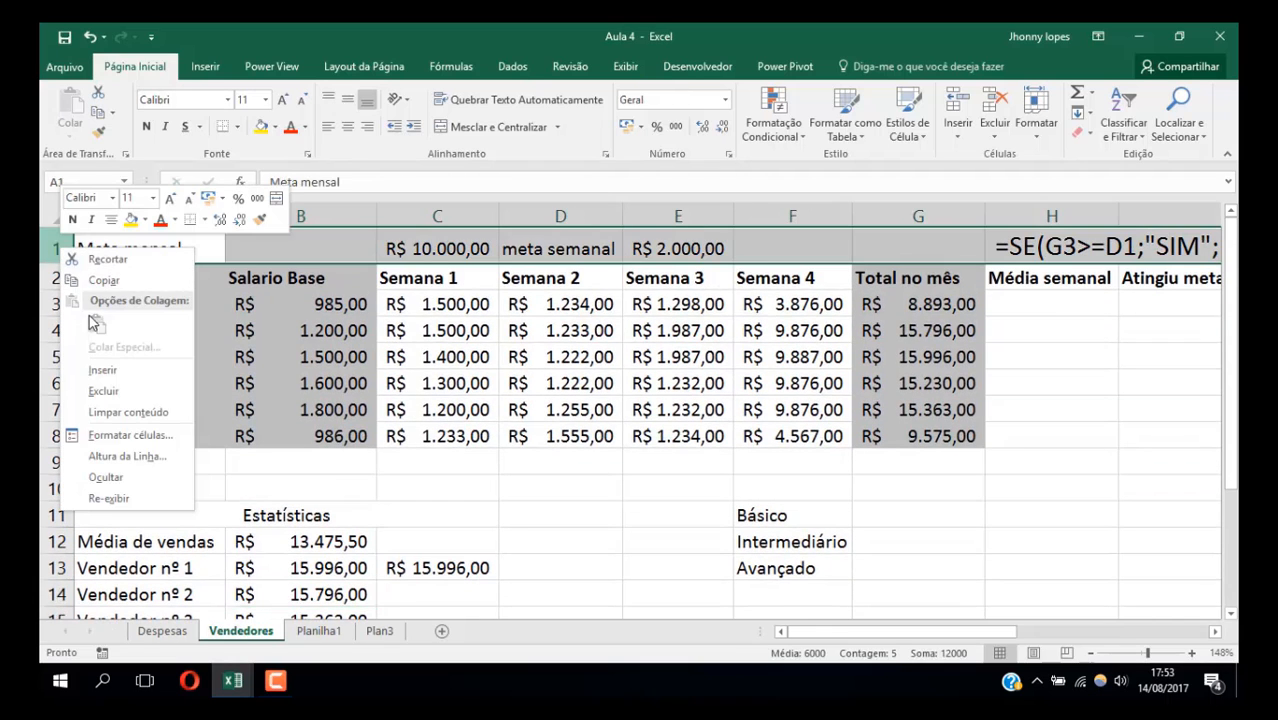
left_click(99, 372)
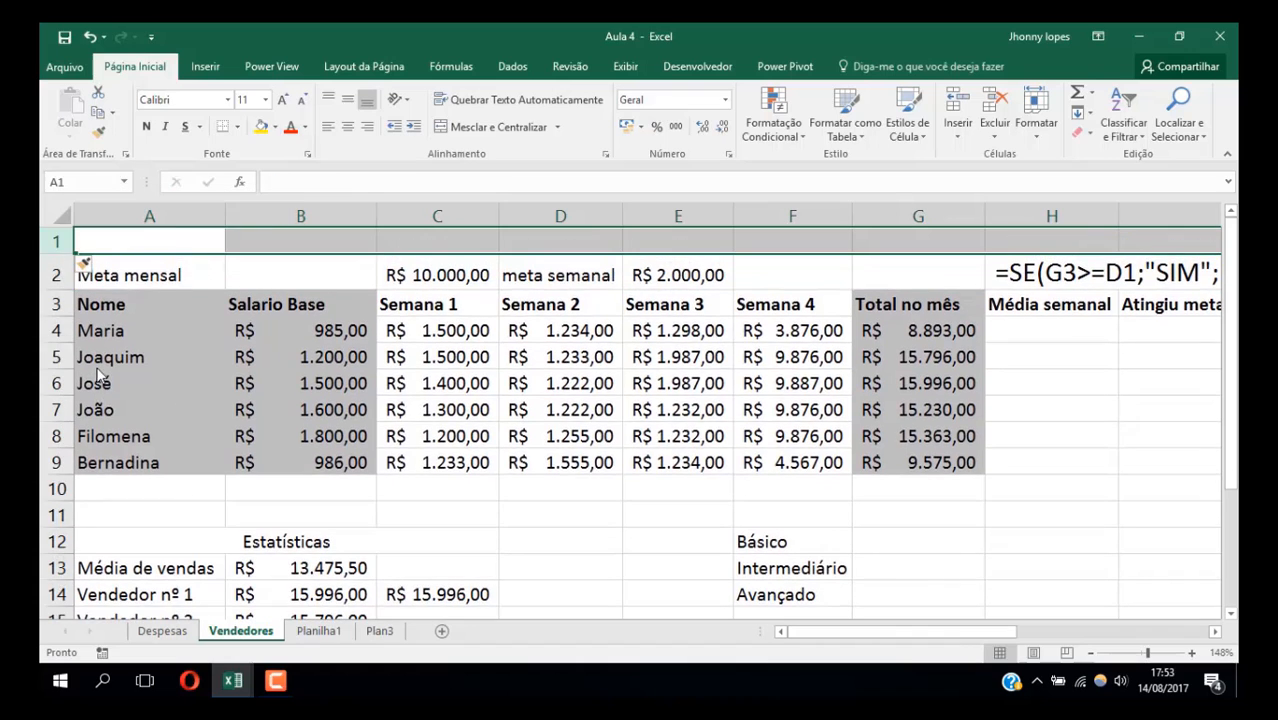
right_click(57, 241)
left_click(99, 364)
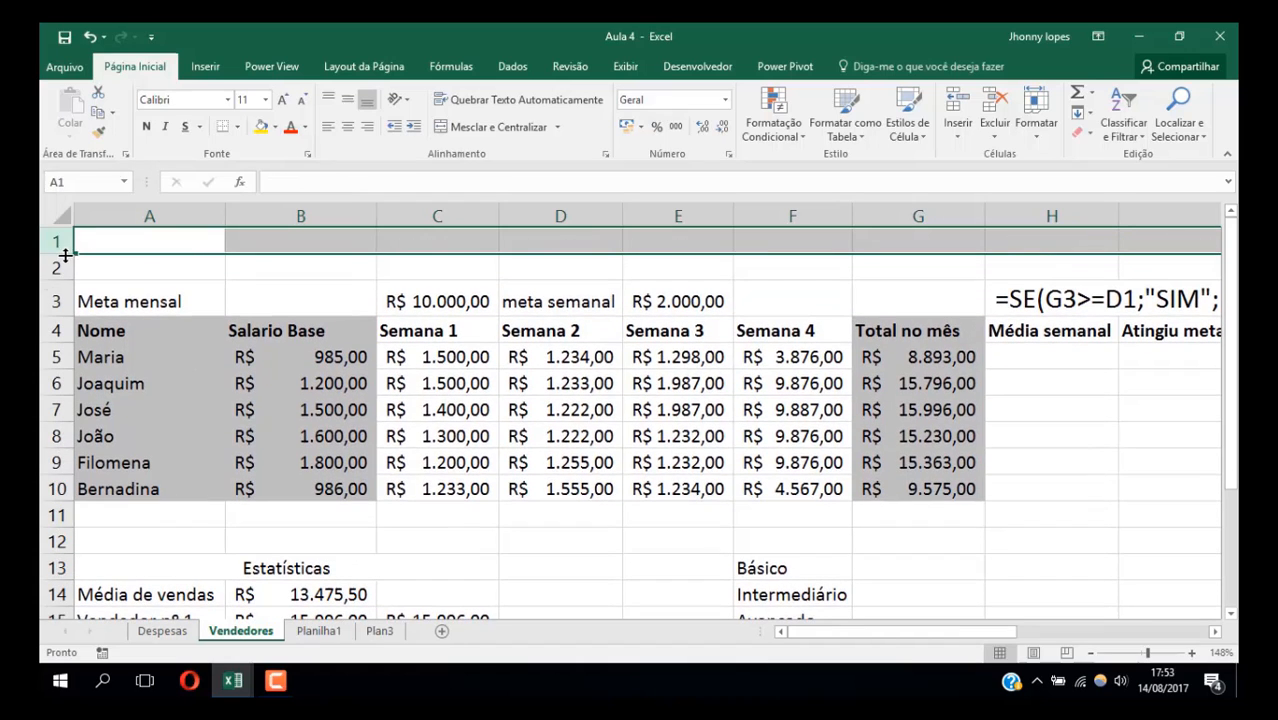
left_click_drag(58, 249, 56, 268)
right_click(56, 268)
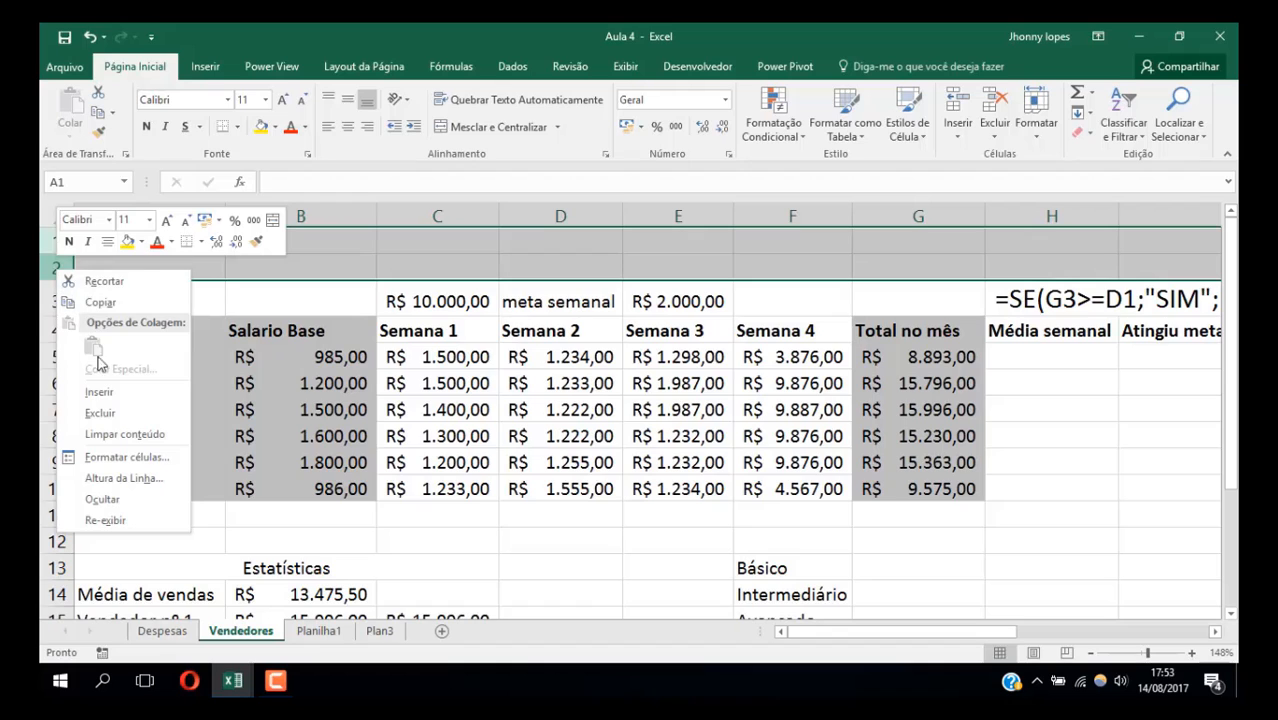
left_click(99, 393)
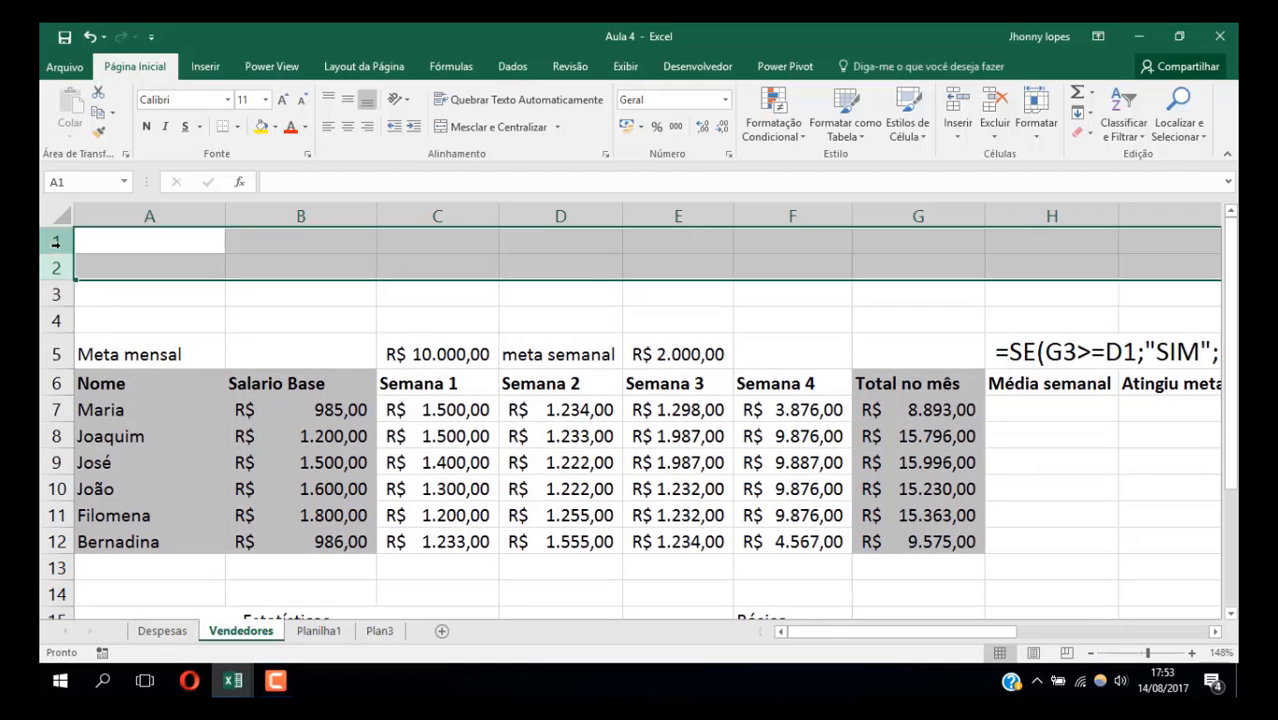
left_click_drag(55, 242, 47, 320)
right_click(47, 320)
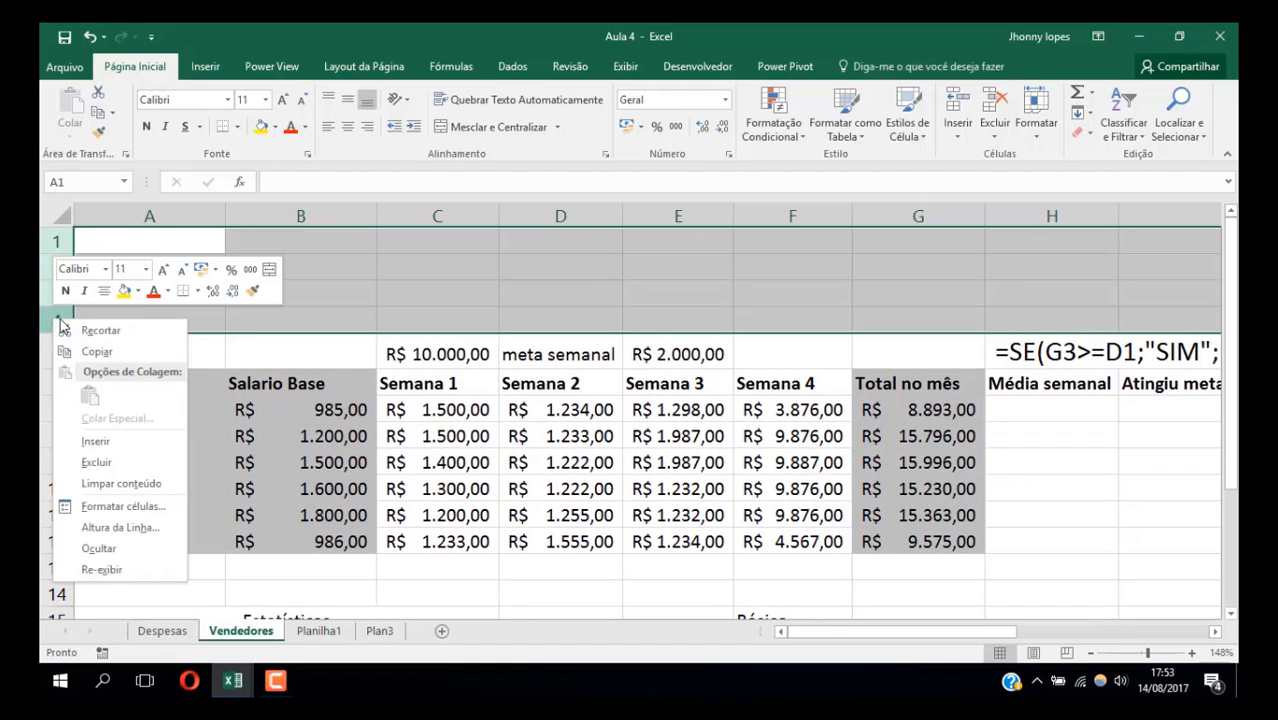
left_click(100, 442)
left_click(335, 321)
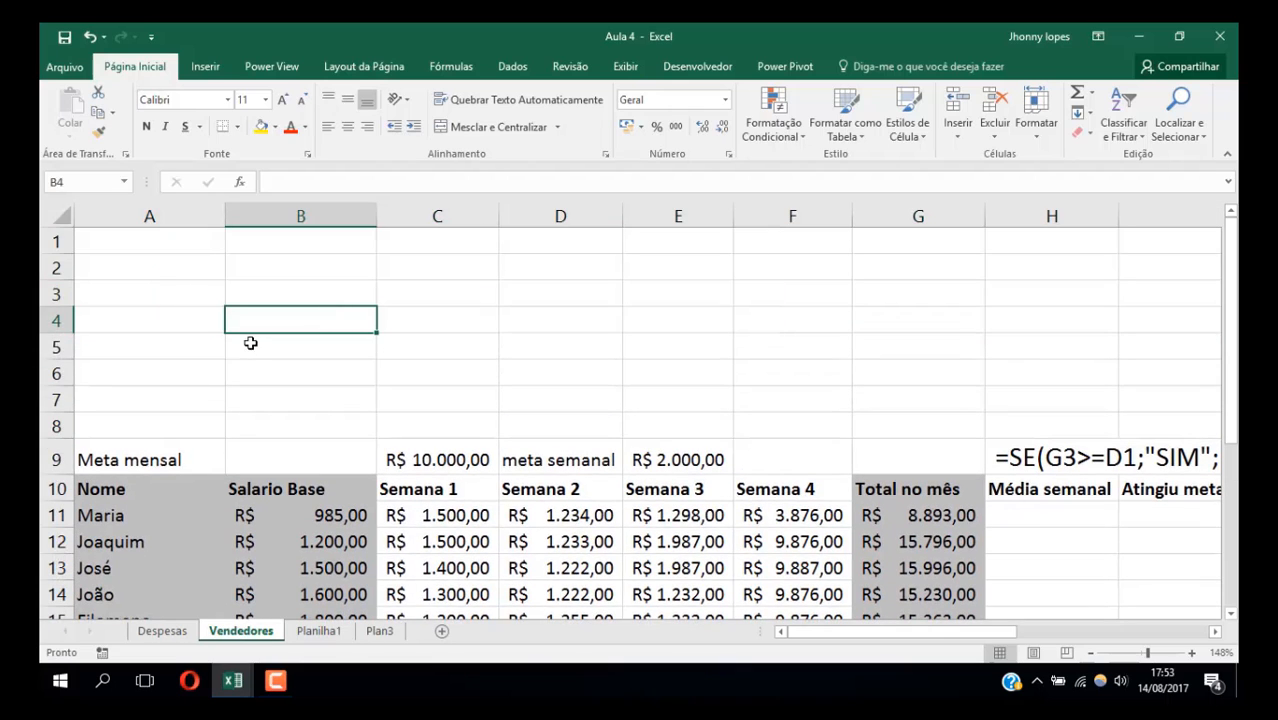
Enter the title Pesquisa in A1 and the headings Nome in A2 and Total no mês in B2
left_click(117, 238)
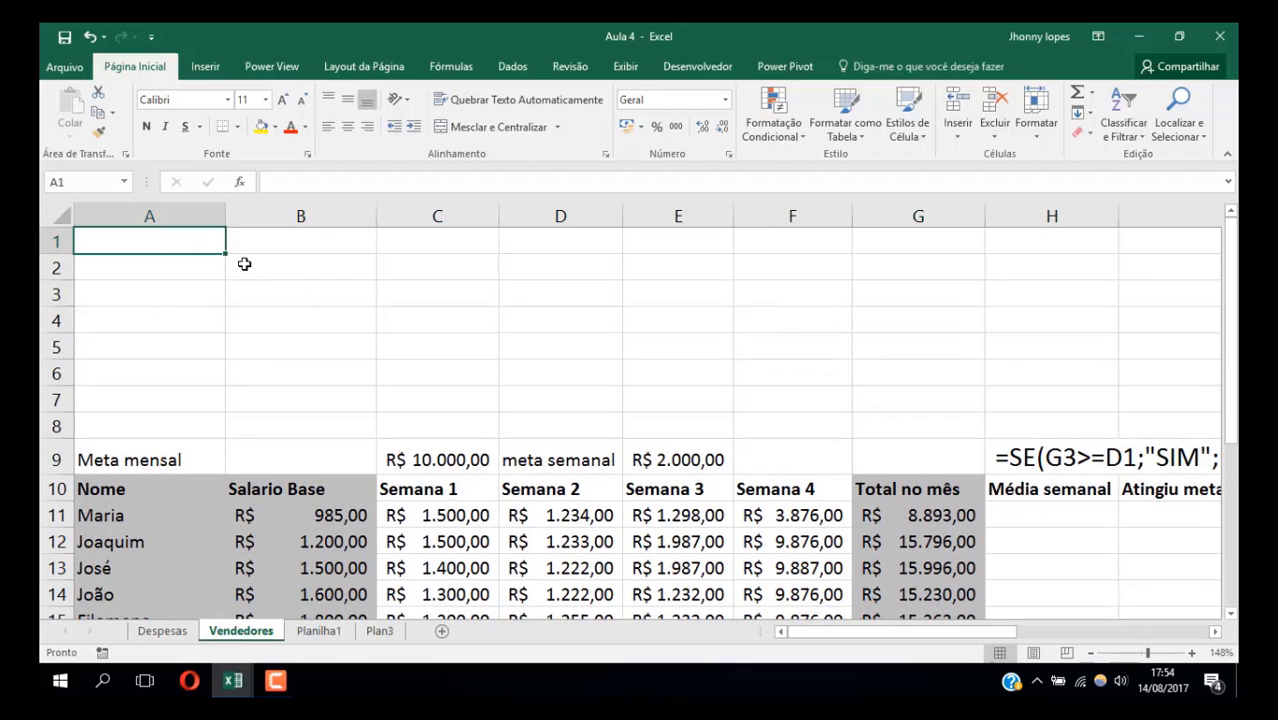
type("Pe")
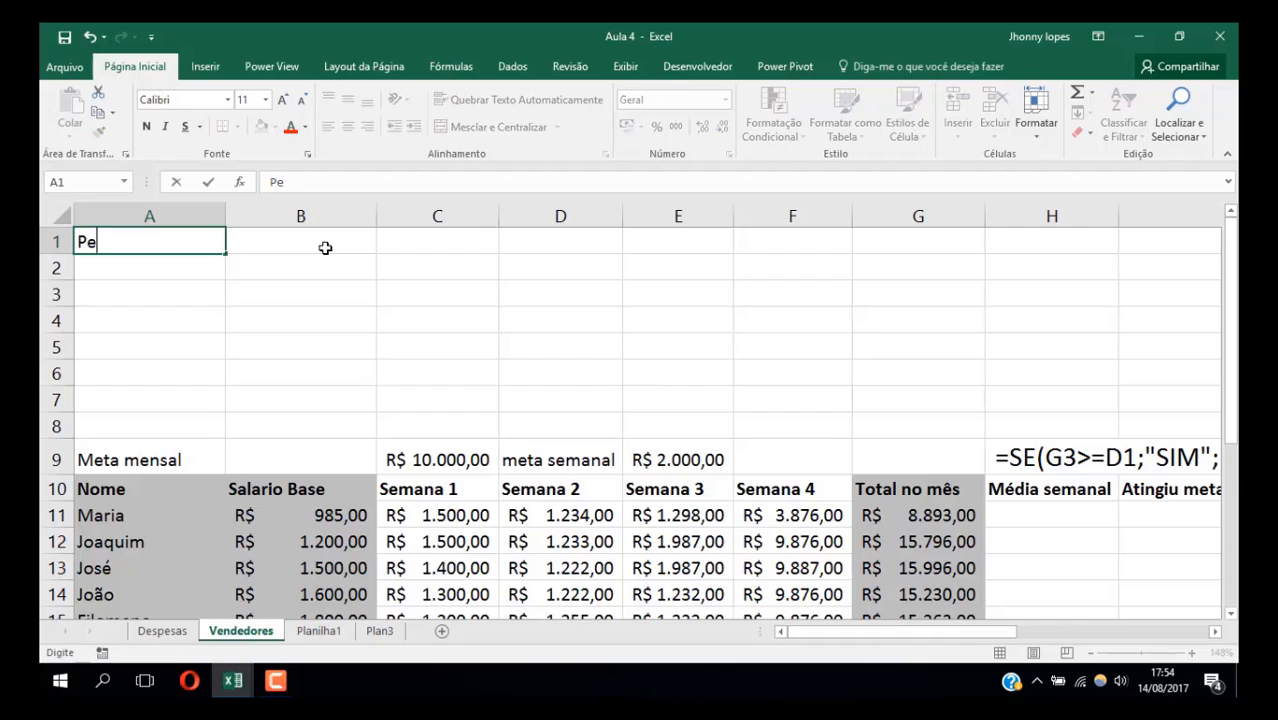
type("squisa")
key("Return")
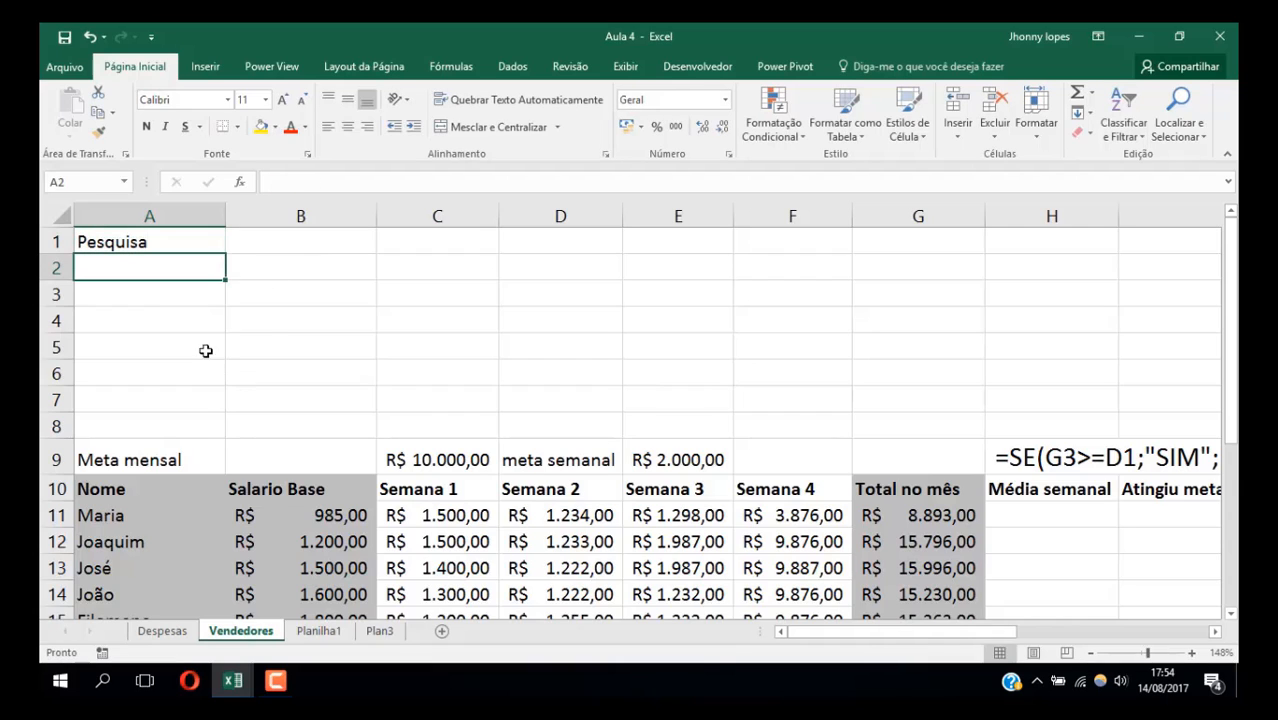
type("NOme")
key("Tab")
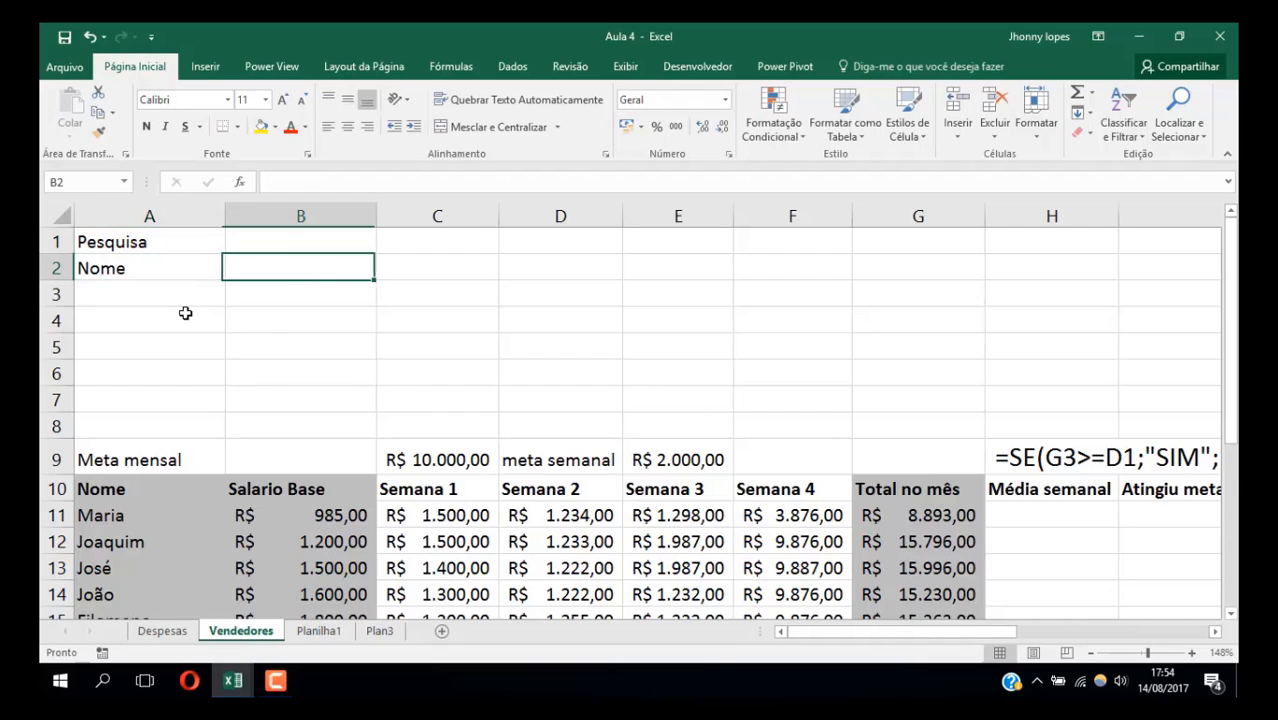
type("T")
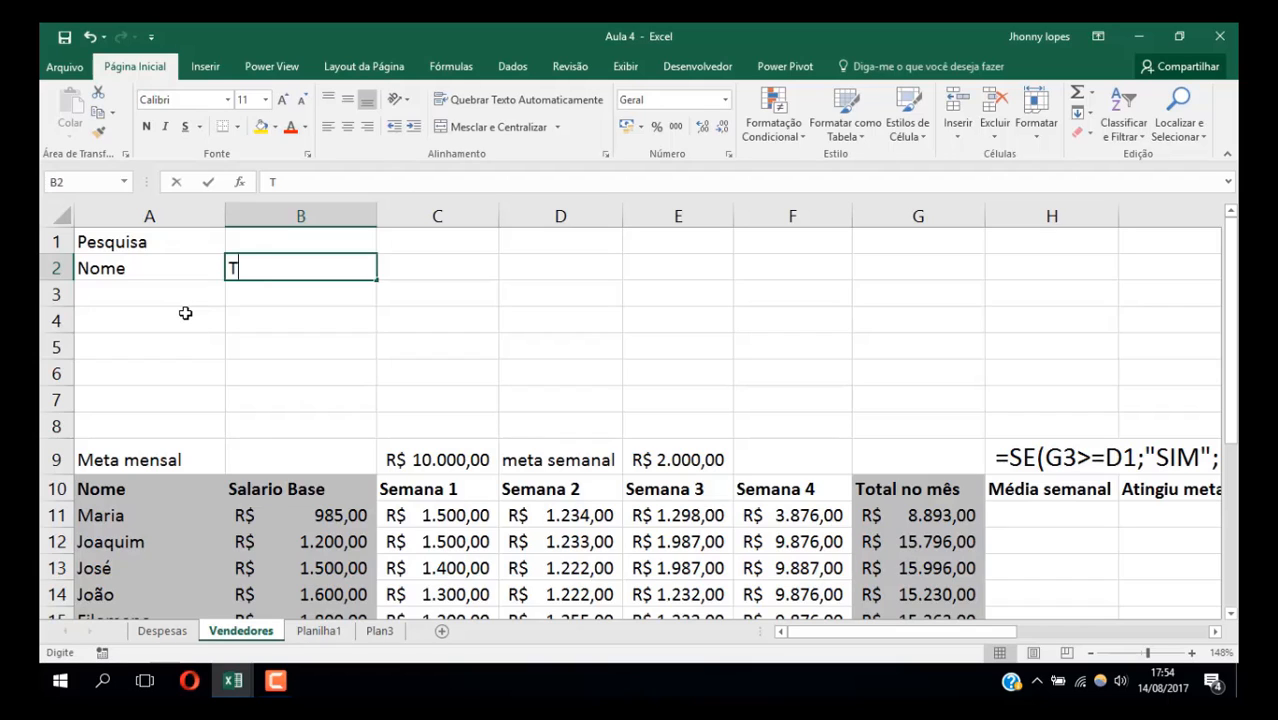
type("pTota")
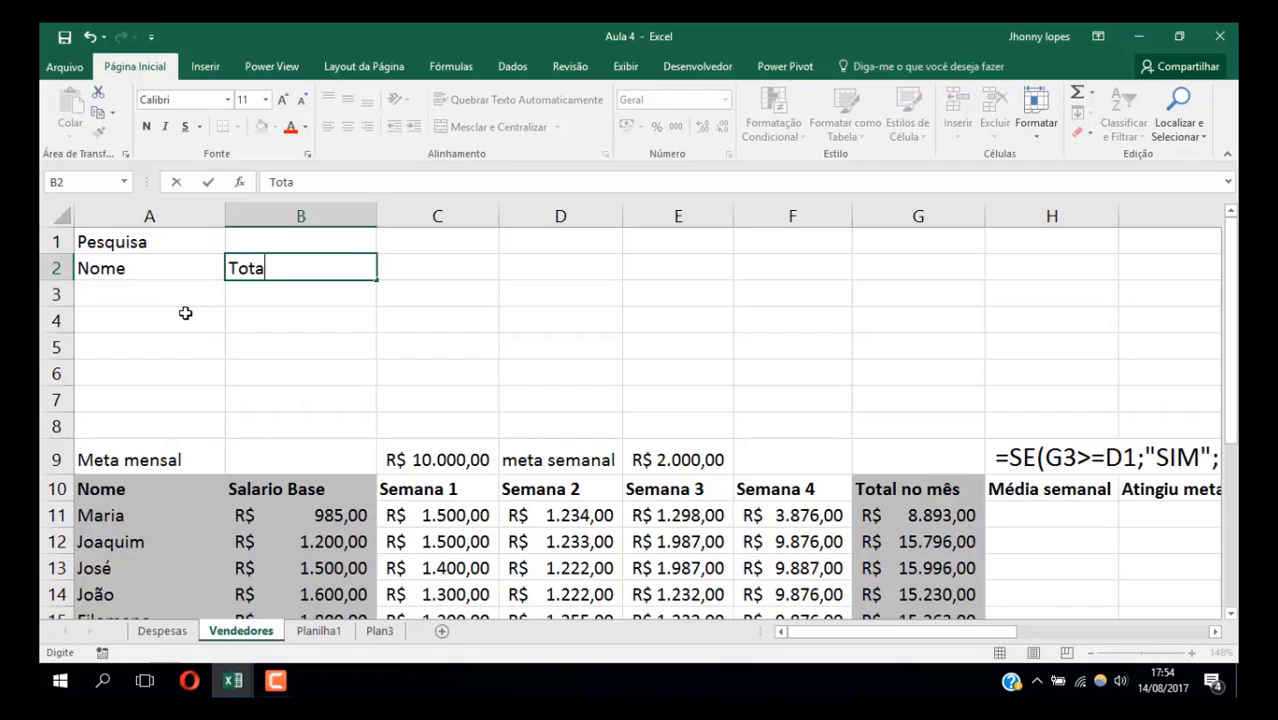
type("l no me")
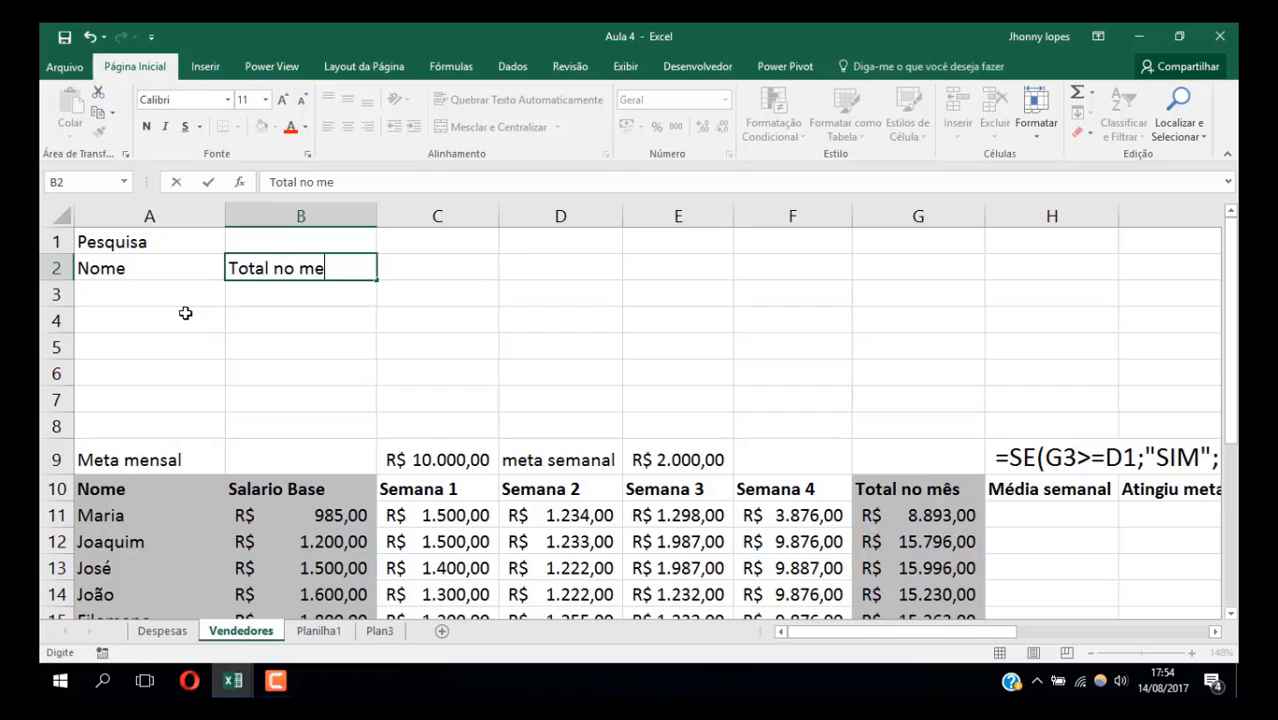
type("ês")
key("Return")
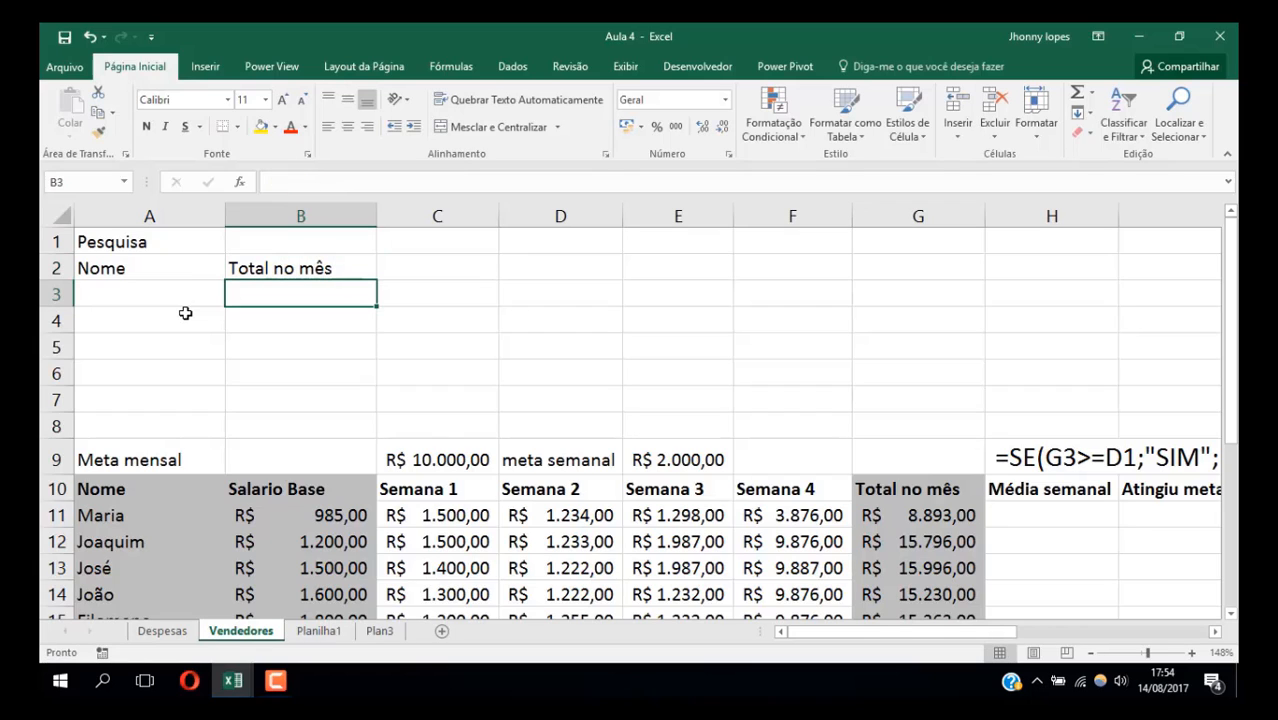
Center A1:B3 horizontally and vertically, and apply all borders to the range
left_click(126, 285)
left_click(263, 286)
left_click_drag(157, 246, 265, 287)
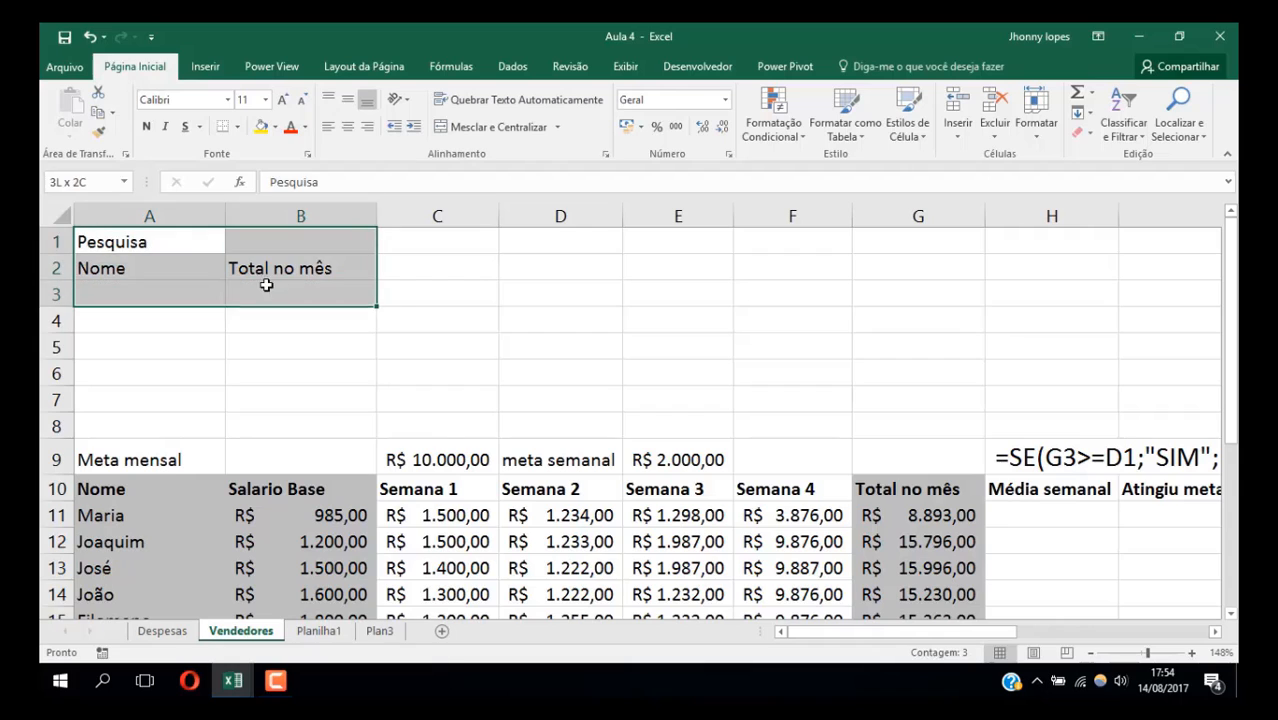
left_click(347, 127)
left_click(347, 99)
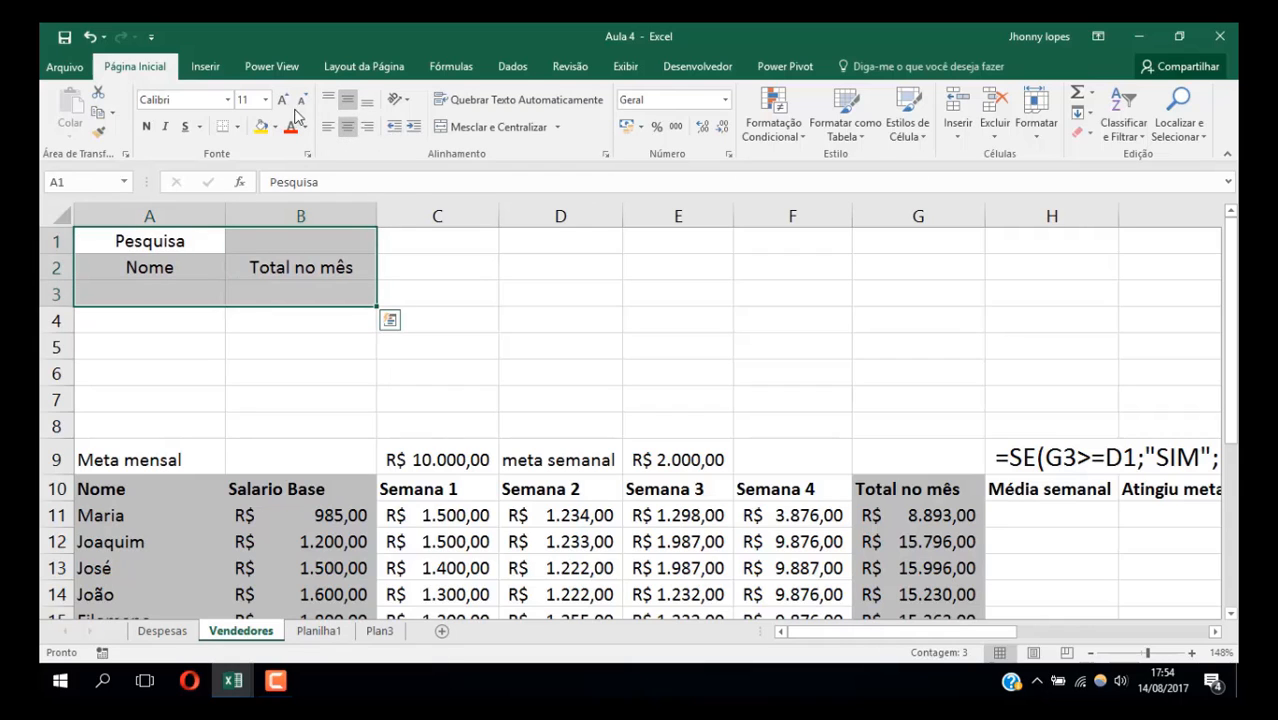
left_click(237, 127)
left_click(263, 277)
Merge and center the Pesquisa title across A1:B1 and set its font size to 20
left_click_drag(190, 241, 257, 245)
left_click(445, 127)
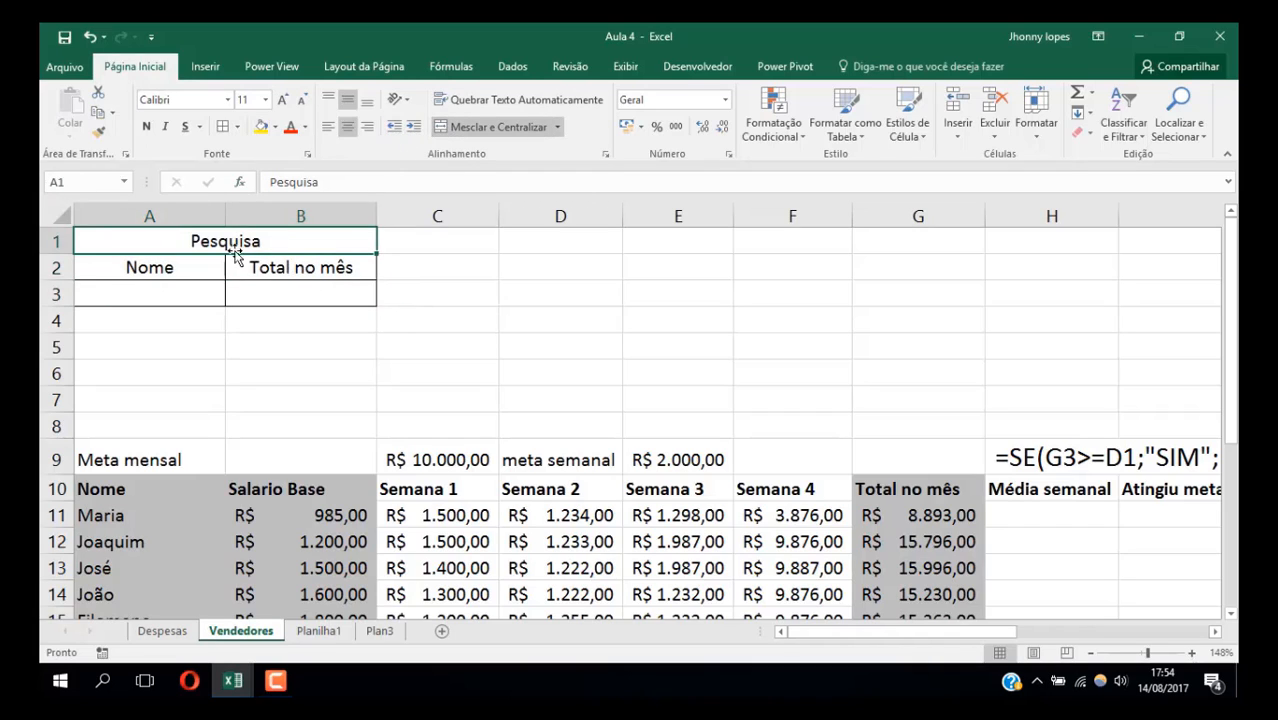
left_click(265, 100)
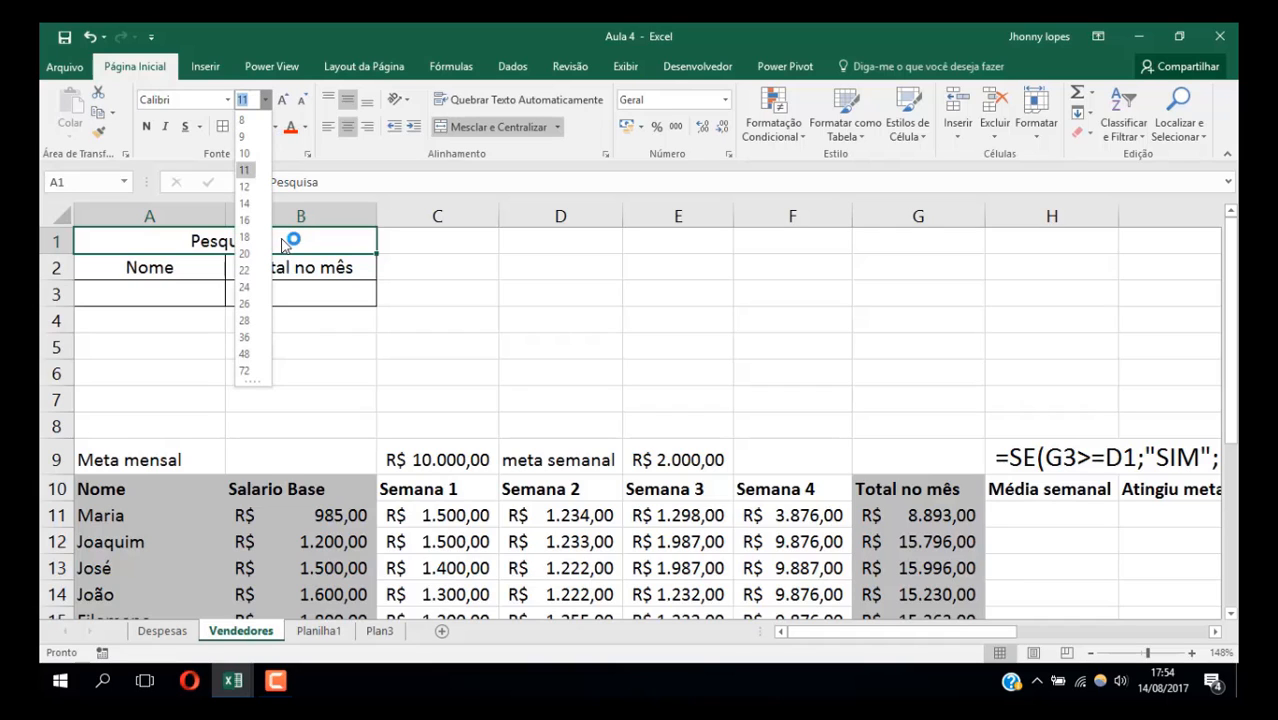
left_click(244, 253)
left_click(260, 285)
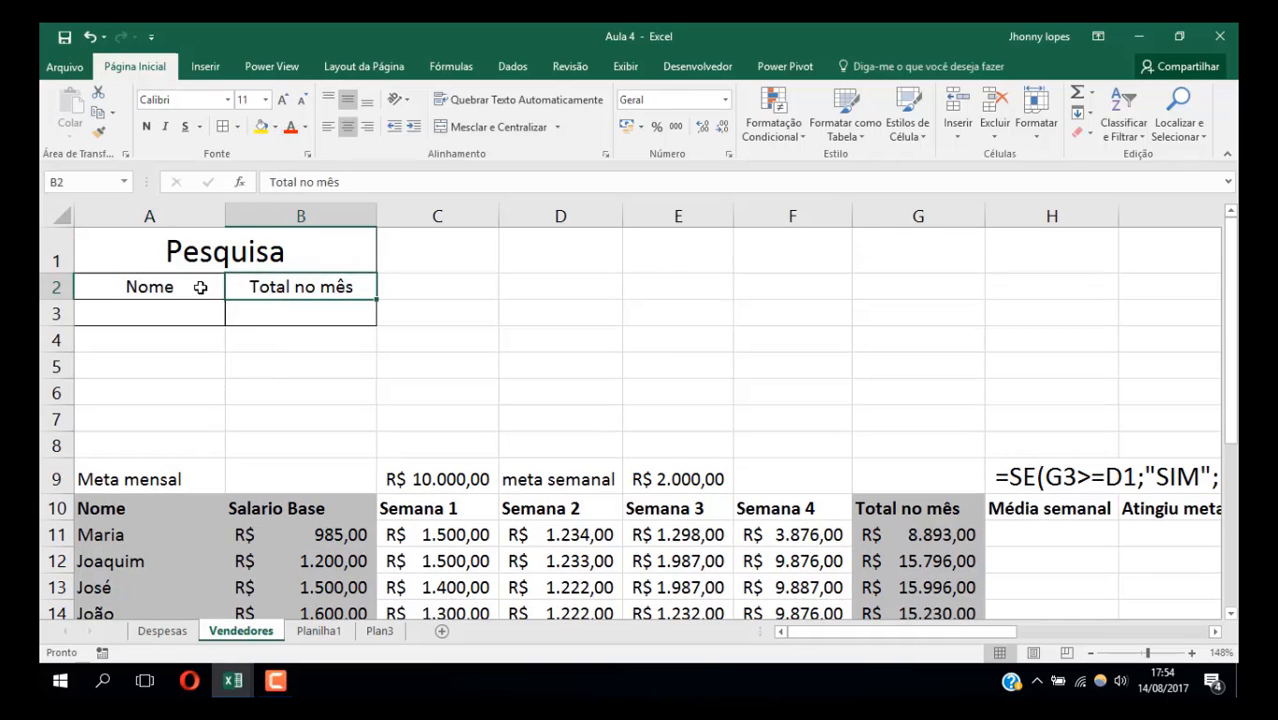
left_click_drag(200, 287, 252, 306)
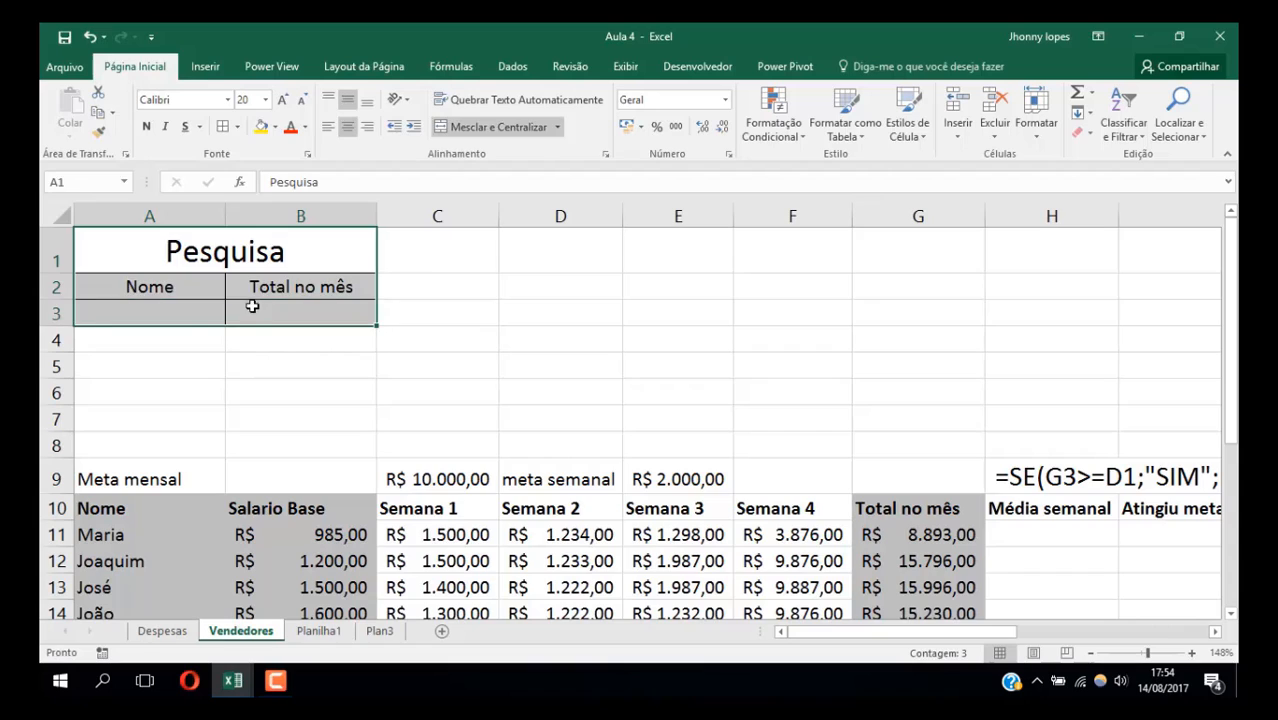
left_click(205, 309)
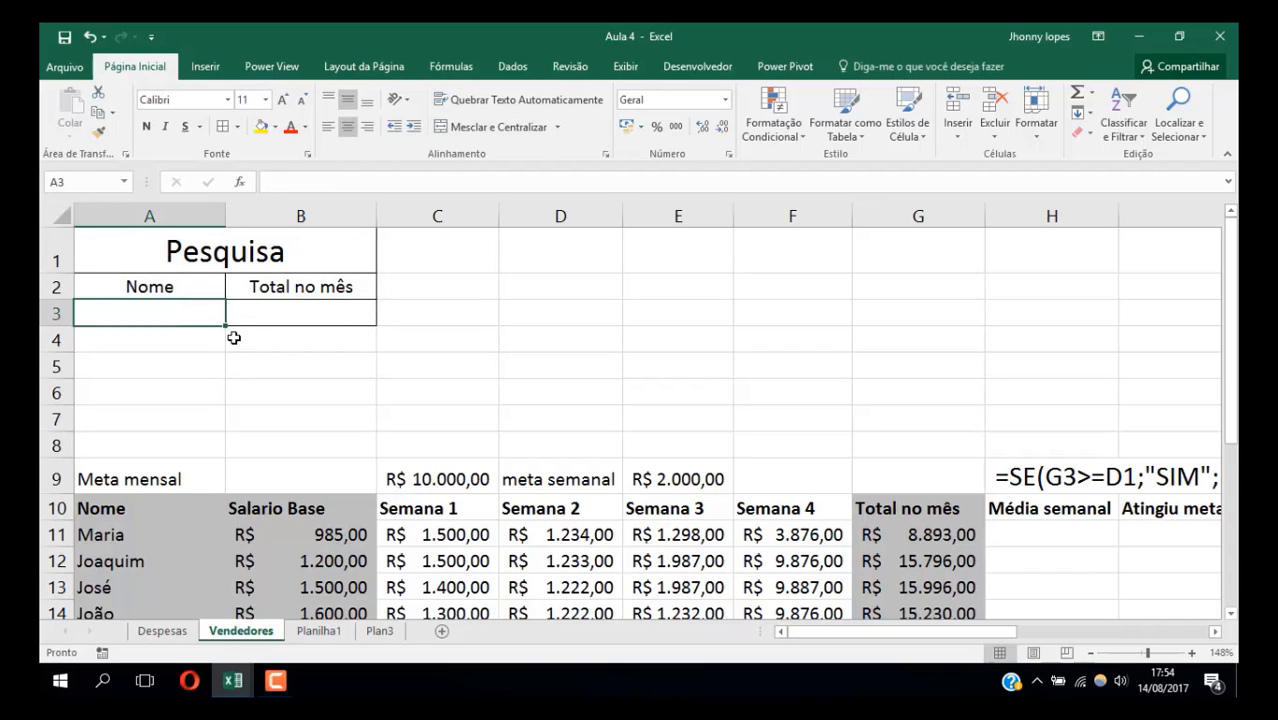
type("Maria")
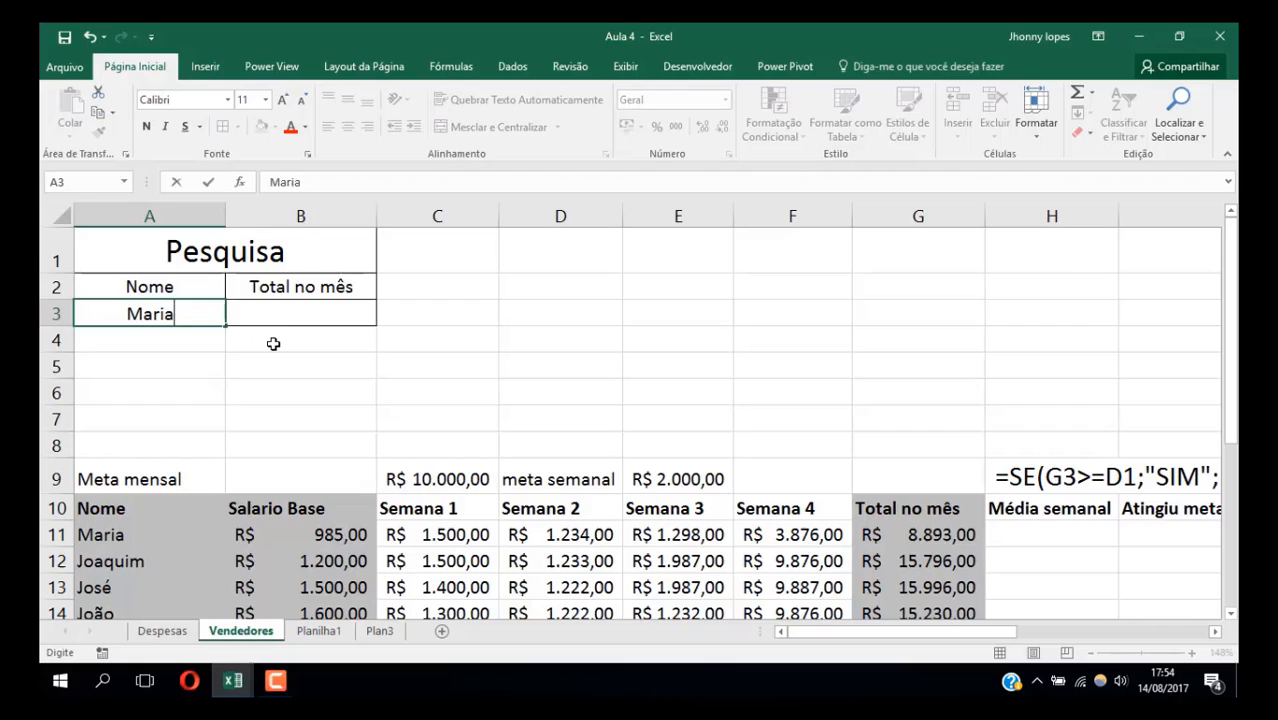
key("Return")
left_click(268, 318)
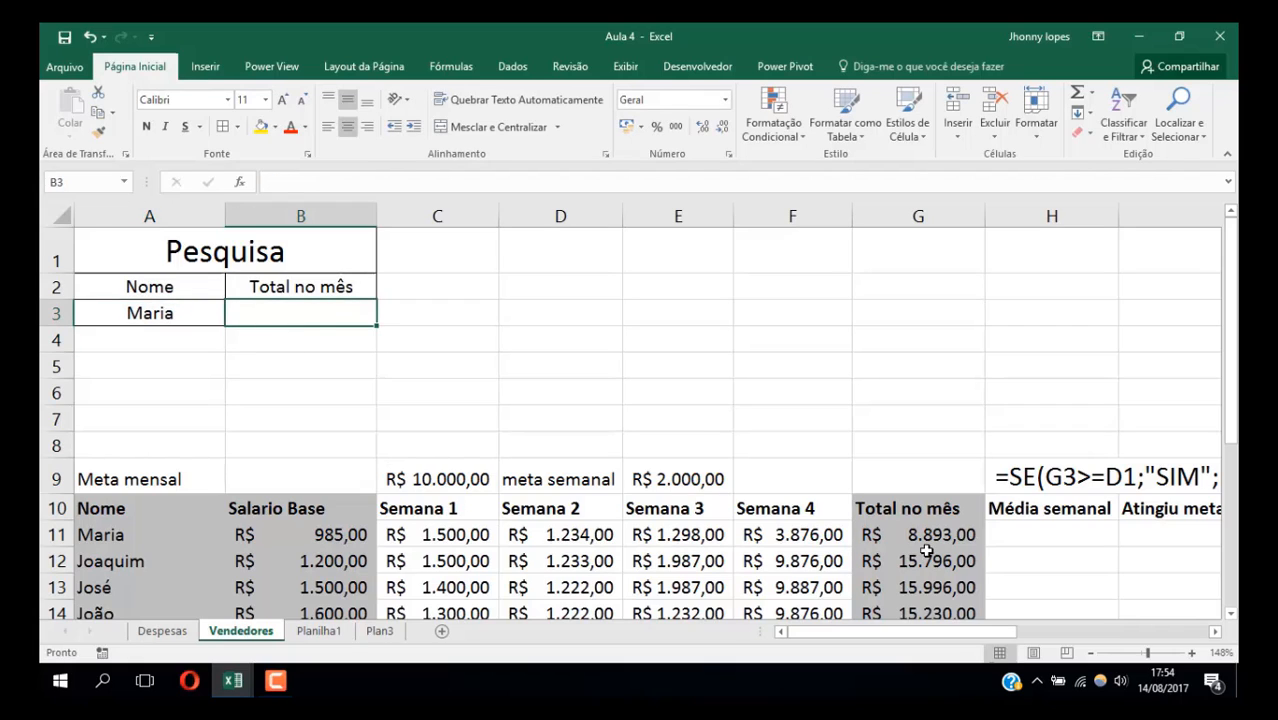
left_click(196, 313)
key("Delete")
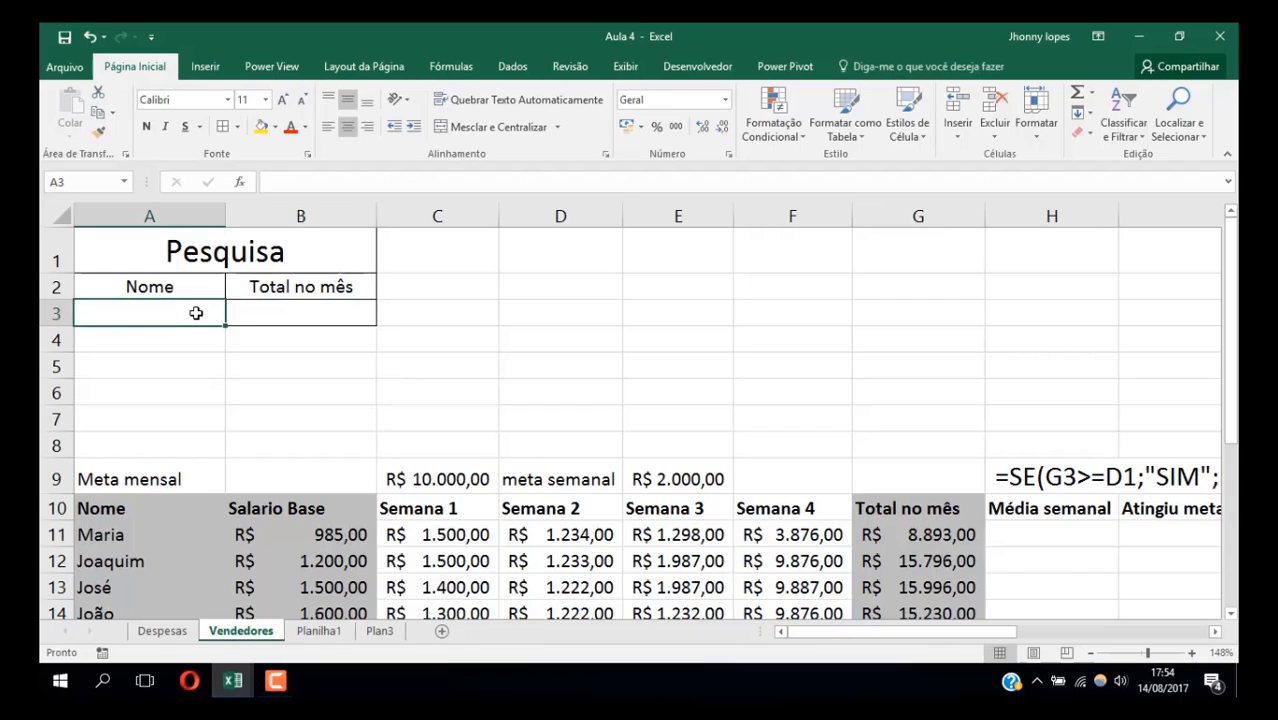
Start a PROCV formula in B3 with A3 as the lookup value and A10:G16 as the table range
left_click(300, 315)
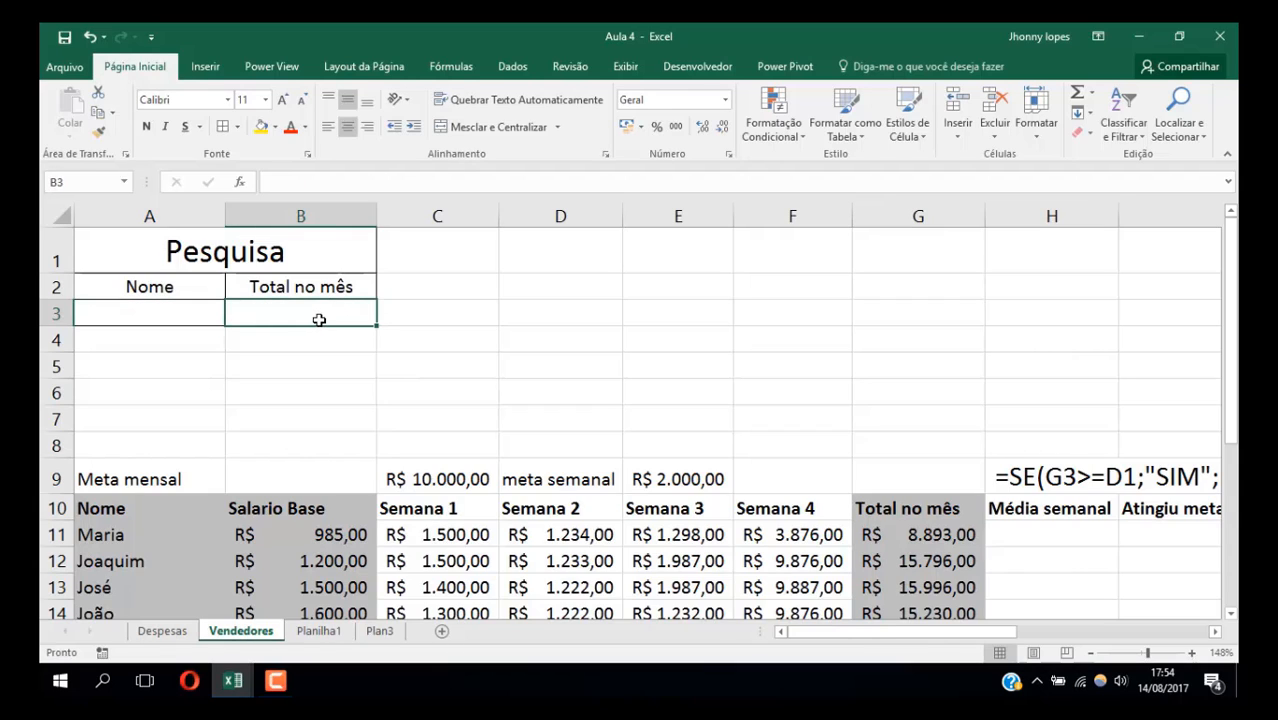
type("=procv")
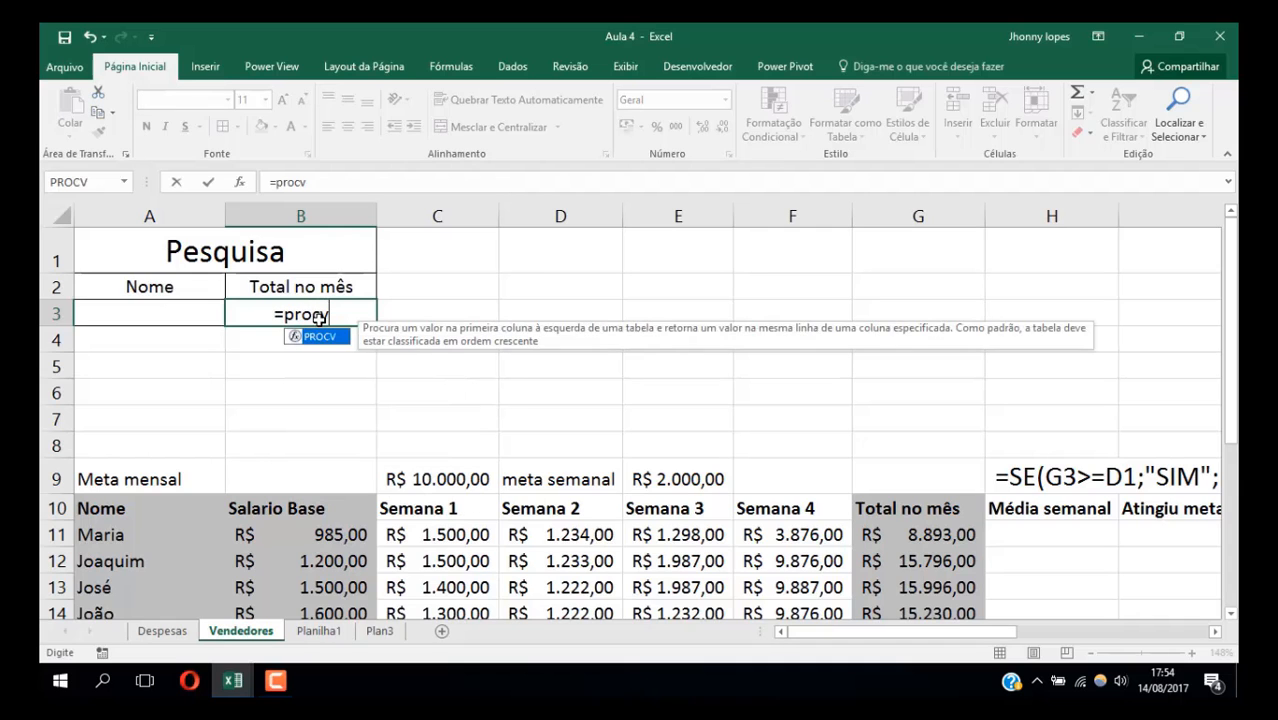
type("(")
scroll(320, 337, "down", 3)
scroll(320, 337, "up", 3)
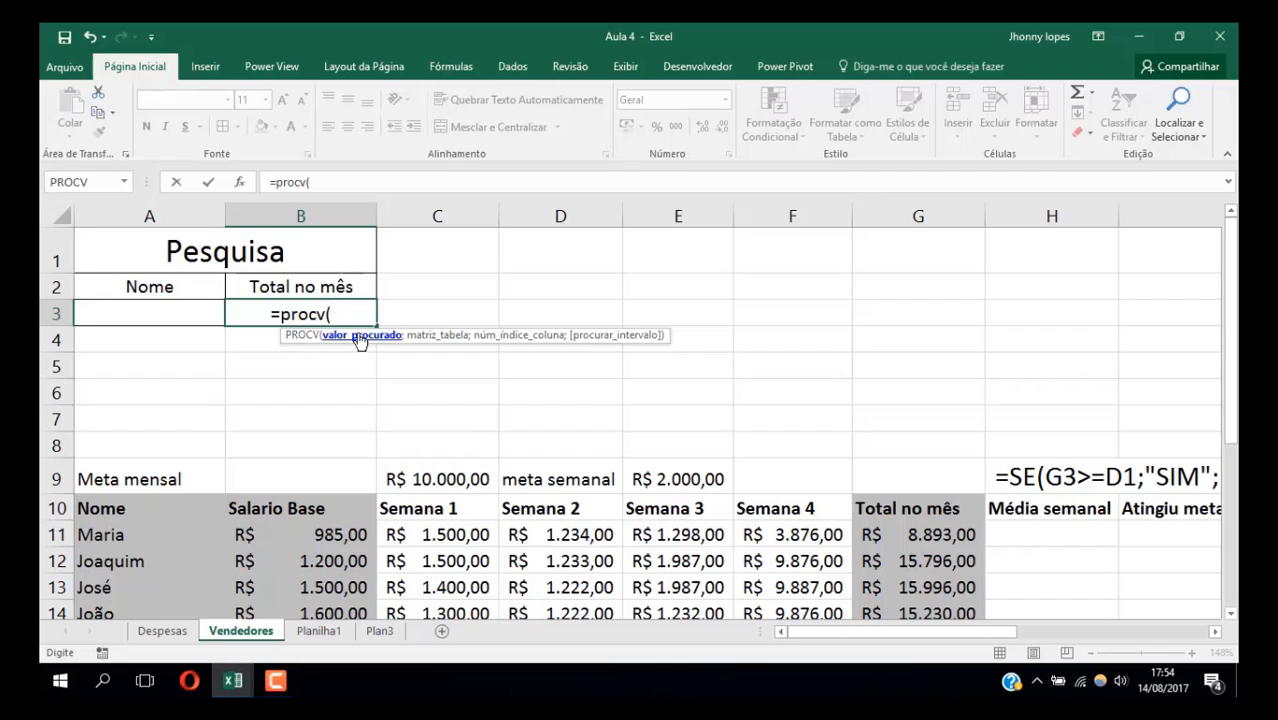
left_click(180, 315)
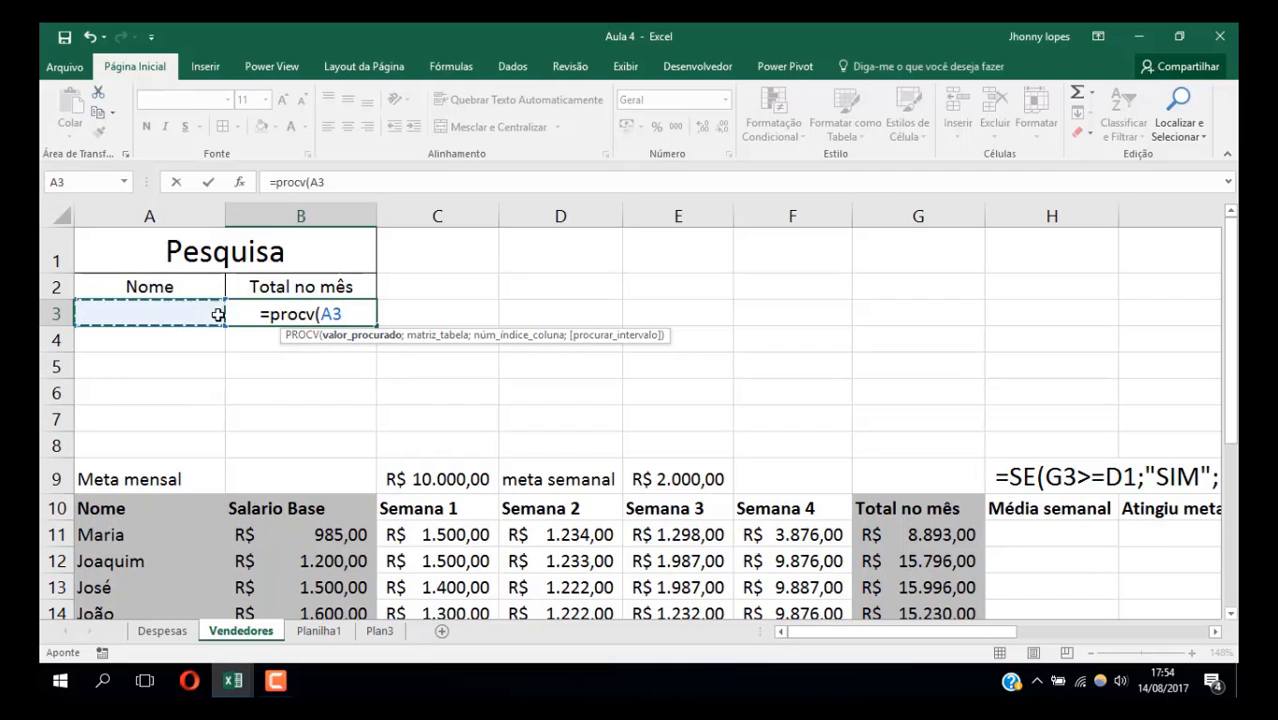
type(";")
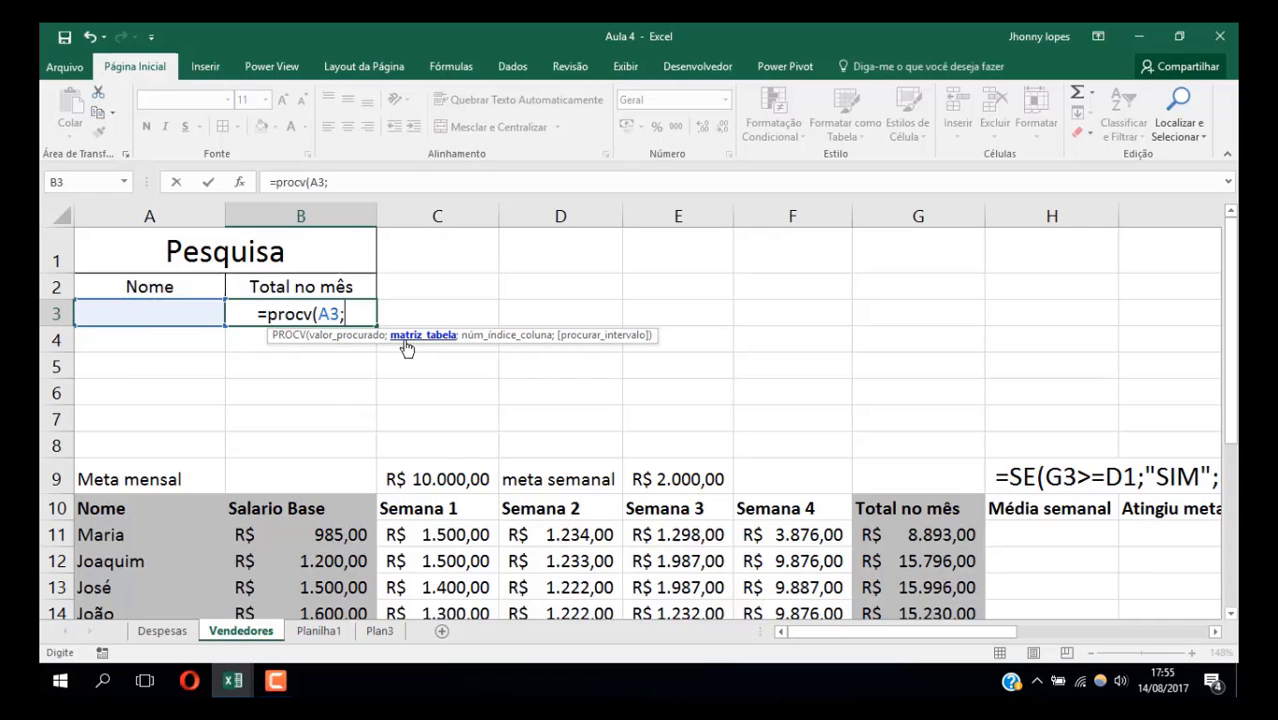
scroll(379, 356, "down", 1)
left_click_drag(113, 423, 918, 568)
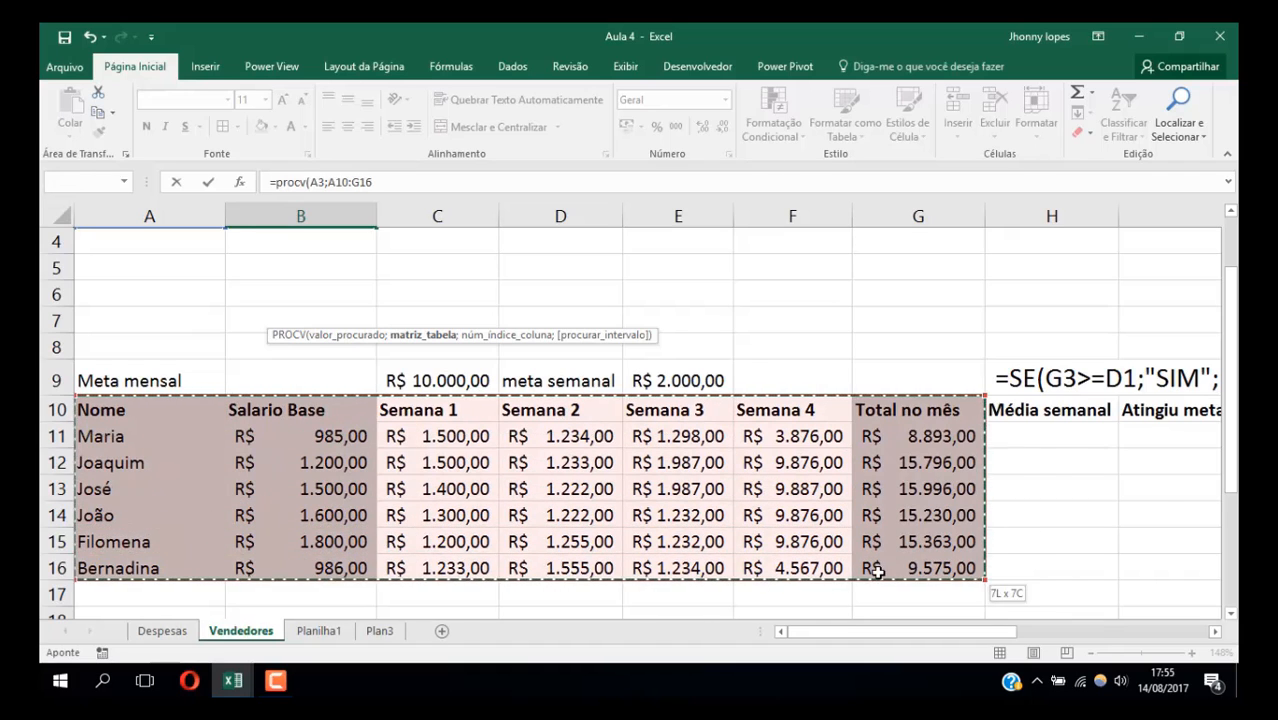
type(";")
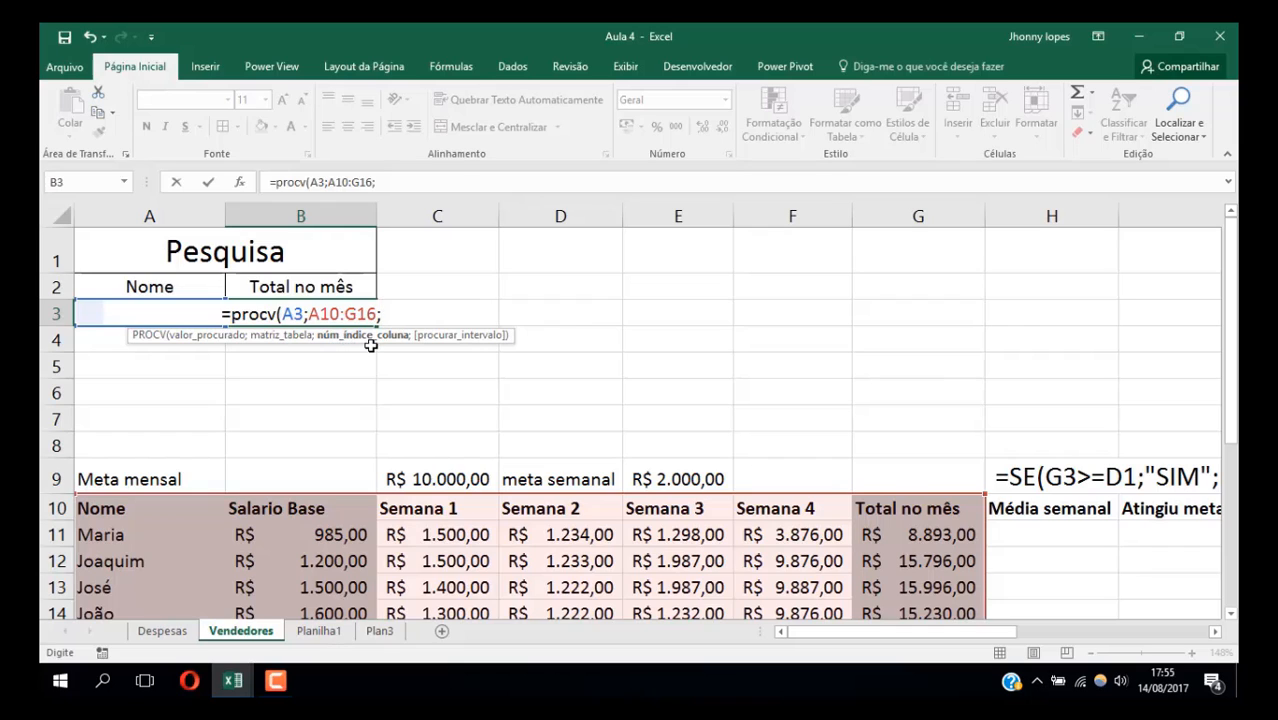
Complete the PROCV formula in B3 with column index 7 and match argument 0
scroll(352, 372, "down", 2)
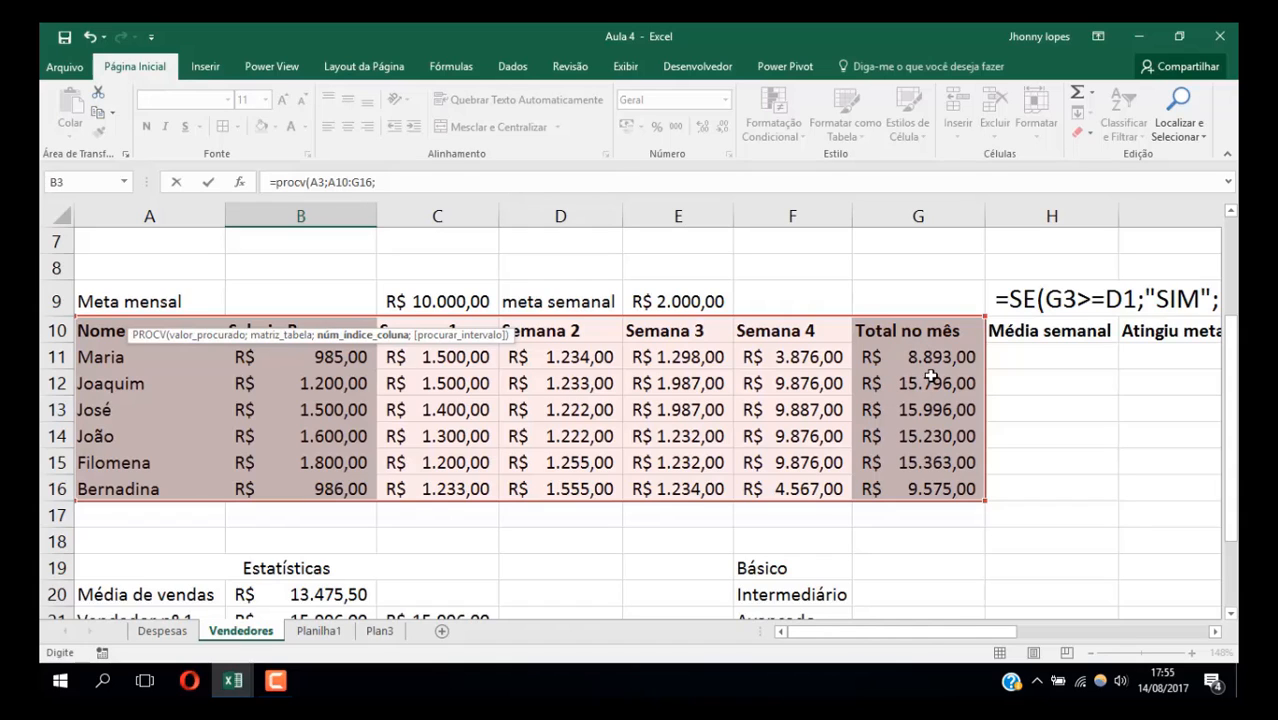
scroll(886, 396, "up", 2)
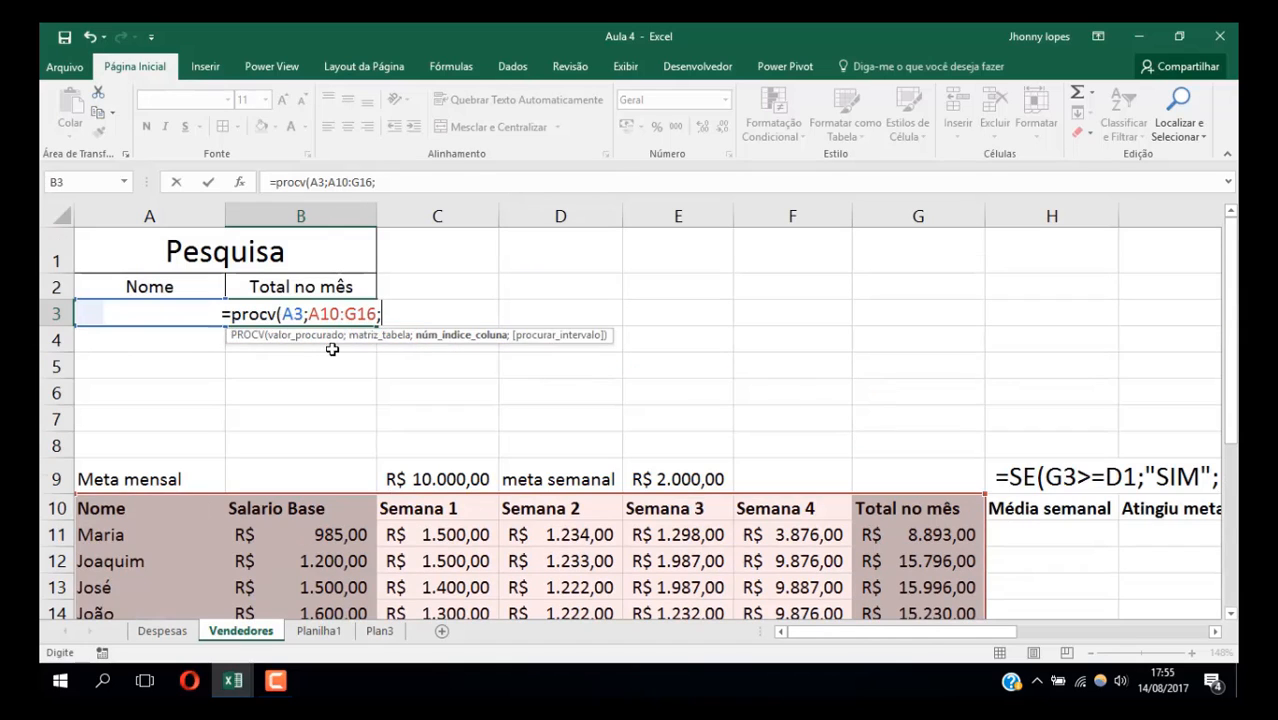
type("7")
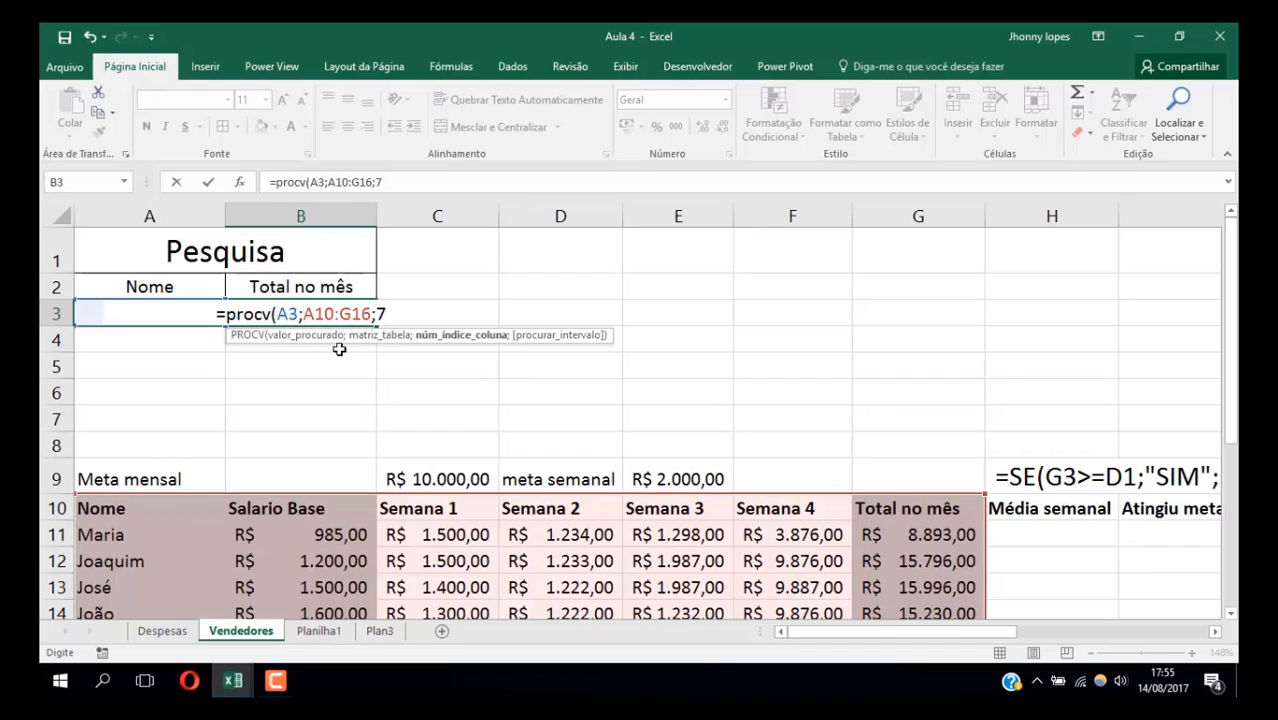
type(";")
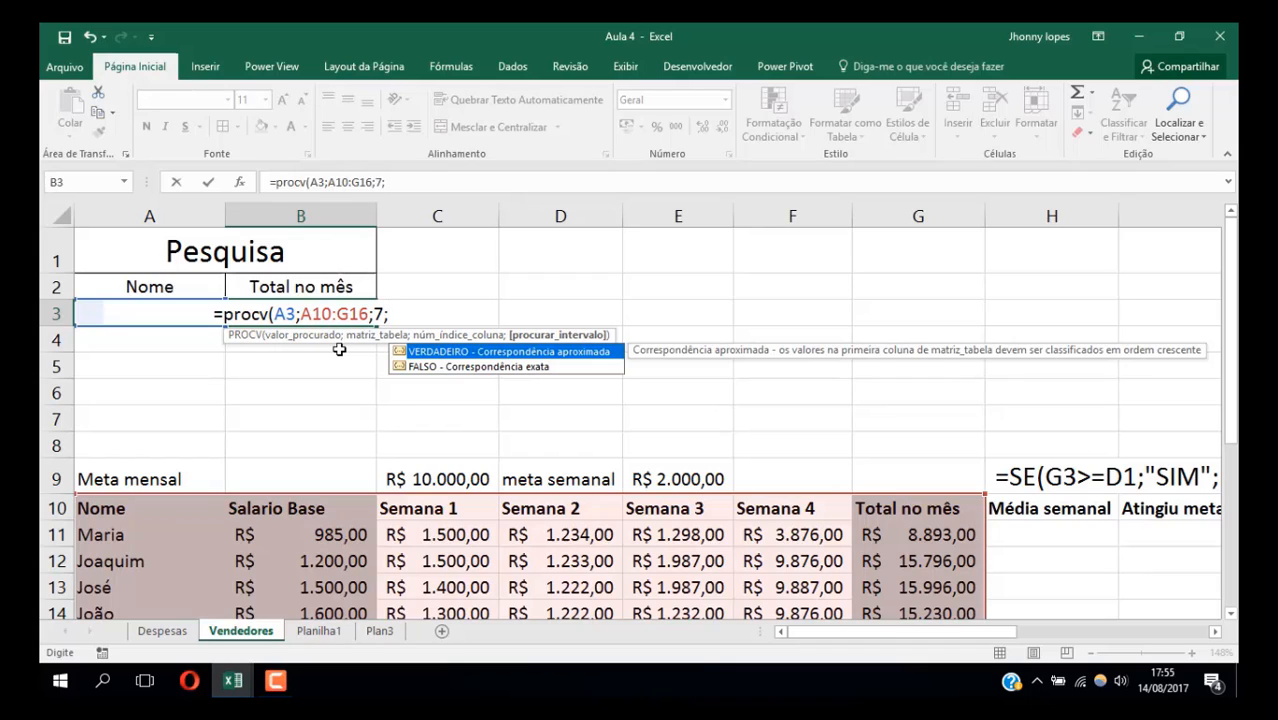
type("0")
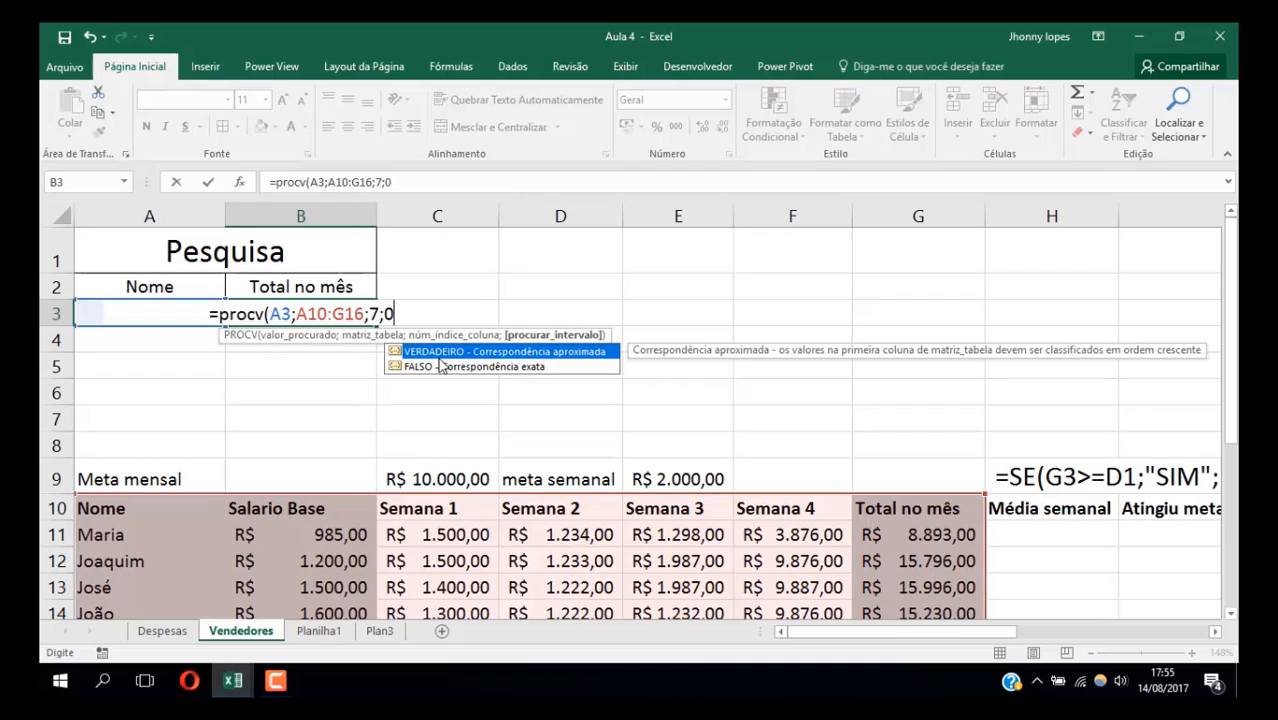
type(")")
key("Return")
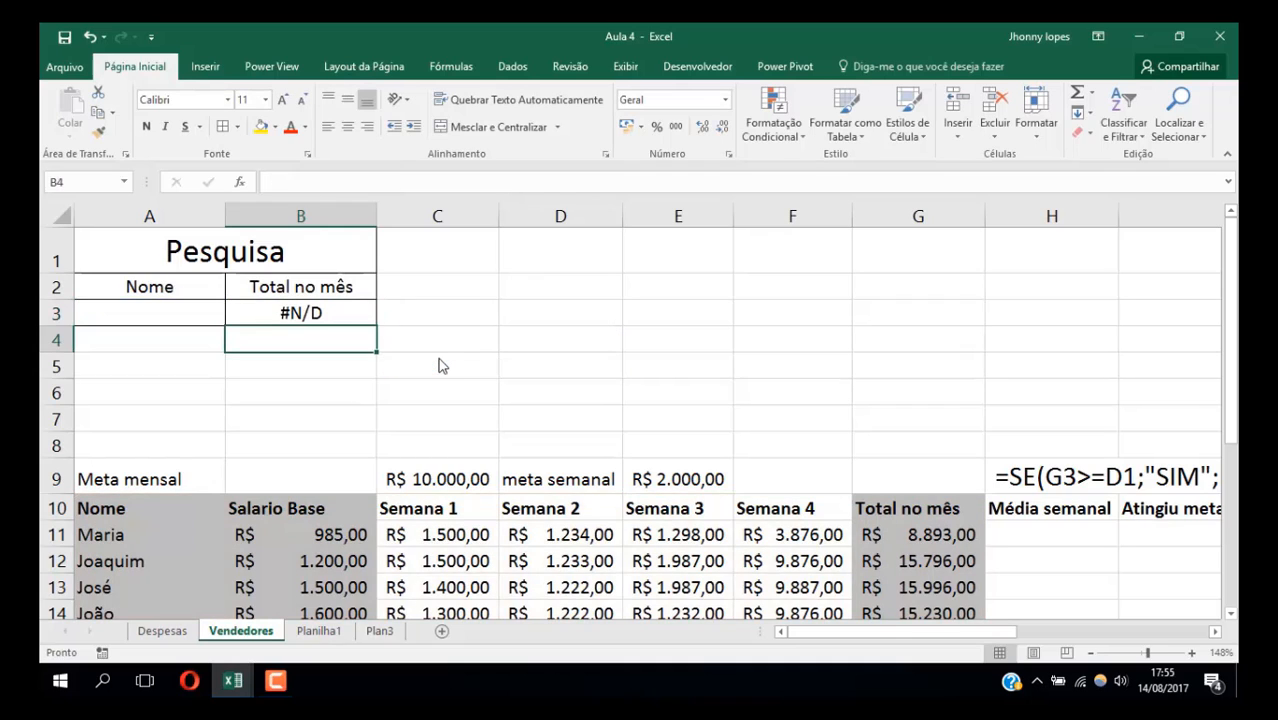
left_click(318, 312)
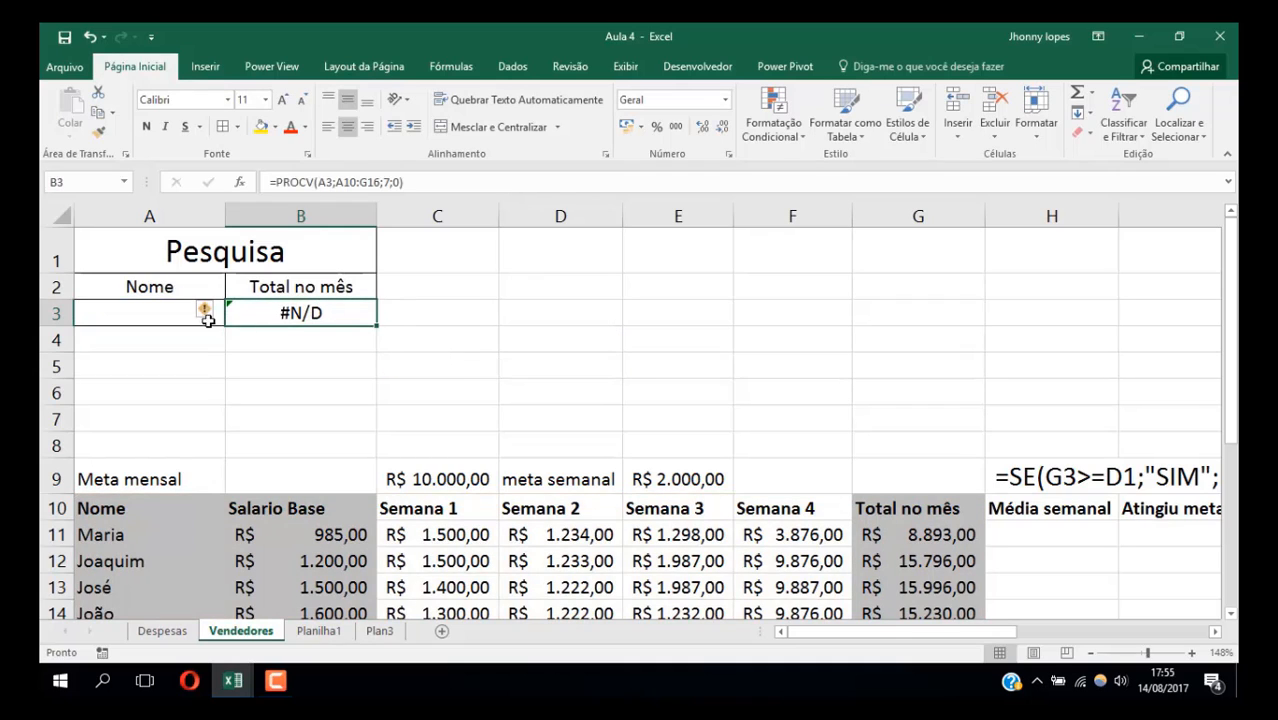
Enter the seller name from row 11 in A3 and apply the R$ accounting format to B3
left_click(139, 317)
type("Maria")
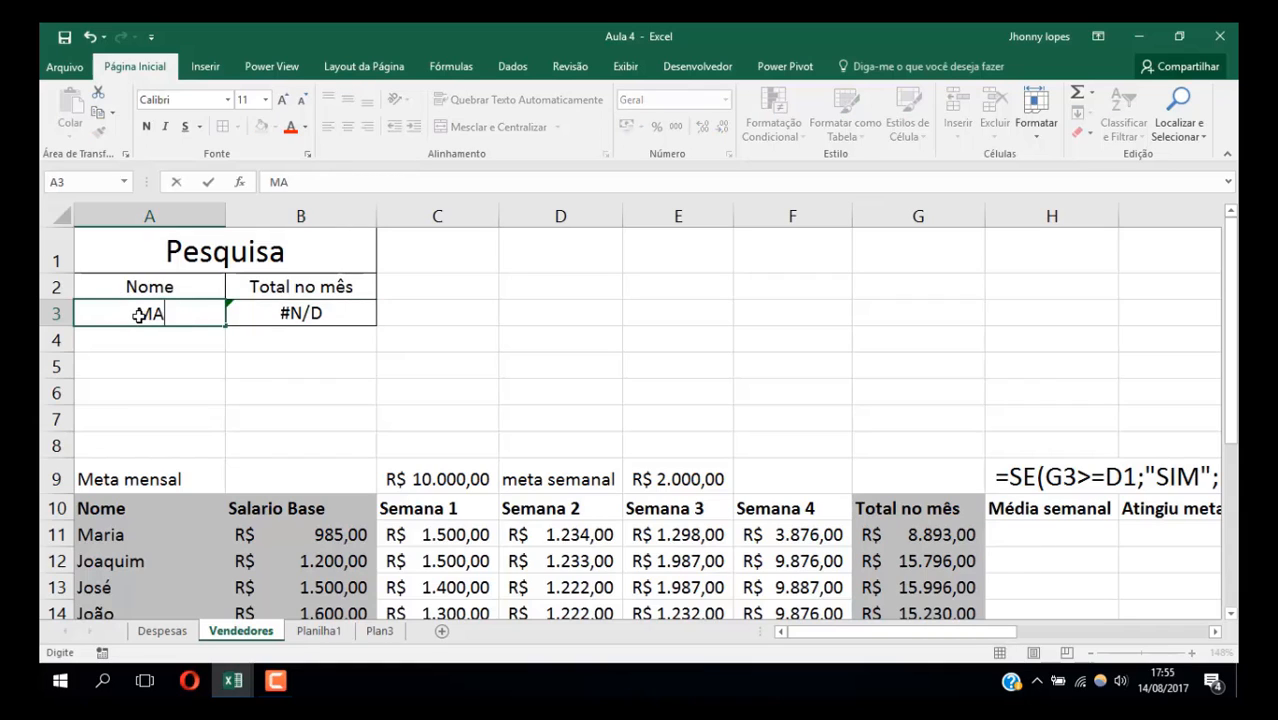
key("Return")
left_click(333, 319)
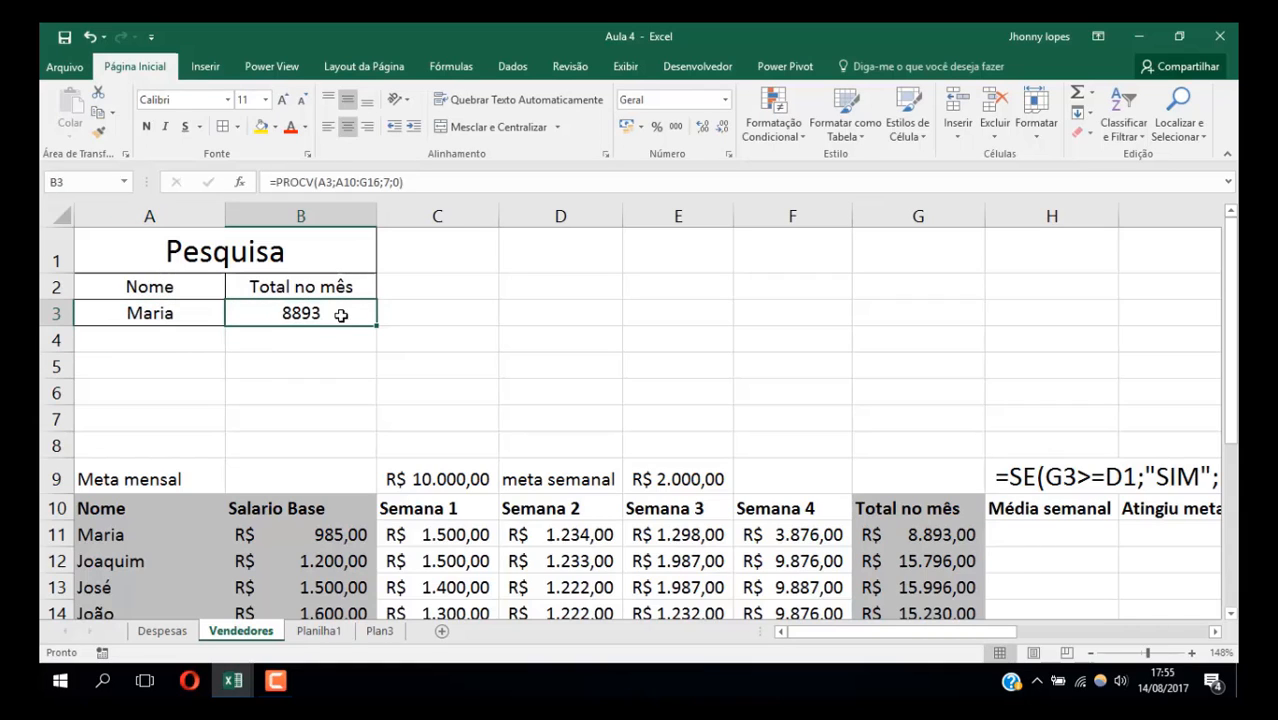
left_click(627, 126)
left_click(177, 317)
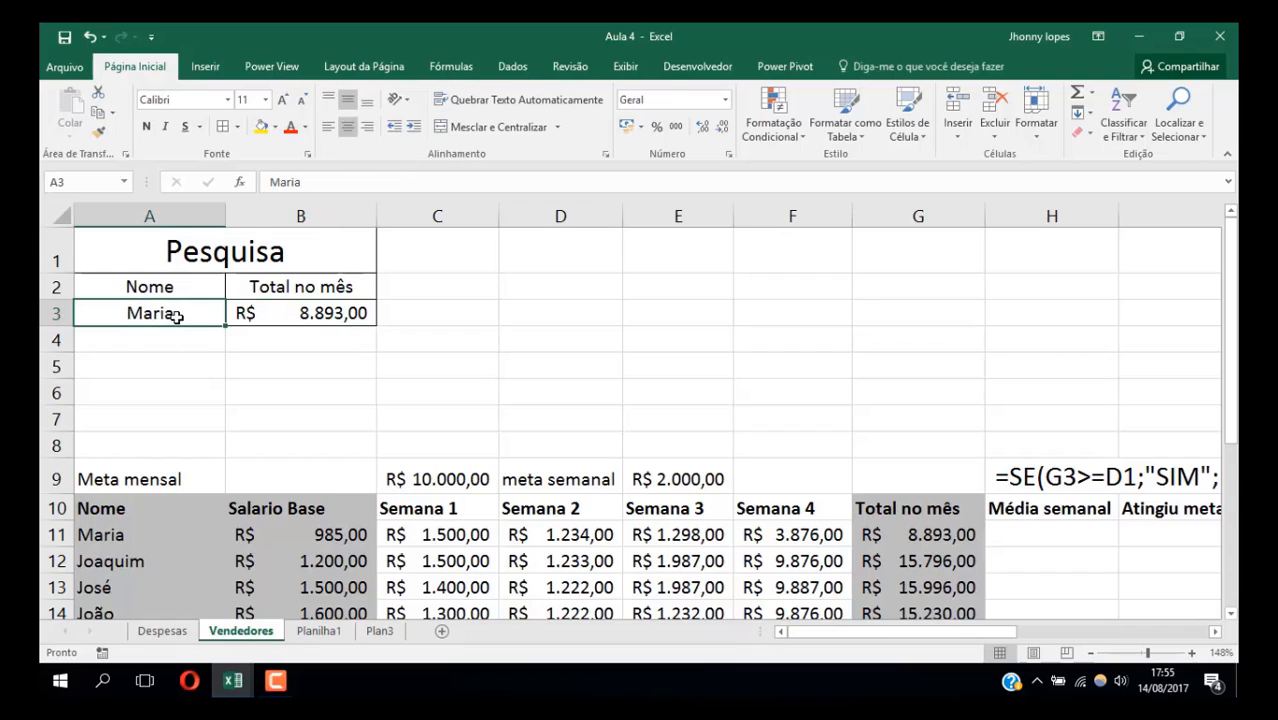
Replace the seller name in A3 with the one from row 13 and check the lookup in B3
type("José")
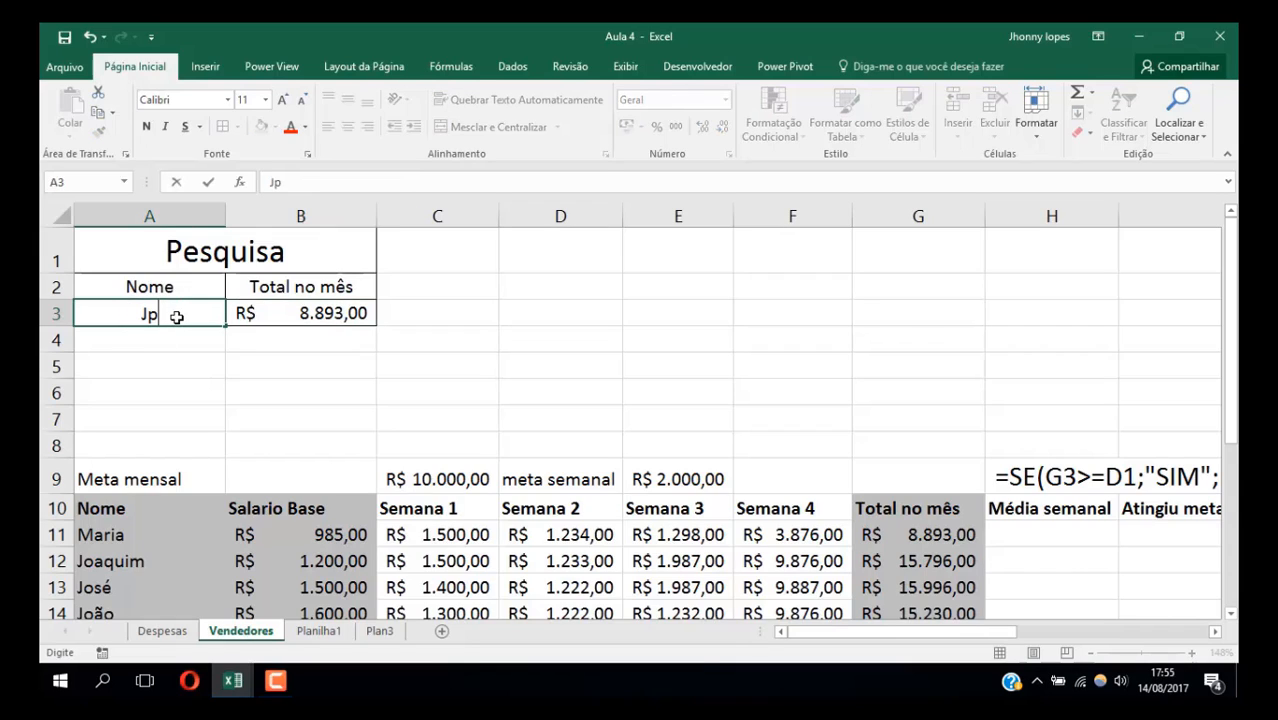
key("BackSpace")
key("BackSpace")
key("BackSpace")
key("BackSpace")
type("José")
key("Return")
left_click(244, 313)
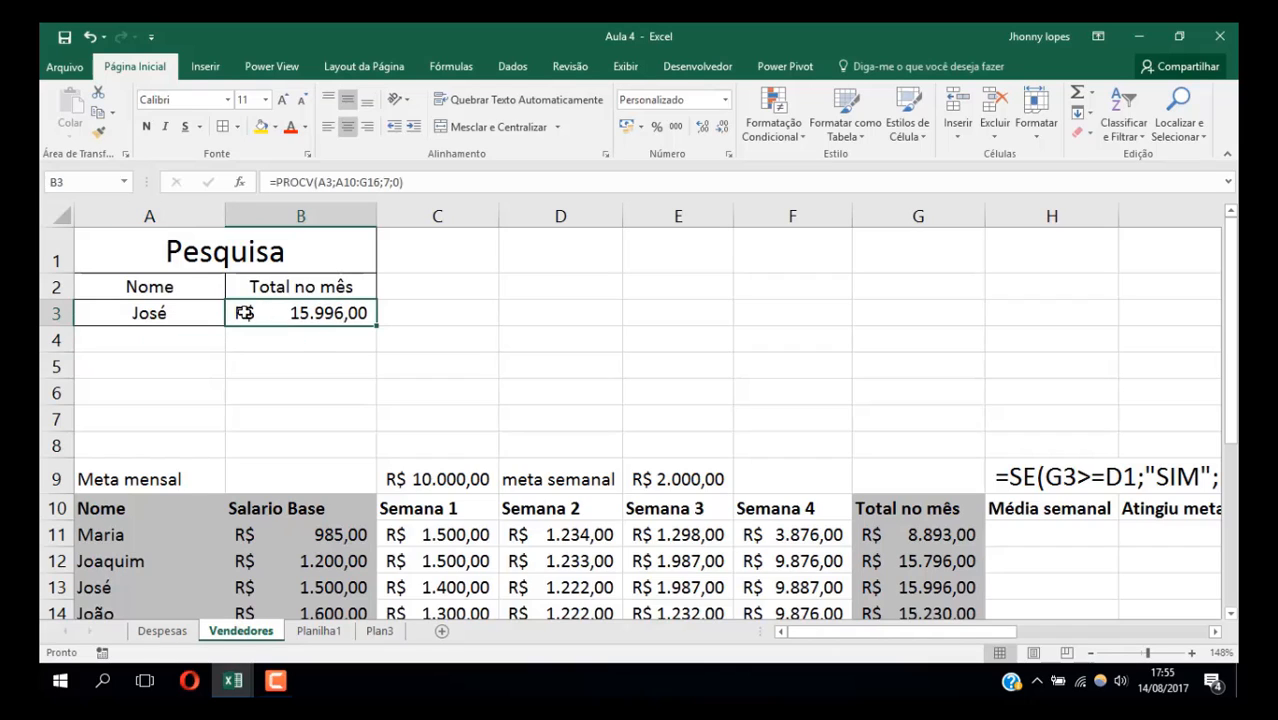
Clear the seller name from the Pesquisa lookup cell A3
left_click(217, 312)
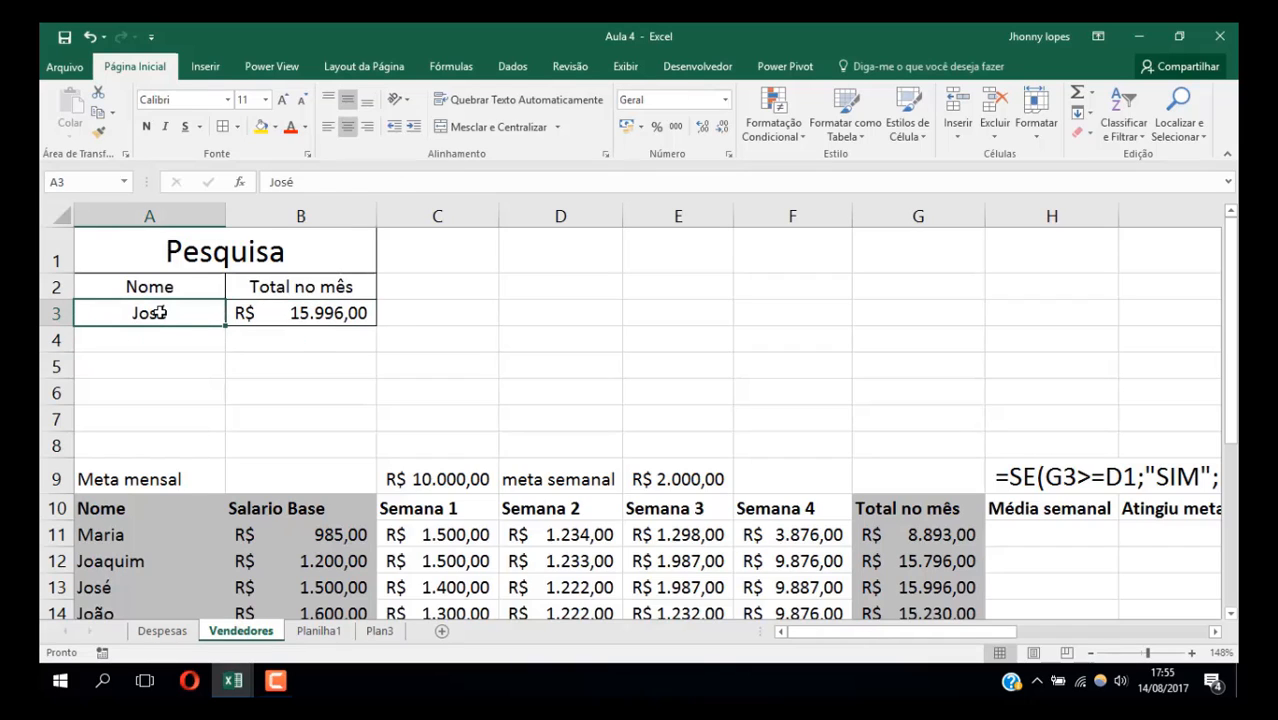
key("BackSpace")
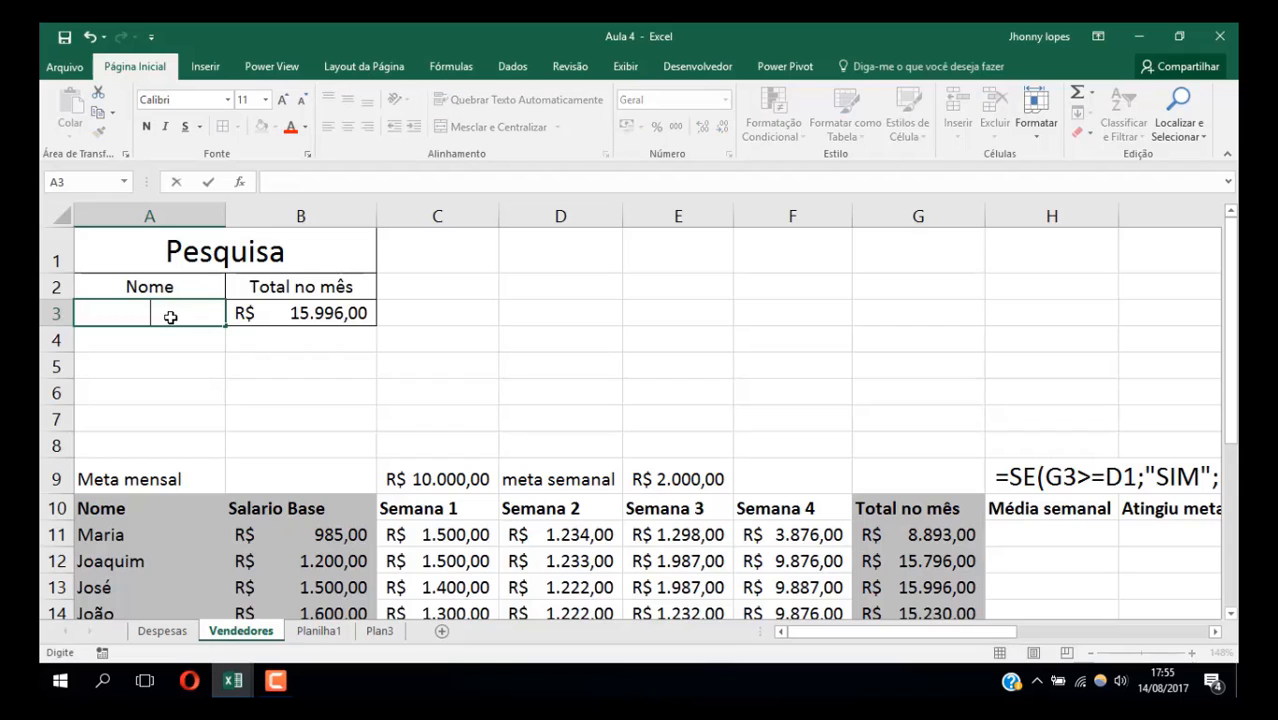
key("Return")
Add data validation to A3 that allows Lista, with the seller names in A11:A16 as its source
left_click(171, 318)
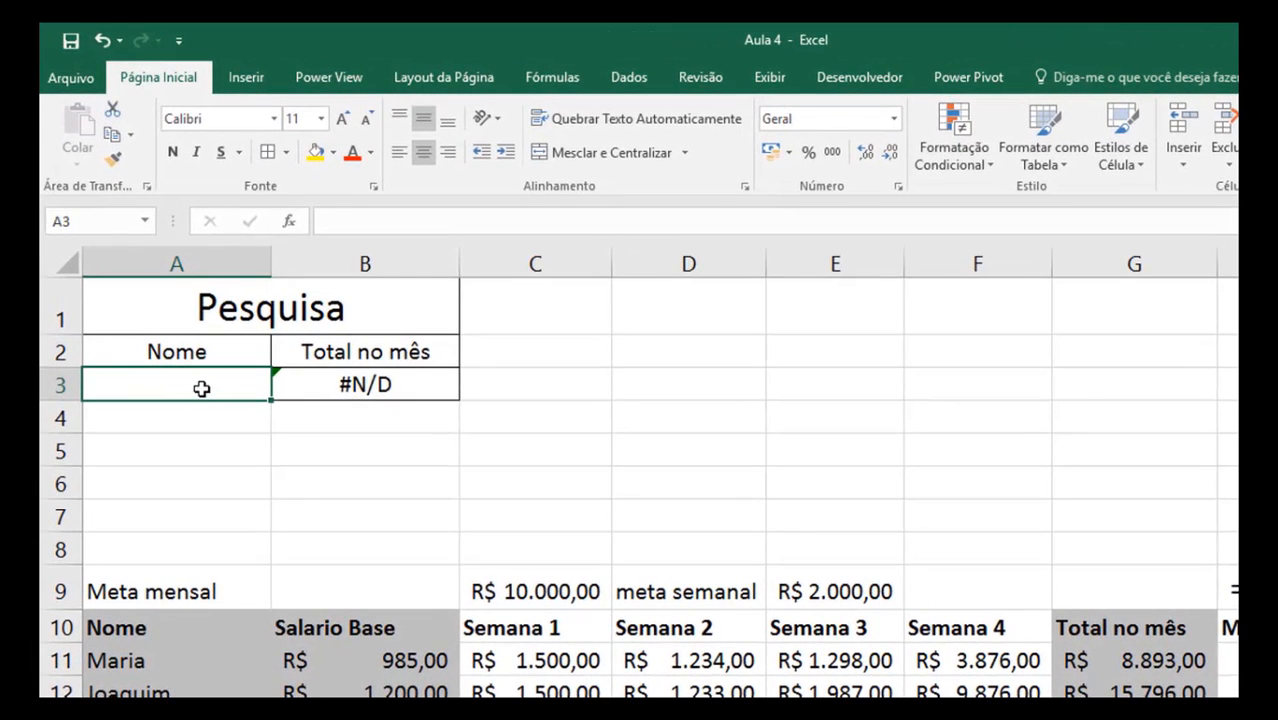
left_click(631, 86)
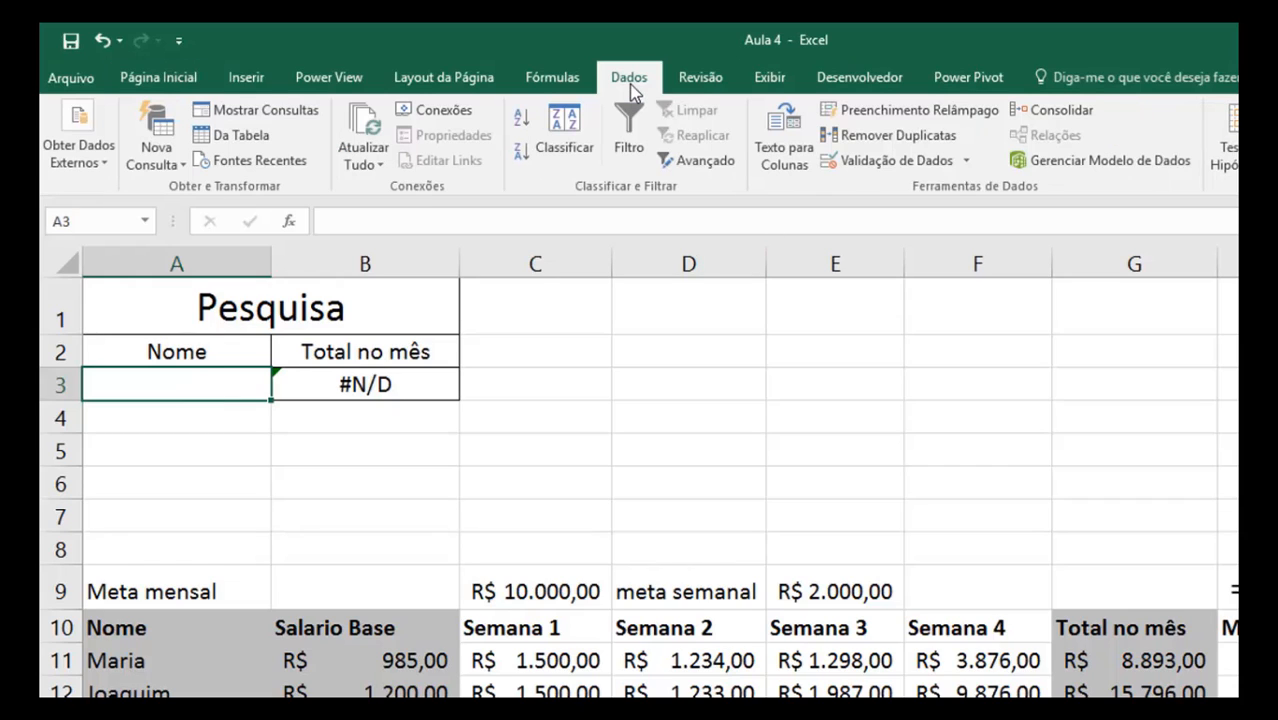
left_click(966, 162)
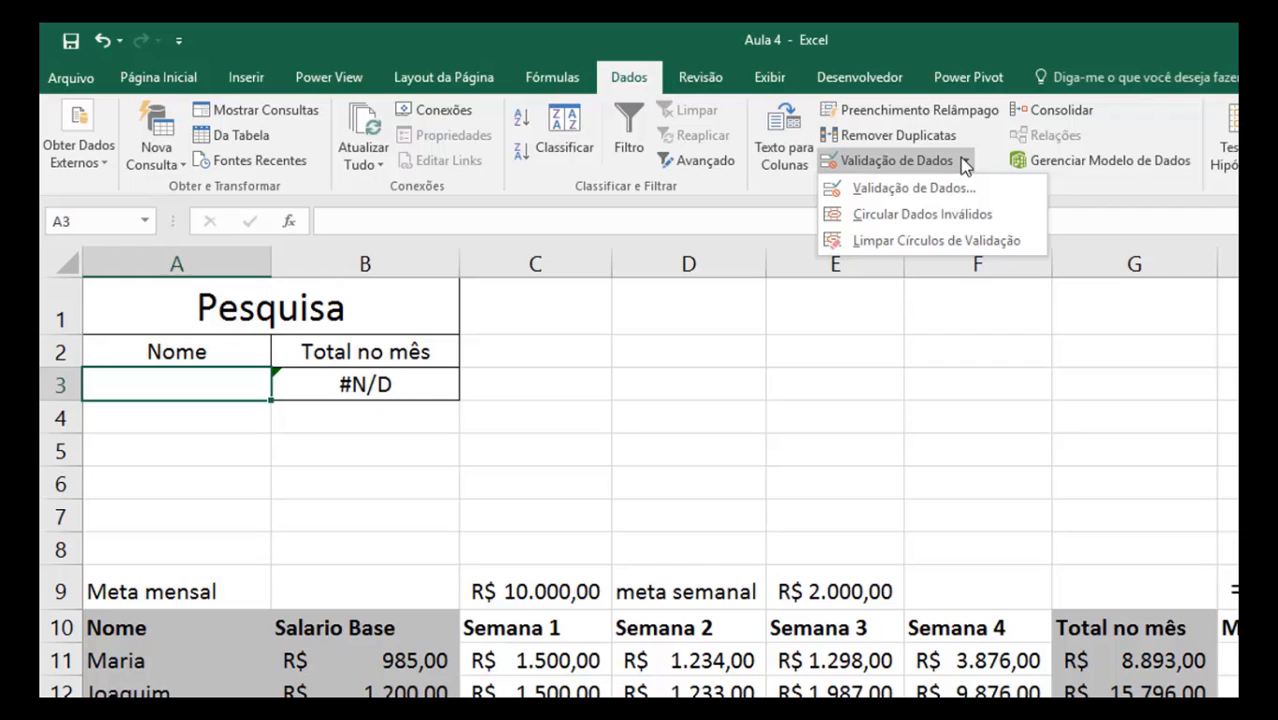
left_click(912, 190)
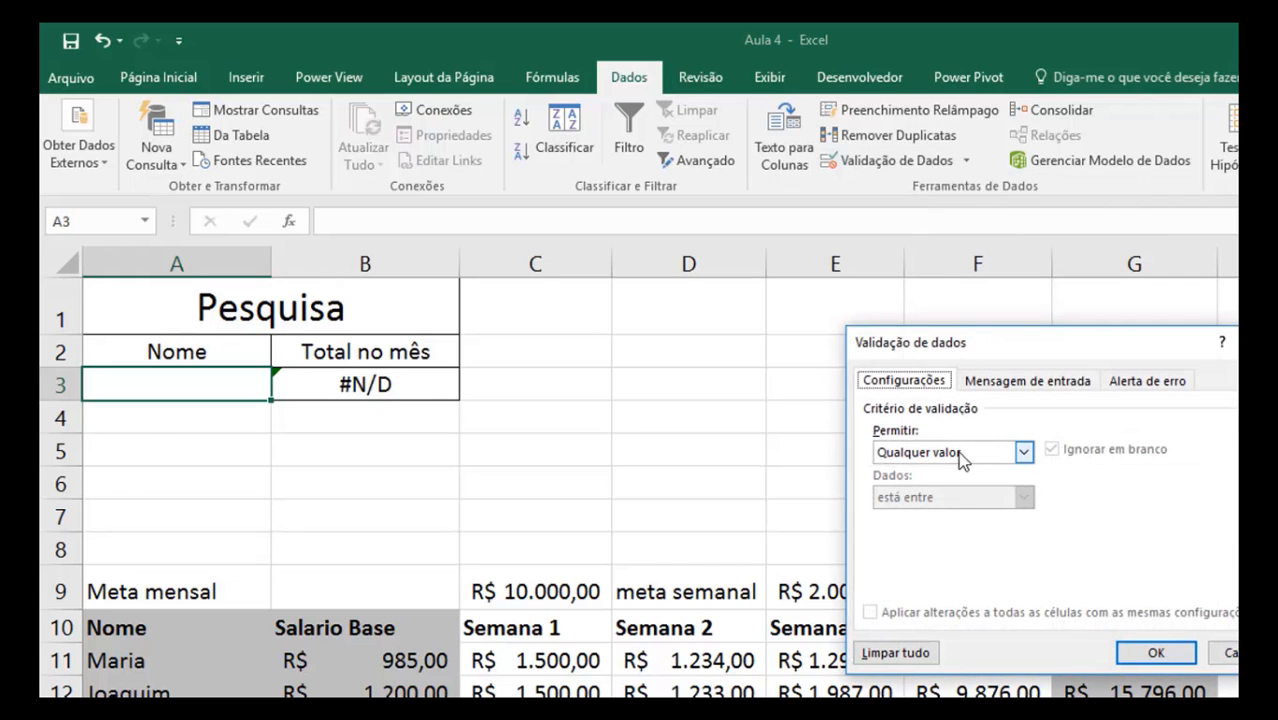
left_click(1003, 452)
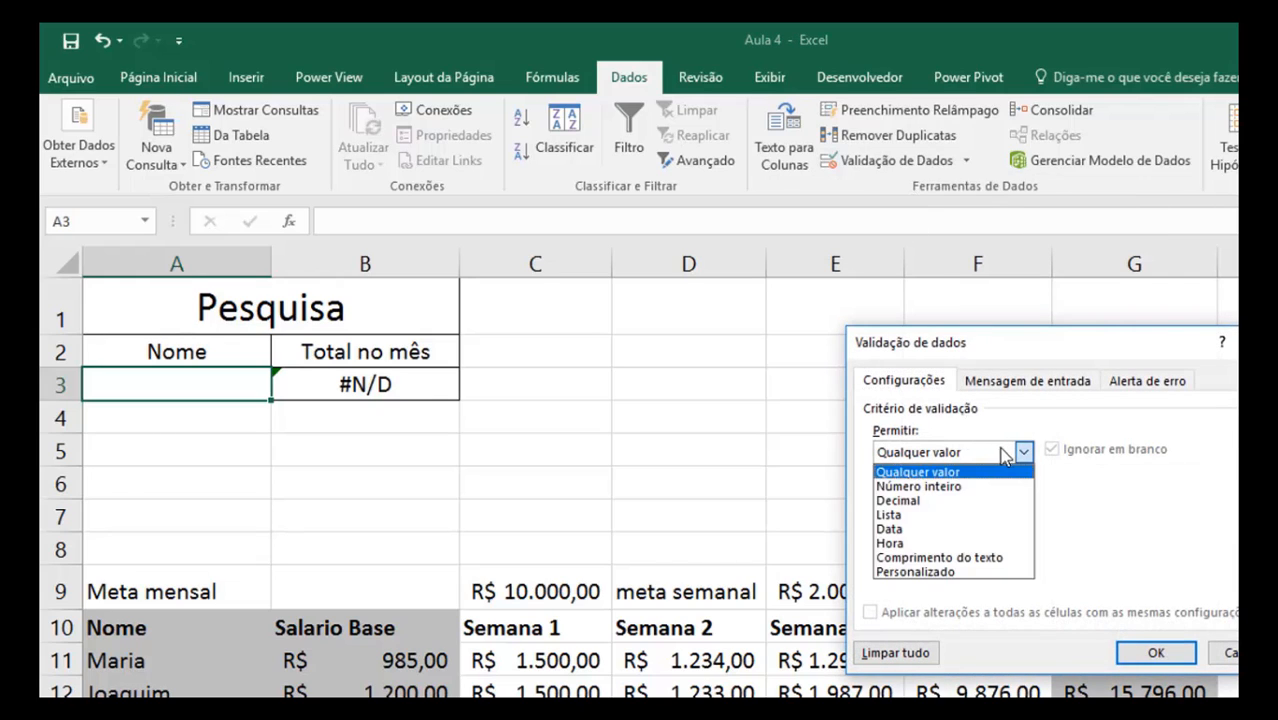
left_click(912, 512)
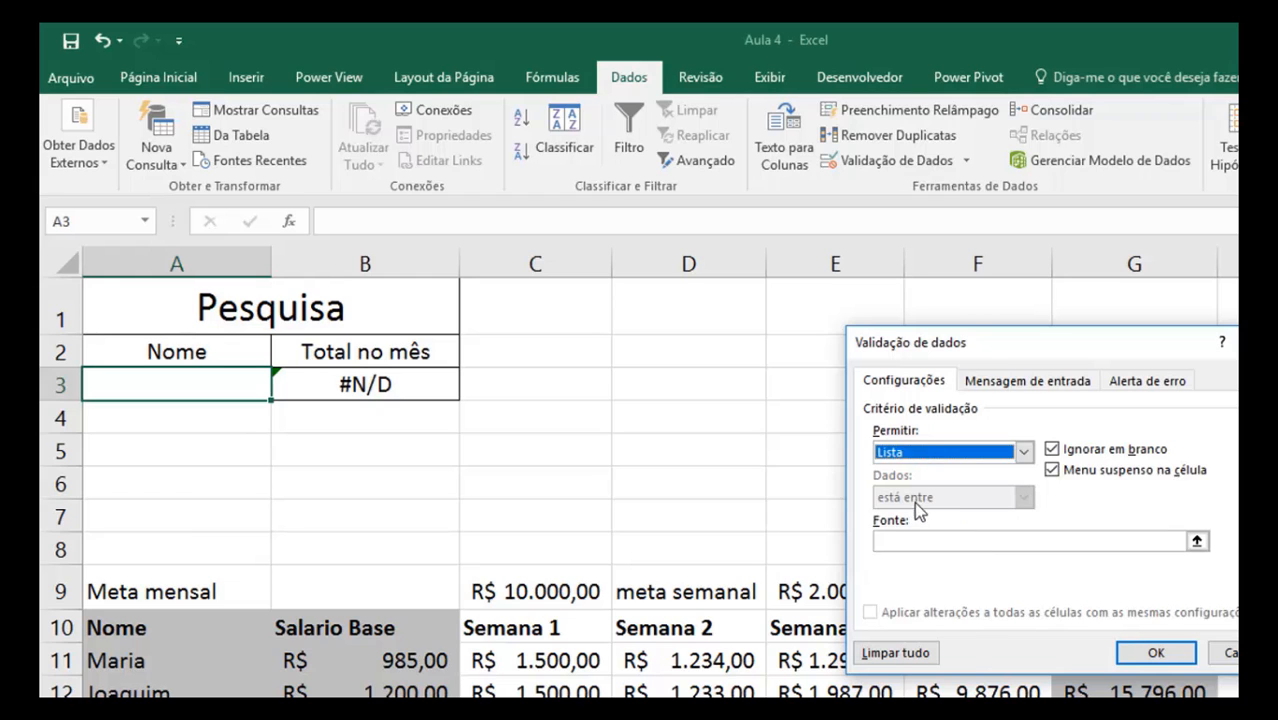
left_click(920, 540)
scroll(300, 663, "down", 1)
scroll(300, 663, "down", 1)
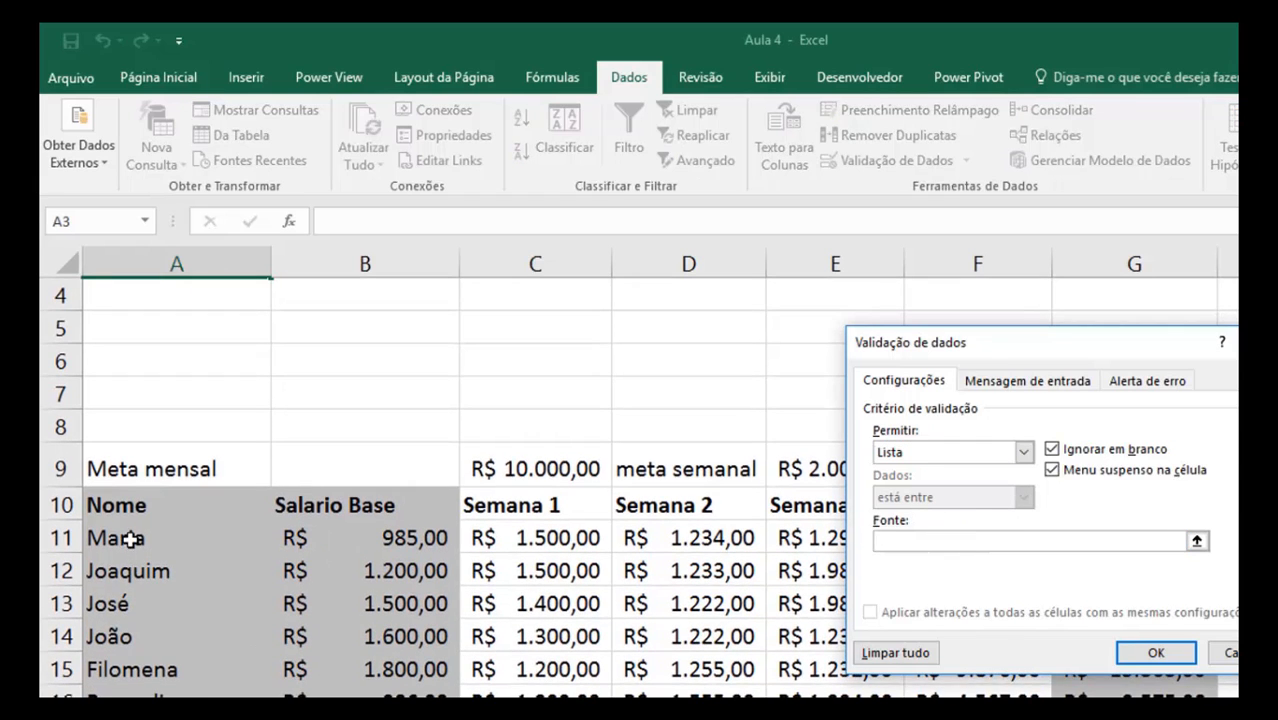
left_click_drag(114, 538, 120, 692)
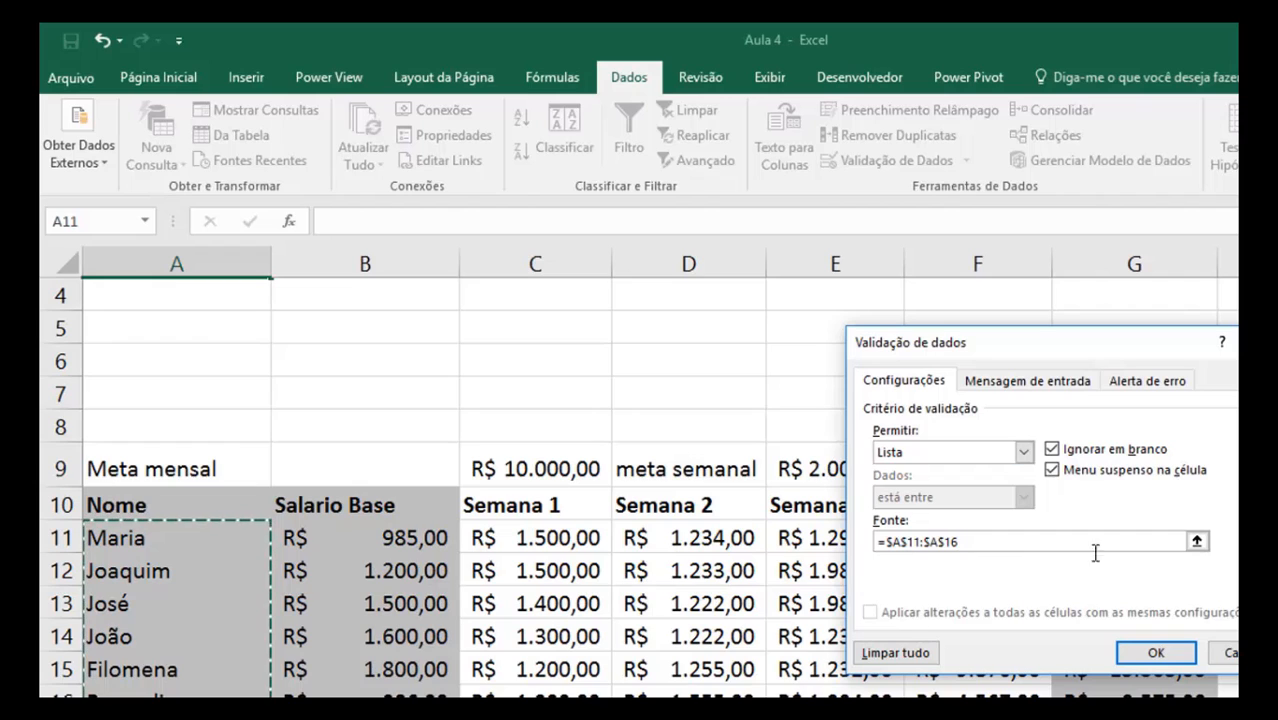
left_click(1153, 652)
Test A3's dropdown list by choosing the seller names from rows 11 and 12, ending with the one from row 15
scroll(640, 543, "up", 1)
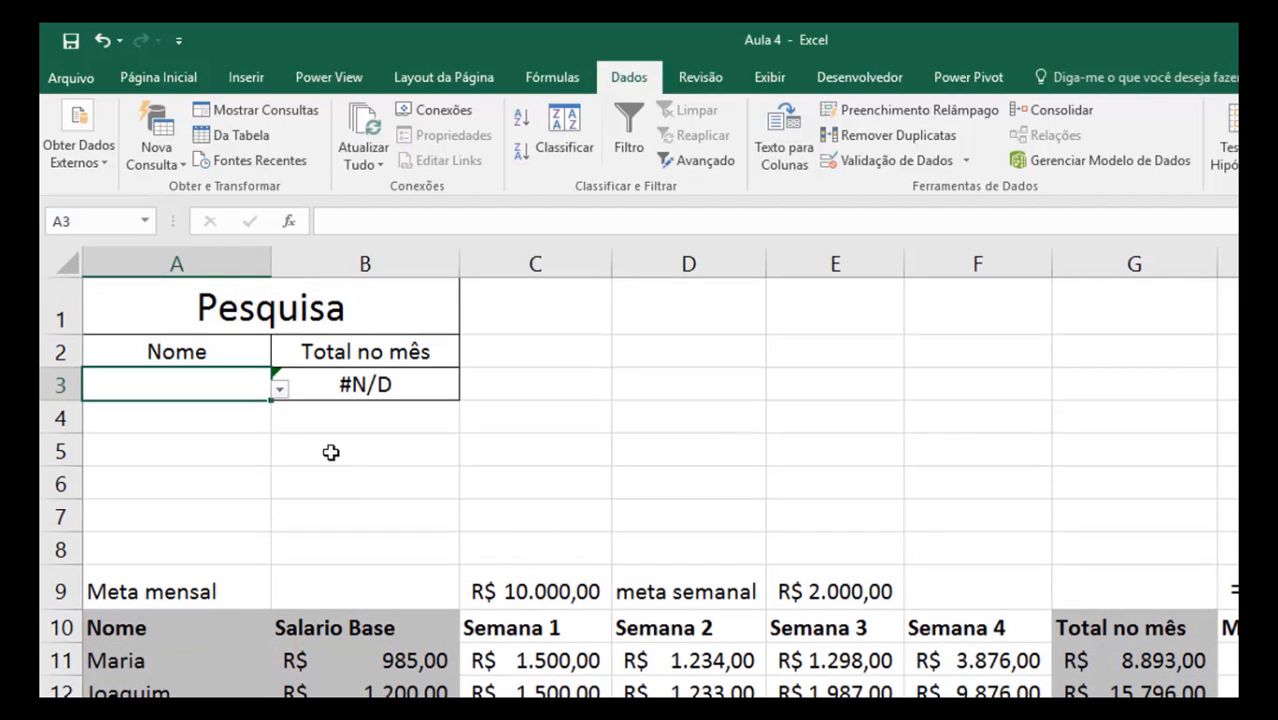
left_click(279, 389)
left_click(155, 414)
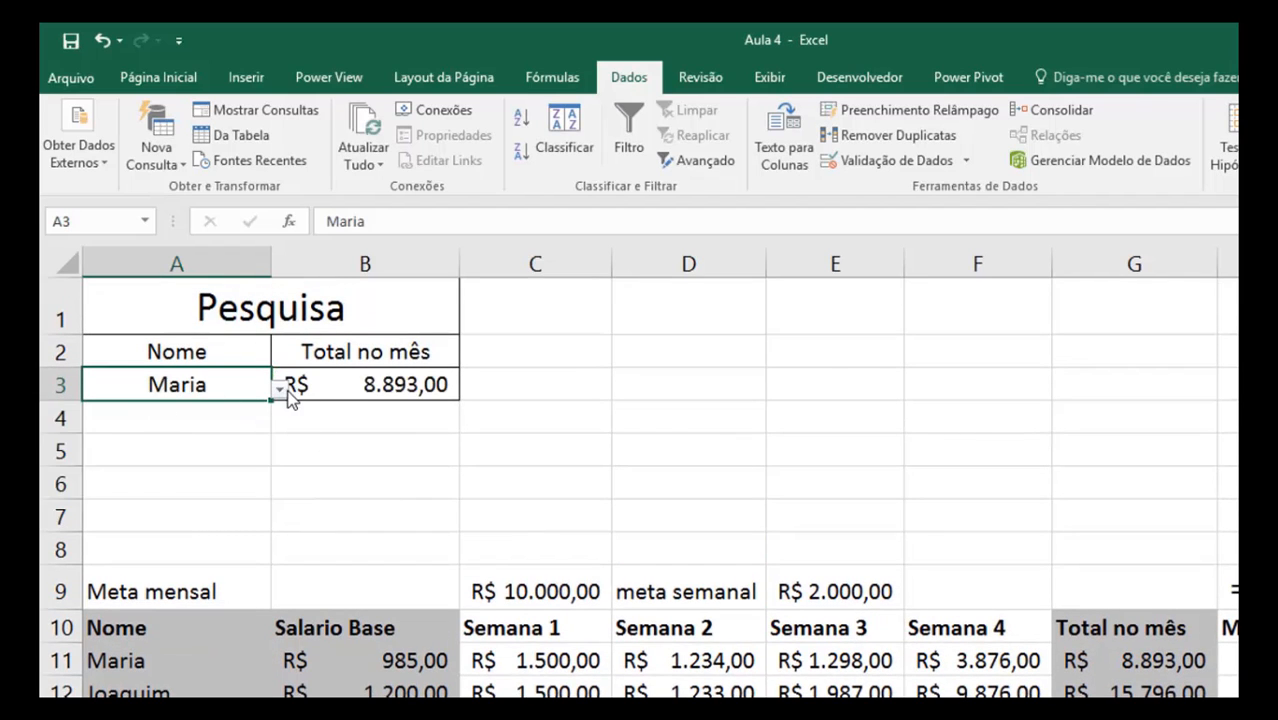
left_click(280, 389)
left_click(137, 438)
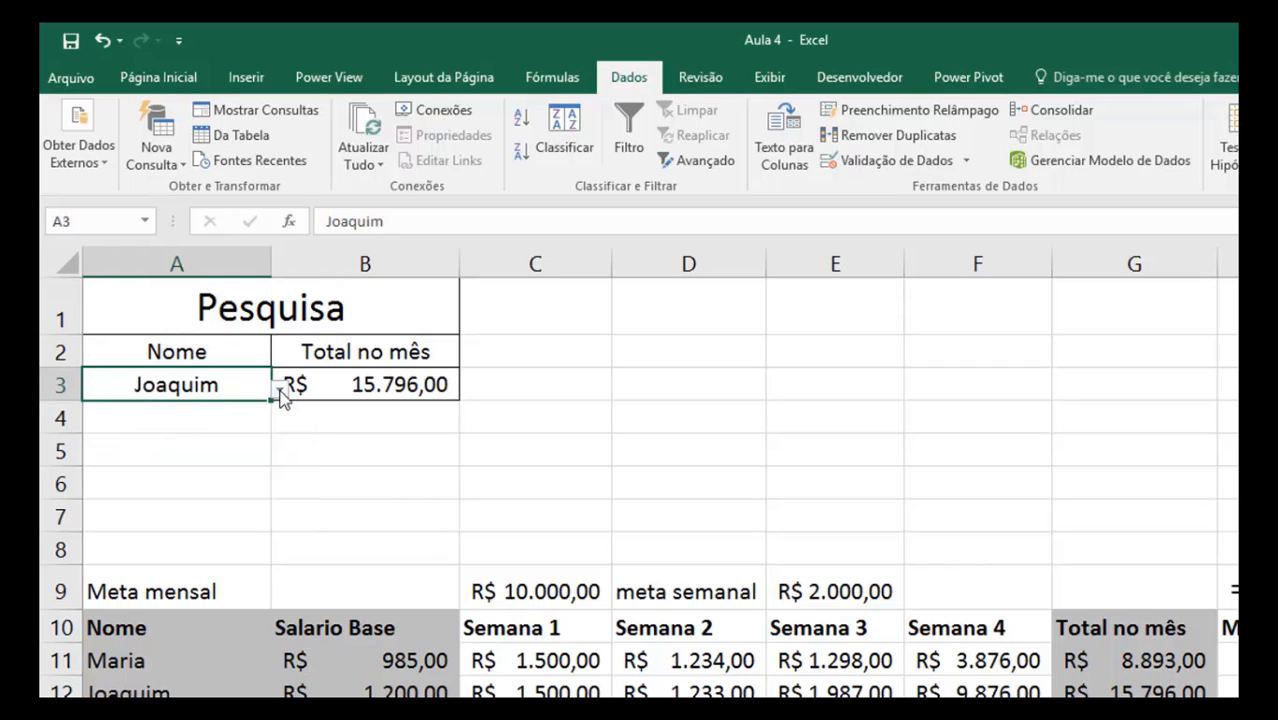
left_click(280, 389)
left_click(130, 496)
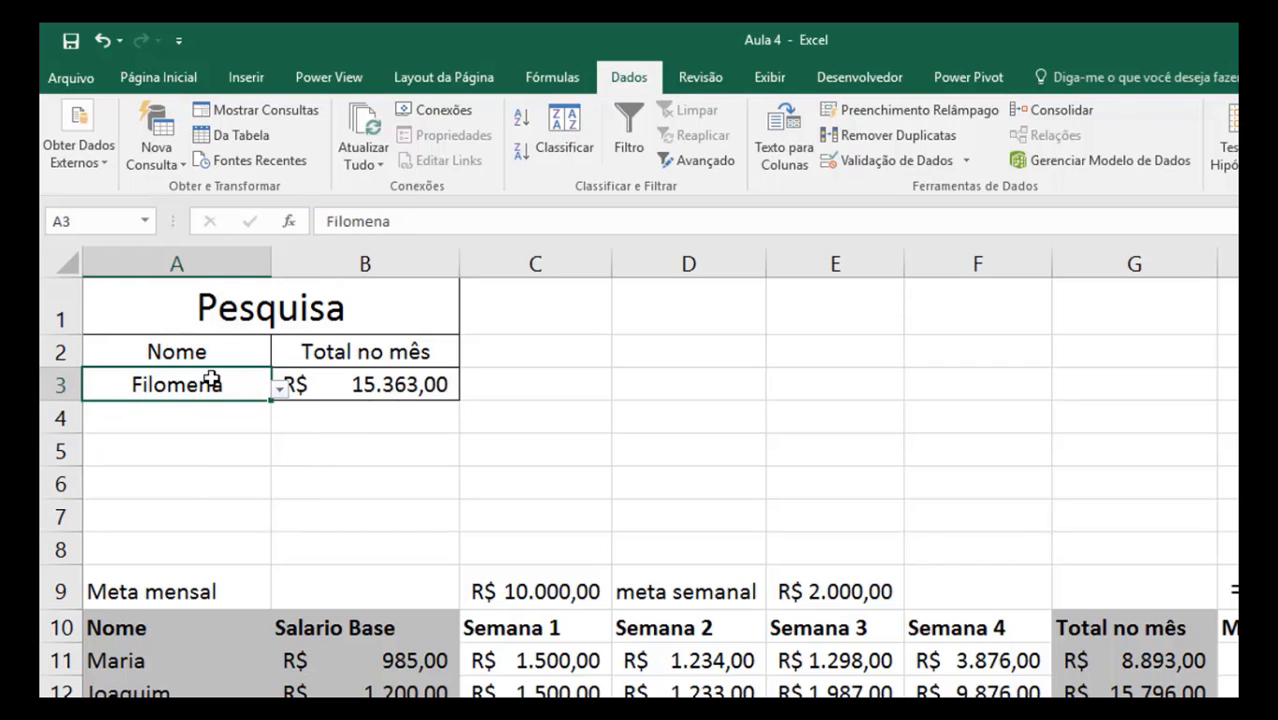
Examine the sellers table and the empty row A17:G17 below it
scroll(209, 378, "down", 2)
scroll(207, 376, "up", 2)
scroll(209, 377, "down", 2)
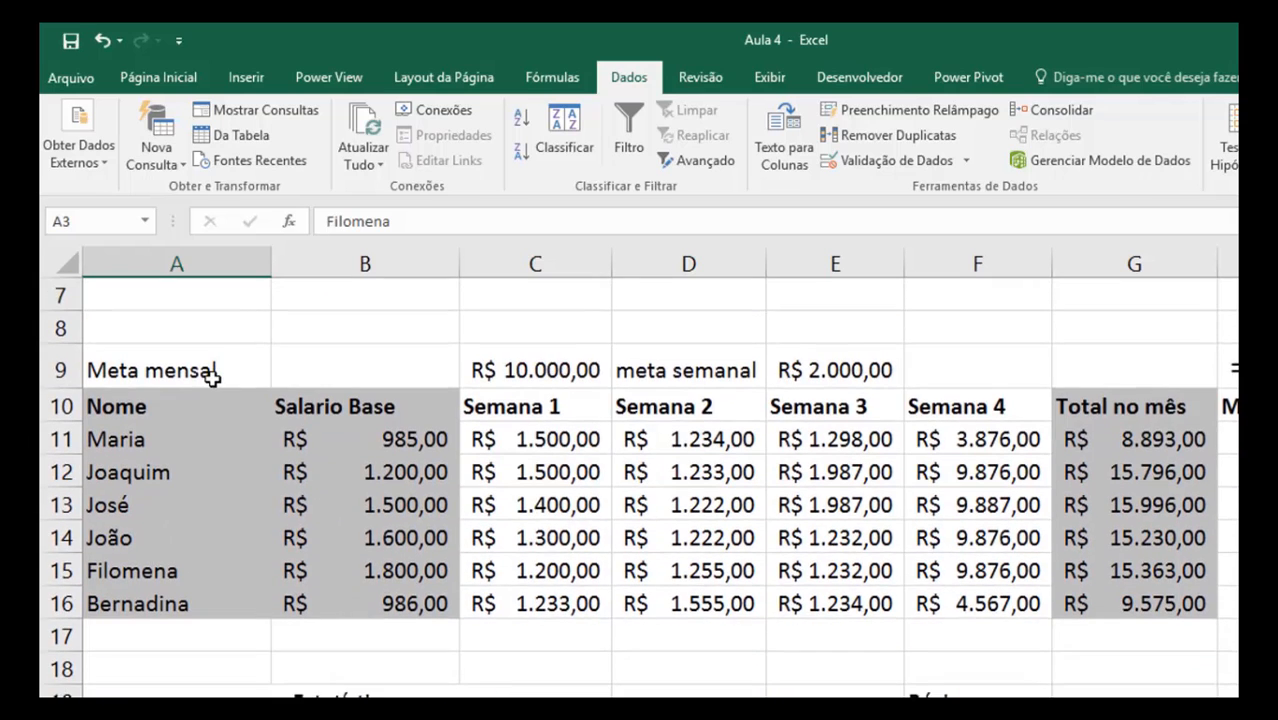
scroll(214, 380, "up", 1)
scroll(206, 400, "down", 1)
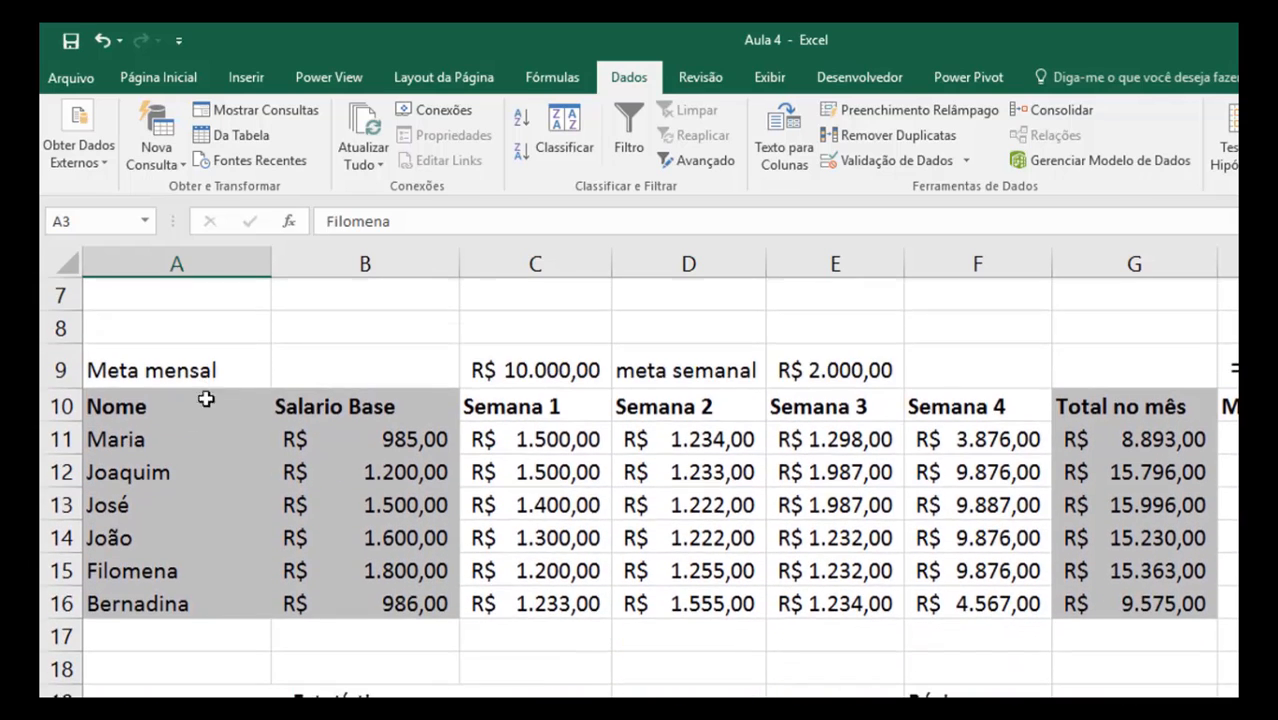
left_click(145, 636)
left_click_drag(313, 627, 1086, 627)
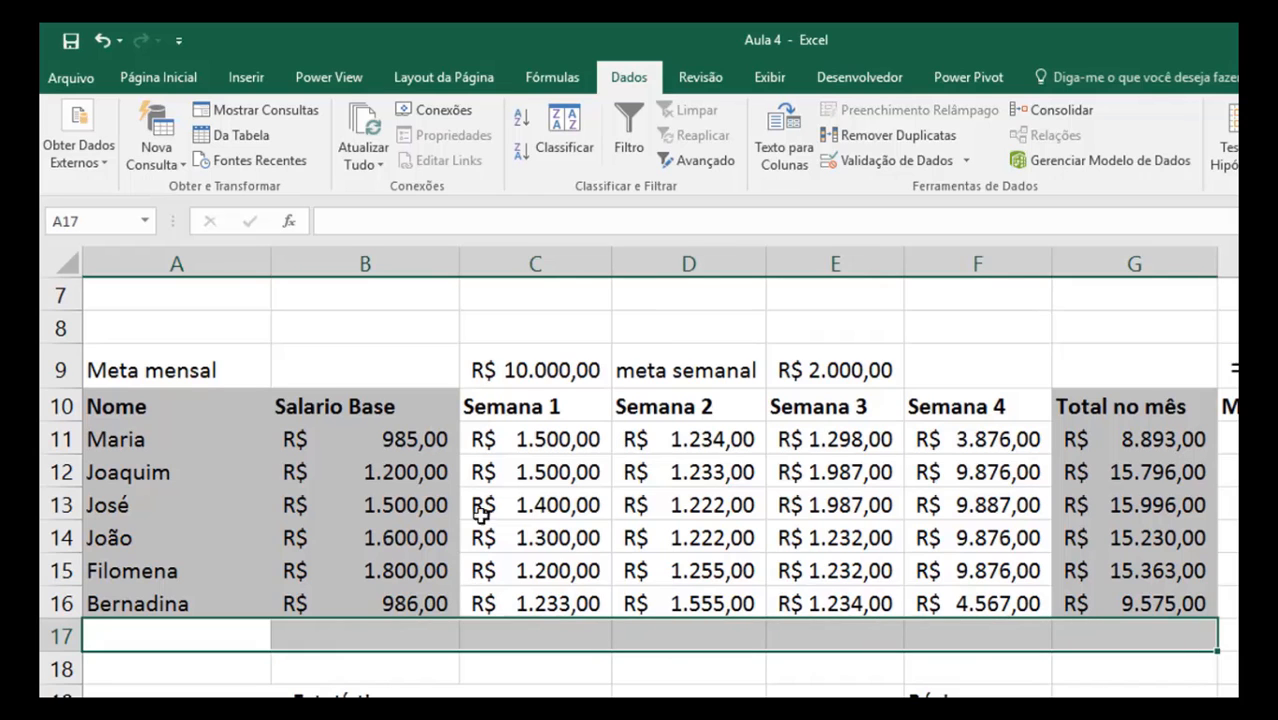
scroll(348, 467, "up", 1)
scroll(348, 467, "up", 1)
Examine the PROCV formula in B3 and the table range A10:G16 it references
left_click(207, 381)
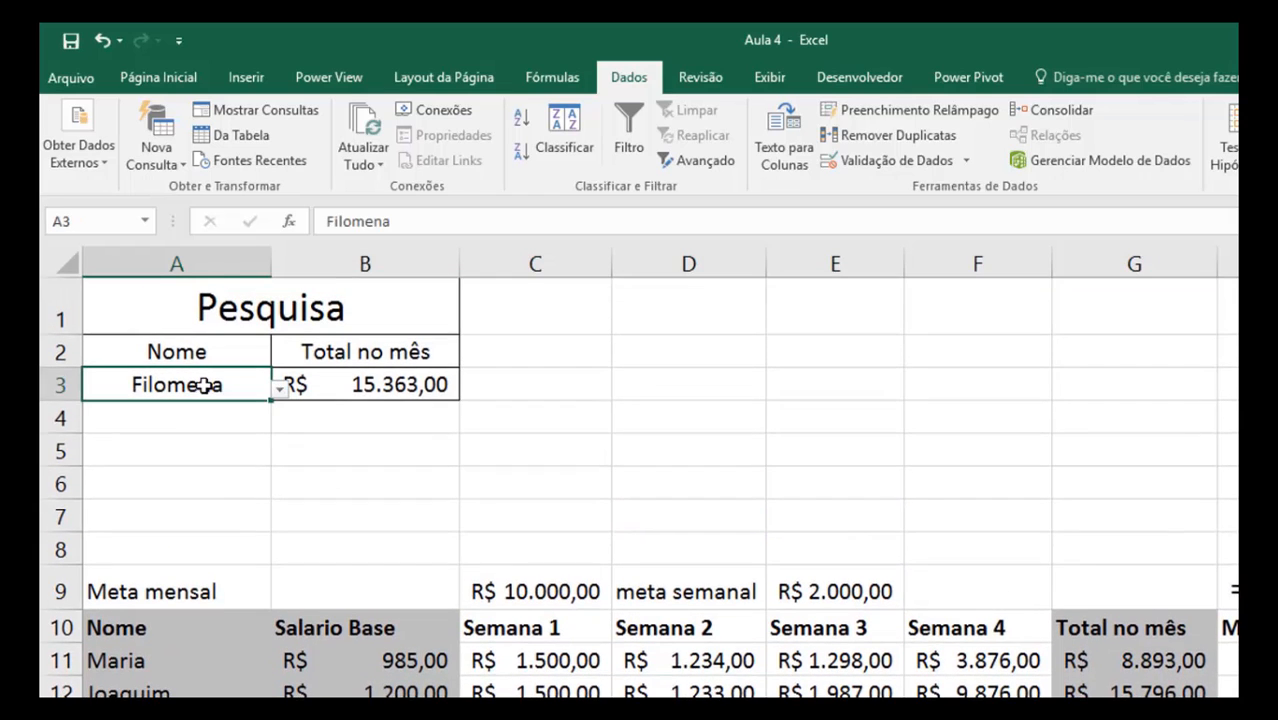
left_click(338, 384)
scroll(385, 390, "down", 1)
scroll(385, 390, "up", 1)
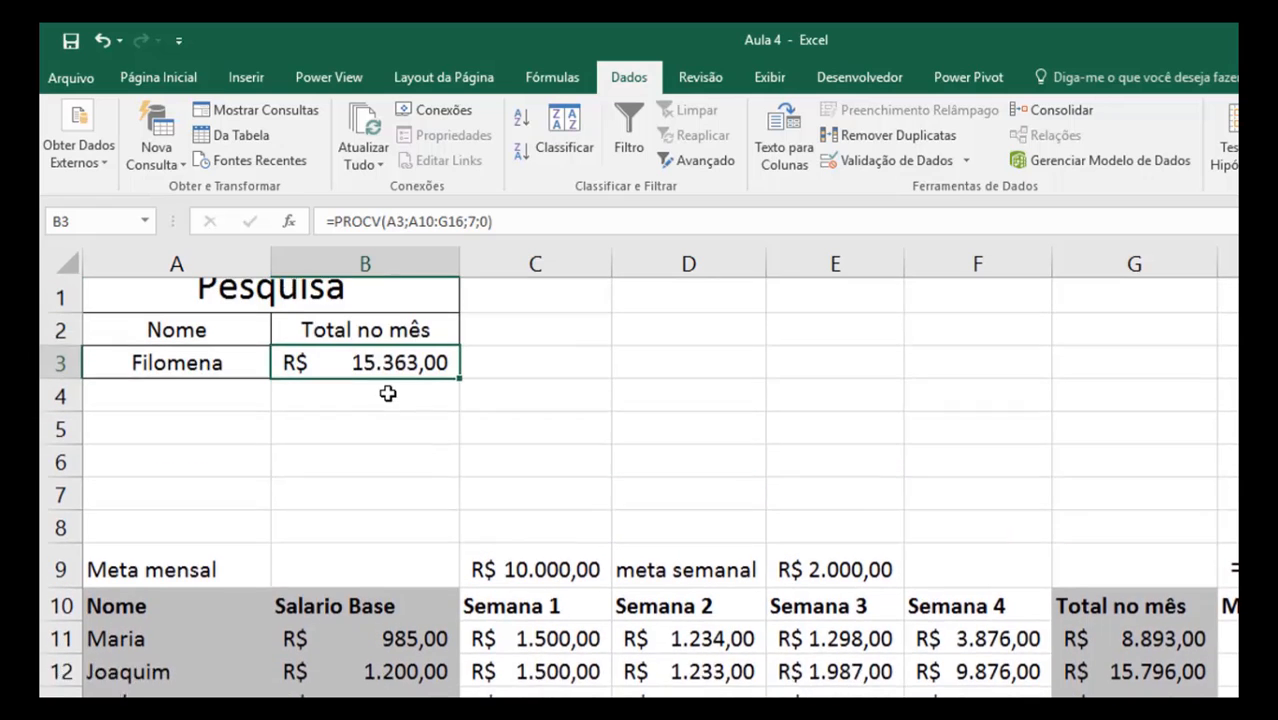
scroll(374, 386, "down", 1)
scroll(370, 380, "up", 1)
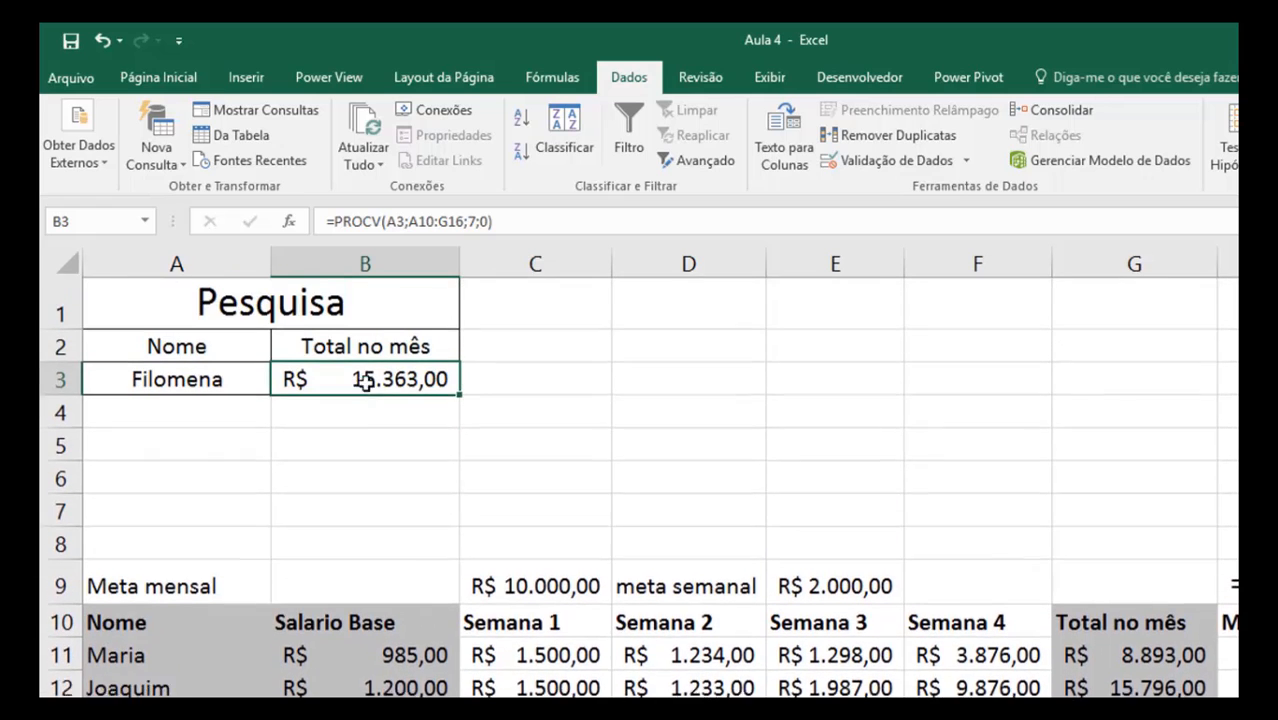
double_click(368, 384)
scroll(599, 463, "down", 3)
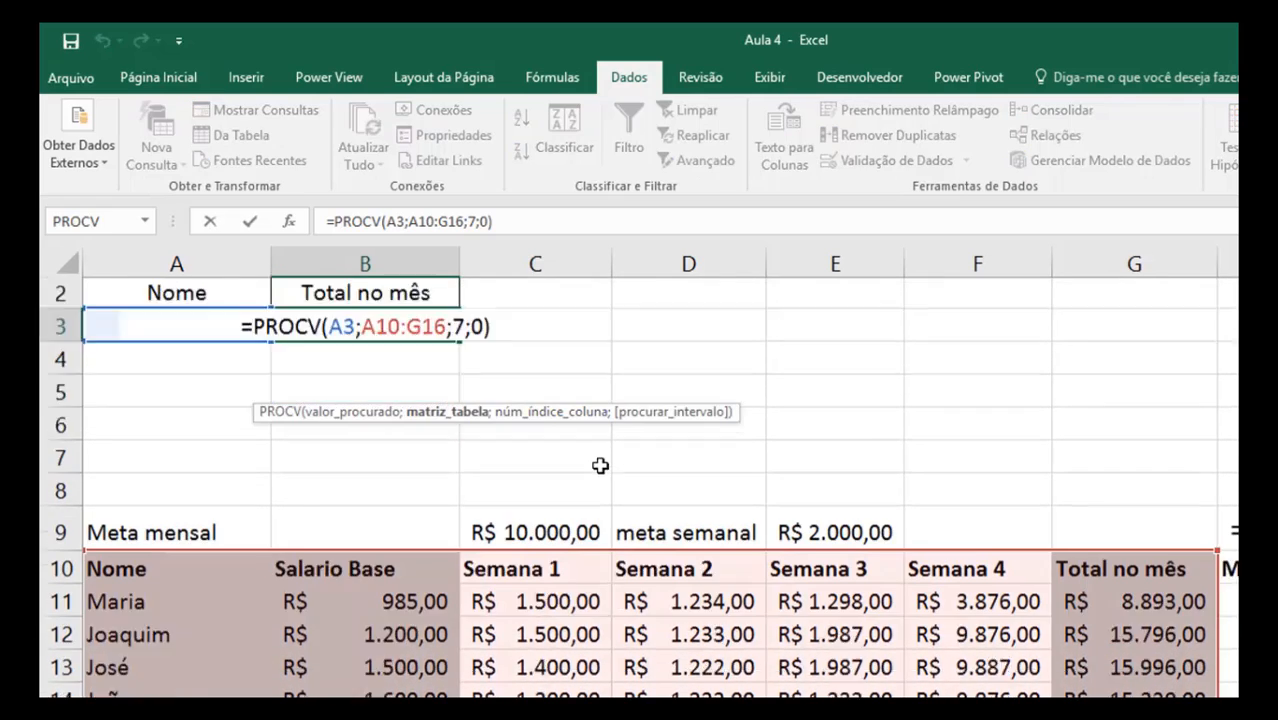
scroll(814, 534, "up", 1)
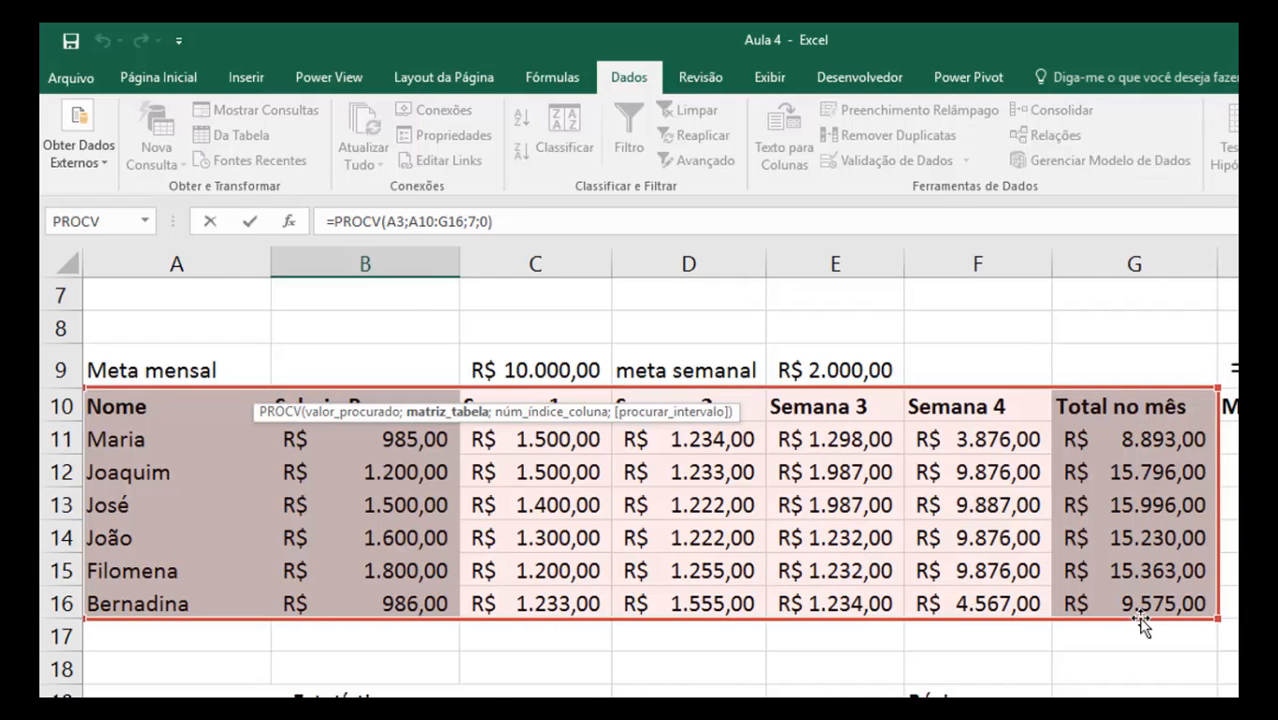
scroll(1130, 530, "up", 2)
key("Return")
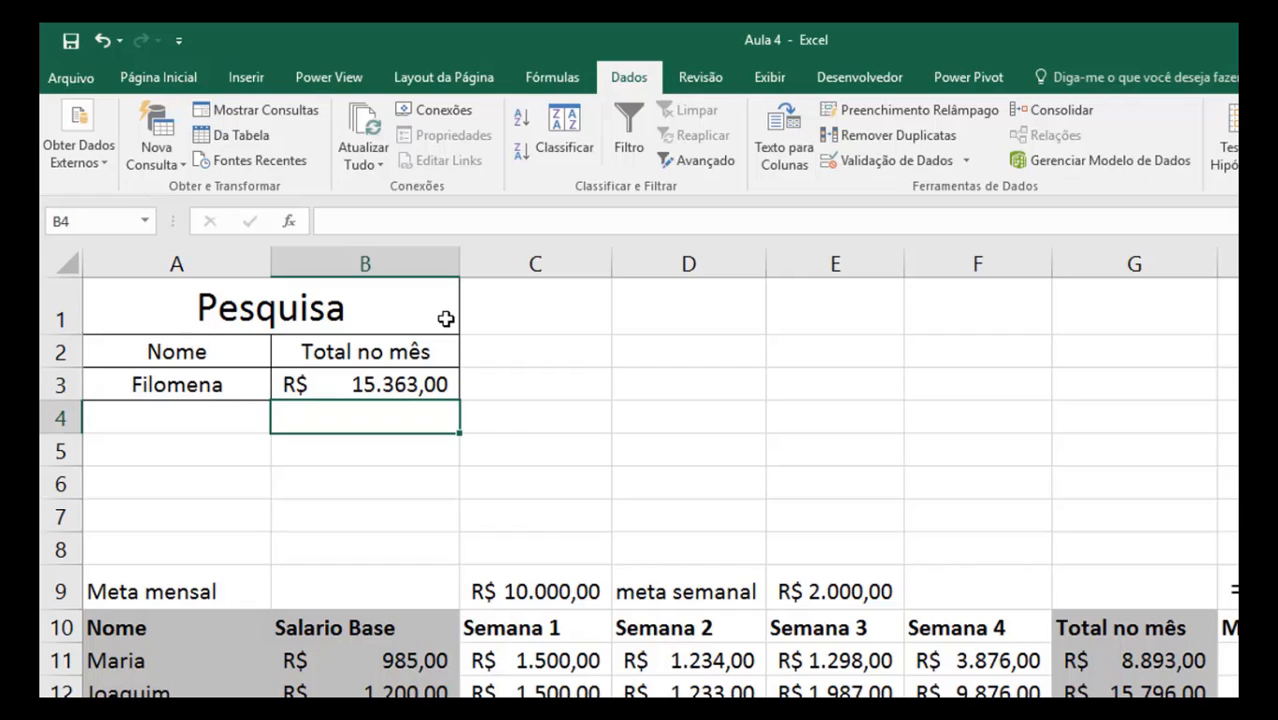
left_click(352, 376)
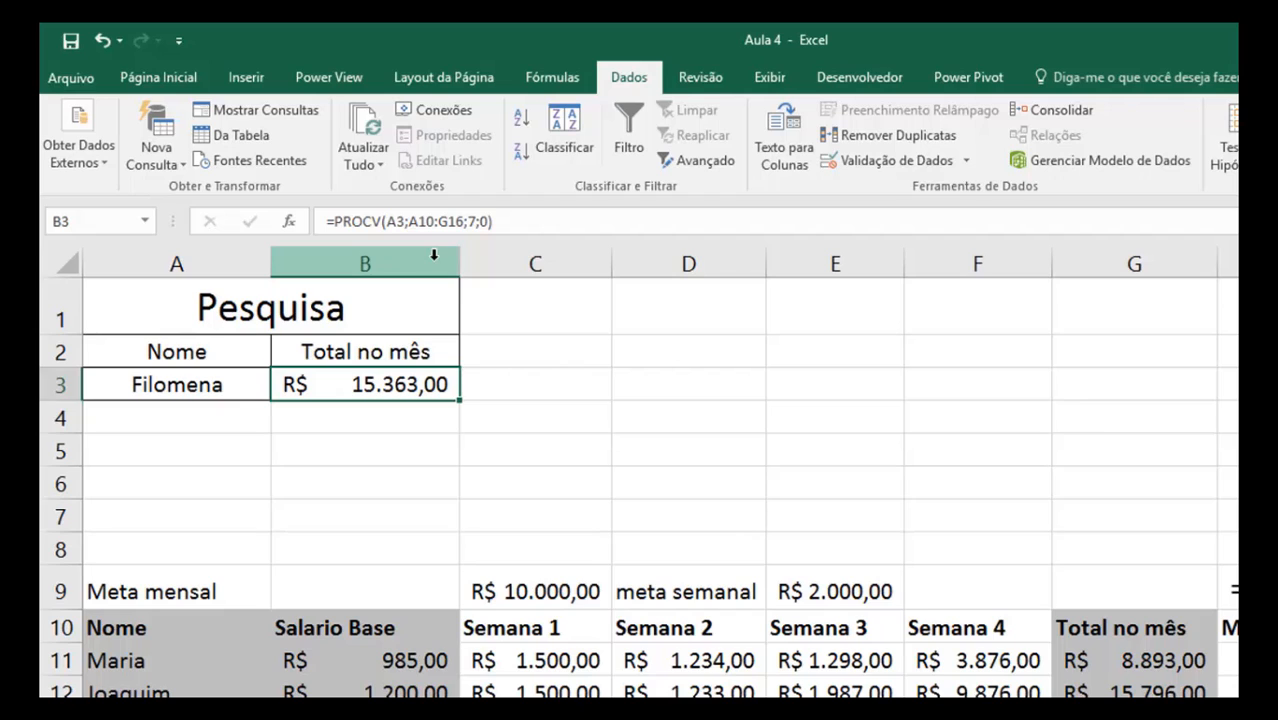
left_click(200, 383)
Delete the extra MÁXIMO formula from C21, beside the Vendedor nº 1 value in Estatísticas
scroll(185, 380, "down", 2)
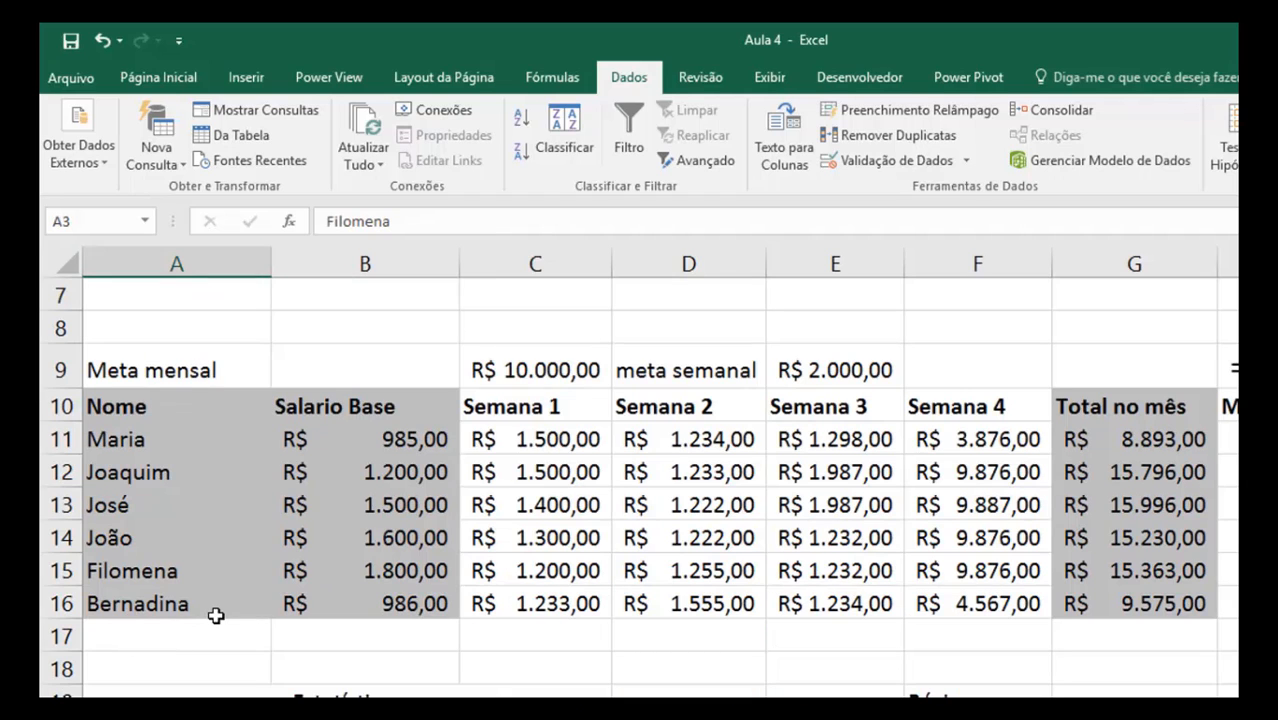
scroll(200, 602, "down", 2)
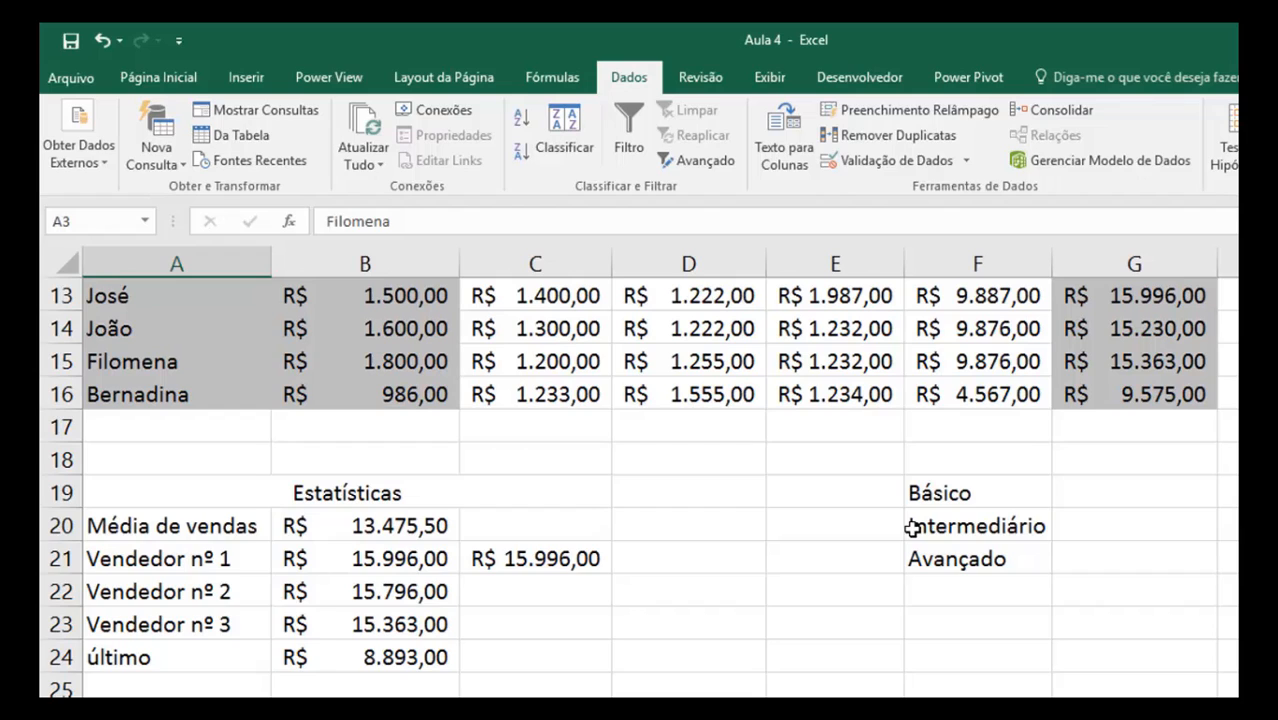
left_click(524, 560)
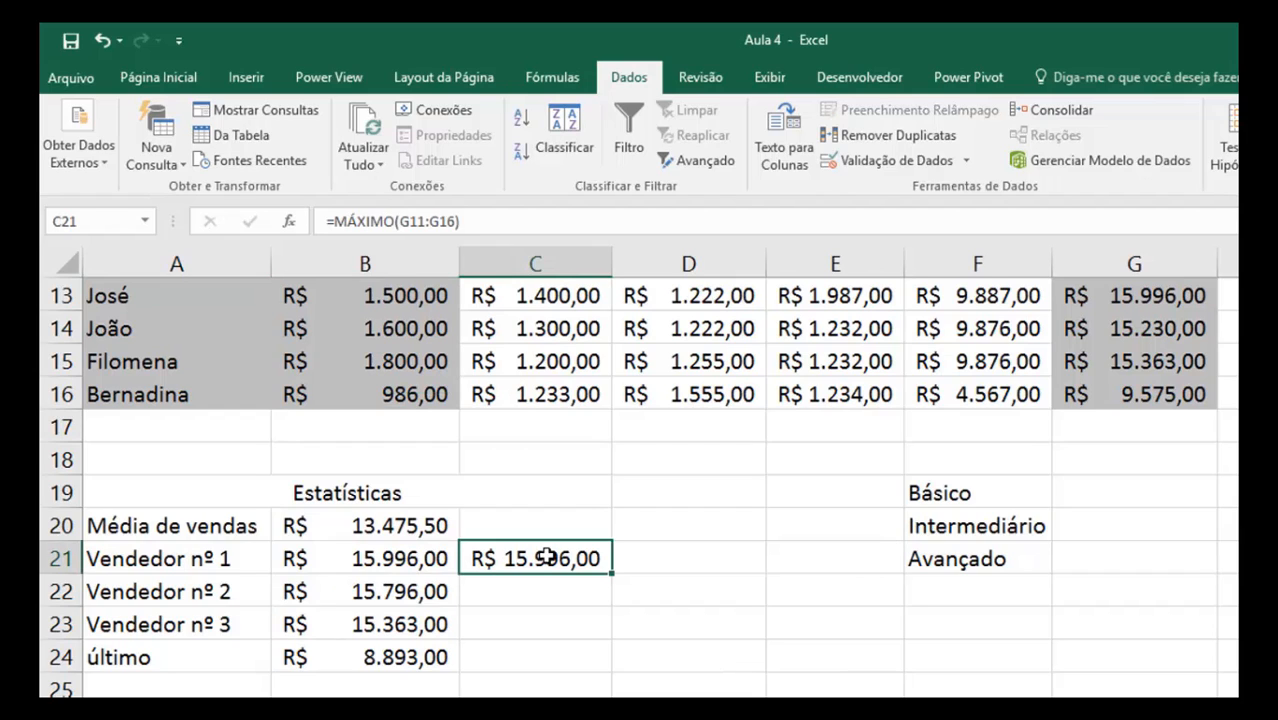
key("Delete")
Enter the header Nome in C20, beside the Média de vendas value
left_click(176, 557)
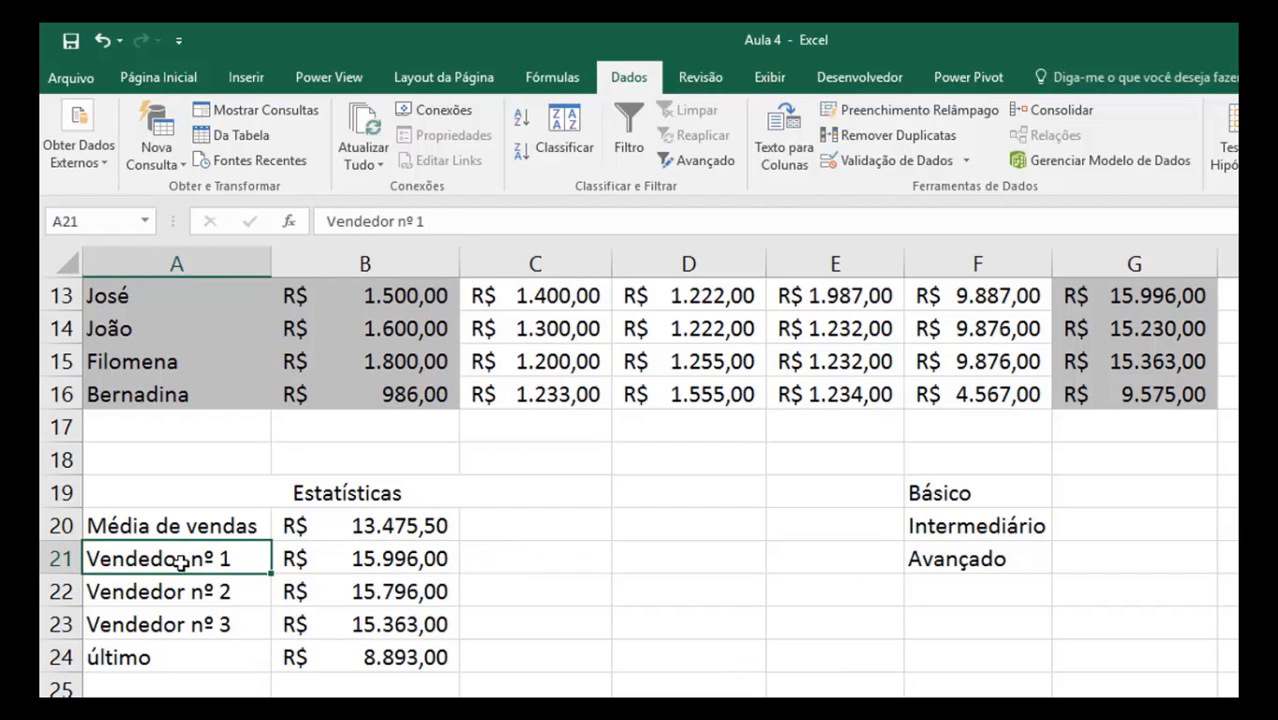
left_click(340, 560)
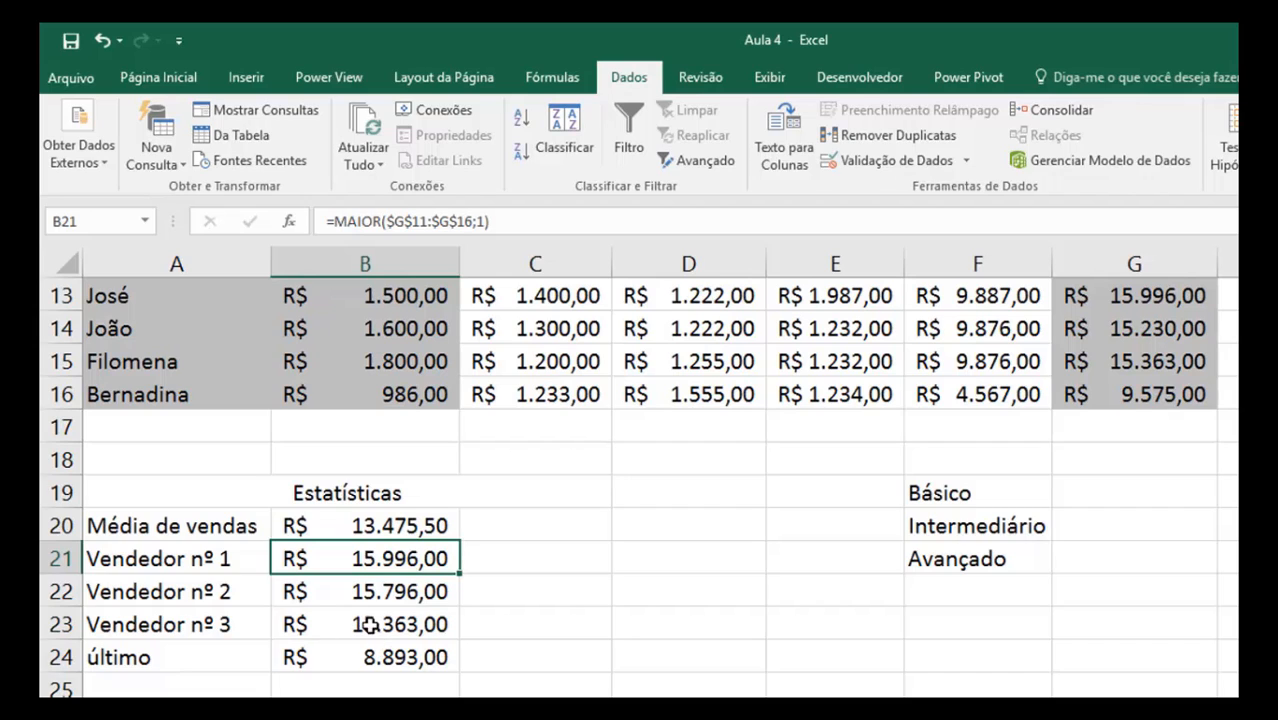
left_click(220, 556)
left_click_drag(222, 556, 330, 572)
left_click(505, 523)
type("NOme")
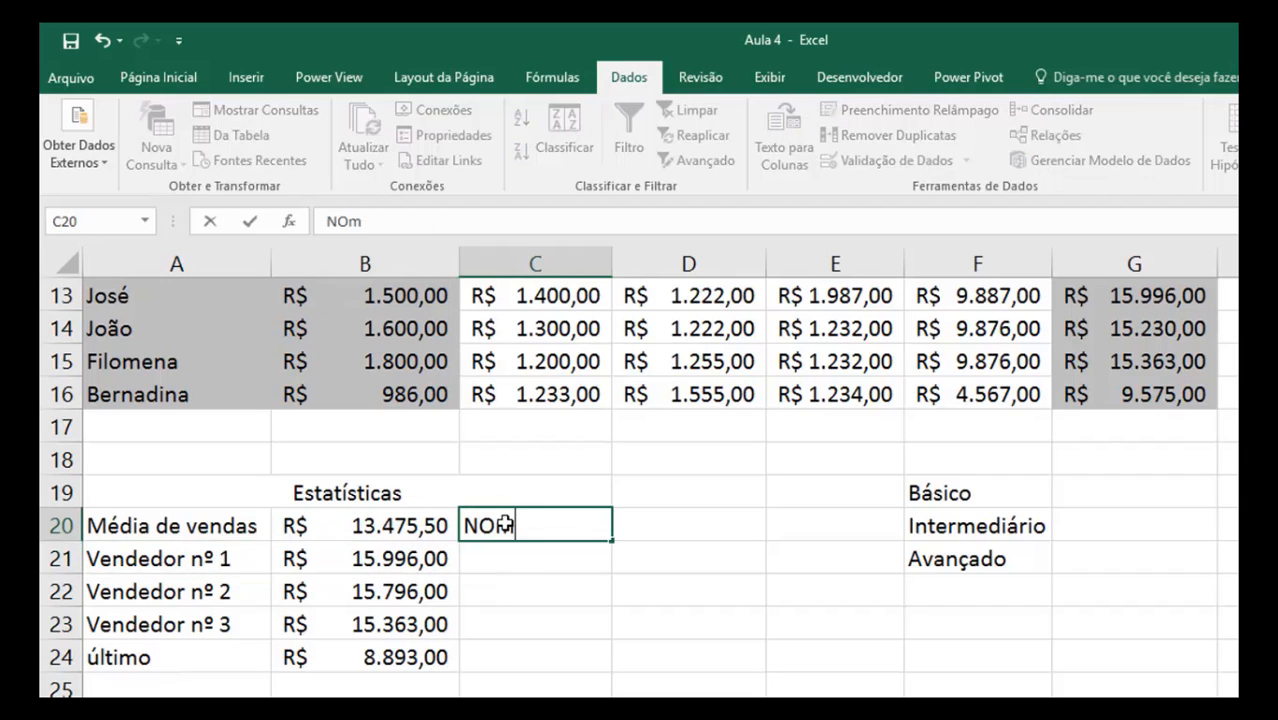
key("Return")
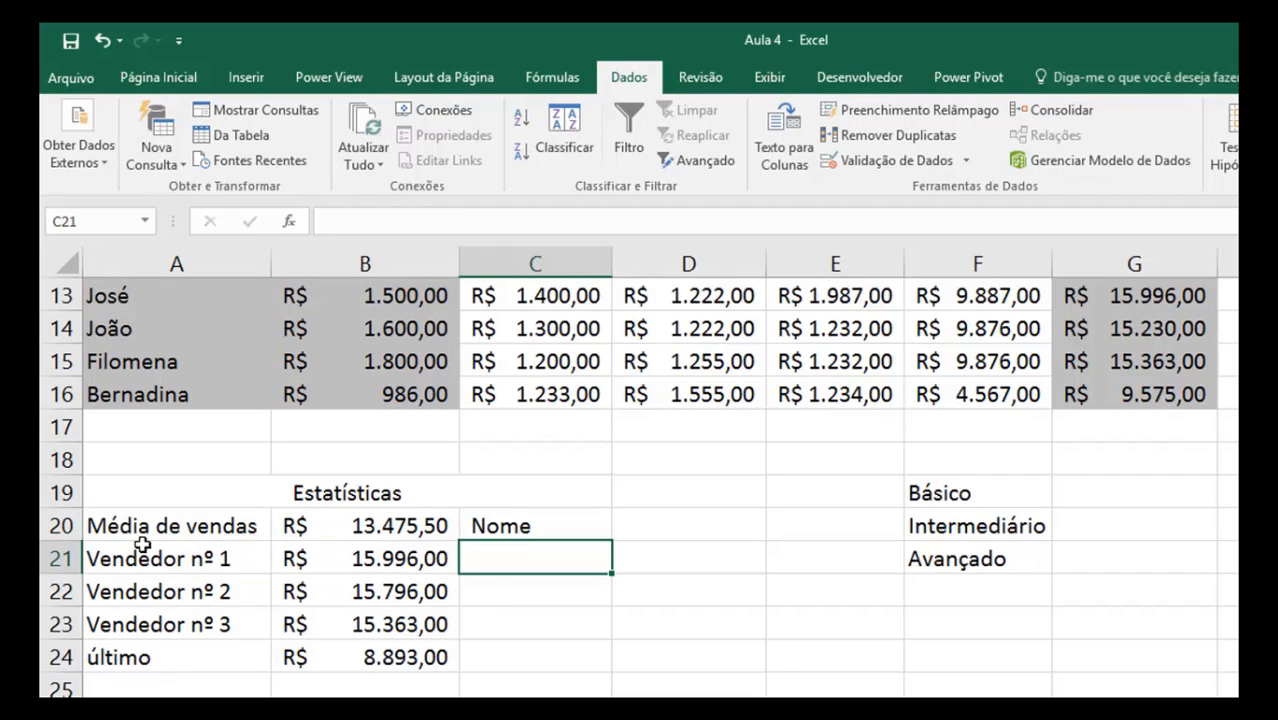
left_click(175, 600)
left_click(188, 624)
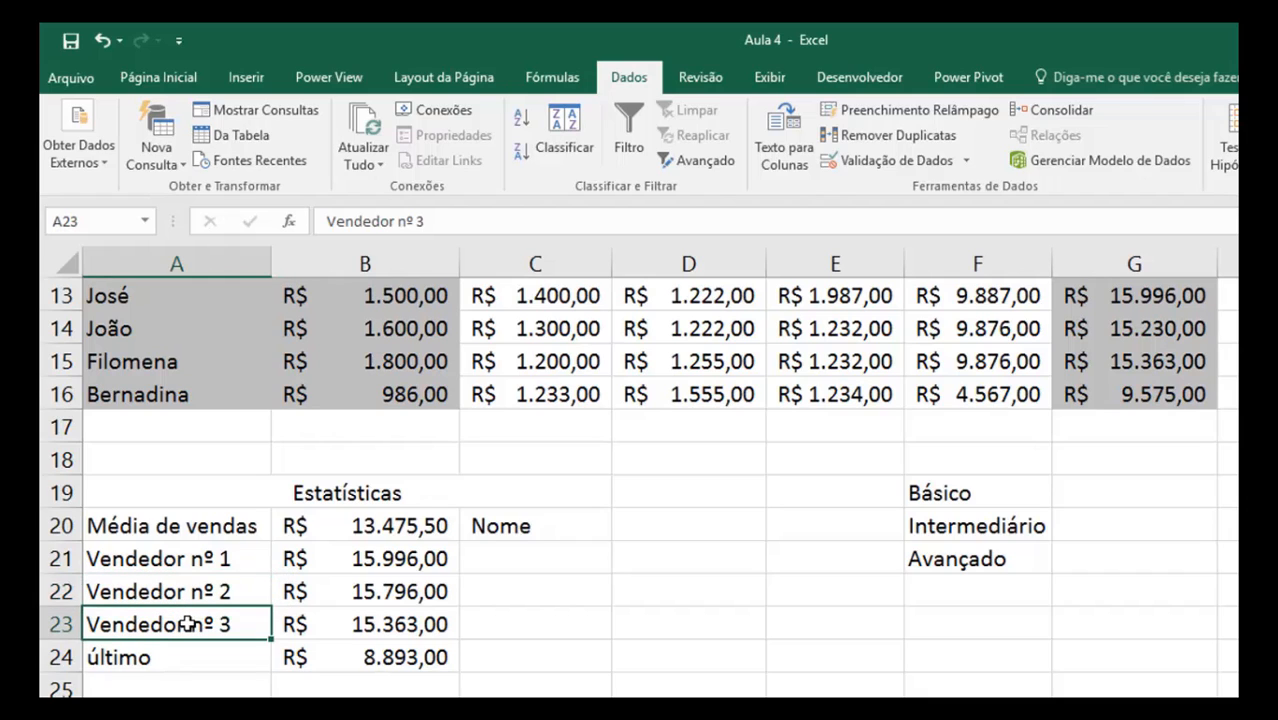
left_click(188, 652)
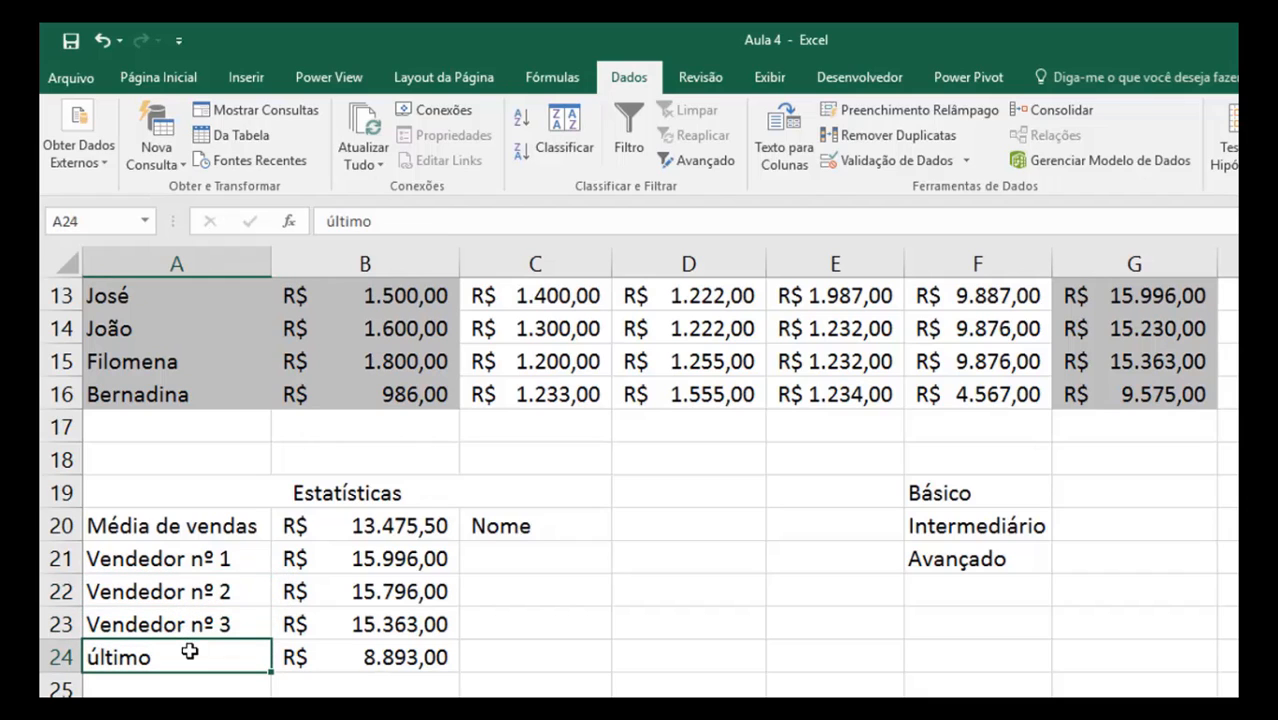
Try a PROCV formula in C21, beside Vendedor nº 1, with B21 as lookup value and A10:G16 as table
left_click(482, 668)
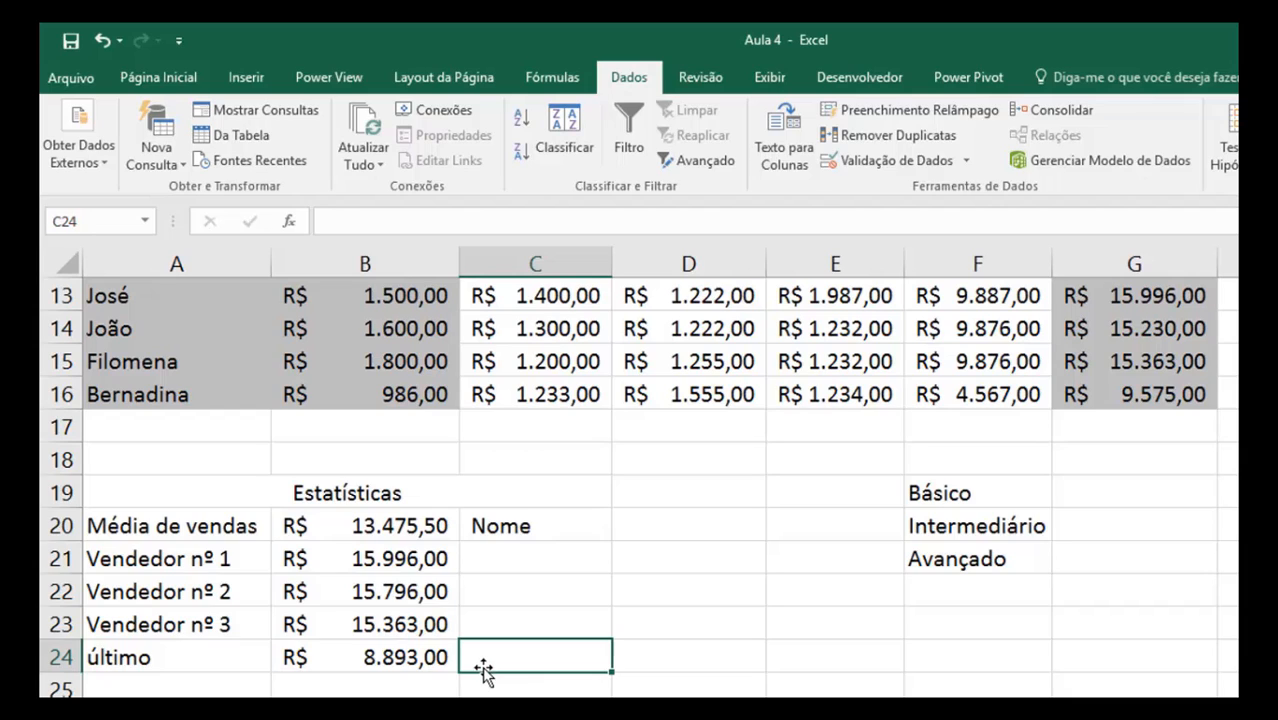
left_click(481, 556)
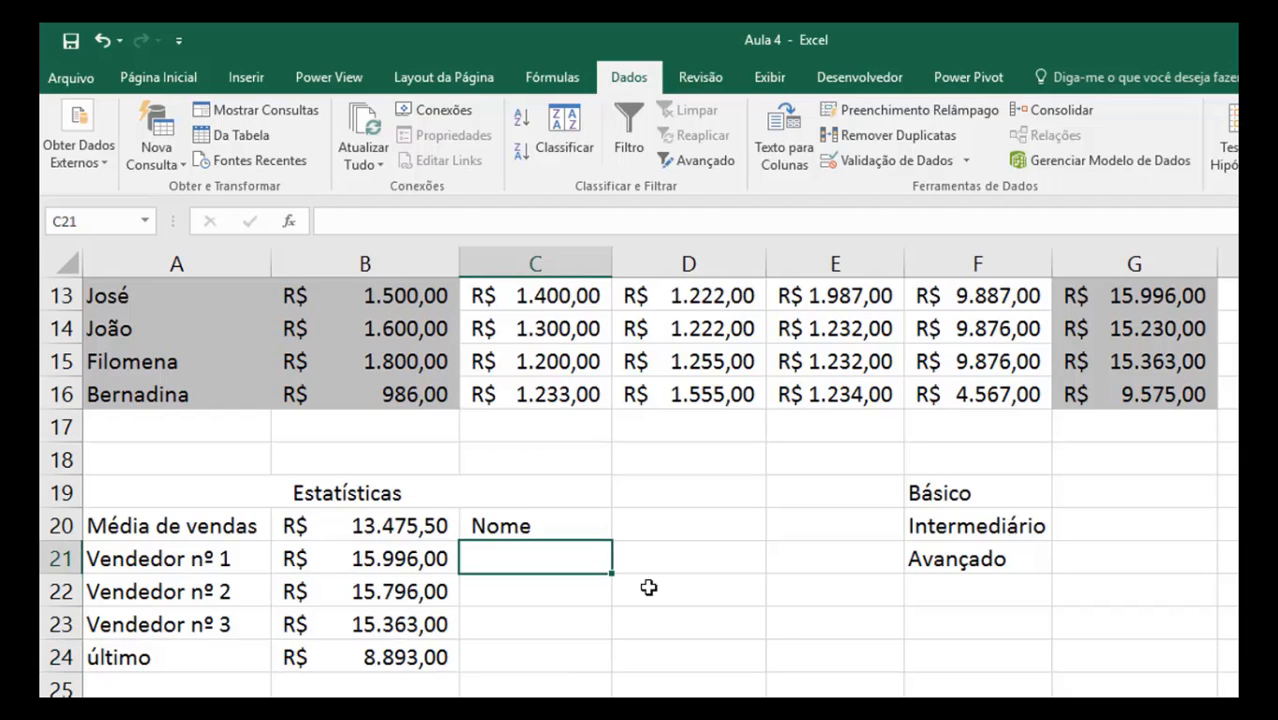
type("=procv(")
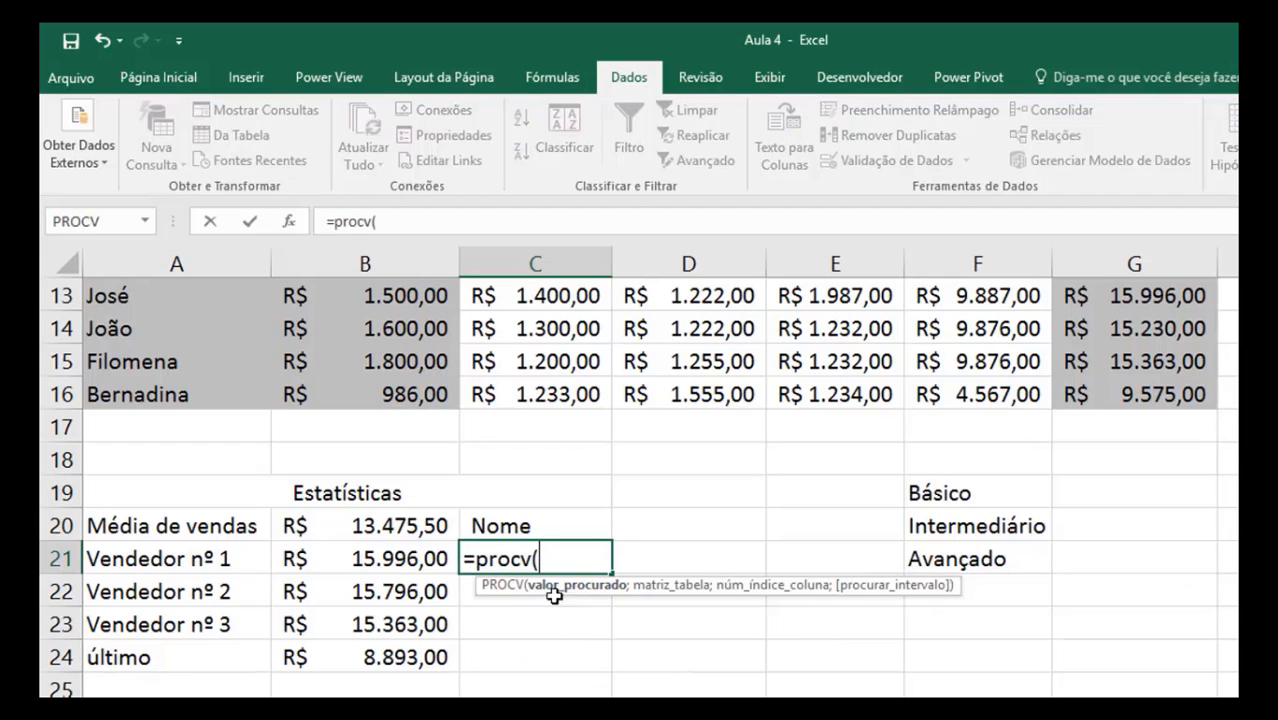
left_click(392, 561)
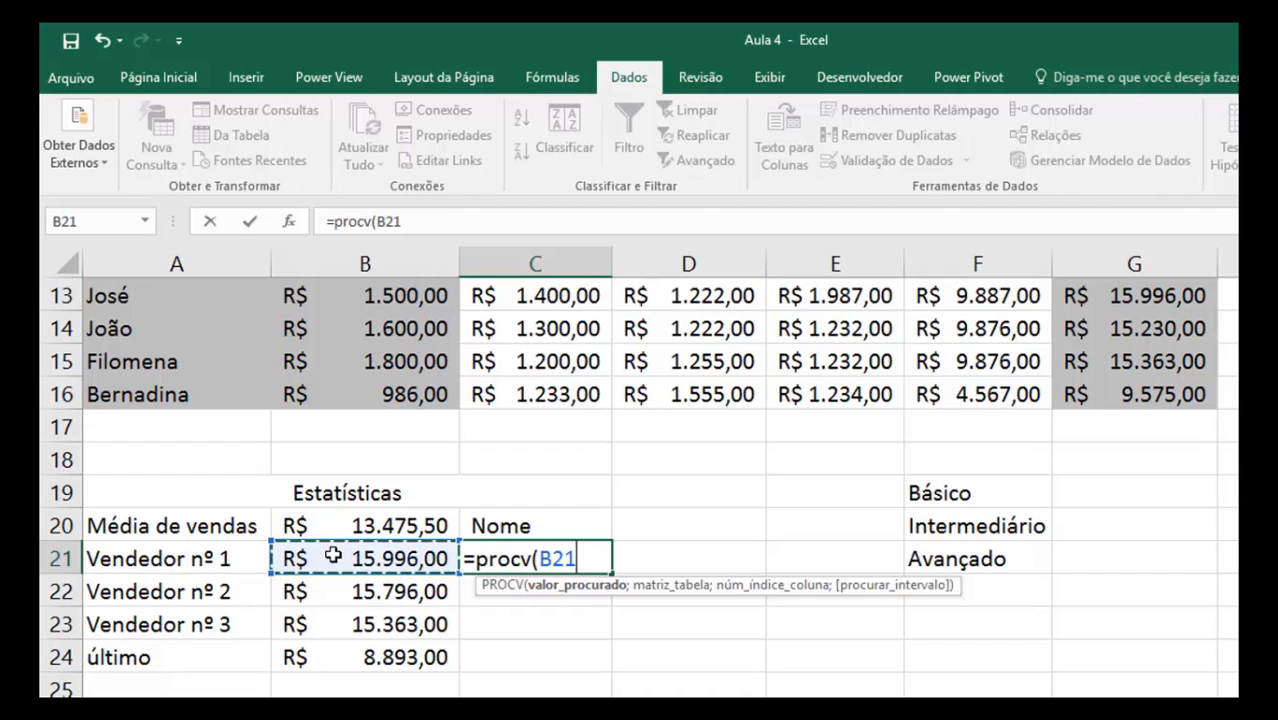
type(";")
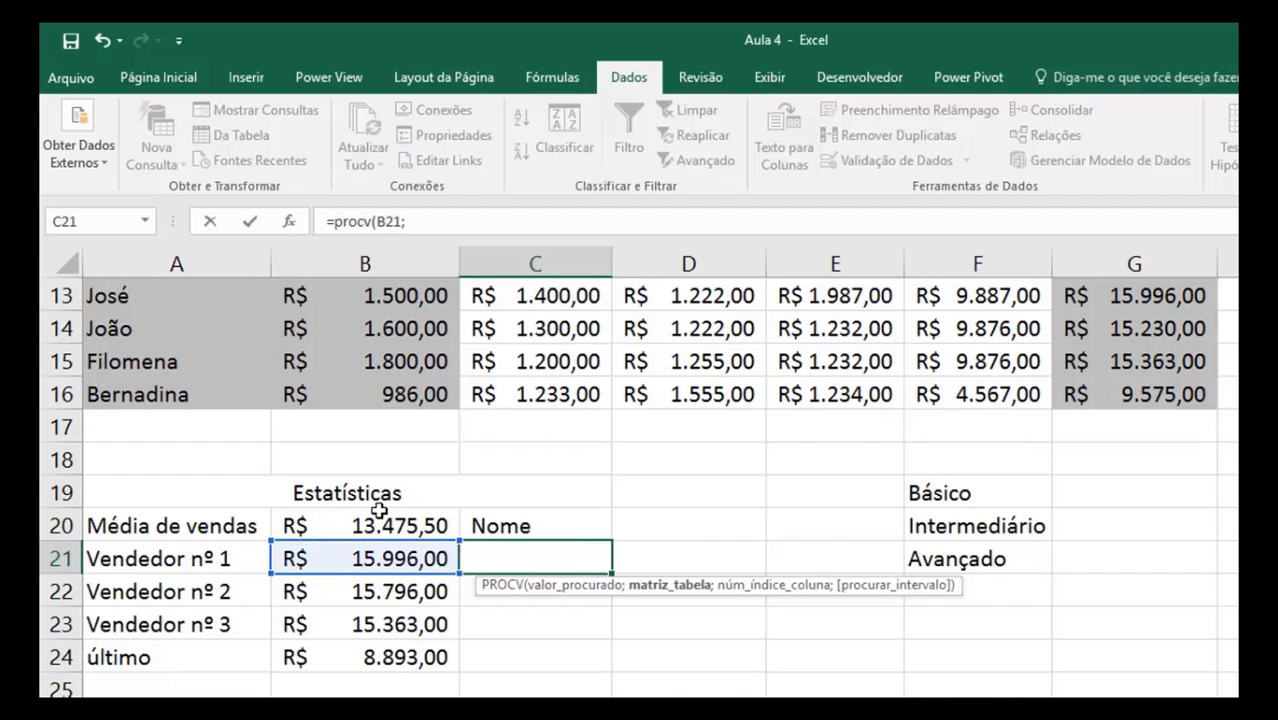
scroll(374, 510, "up", 3)
left_click_drag(133, 507, 1118, 692)
scroll(1107, 680, "down", 4)
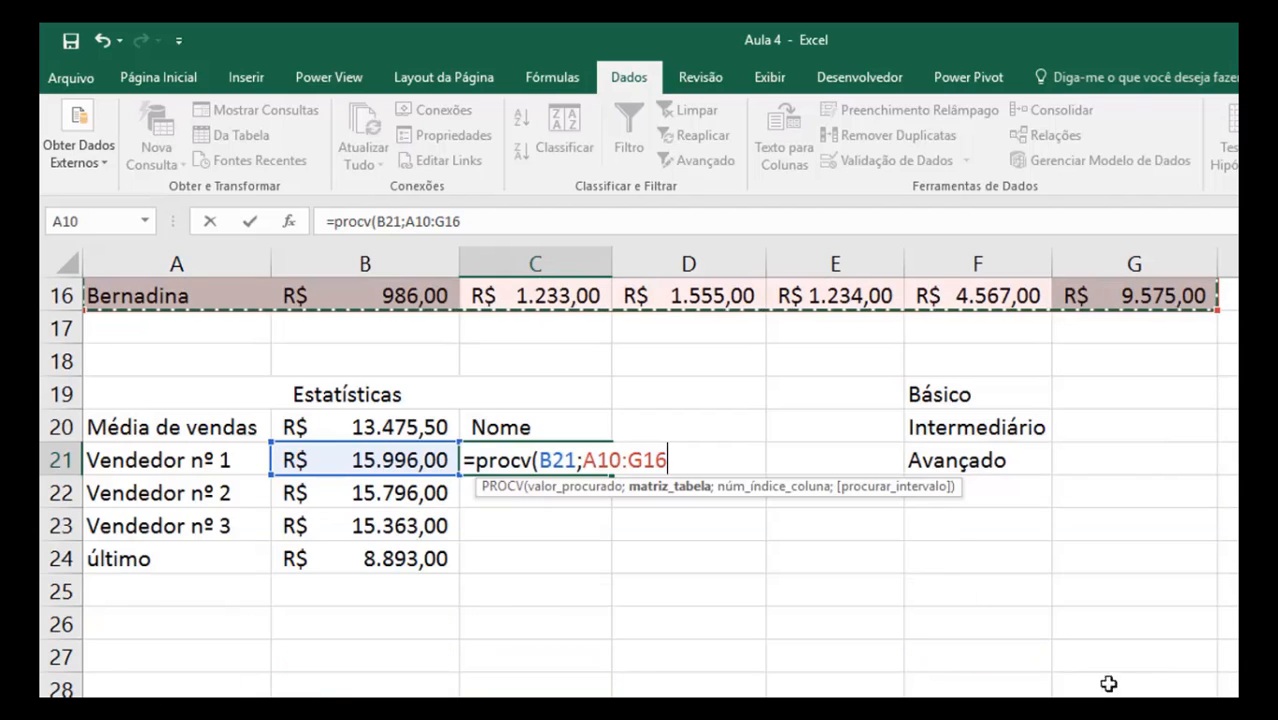
type(";")
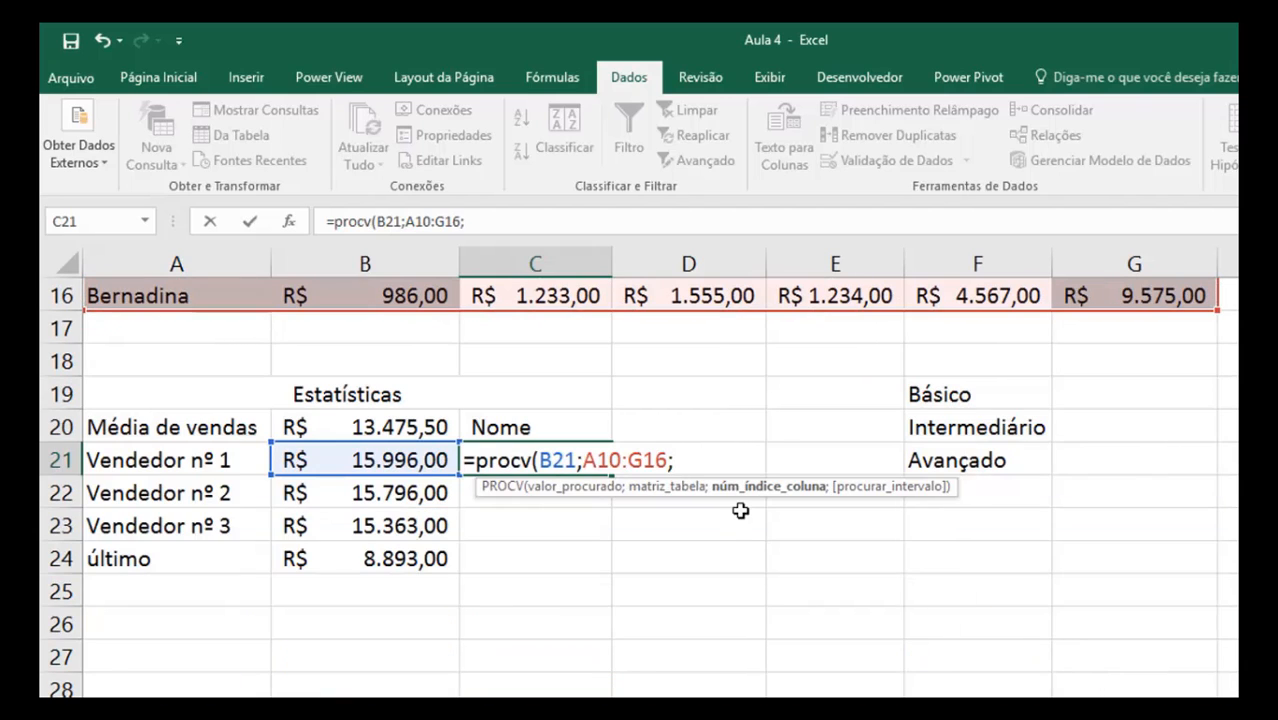
Complete the PROCV formula in C21 with column index 1 and exact match 0
scroll(746, 499, "up", 3)
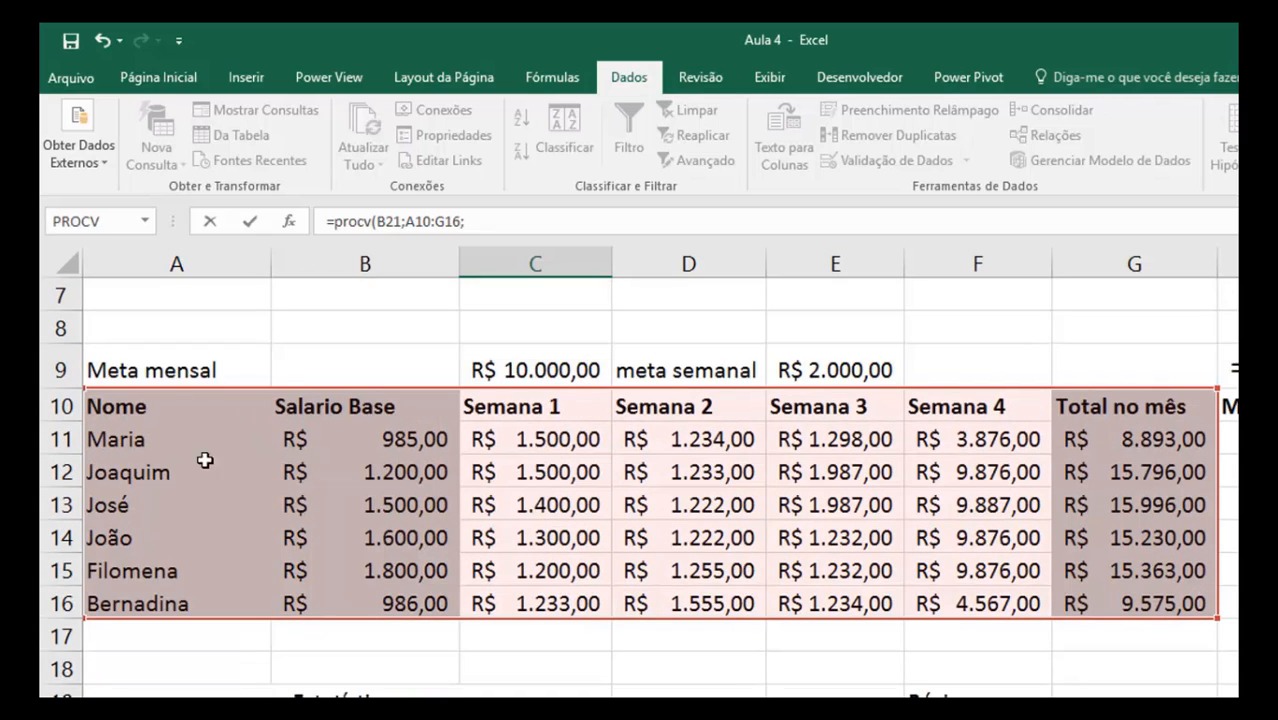
scroll(136, 428, "down", 2)
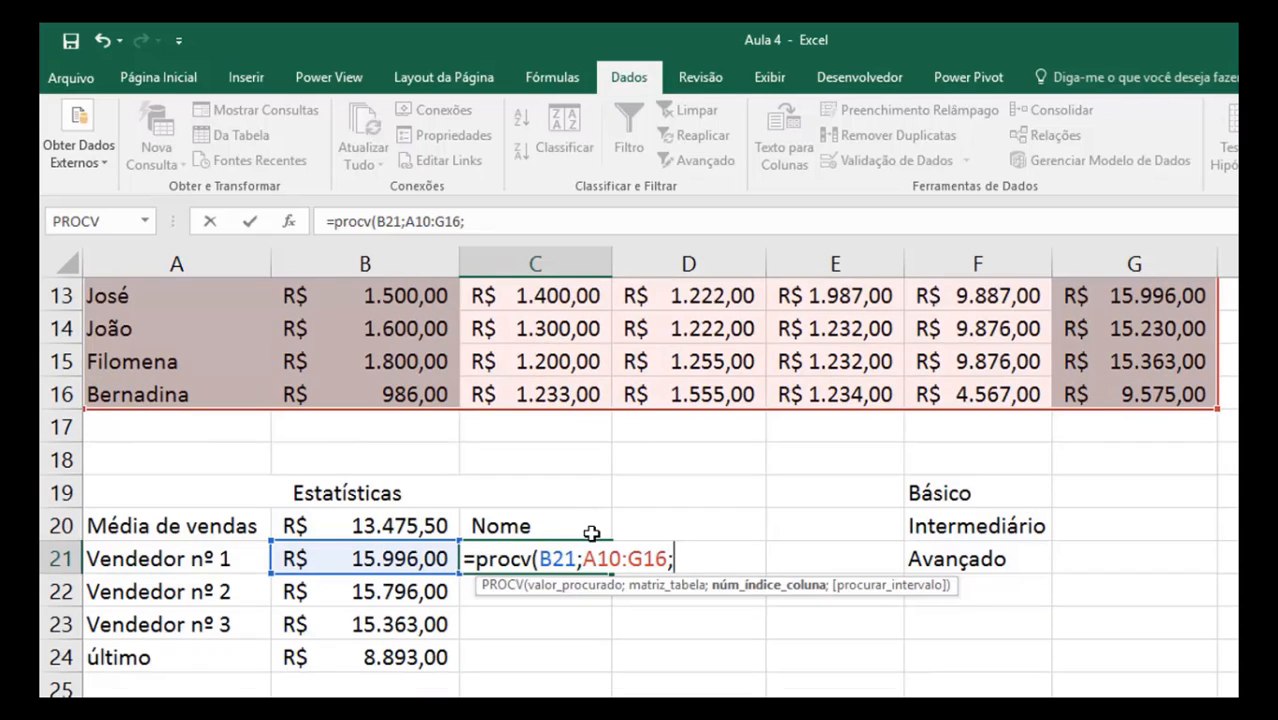
type(";")
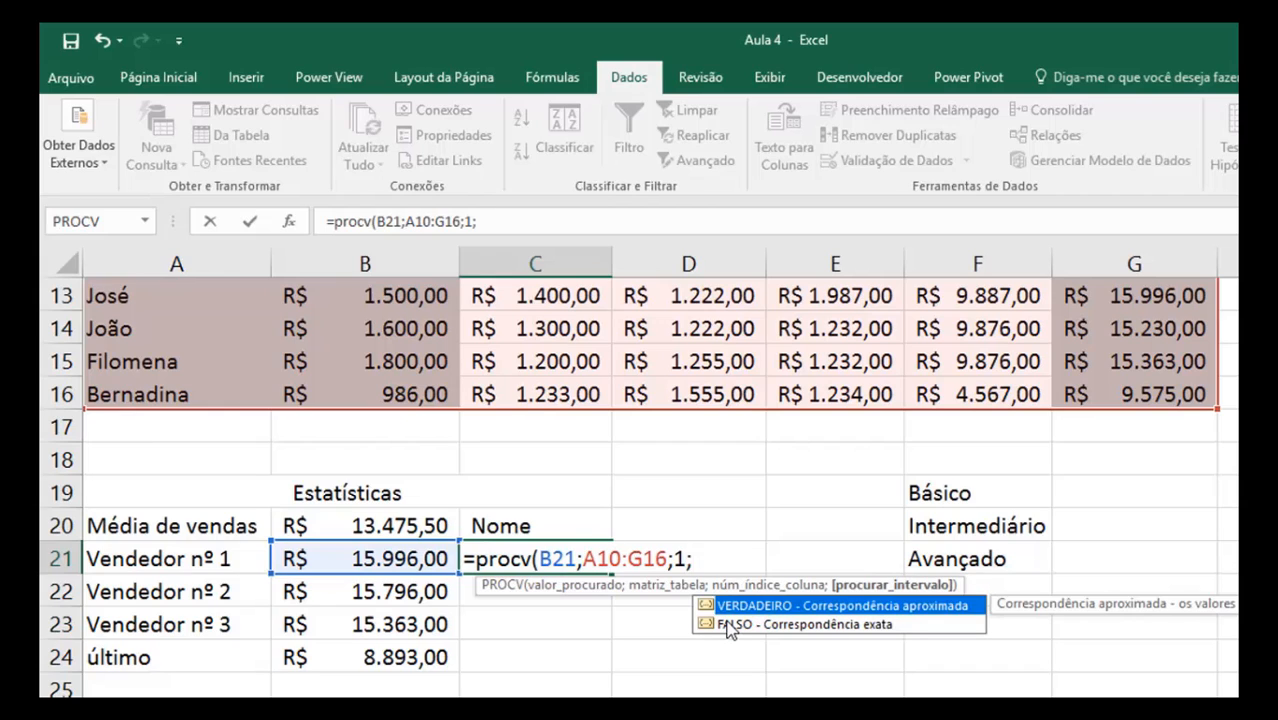
type("0)")
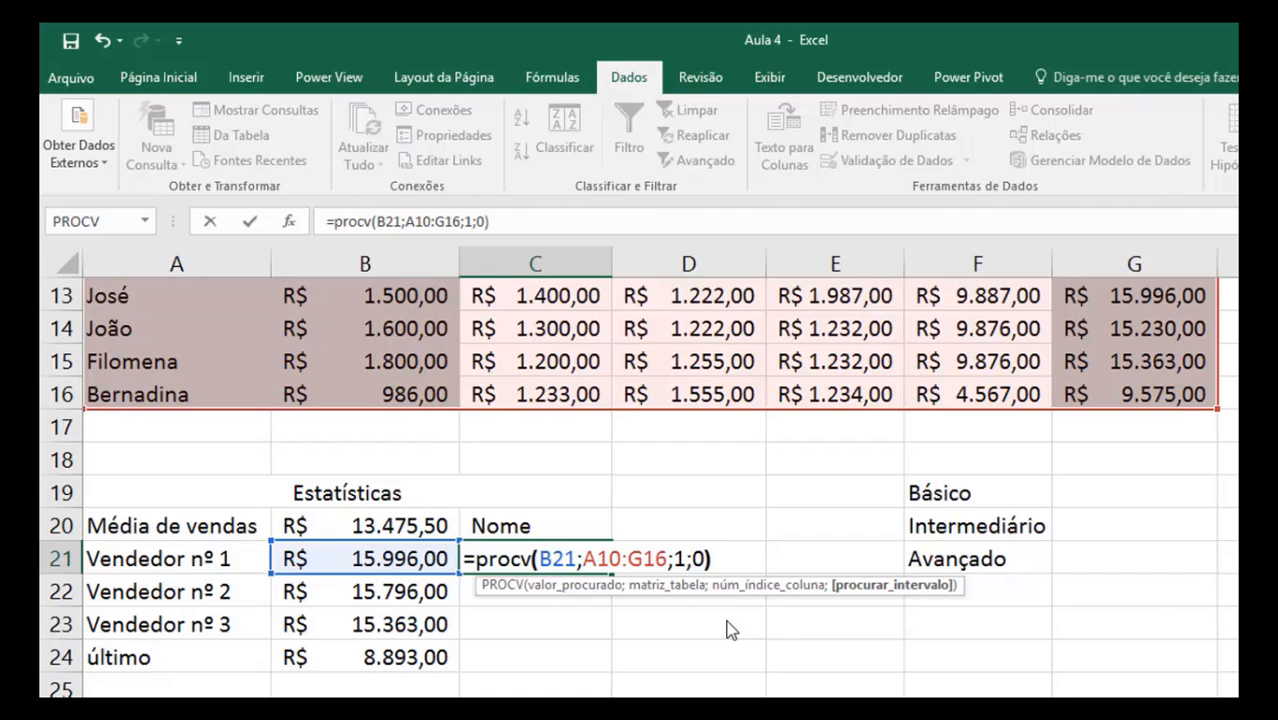
key("Return")
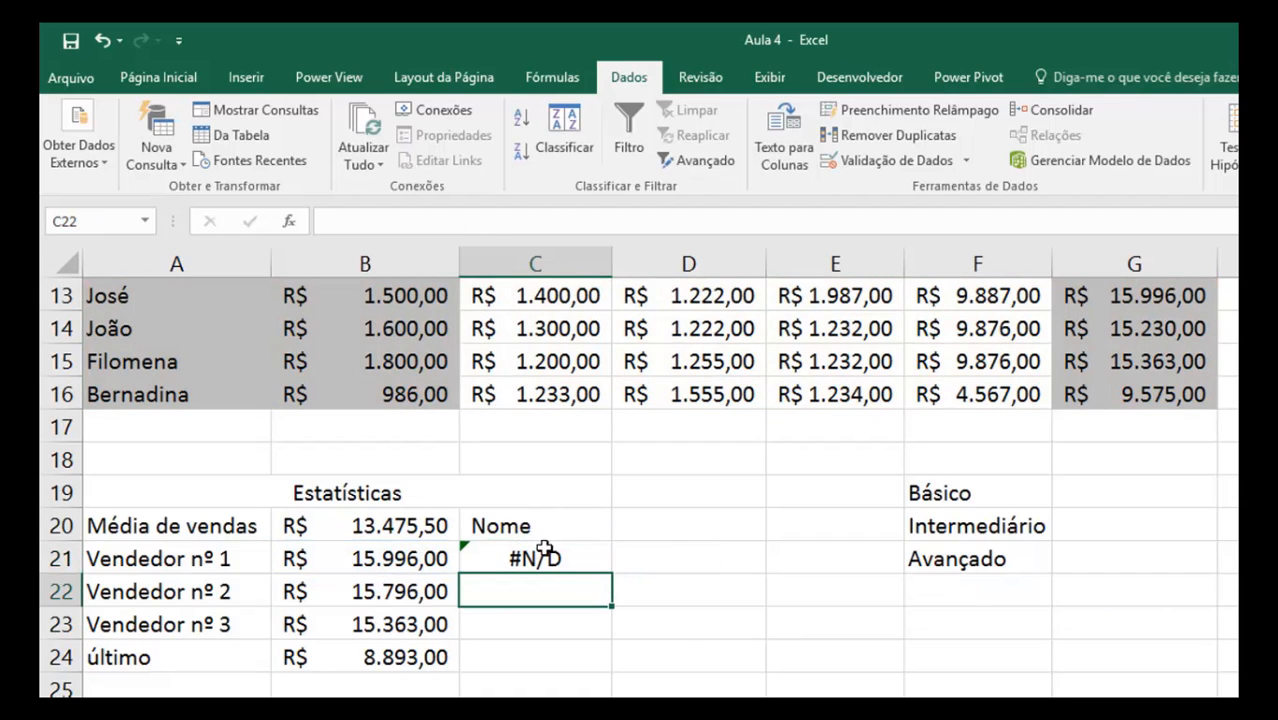
Examine the PROCV formula in C21 and compare its lookup value with the columns of the referenced sellers table
left_click(553, 547)
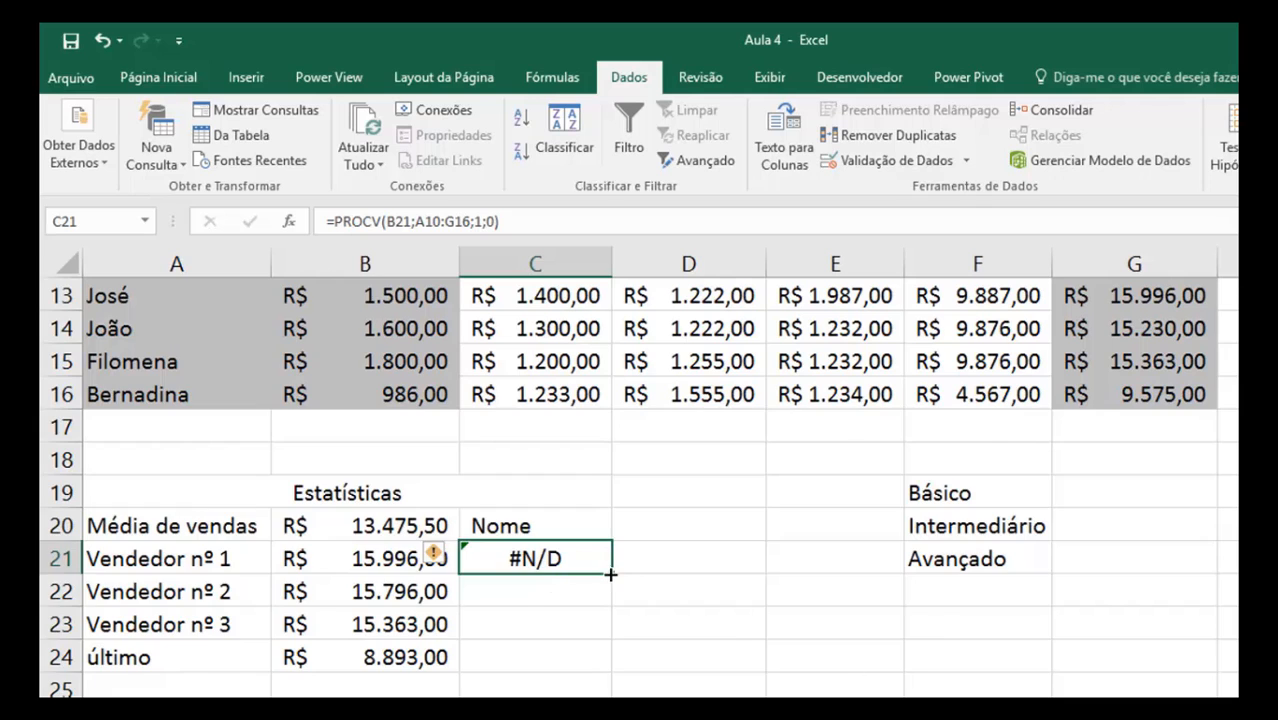
scroll(560, 568, "up", 1)
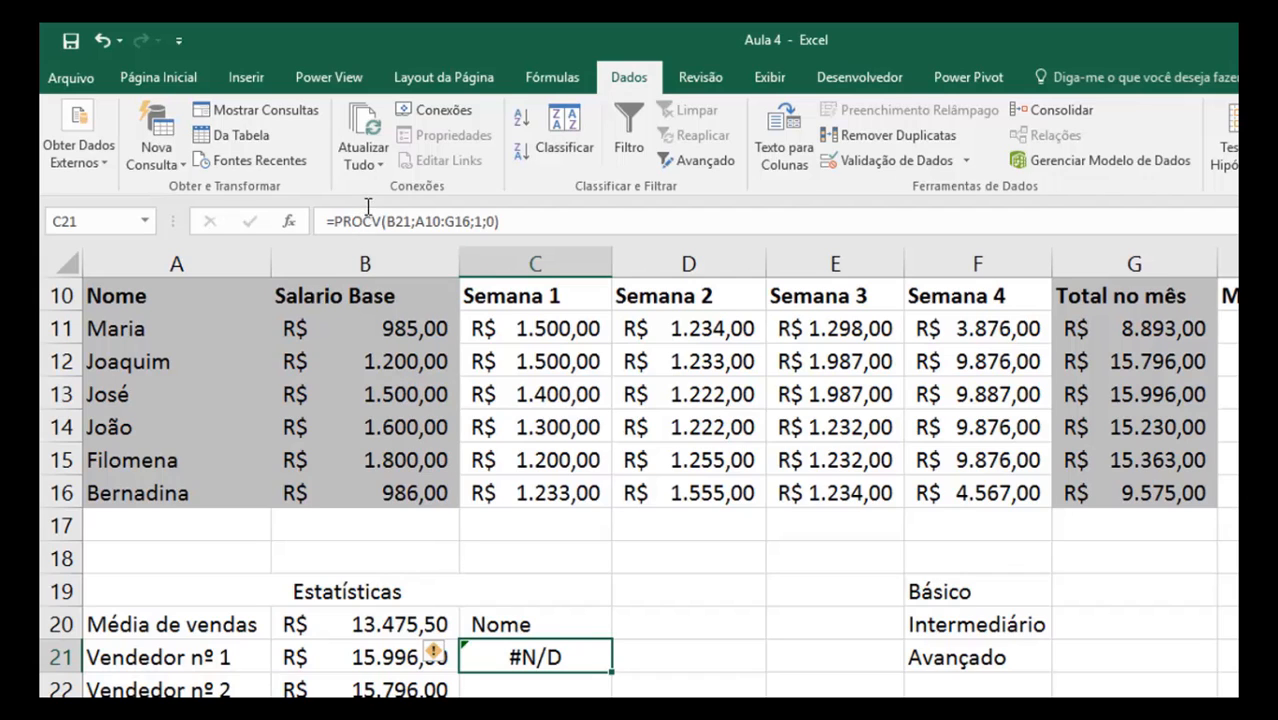
double_click(529, 652)
left_click(572, 657)
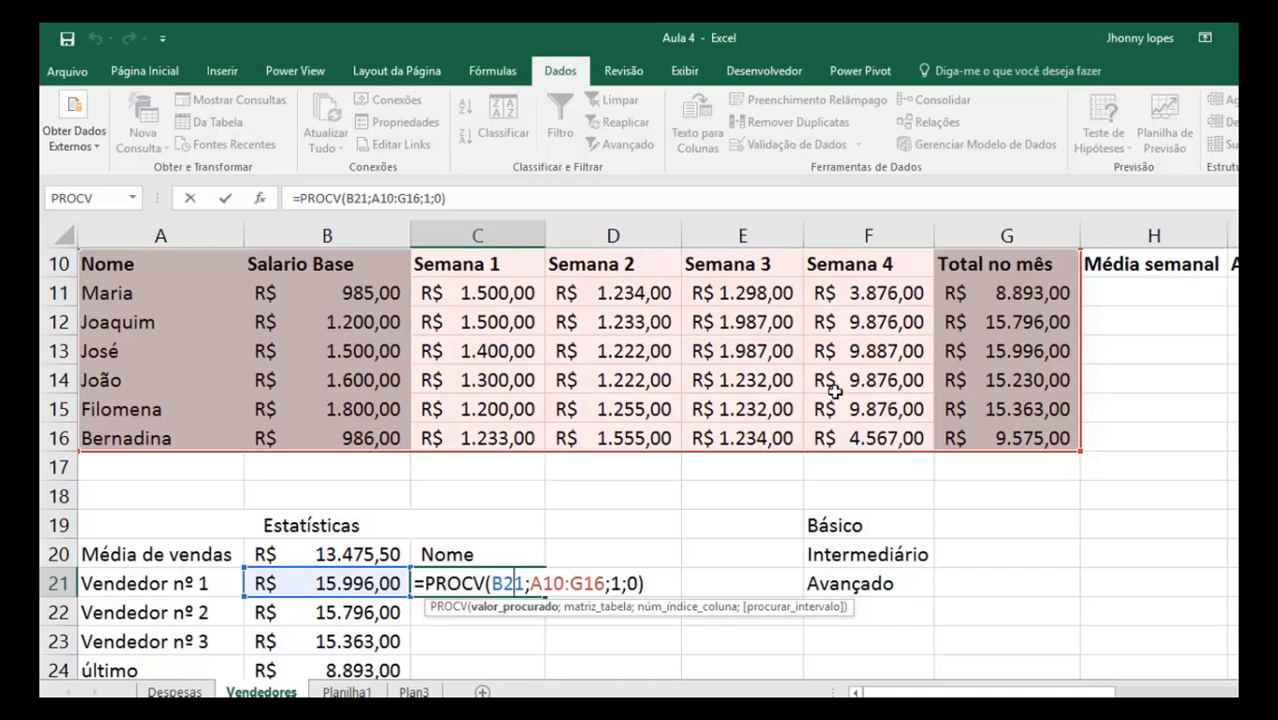
key("Escape")
scroll(1054, 342, "up", 1)
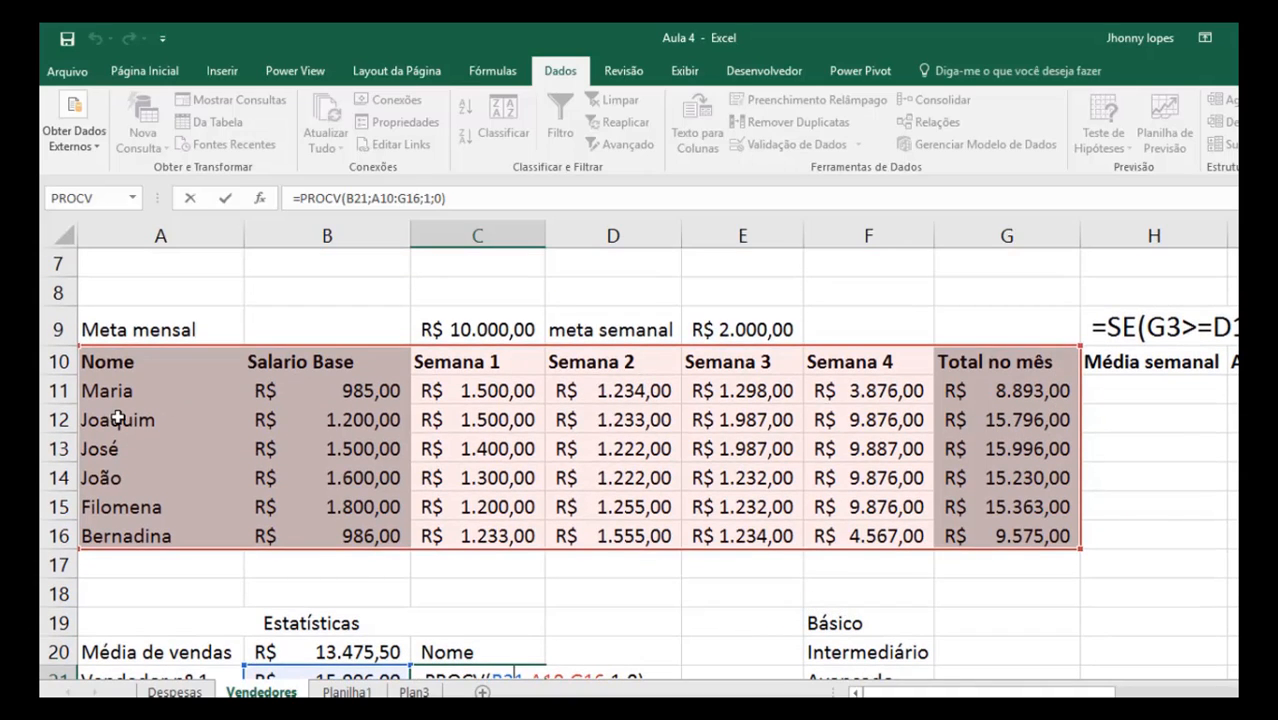
scroll(118, 420, "down", 1)
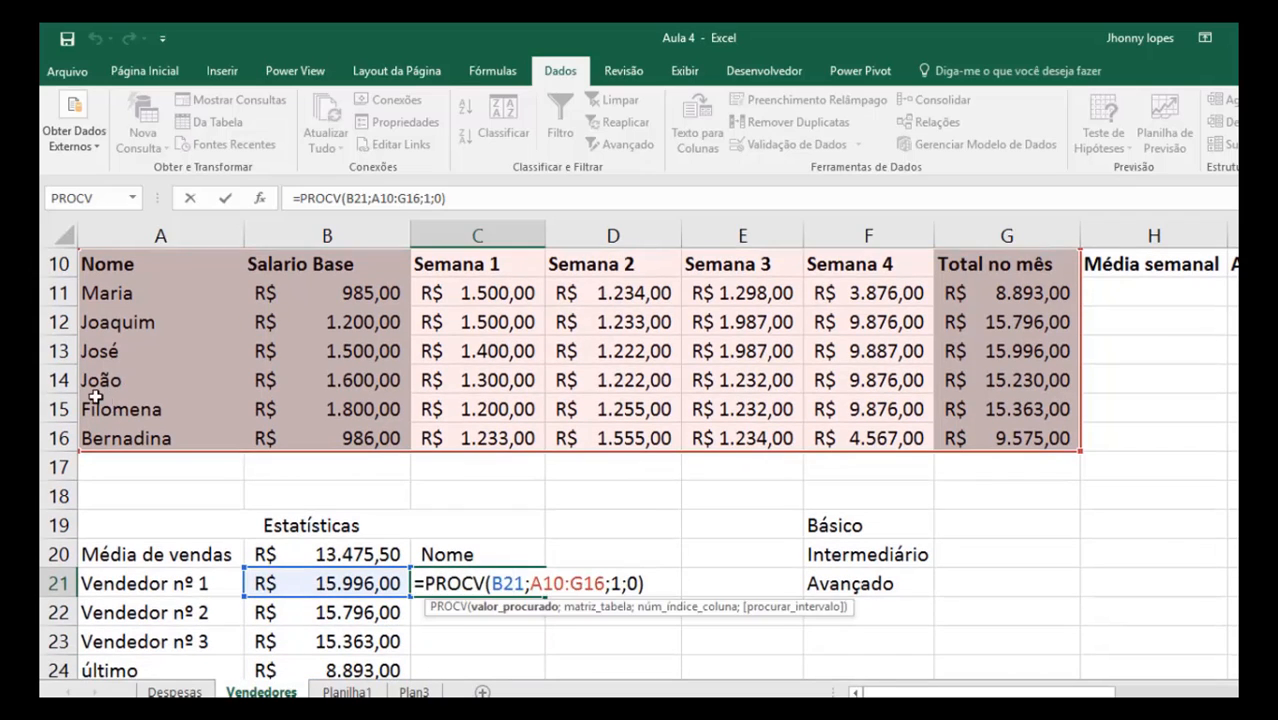
key("ctrl+Return")
Insert a blank column before Média semanal and enter the header Vendedor in H10
scroll(555, 500, "up", 1)
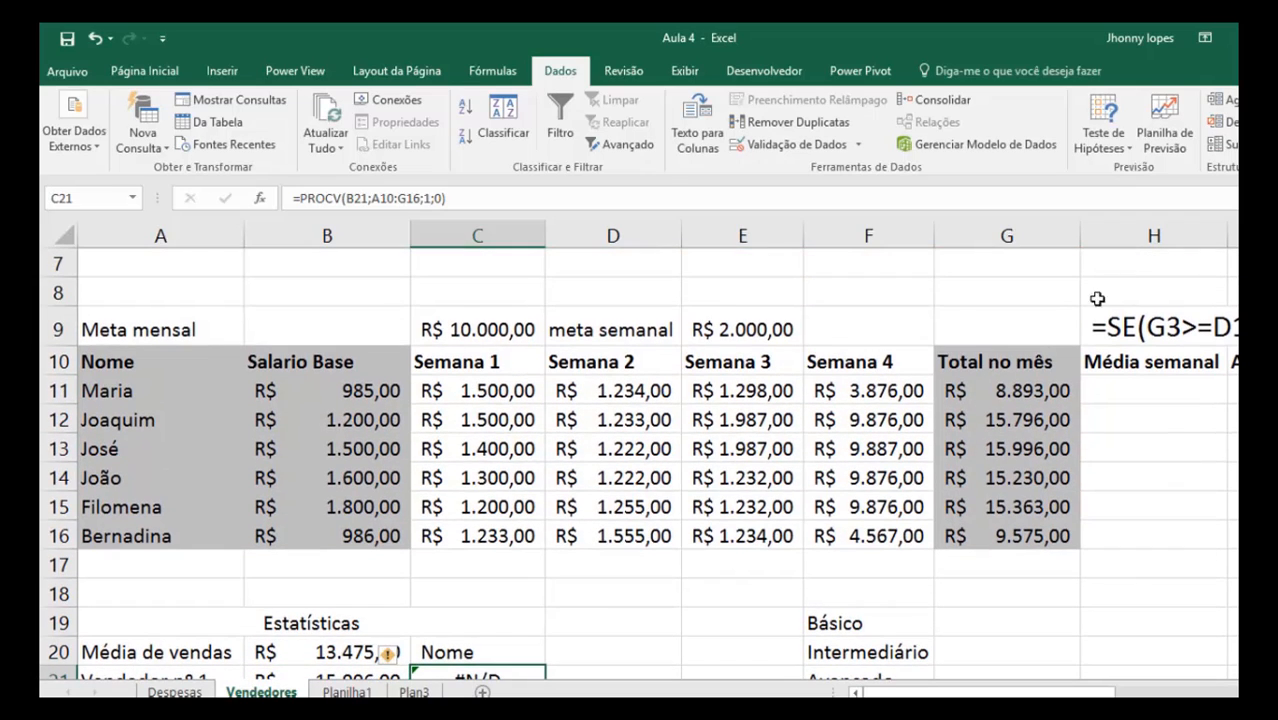
left_click(1153, 236)
right_click(1153, 236)
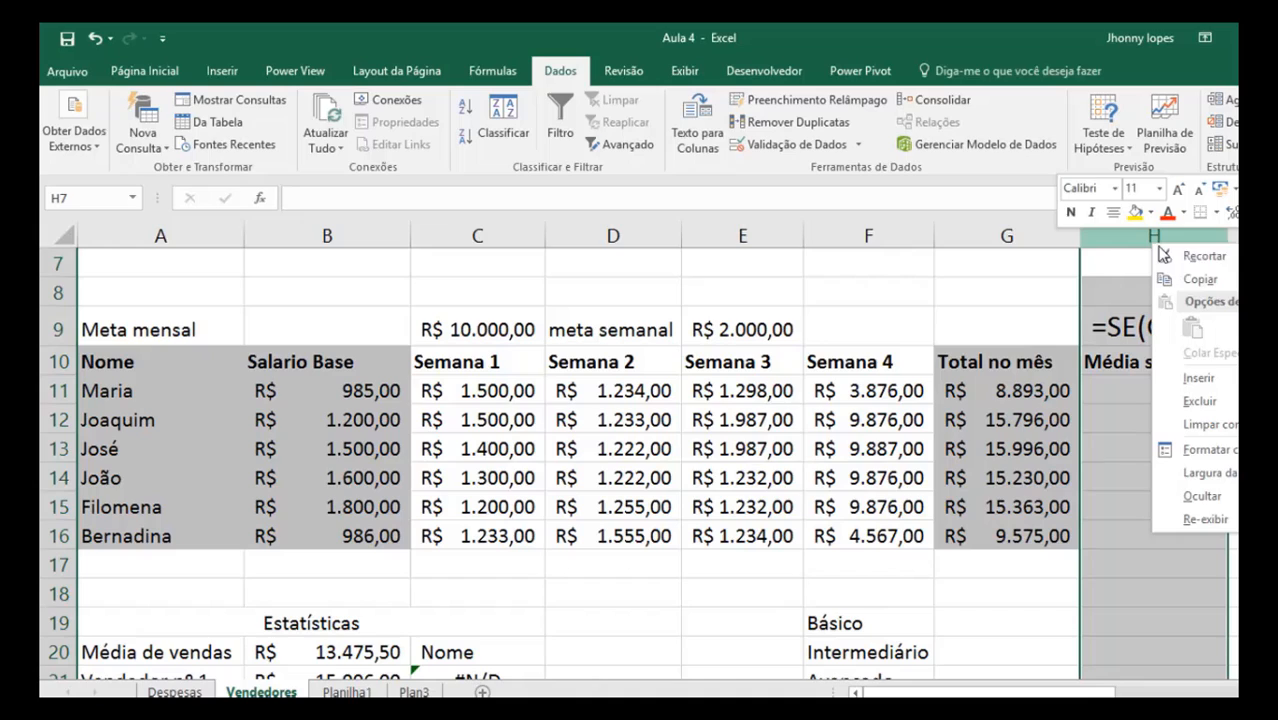
left_click(1190, 380)
left_click(1126, 359)
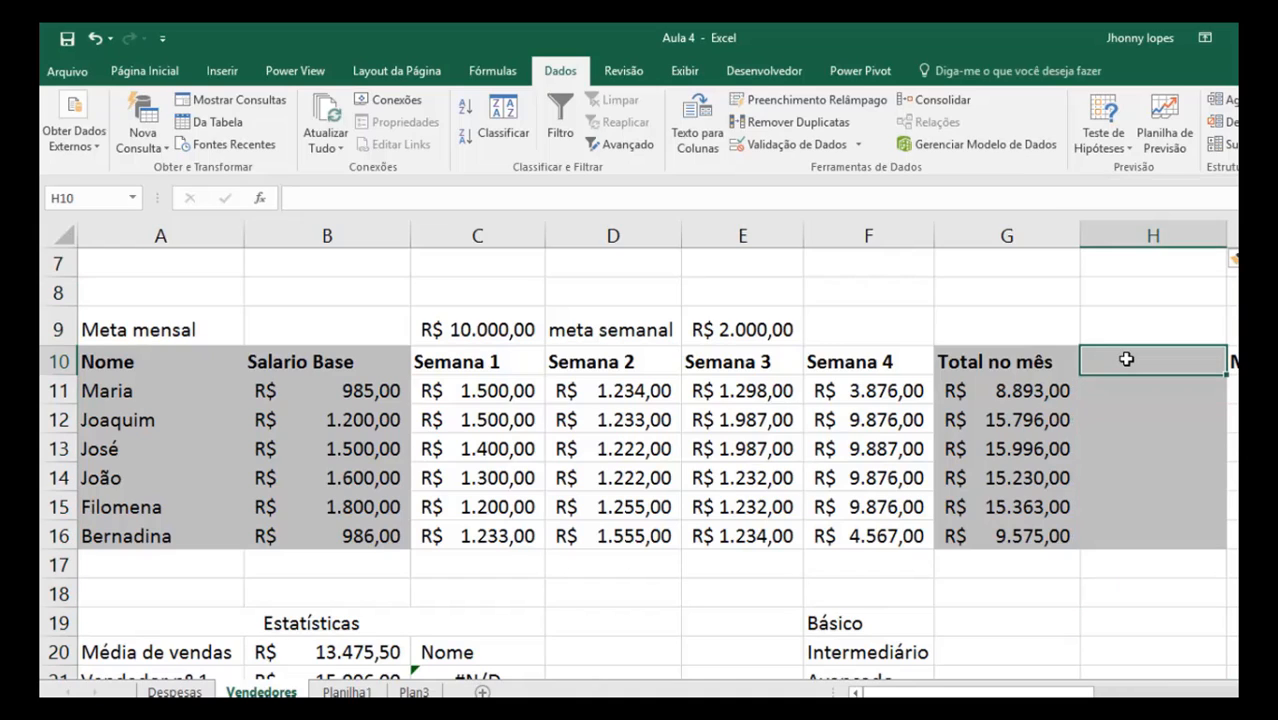
type("Vendedor")
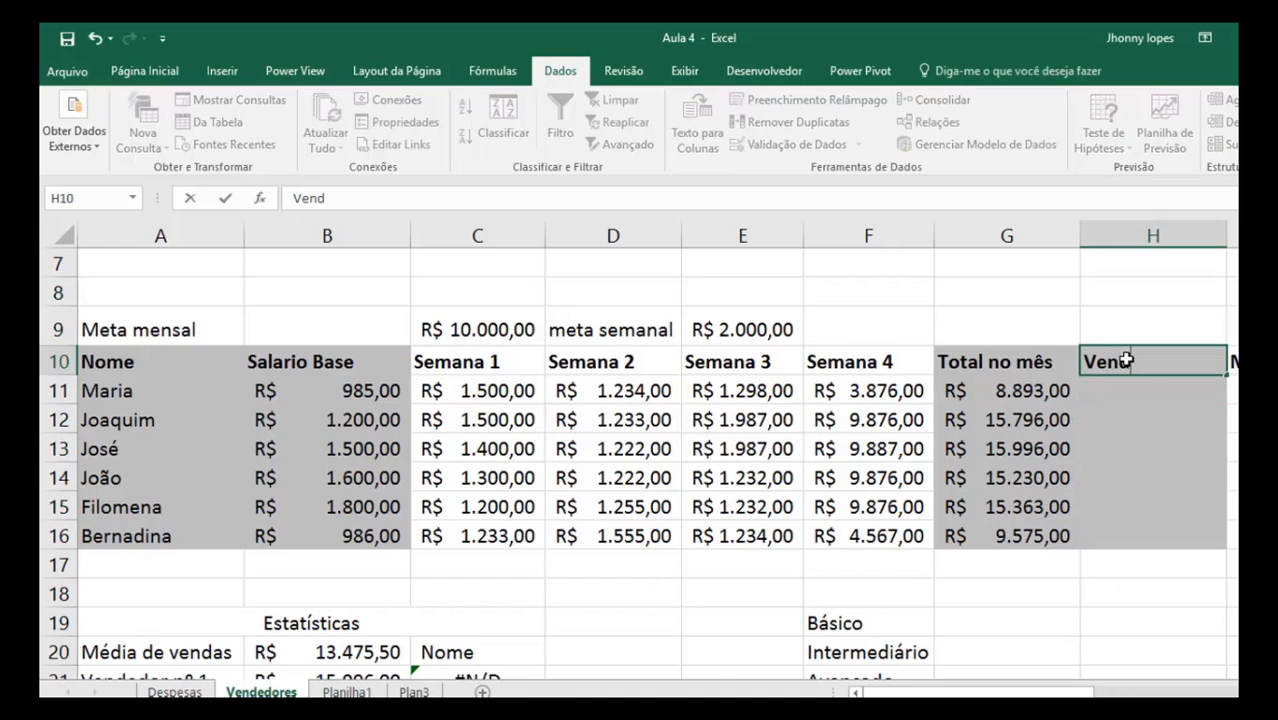
key("Return")
Repeat the sellers' names in the Vendedor column by entering =A11 in H11 and filling it down to H16
type("=")
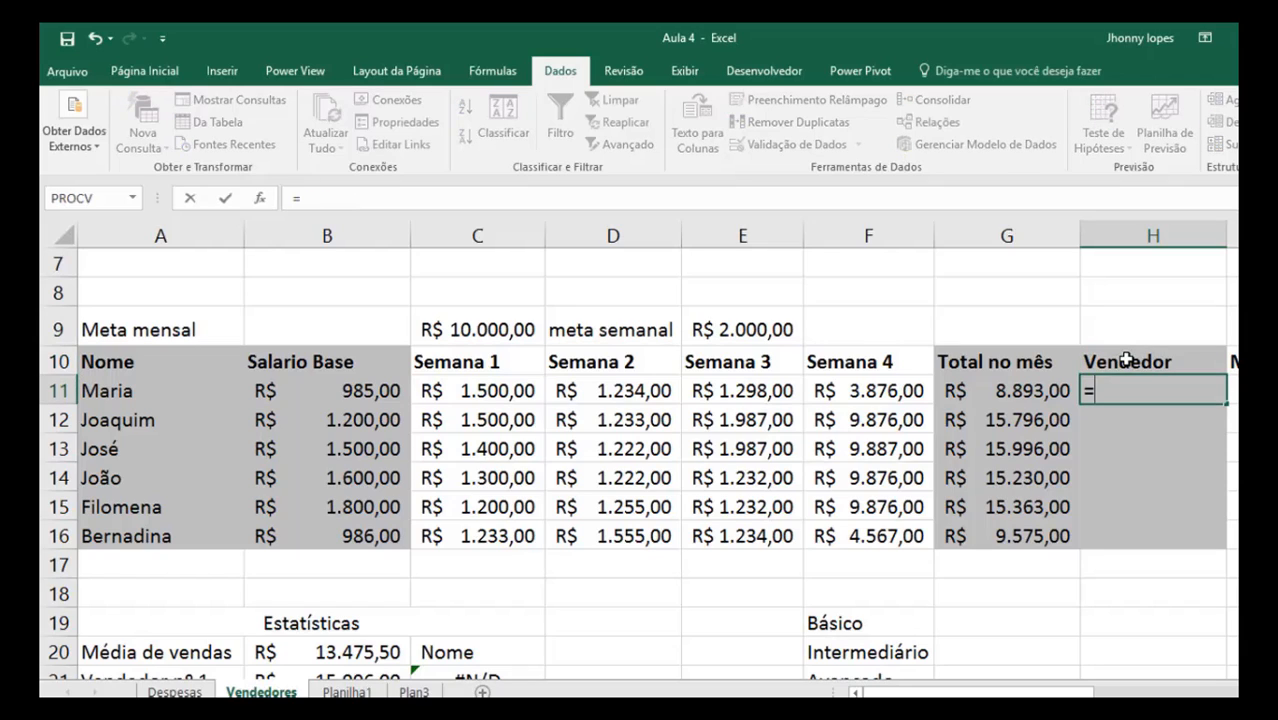
left_click(146, 394)
key("Return")
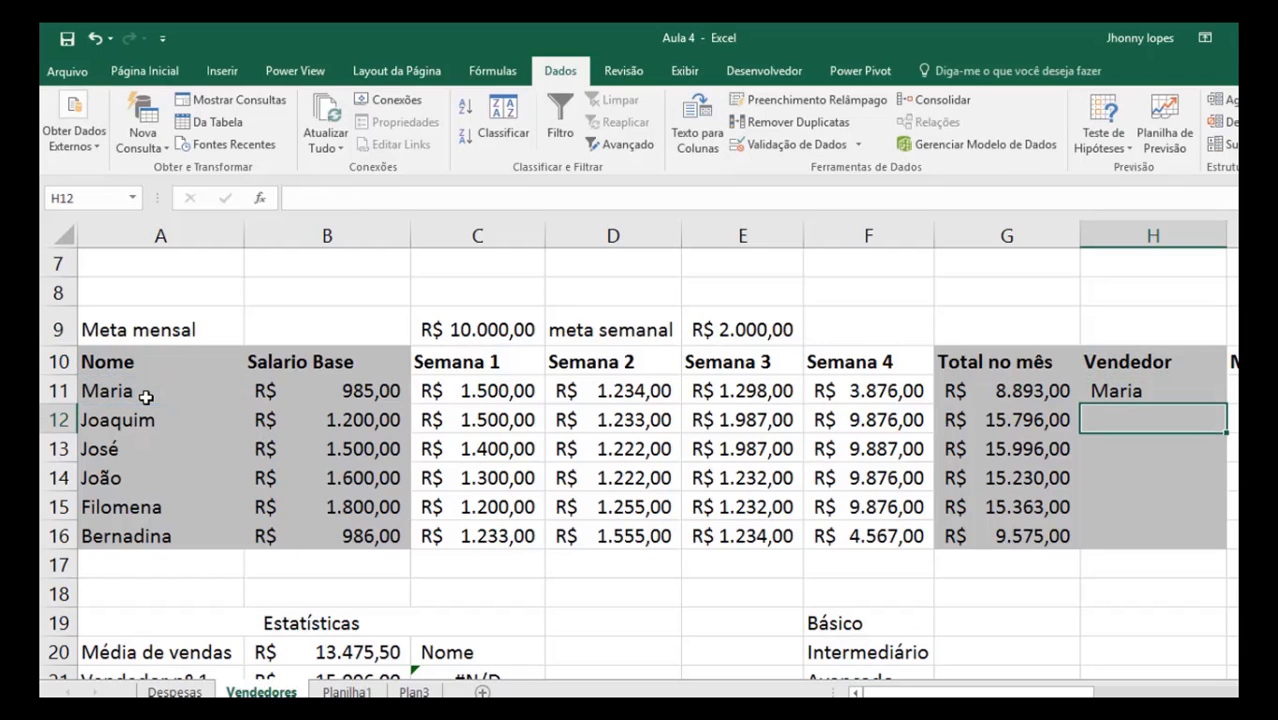
left_click(1188, 396)
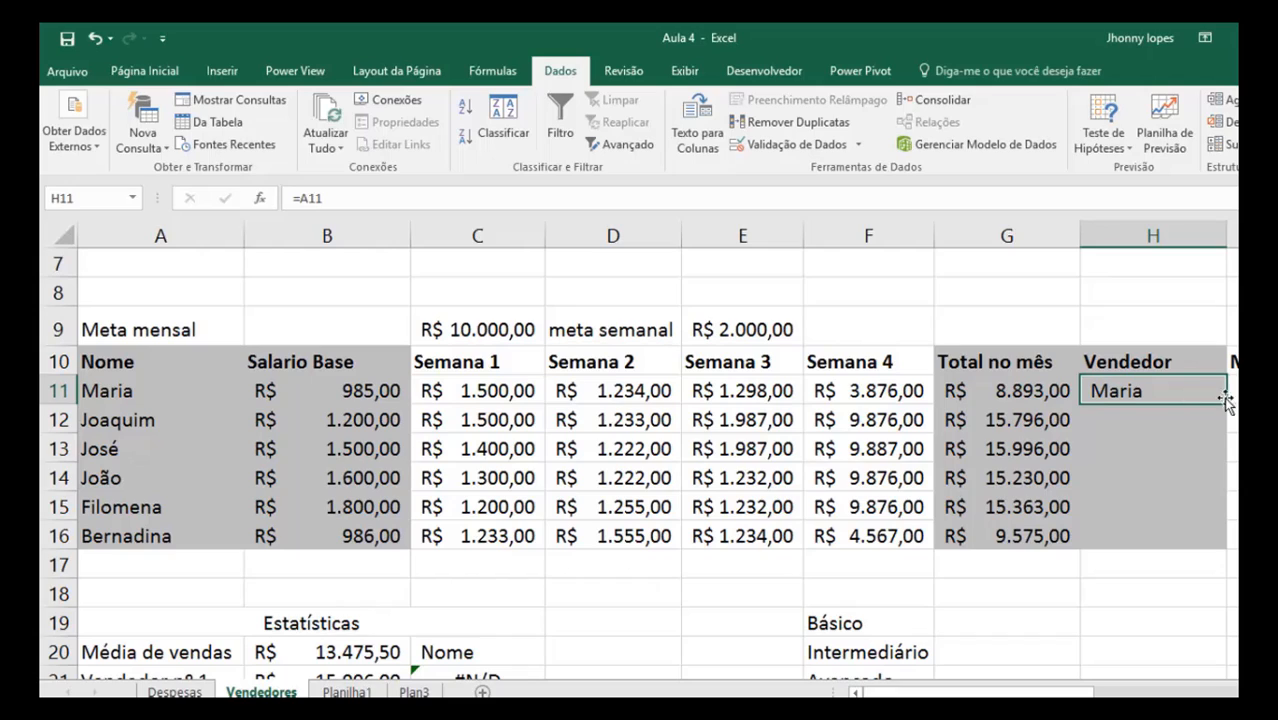
left_click_drag(1230, 406, 1196, 550)
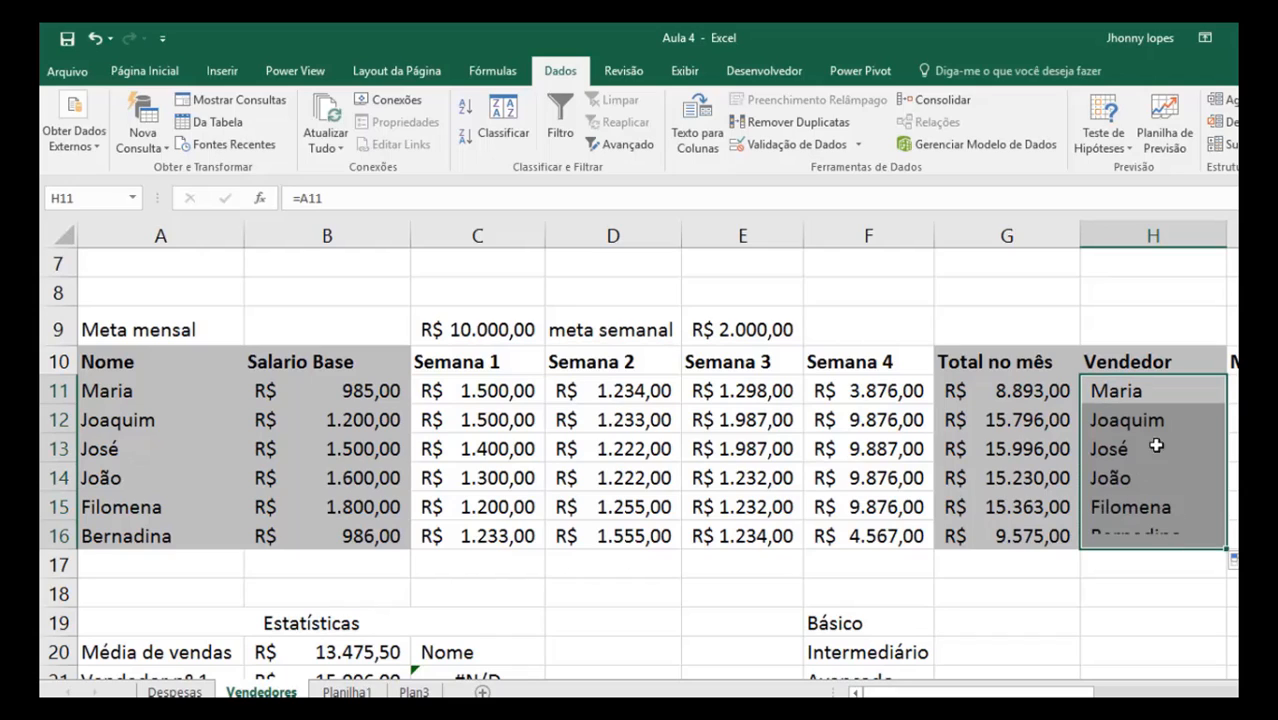
Name the range G11:H16, covering the Total no mês and Vendedor values, solucao
left_click_drag(972, 390, 1150, 536)
left_click(118, 192)
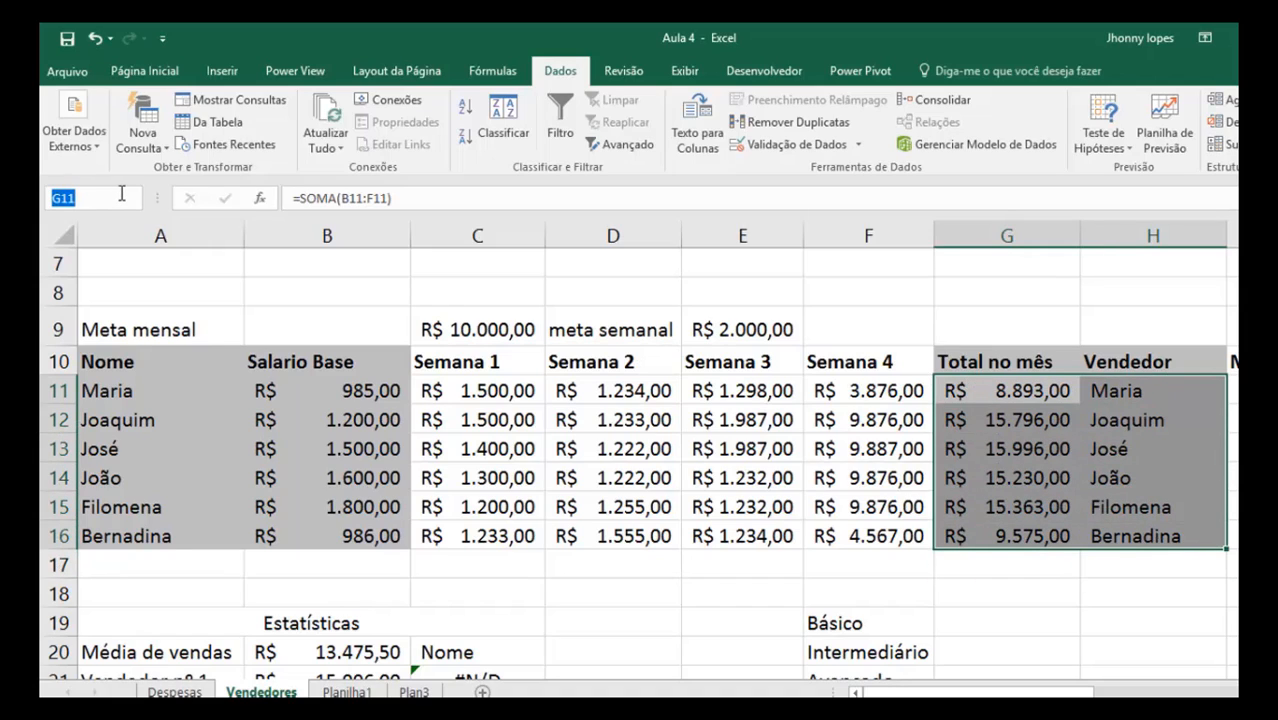
type("solucao")
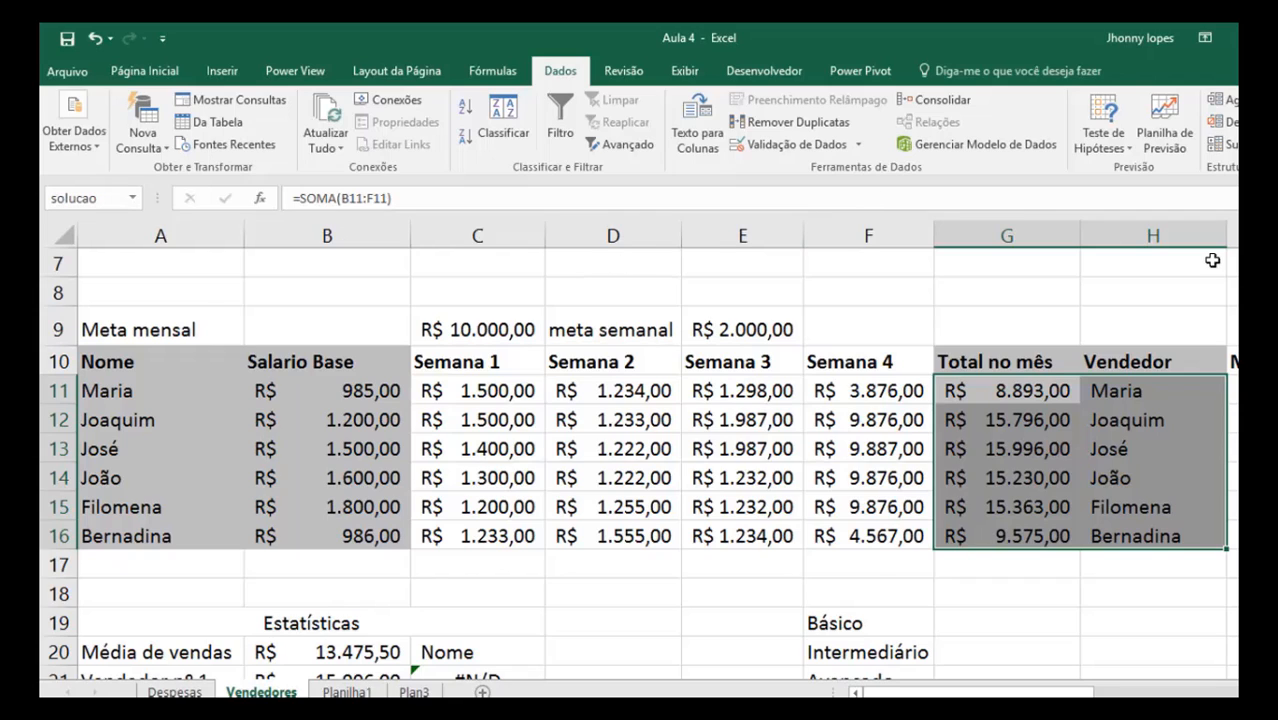
Hide the Vendedor column H
left_click(1150, 352)
left_click(1150, 237)
right_click(1152, 245)
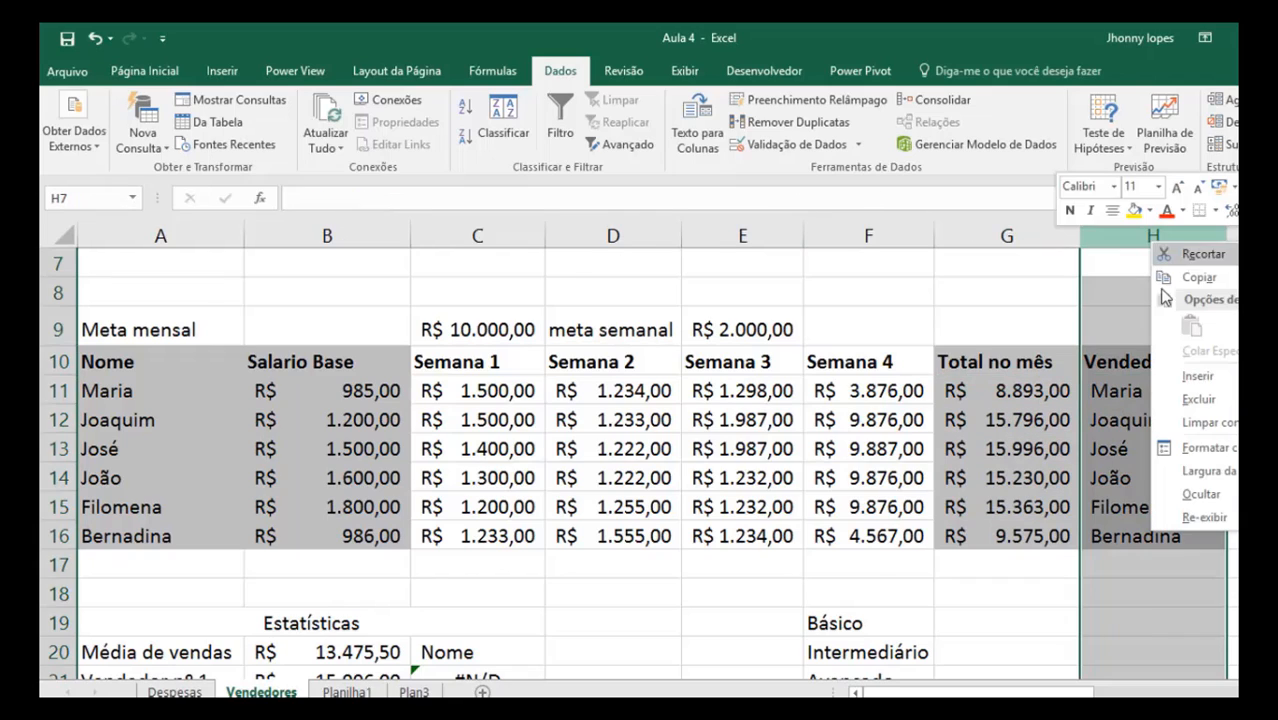
left_click(1200, 494)
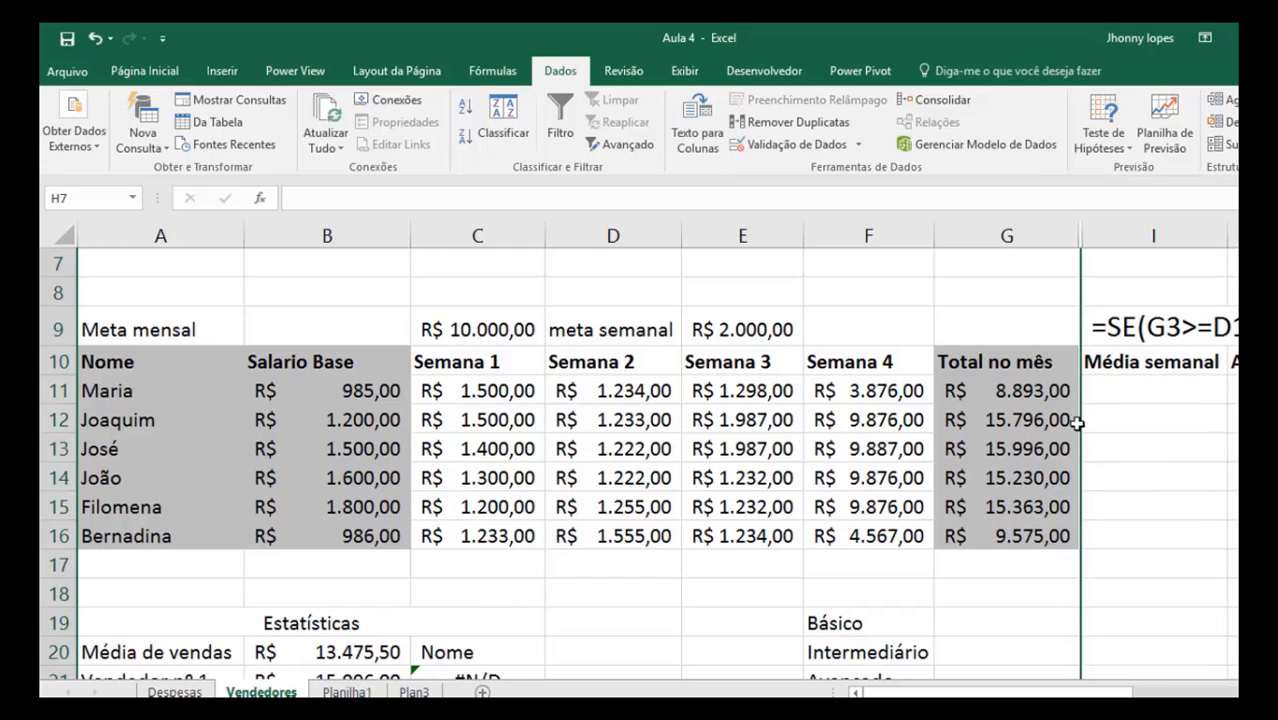
left_click(1030, 420)
Replace the formula in C21 with =PROCV(B21;solucao;2;0) to look up the top seller's name
scroll(1097, 406, "down", 2)
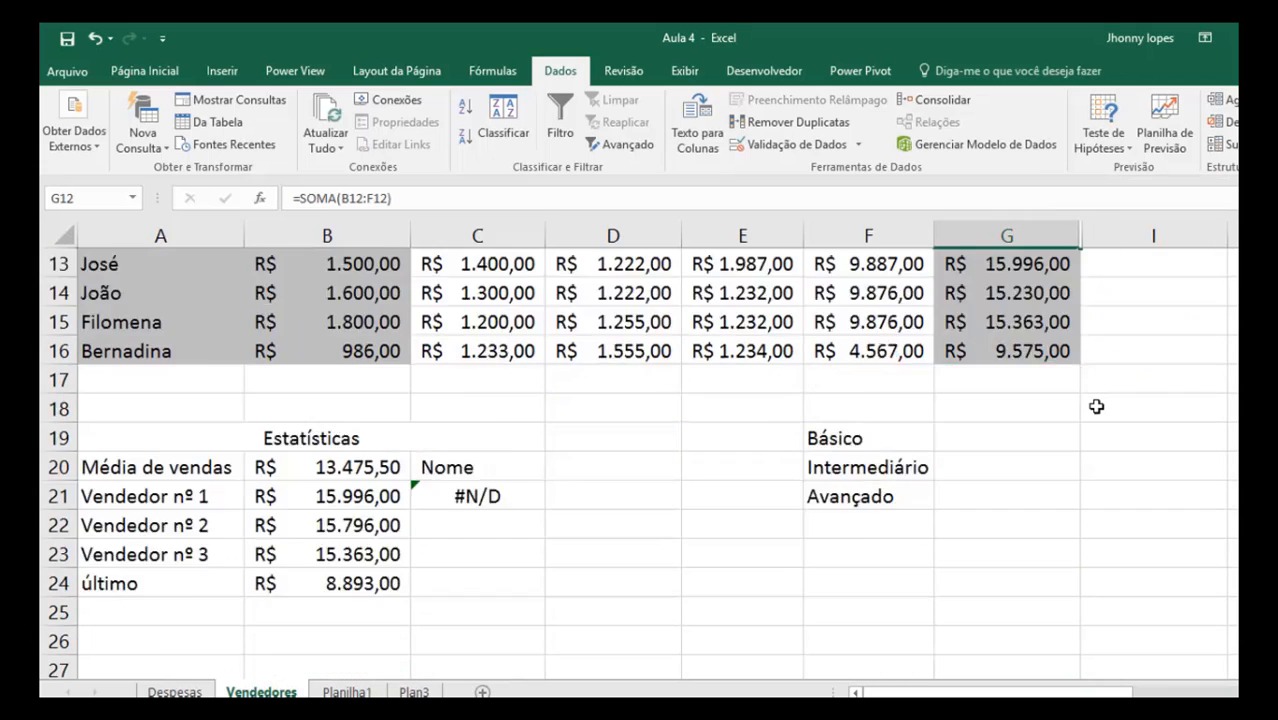
scroll(1097, 406, "up", 2)
scroll(1097, 406, "down", 2)
left_click(500, 495)
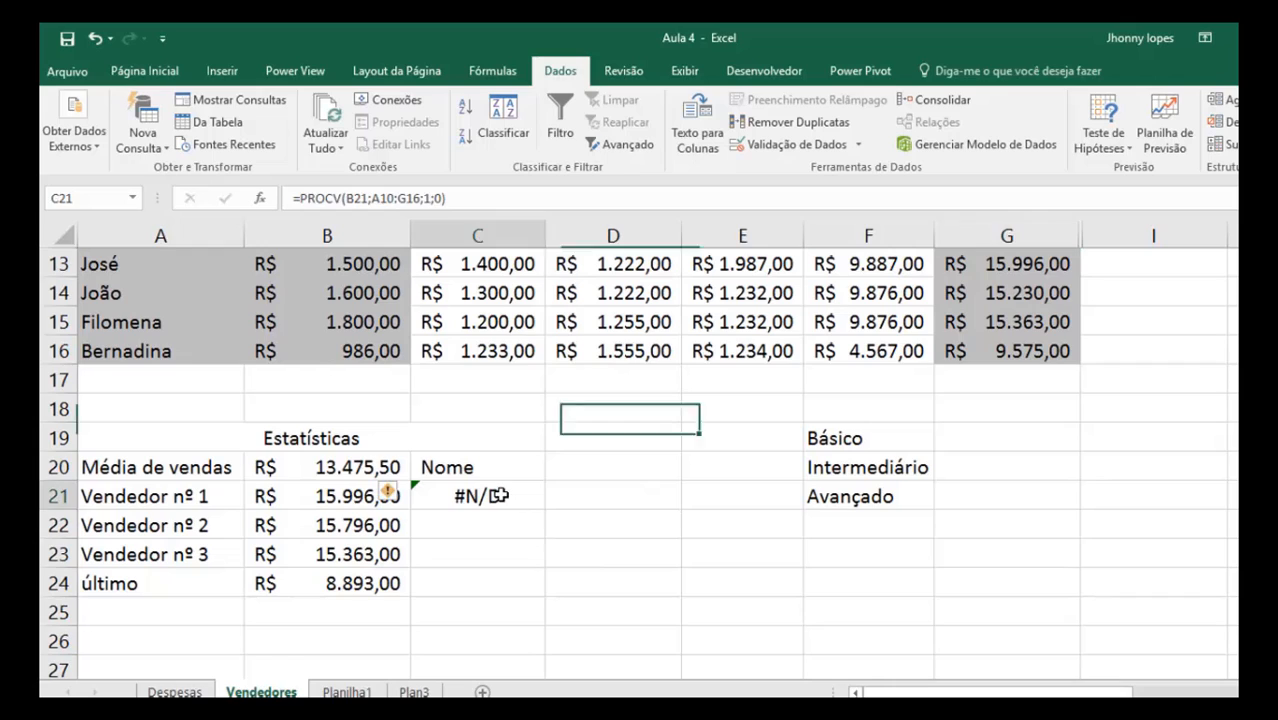
type("=procv(")
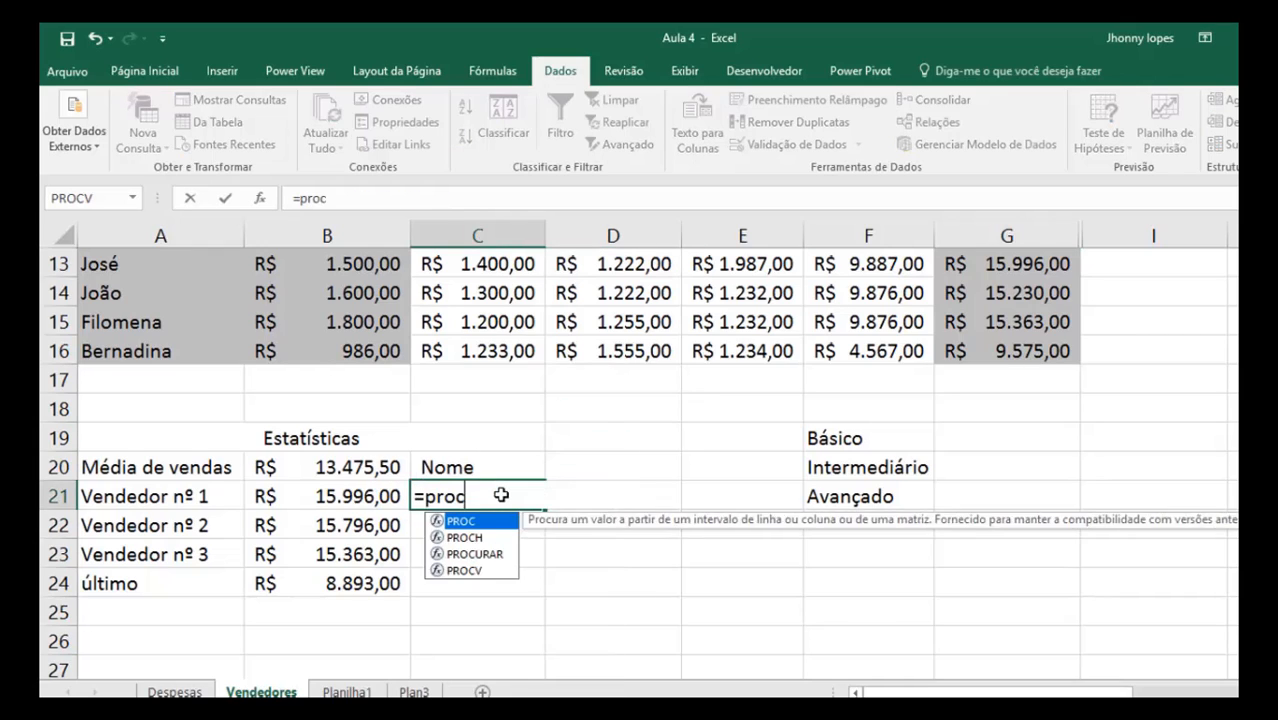
left_click(330, 497)
type(";")
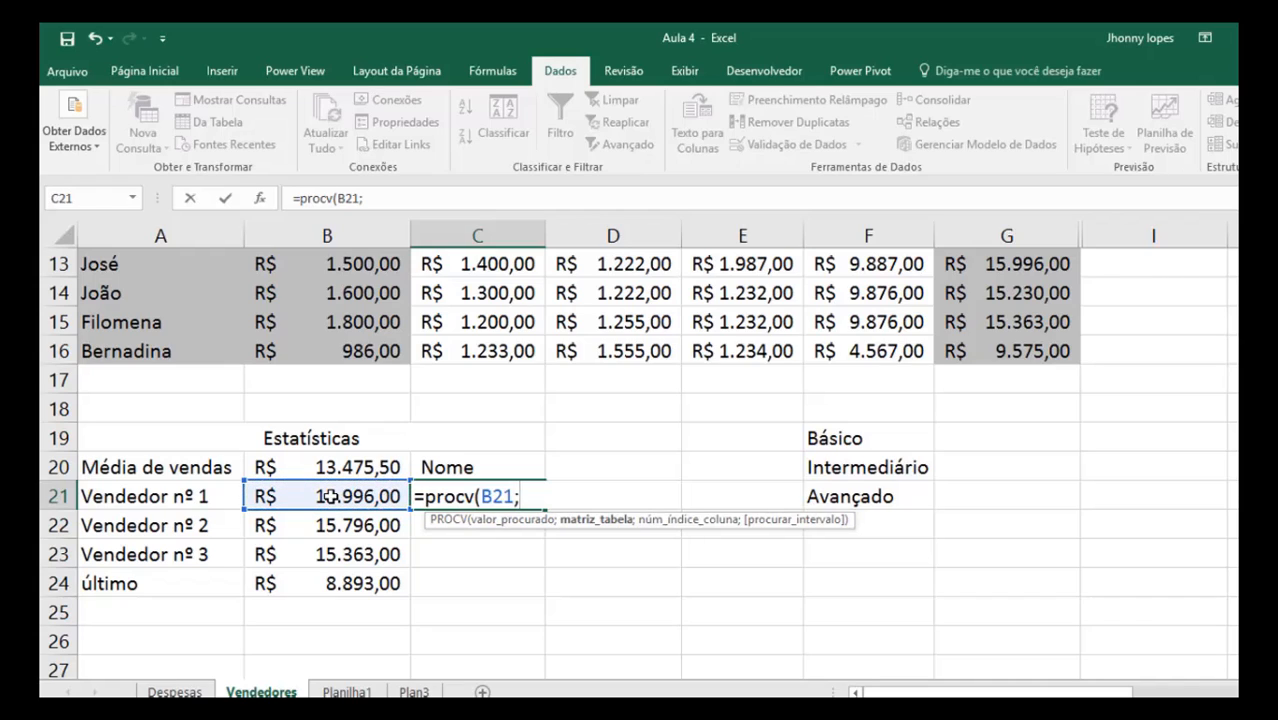
type("sol")
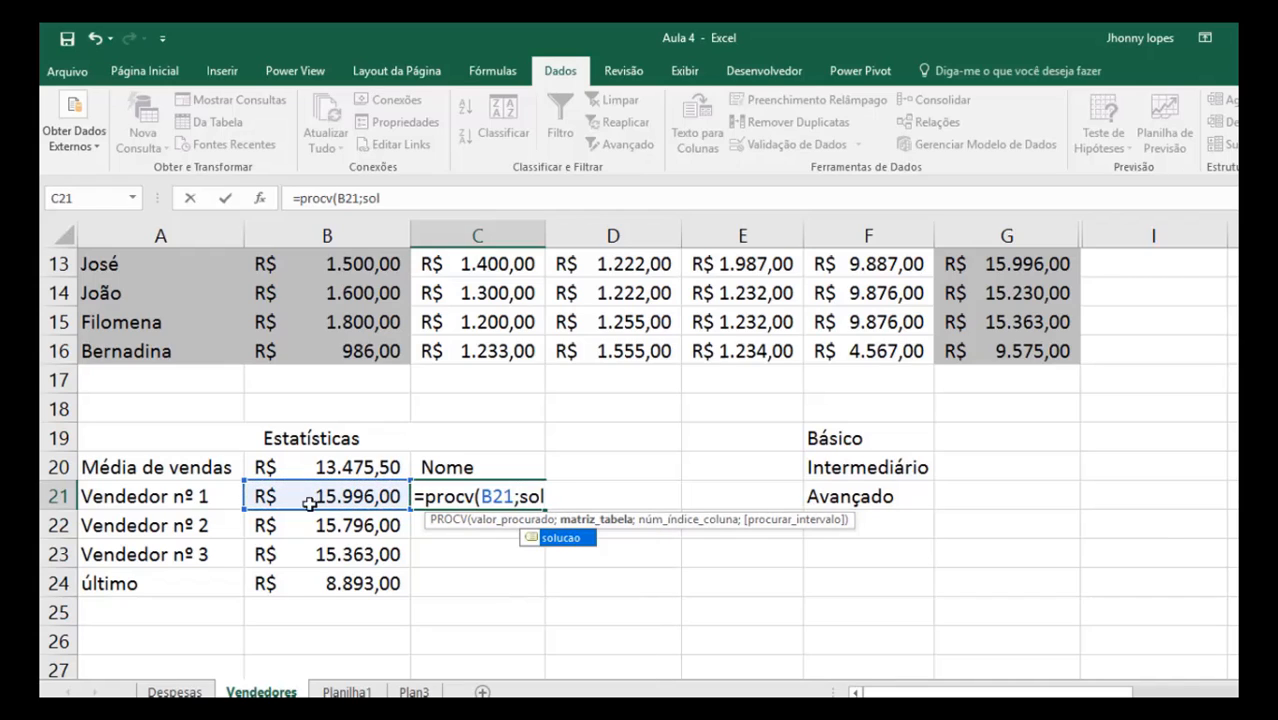
double_click(561, 538)
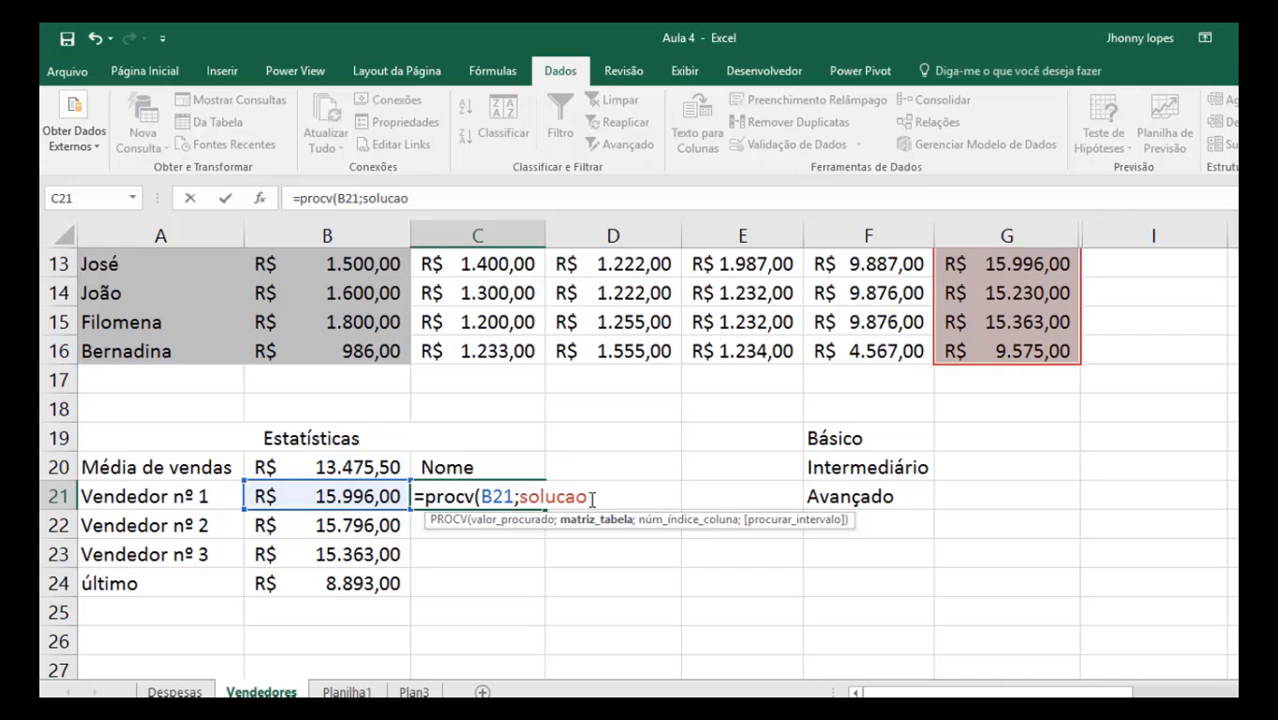
type(";")
scroll(1059, 393, "up", 3)
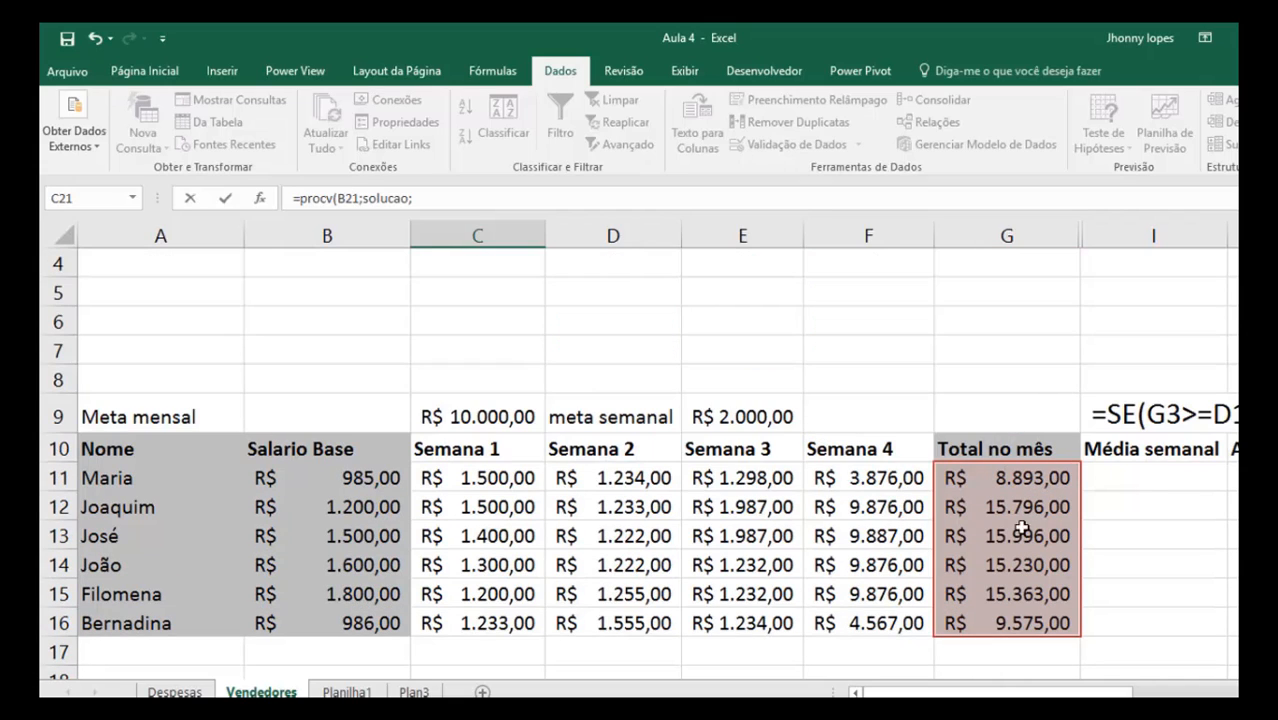
scroll(1152, 478, "down", 3)
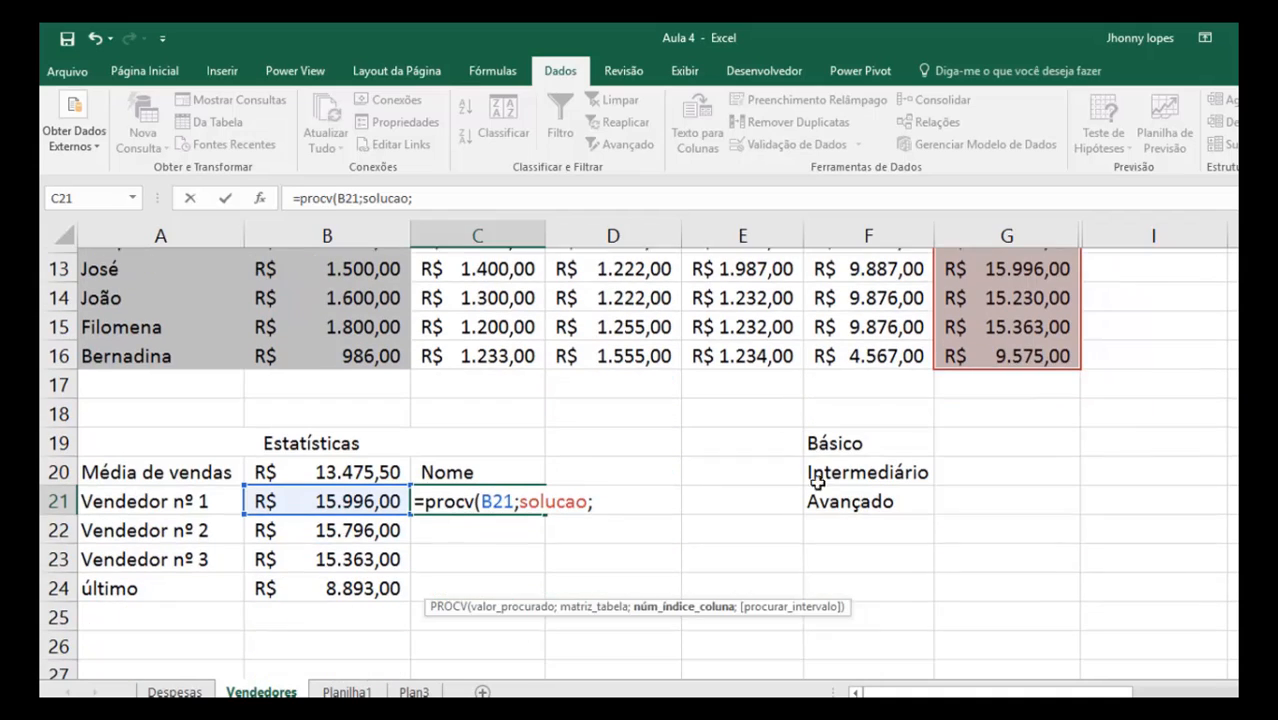
type("2;")
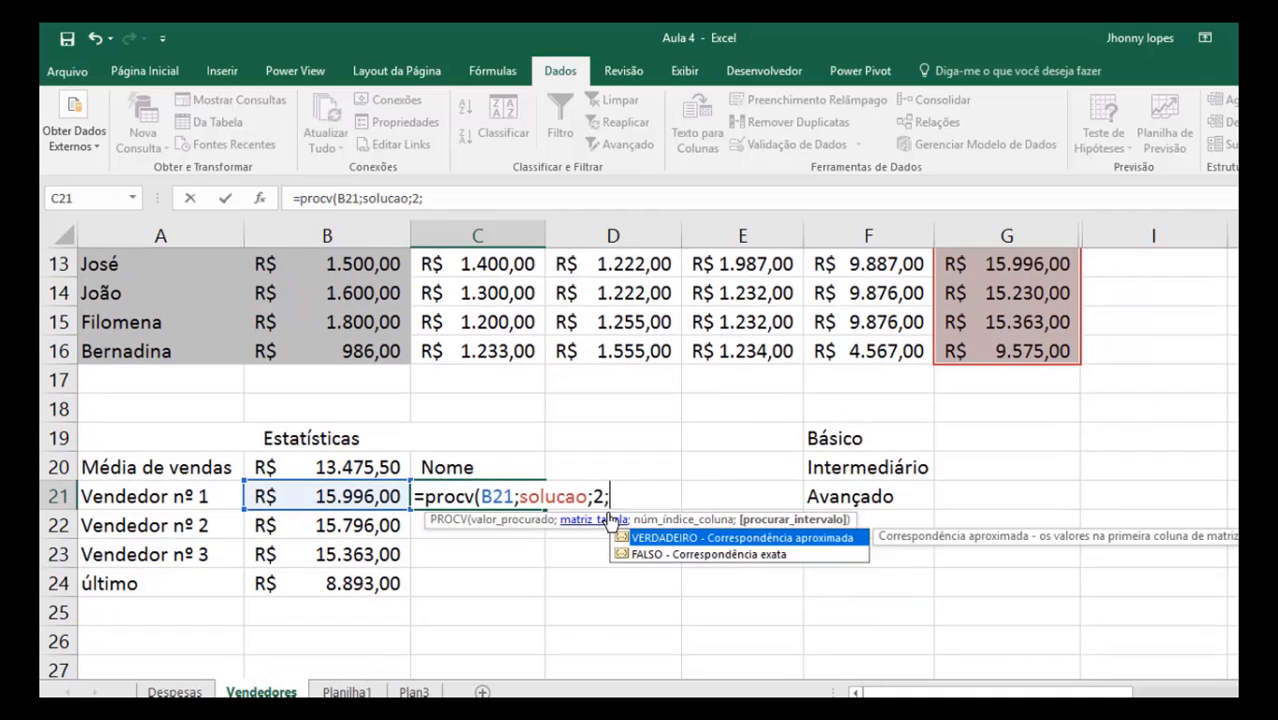
type("0)")
key("Return")
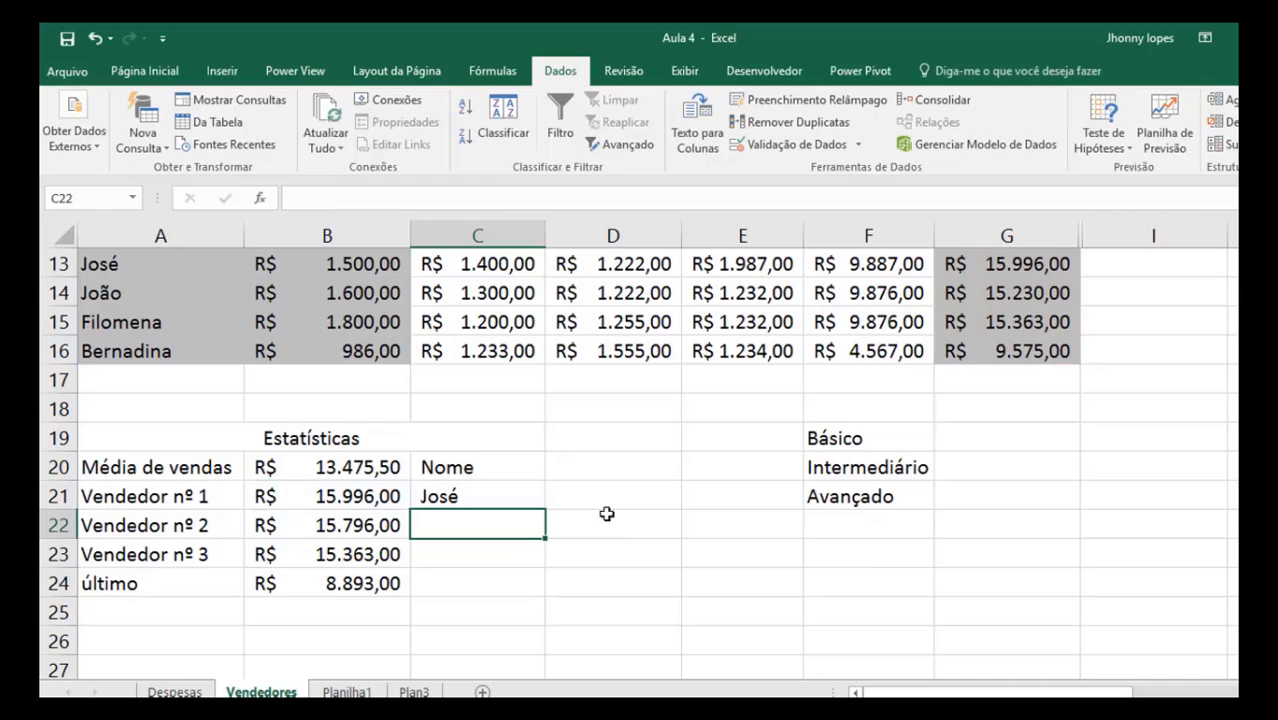
Fill the PROCV formula in C21 down to C24 and check the copied formulas
left_click(447, 496)
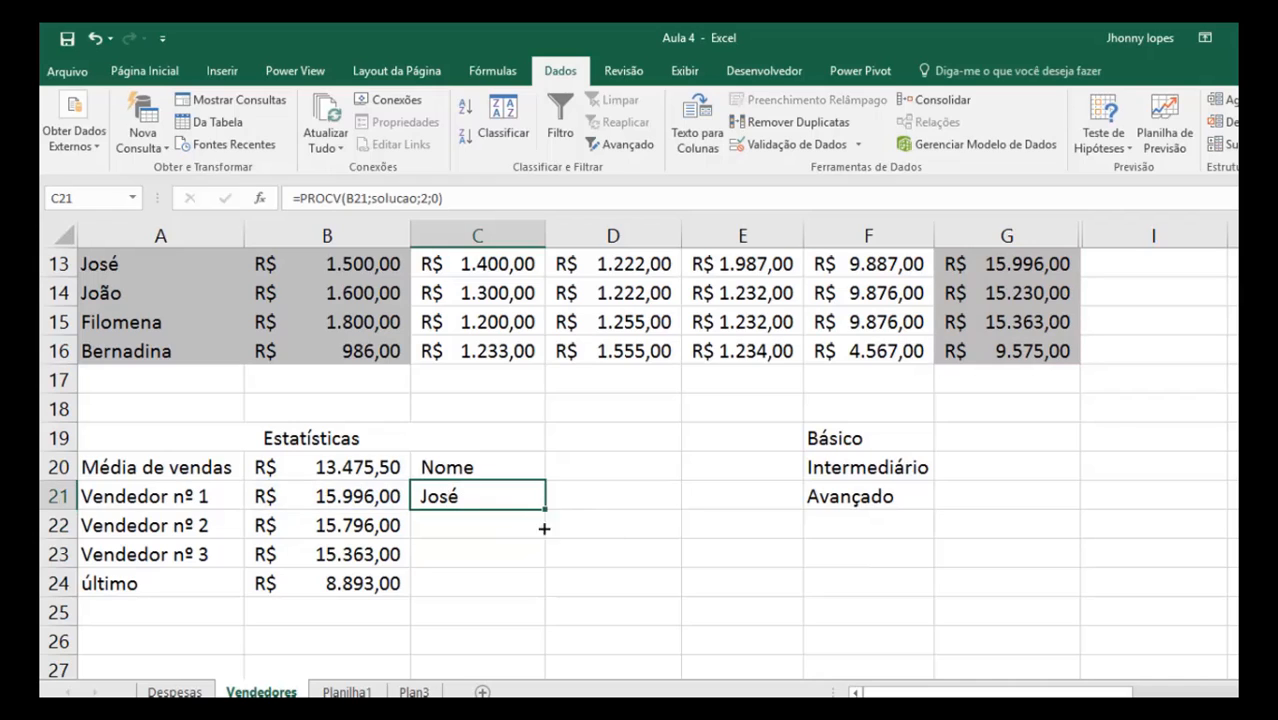
left_click_drag(544, 528, 539, 592)
left_click(496, 522)
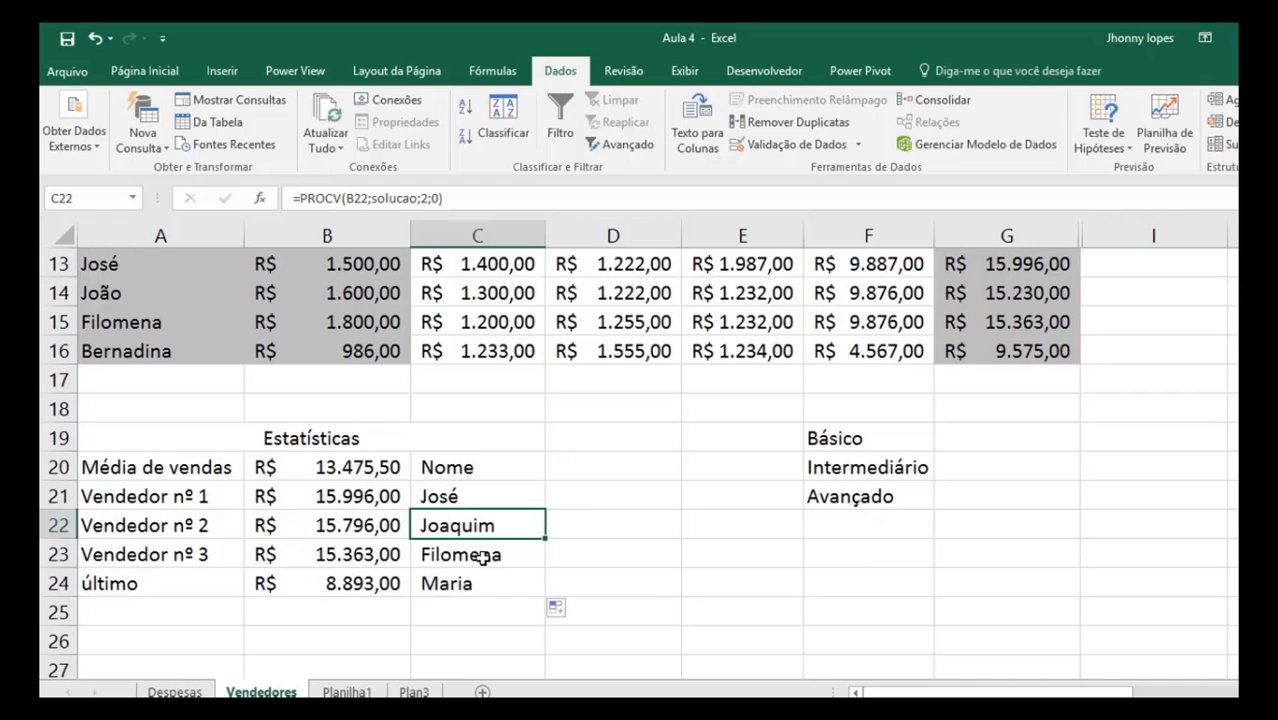
left_click(483, 557)
left_click(483, 590)
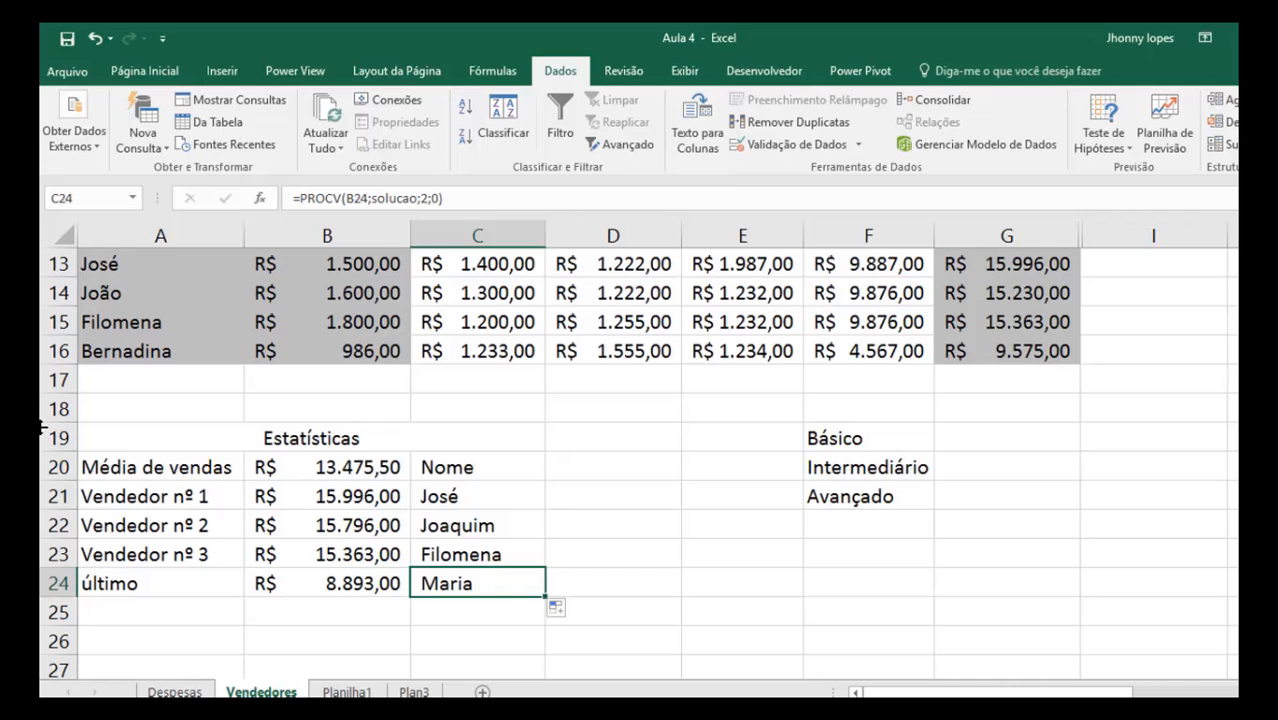
Review the Pesquisa lookup formula in B3, the sales table and the PROCV formula in C21
scroll(464, 399, "up", 7)
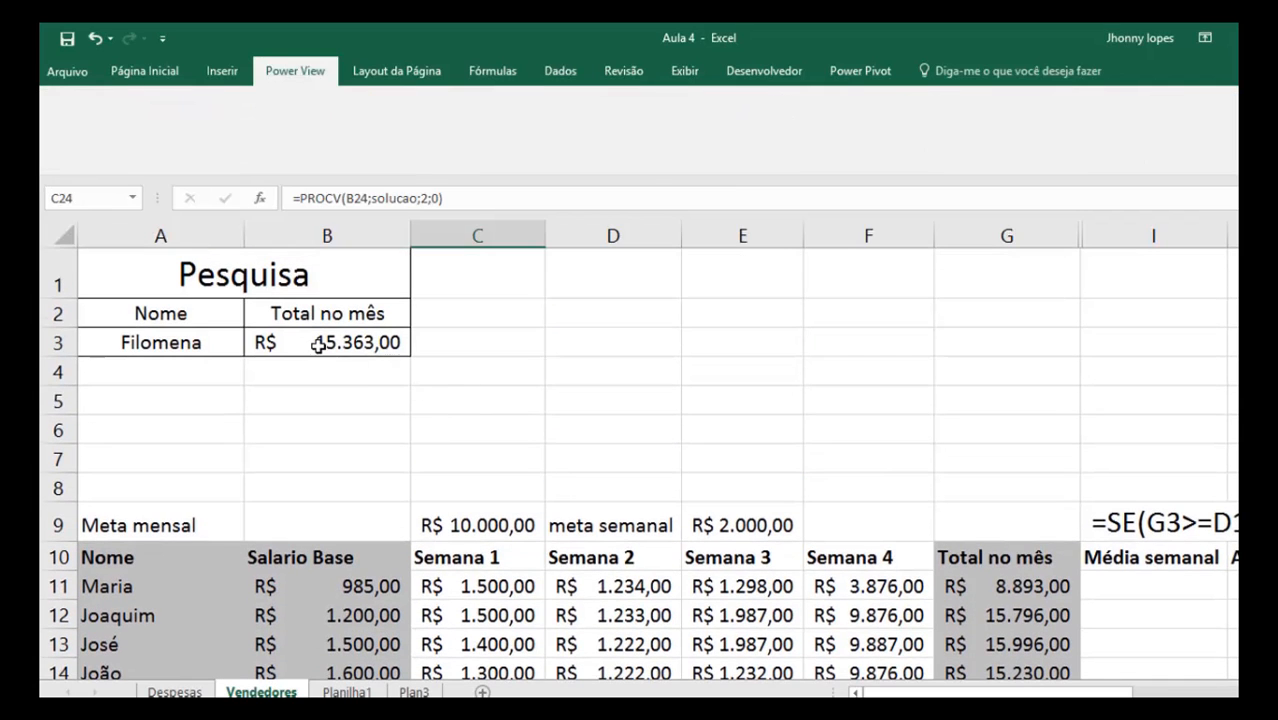
left_click(318, 344)
scroll(330, 340, "down", 5)
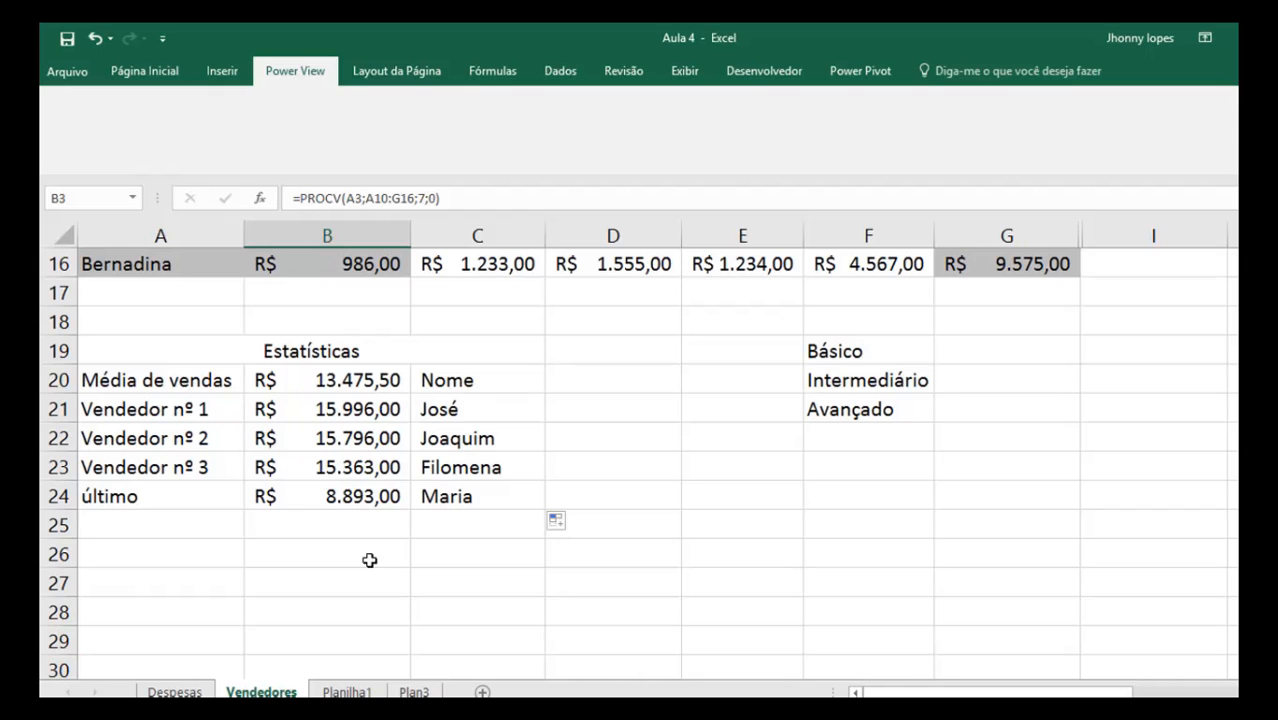
scroll(653, 534, "up", 4)
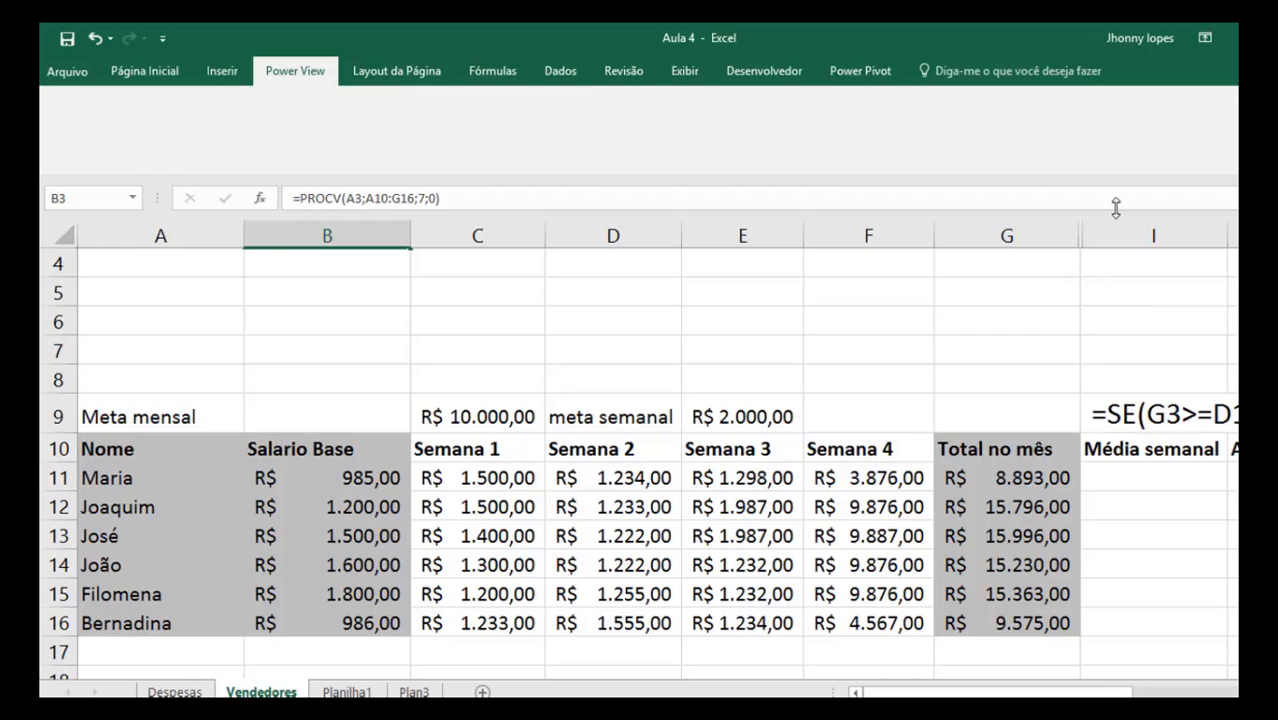
scroll(964, 379, "up", 1)
scroll(654, 398, "down", 2)
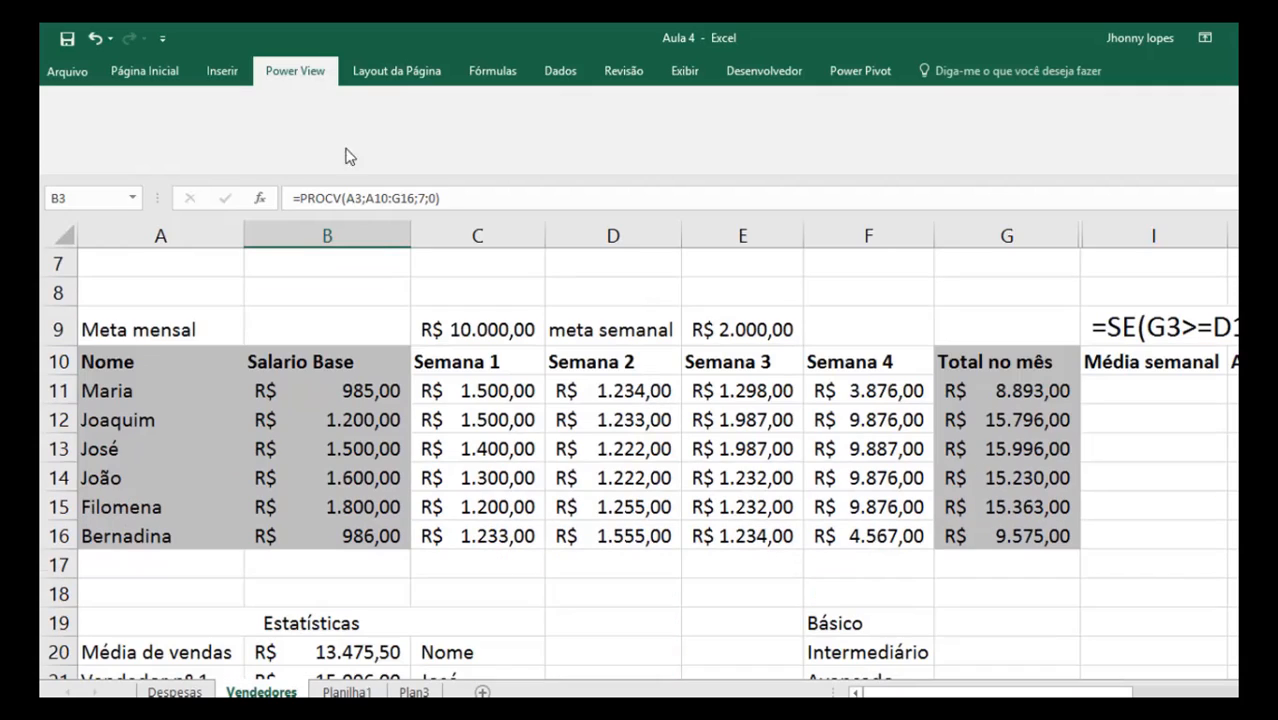
left_click(366, 72)
left_click(217, 72)
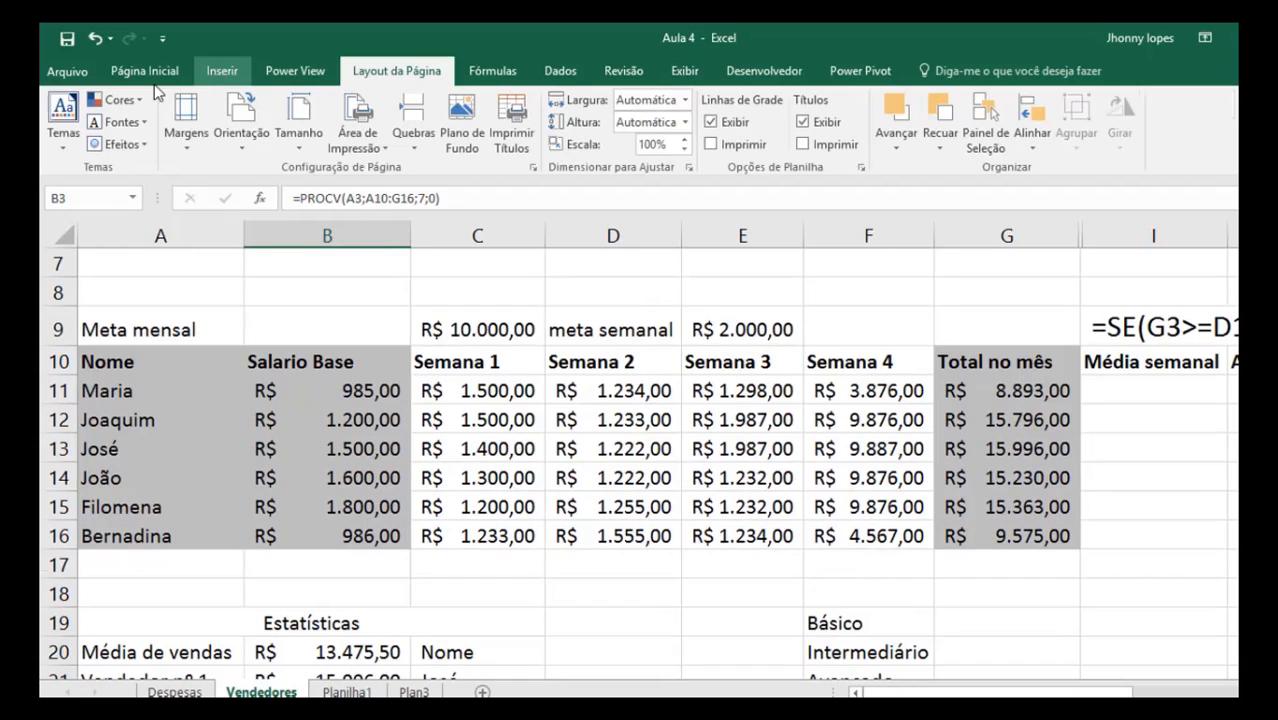
left_click(150, 74)
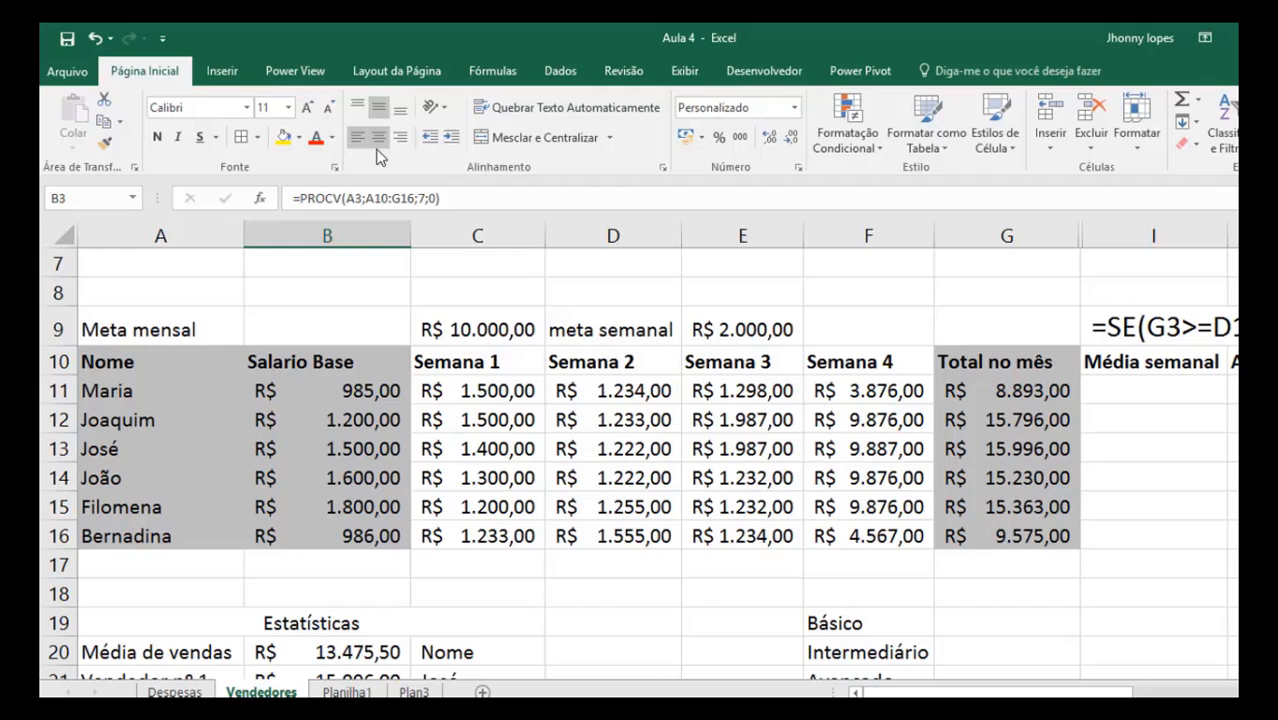
scroll(378, 155, "down", 1)
scroll(410, 212, "down", 1)
scroll(625, 334, "down", 3)
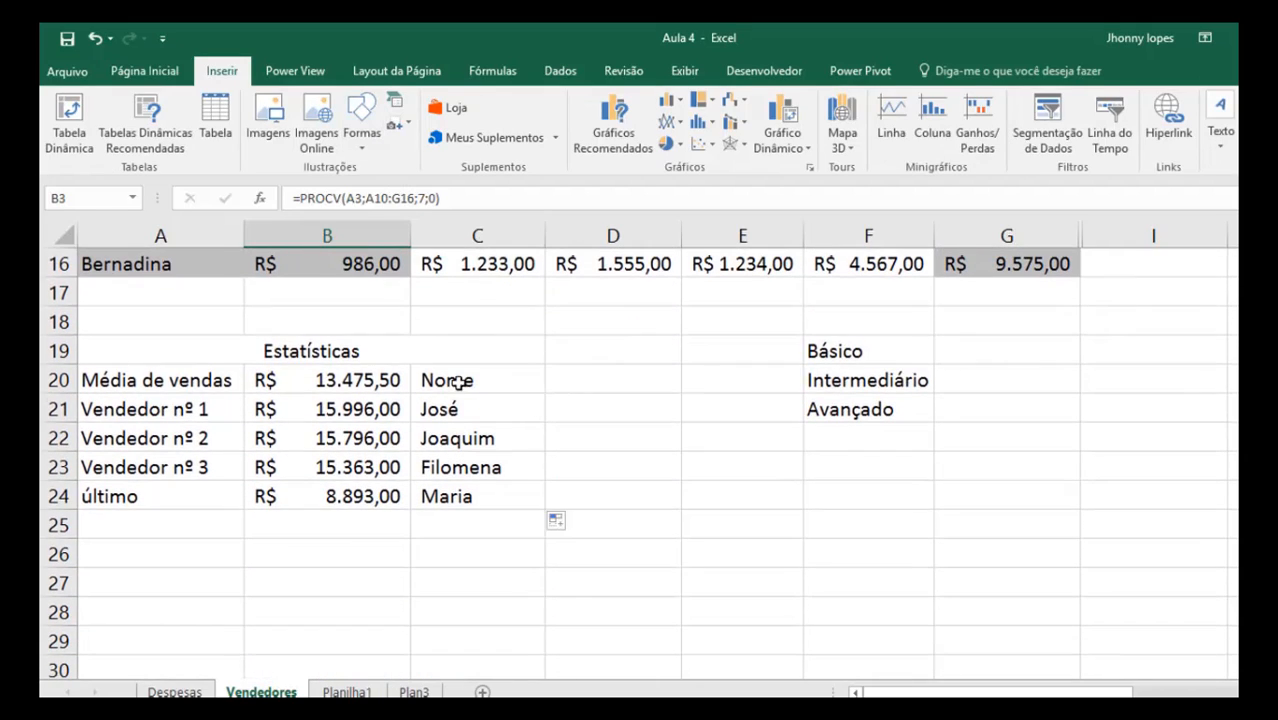
left_click(466, 411)
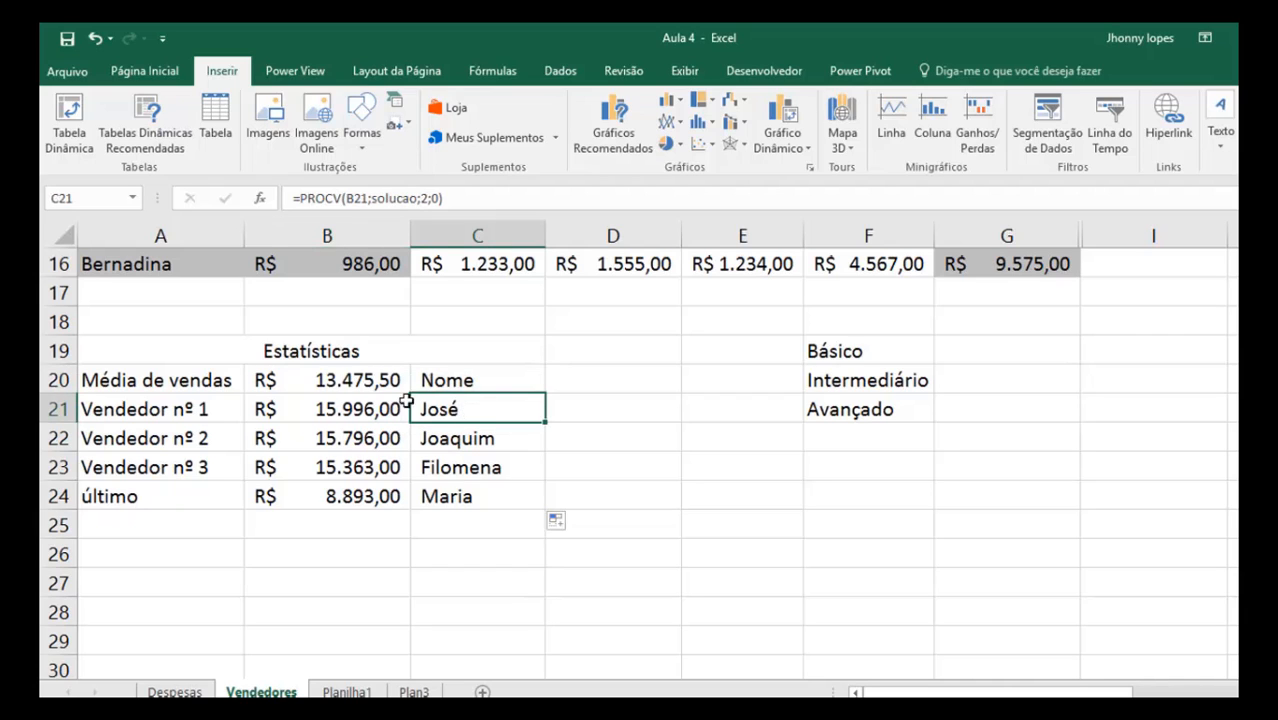
scroll(452, 465, "up", 1)
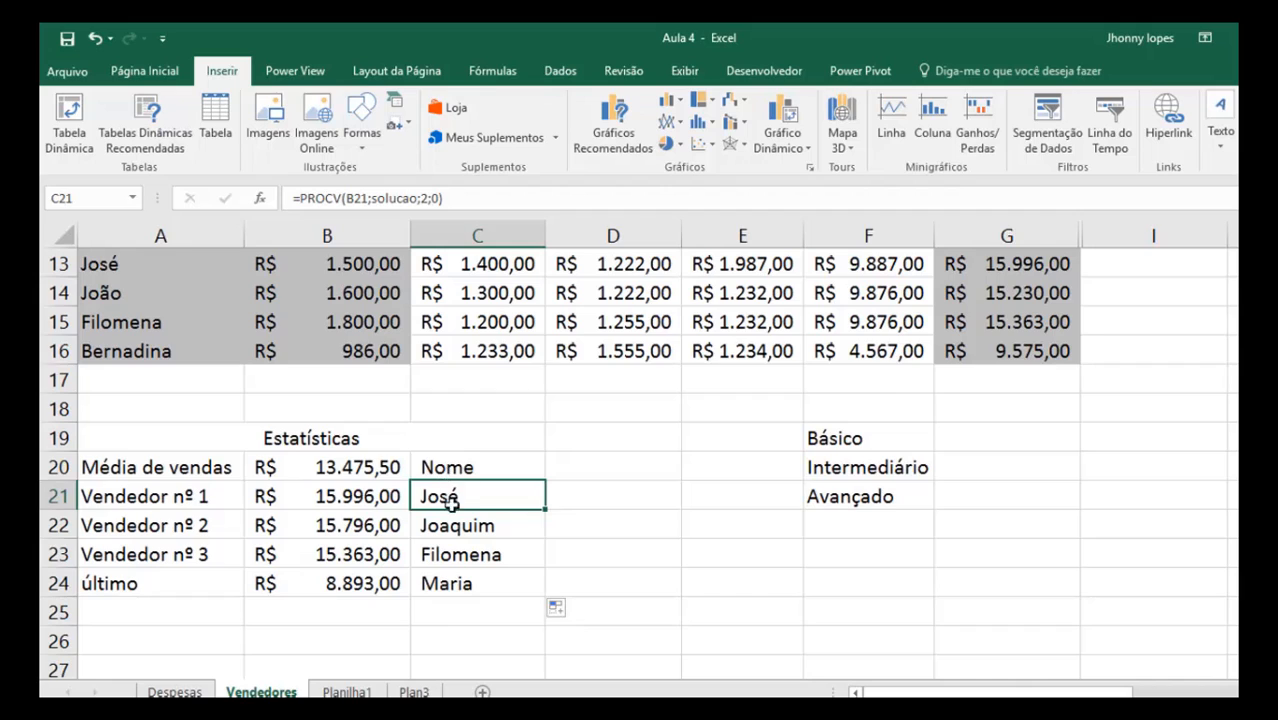
Unhide the Vendedor helper column H and delete it from the sheet
scroll(455, 495, "up", 4)
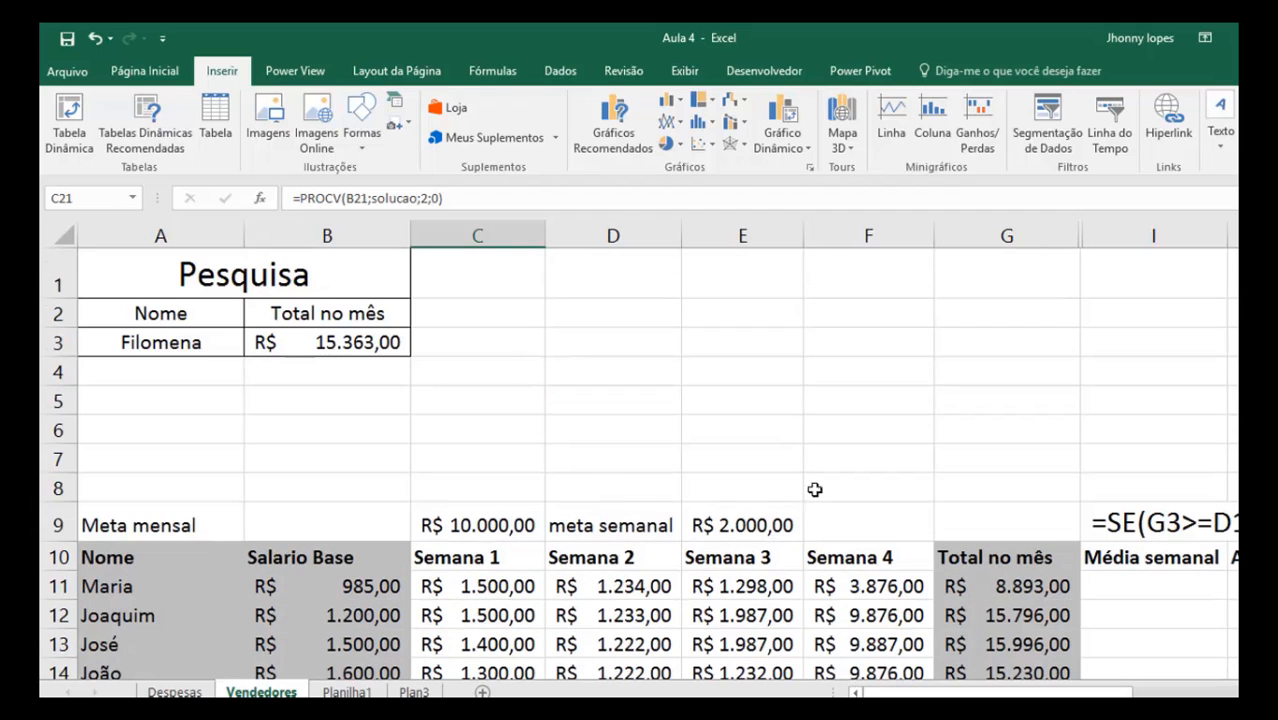
right_click(1082, 242)
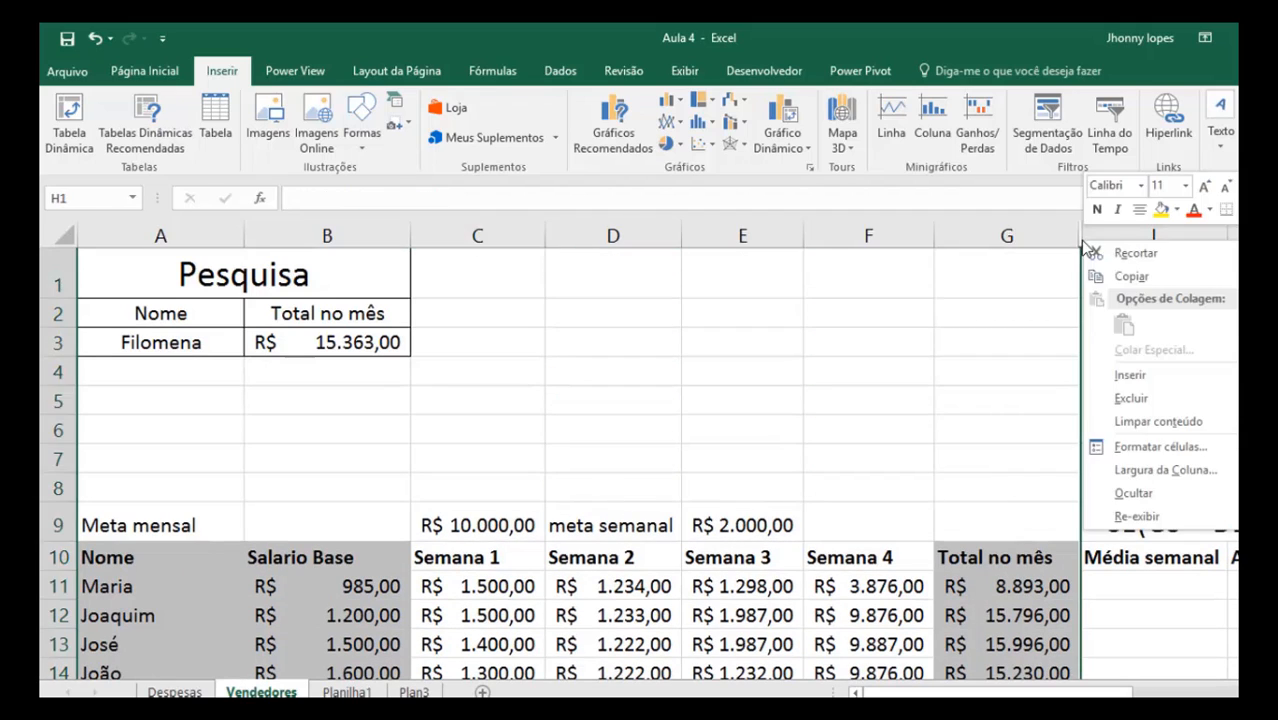
left_click(1126, 516)
right_click(1152, 236)
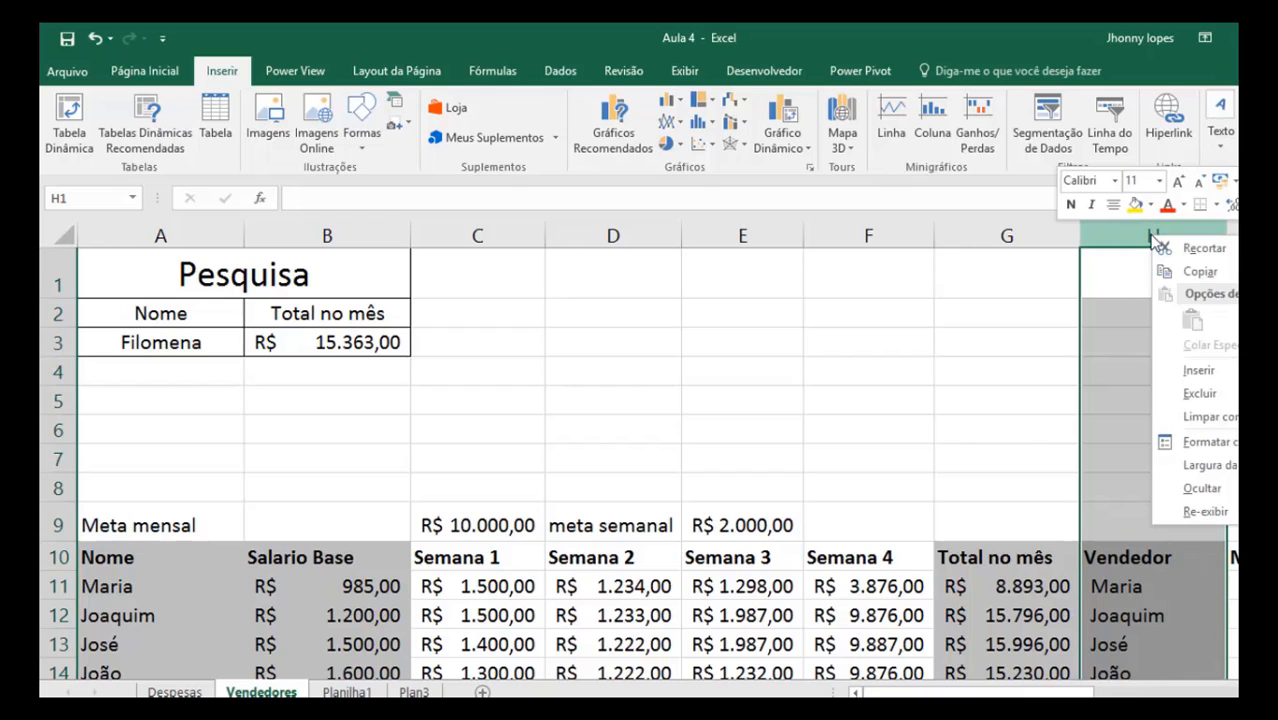
left_click(1200, 394)
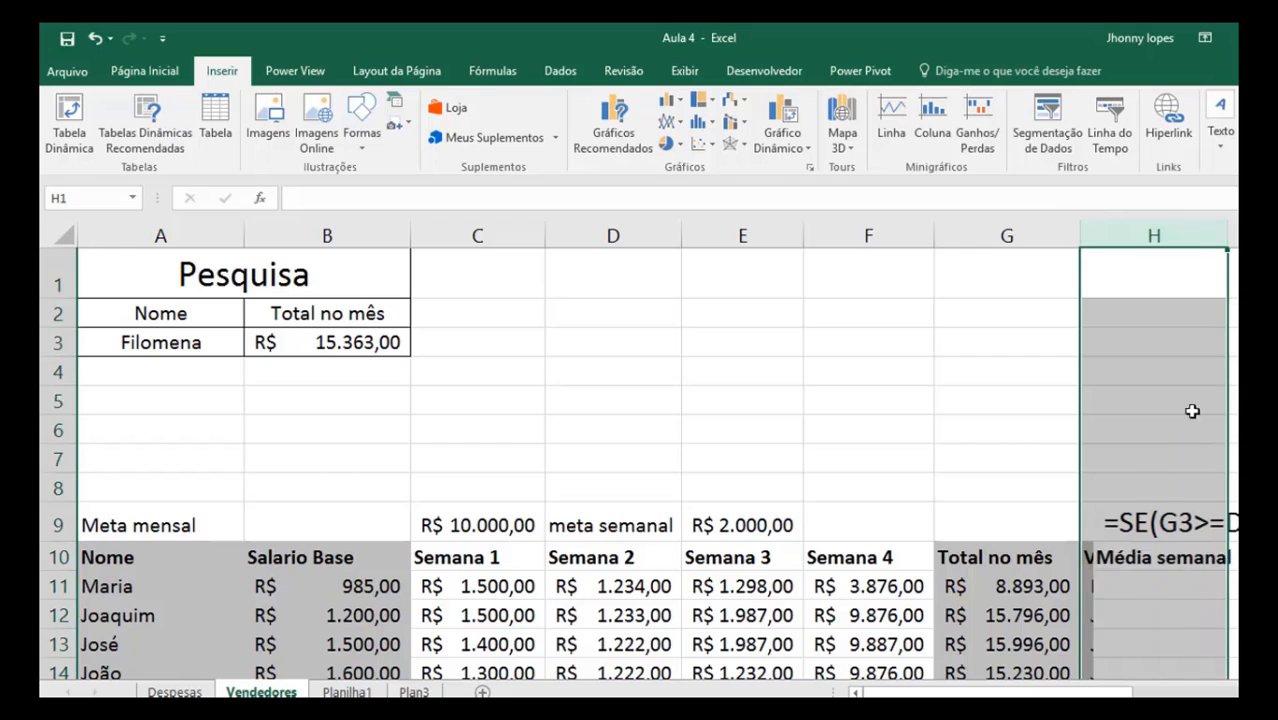
Check the PROCV formulas under Nome in the Estatísticas table and clear the range C21:C24
scroll(1140, 512, "down", 4)
left_click(458, 496)
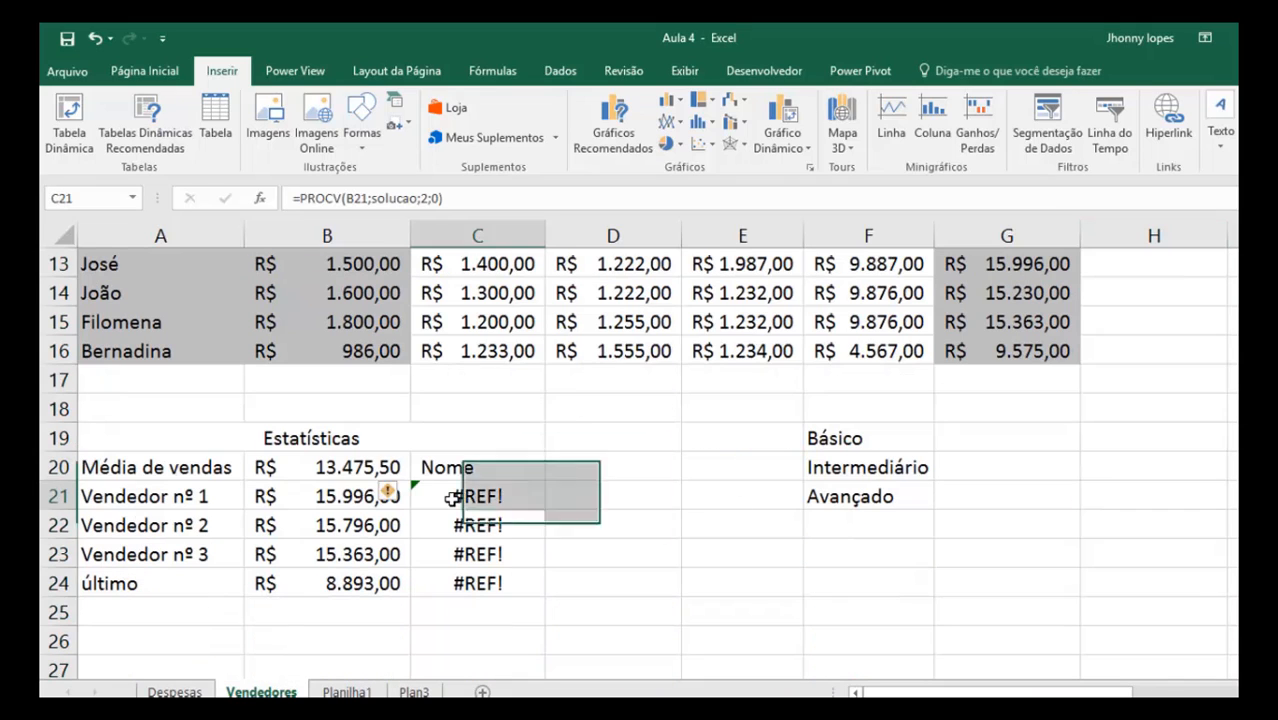
left_click(466, 524)
left_click(468, 556)
left_click(466, 578)
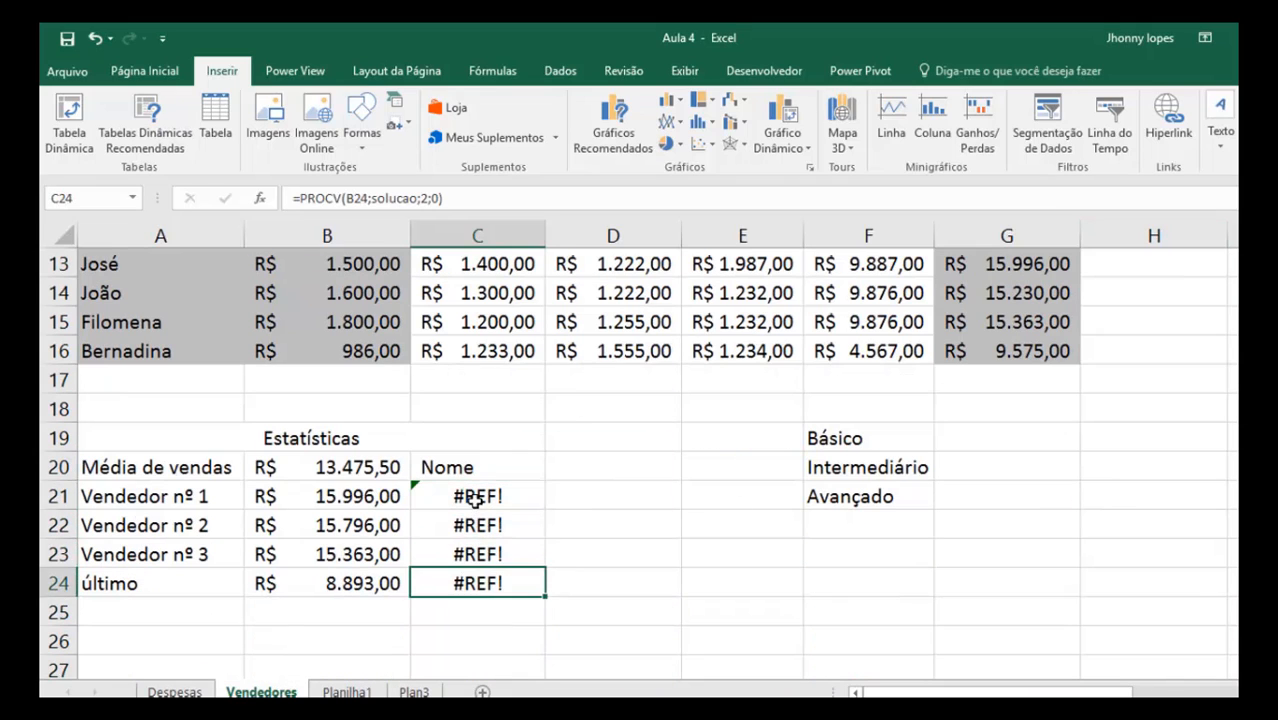
left_click_drag(470, 496, 464, 582)
key("Delete")
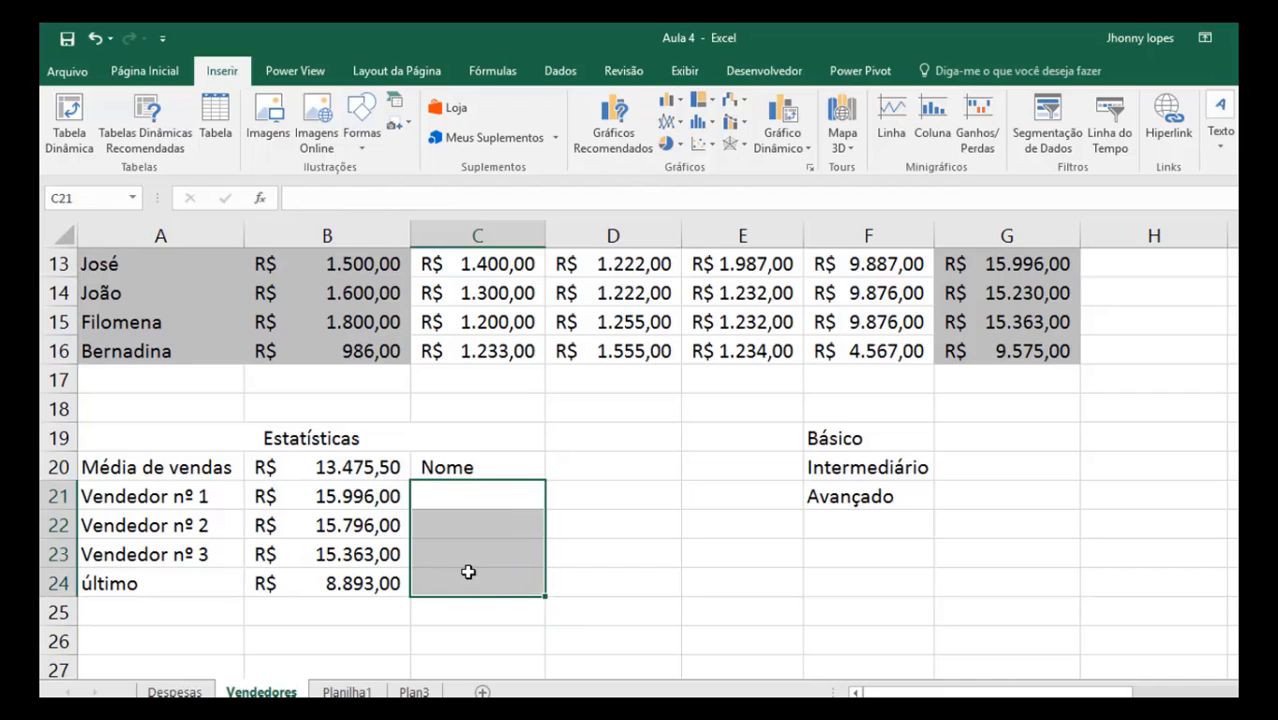
left_click(452, 490)
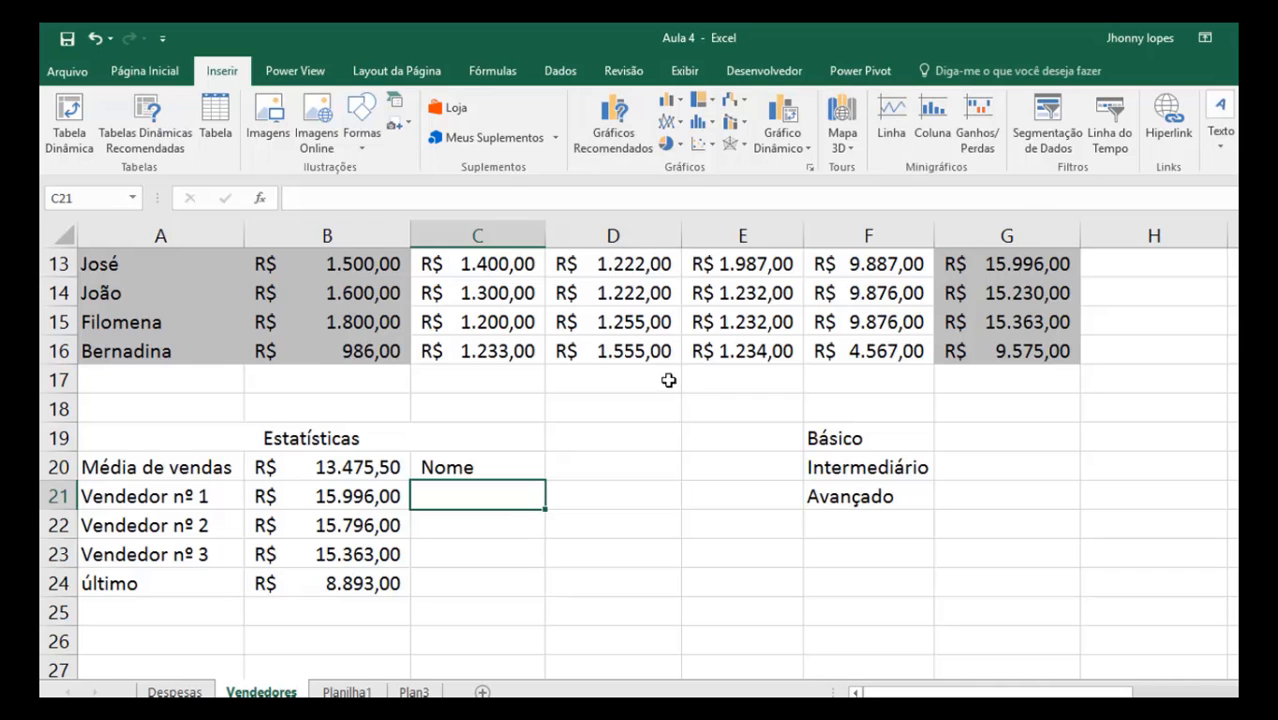
Compare the Pesquisa lookup formula in B3 with the Estatísticas table and select the empty cell C21
scroll(665, 380, "up", 2)
scroll(625, 350, "up", 2)
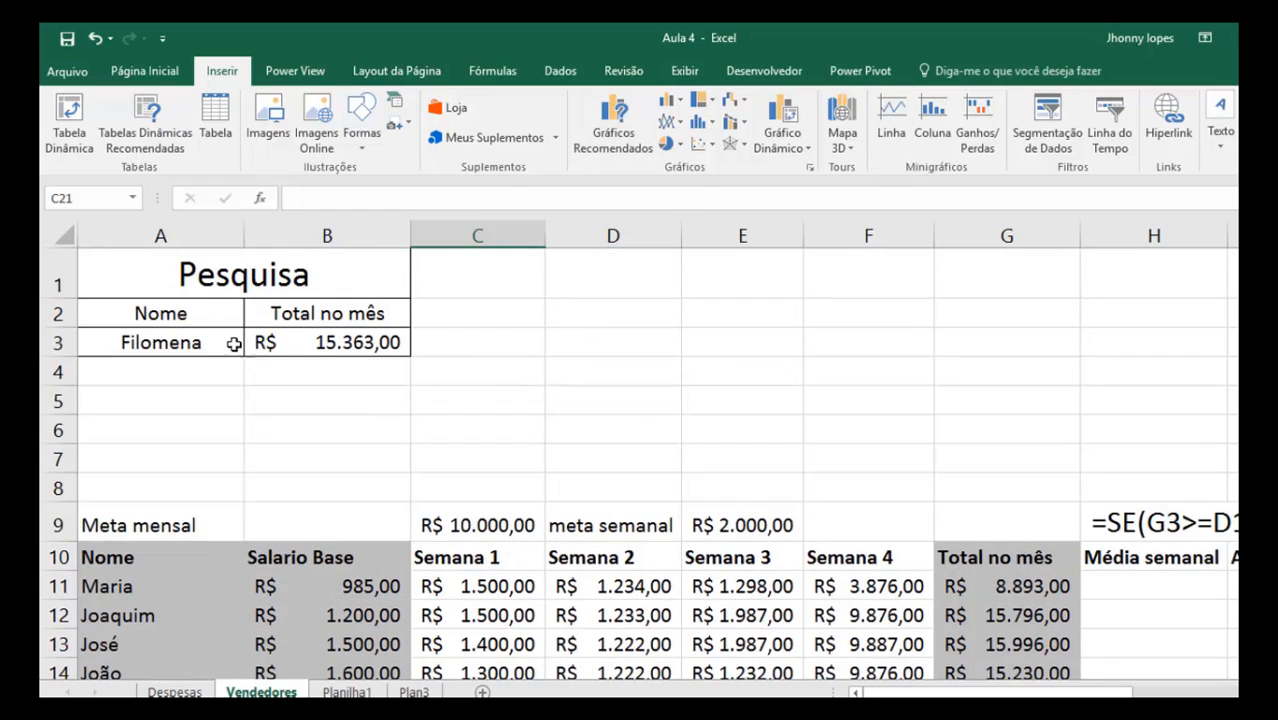
left_click(279, 335)
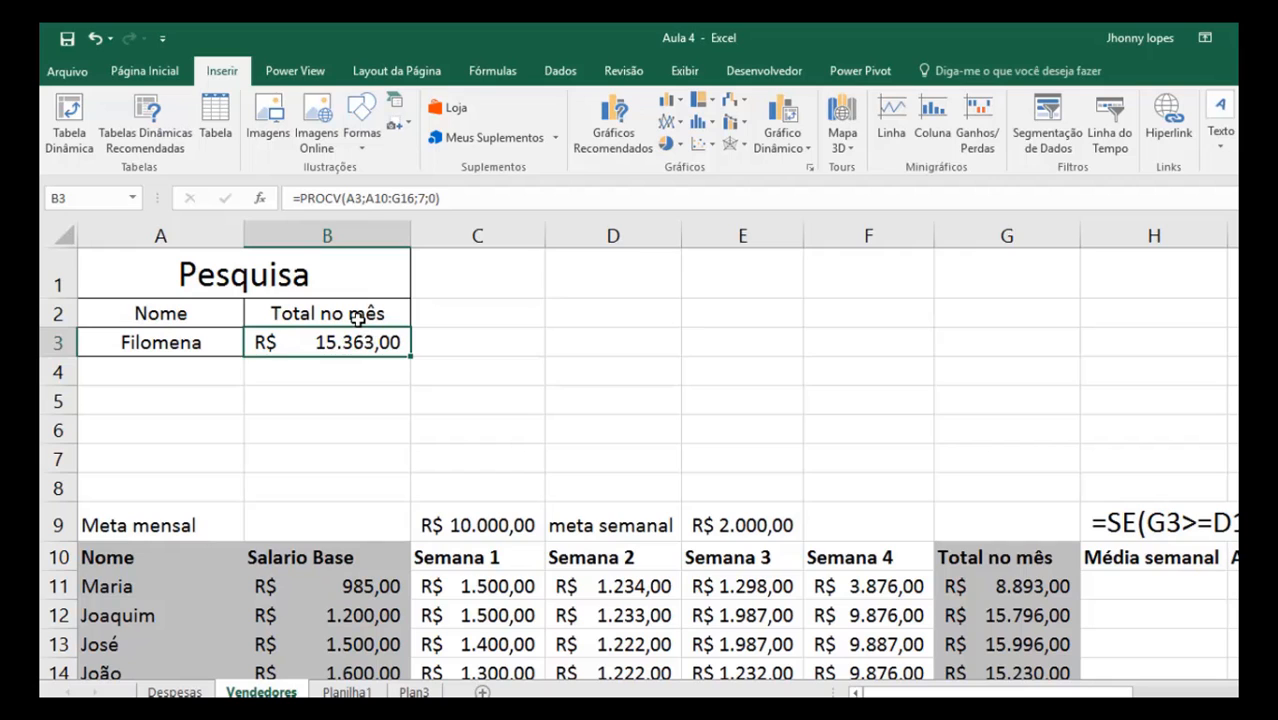
scroll(368, 341, "down", 2)
scroll(368, 358, "down", 2)
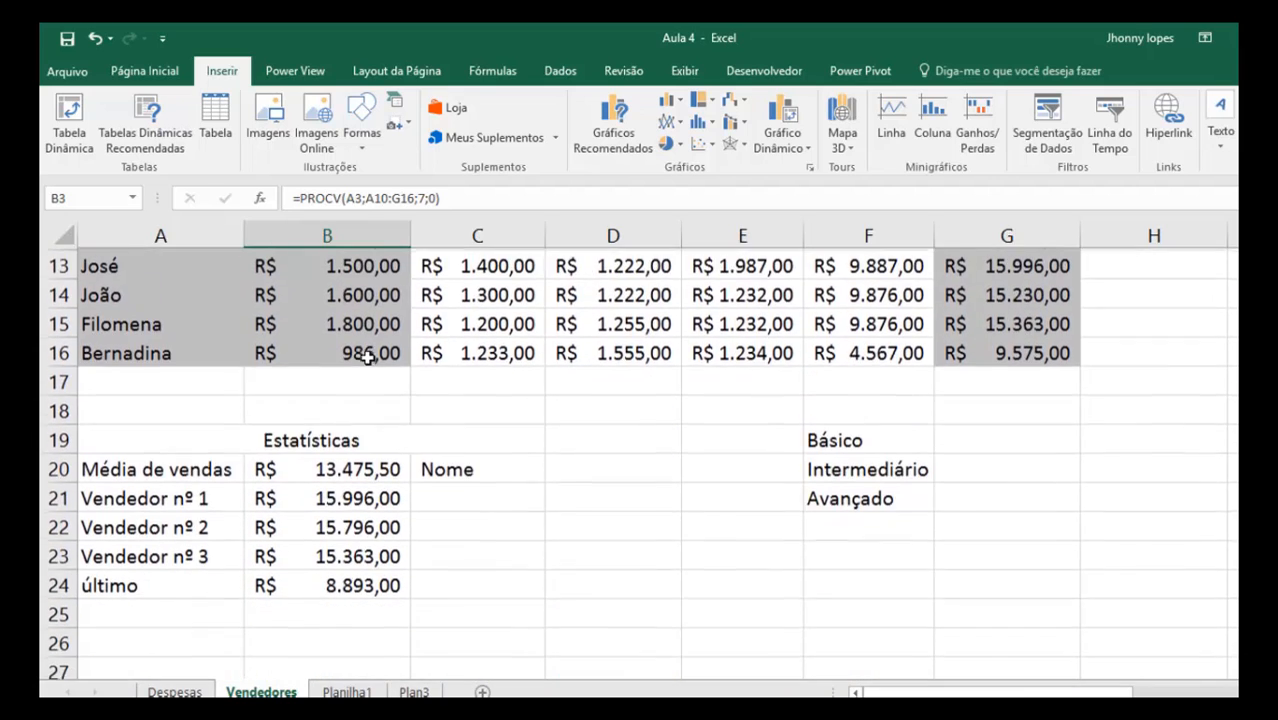
scroll(366, 360, "up", 2)
scroll(372, 400, "down", 2)
scroll(375, 423, "down", 1)
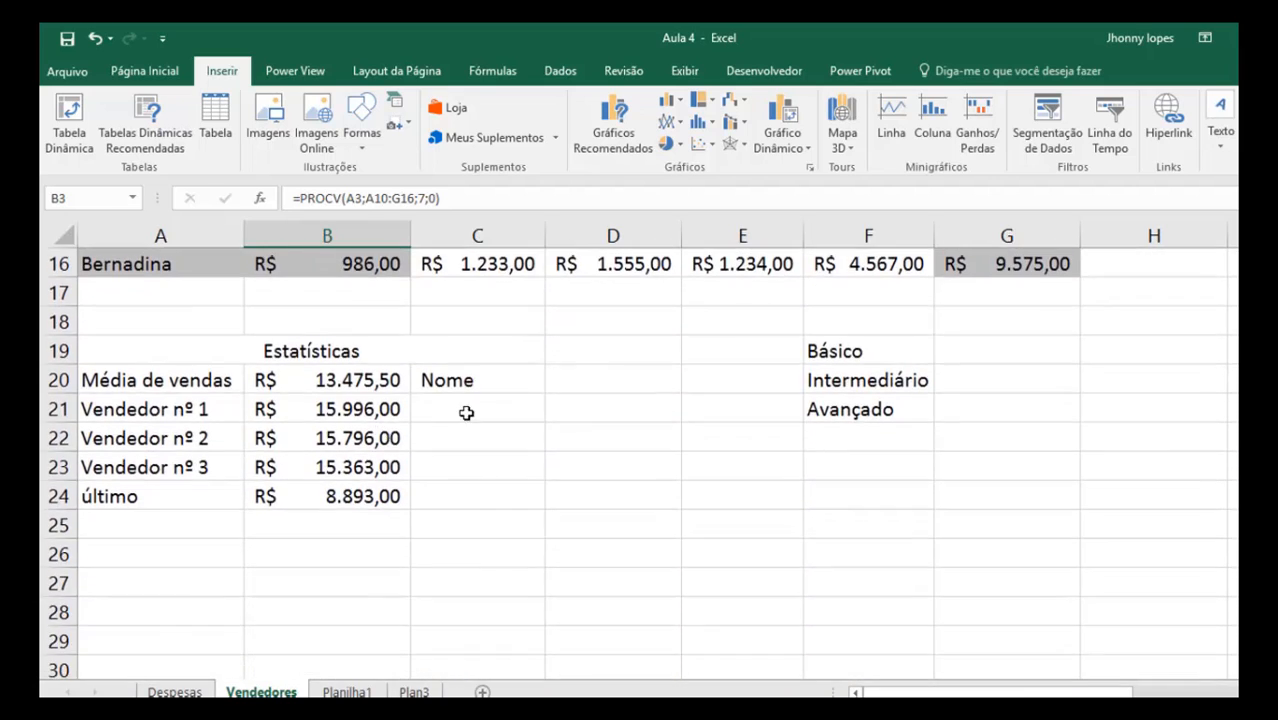
left_click(465, 407)
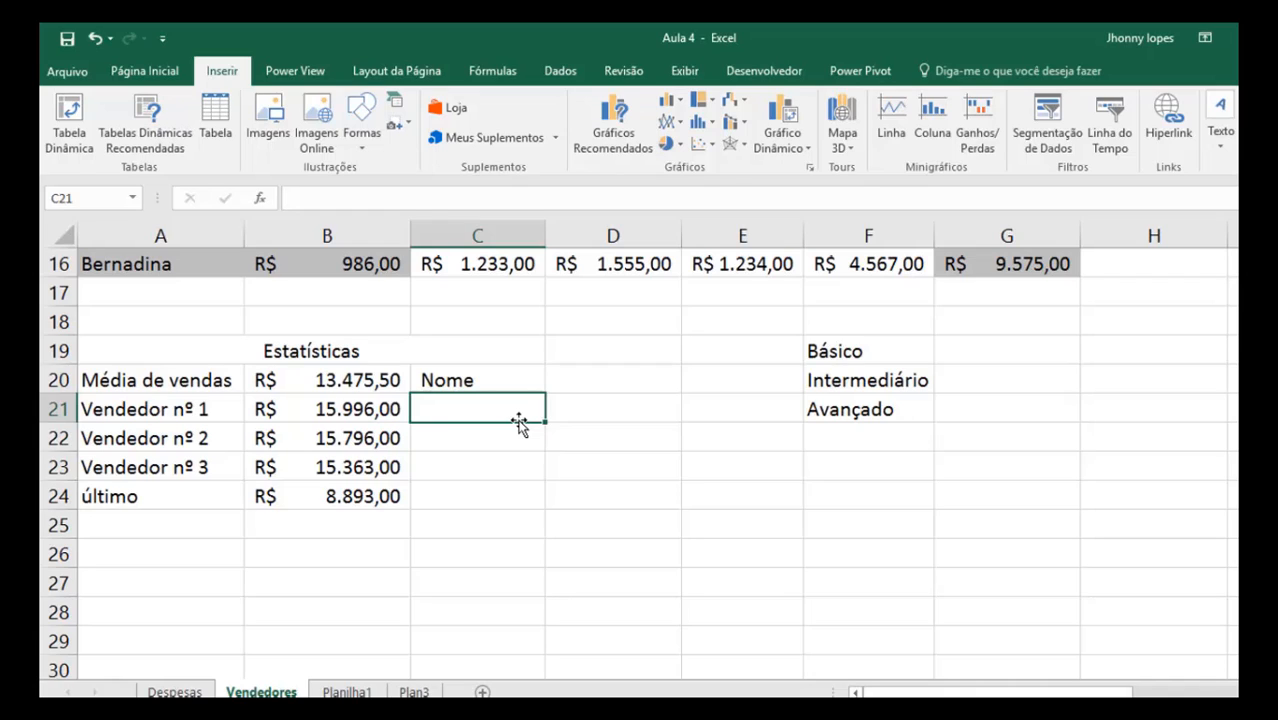
left_click(562, 72)
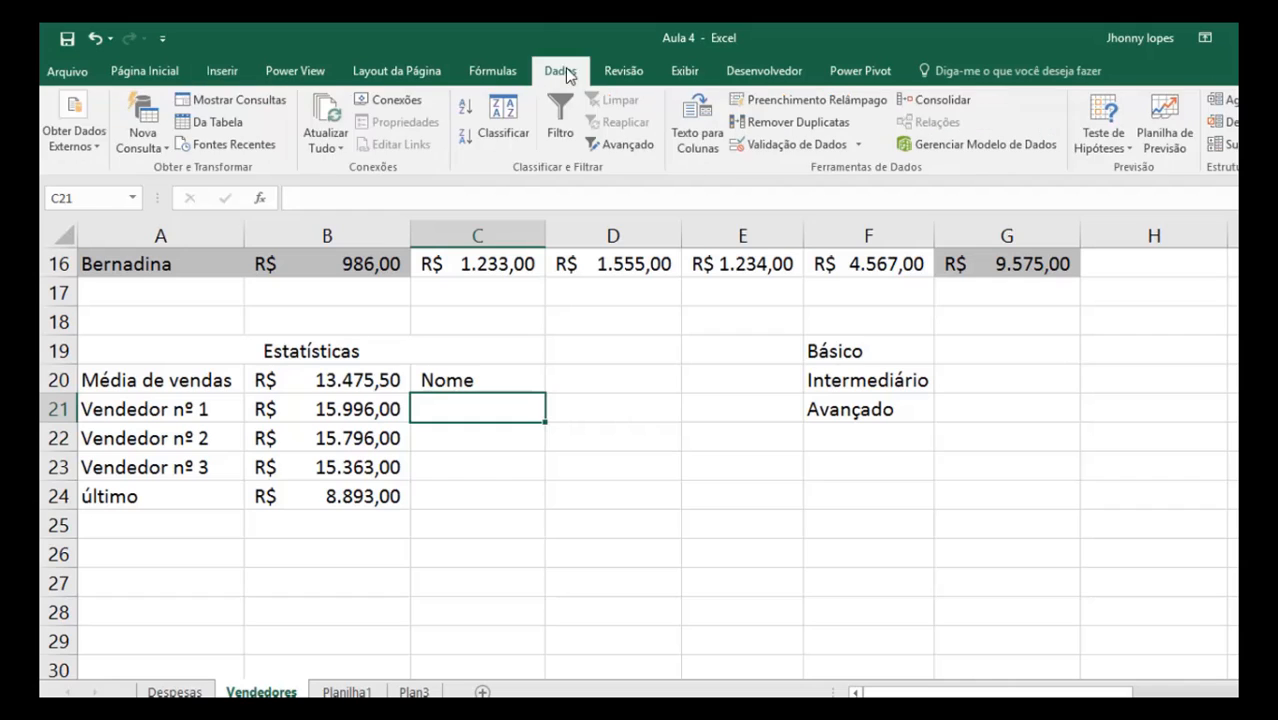
left_click(624, 72)
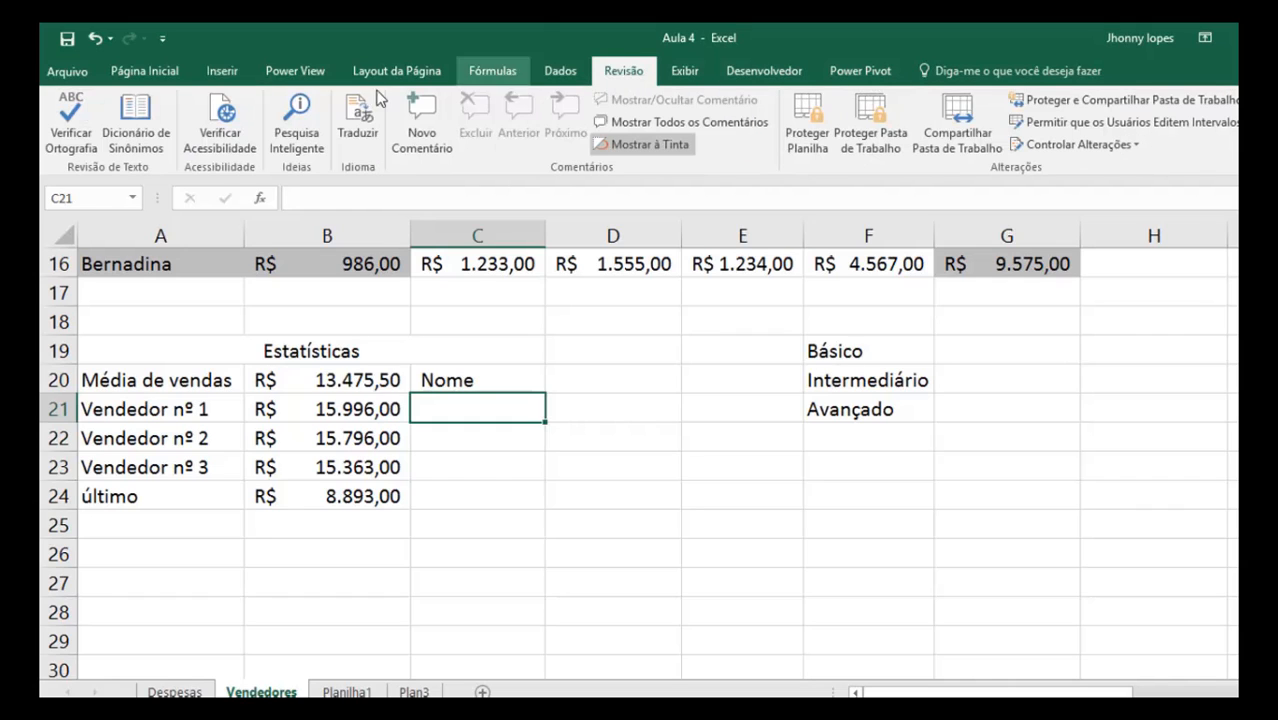
left_click(162, 74)
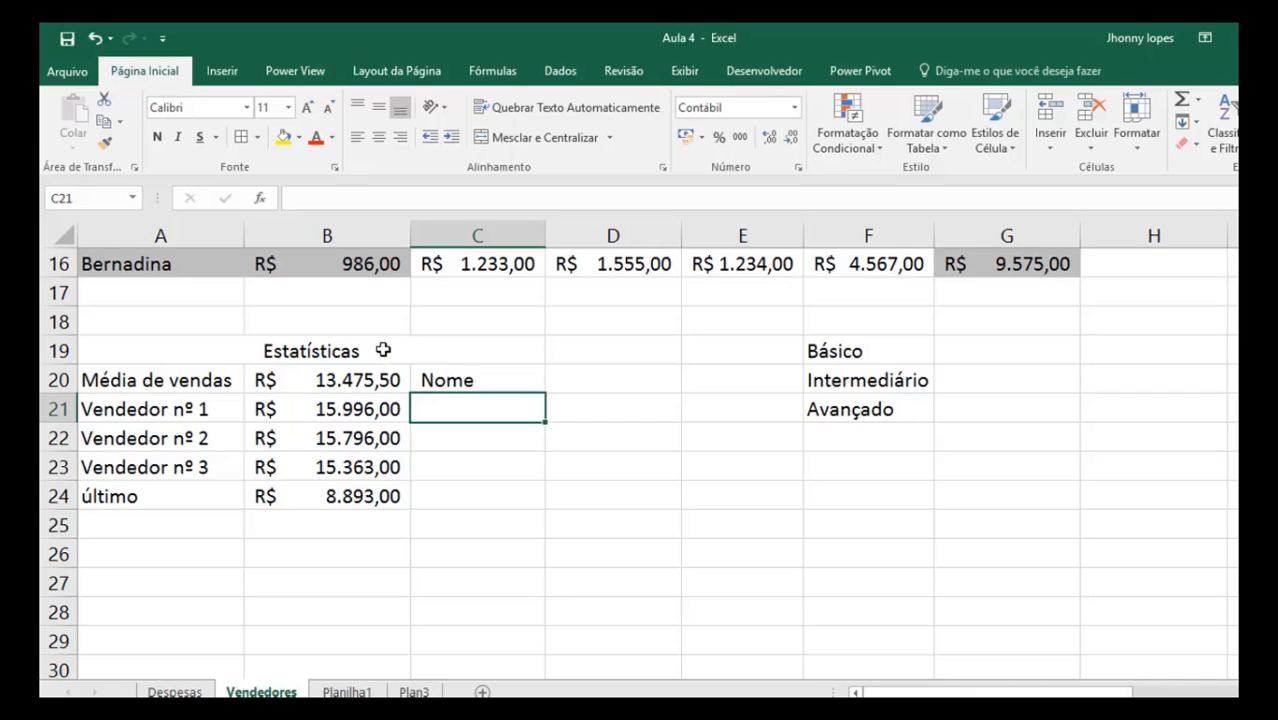
Begin an ÍNDICE formula in C21 with the seller names in A11:A16 as its matrix
type("=")
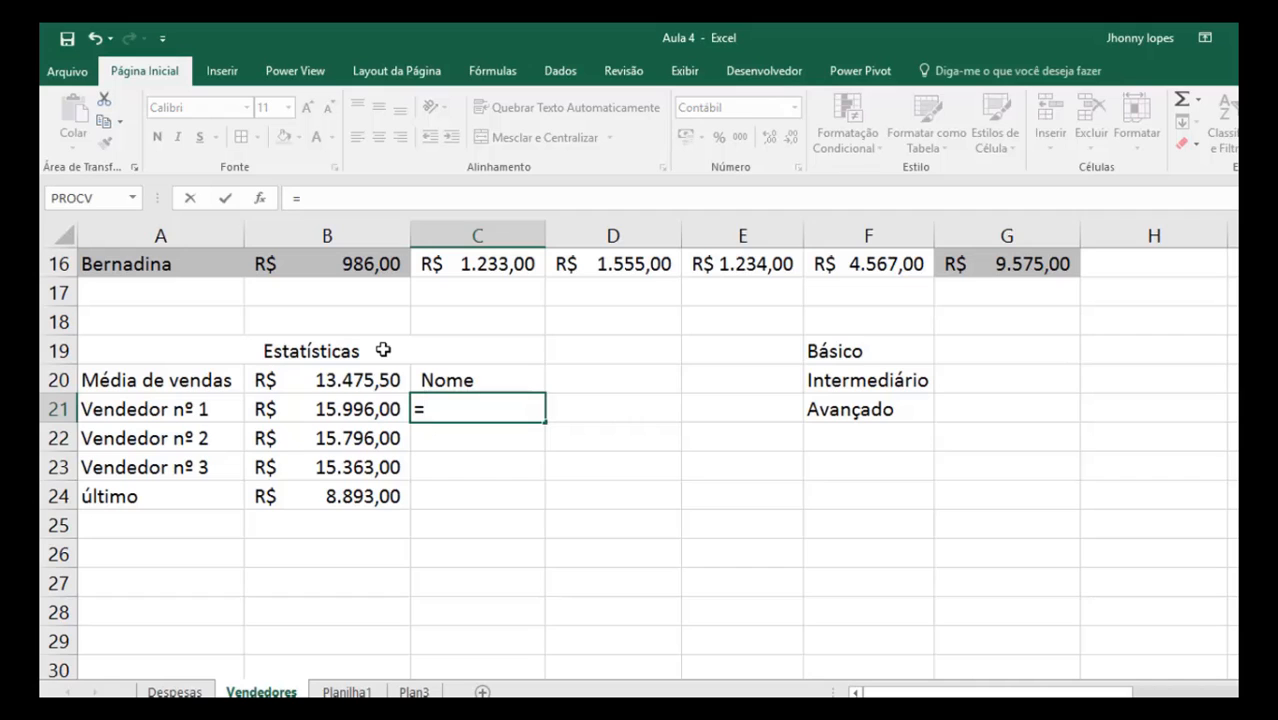
type("índice(")
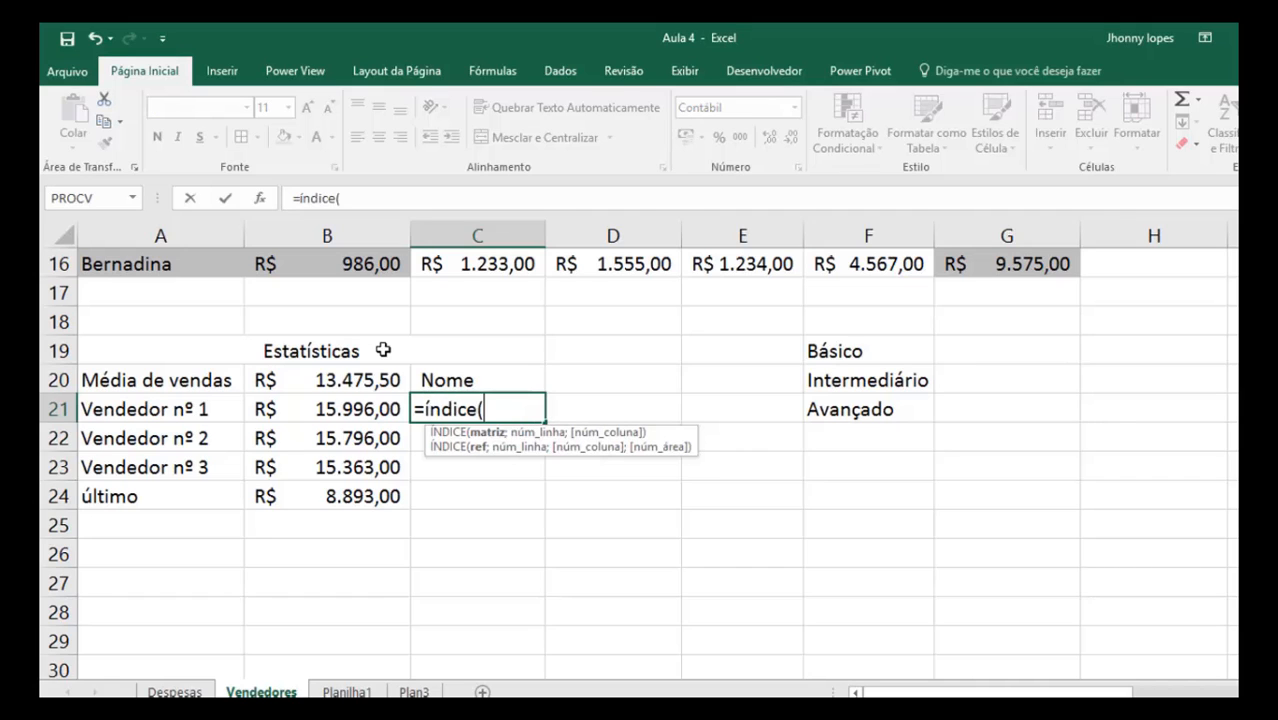
scroll(505, 462, "up", 2)
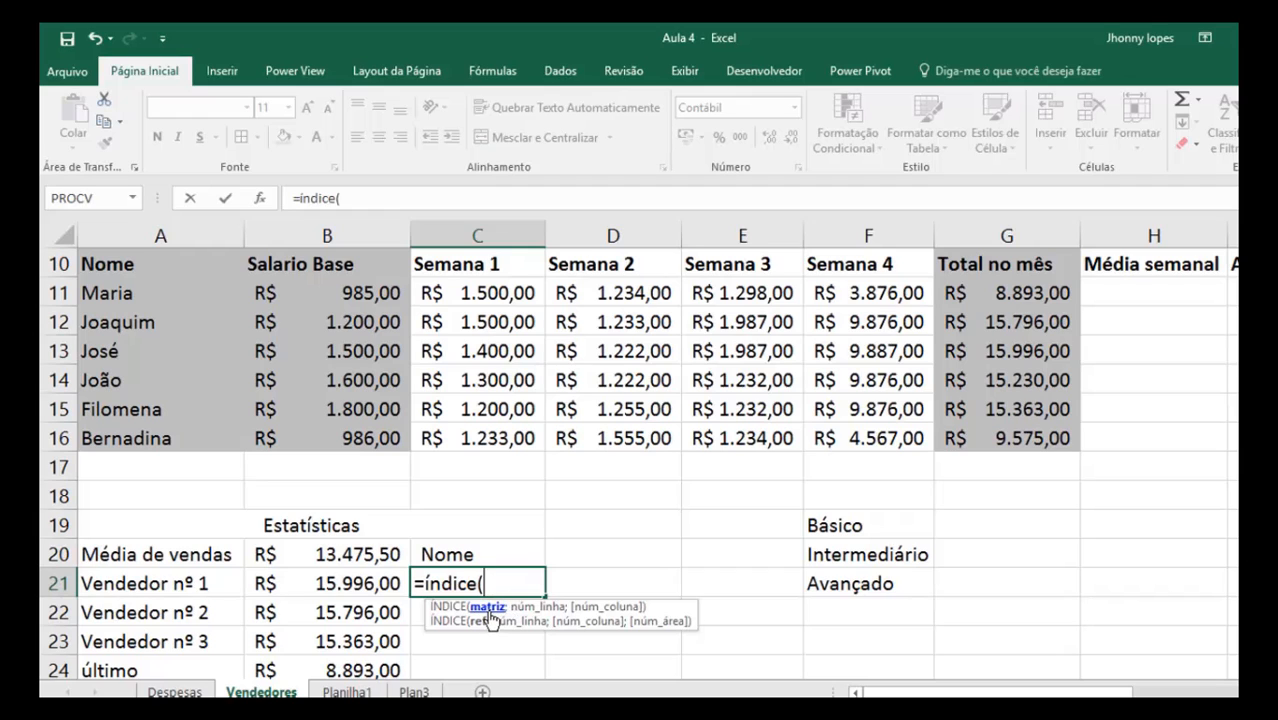
scroll(490, 620, "up", 1)
scroll(600, 490, "down", 1)
left_click_drag(129, 294, 129, 434)
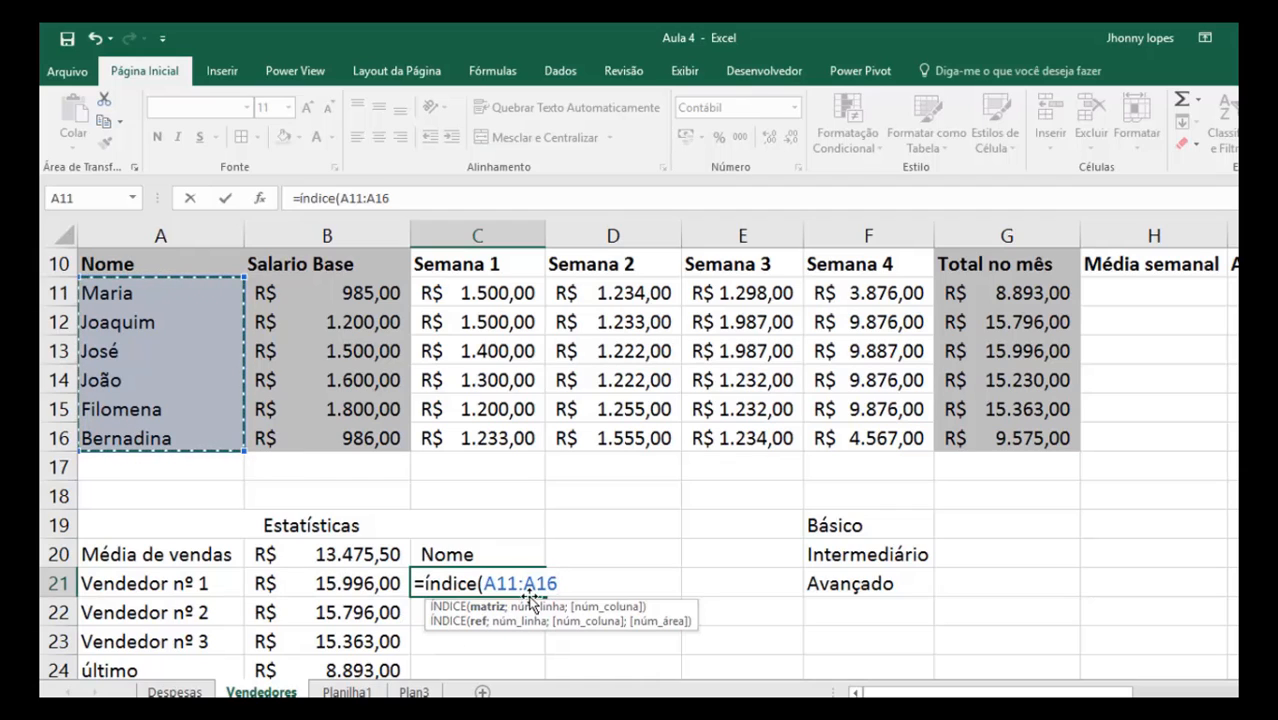
type(";")
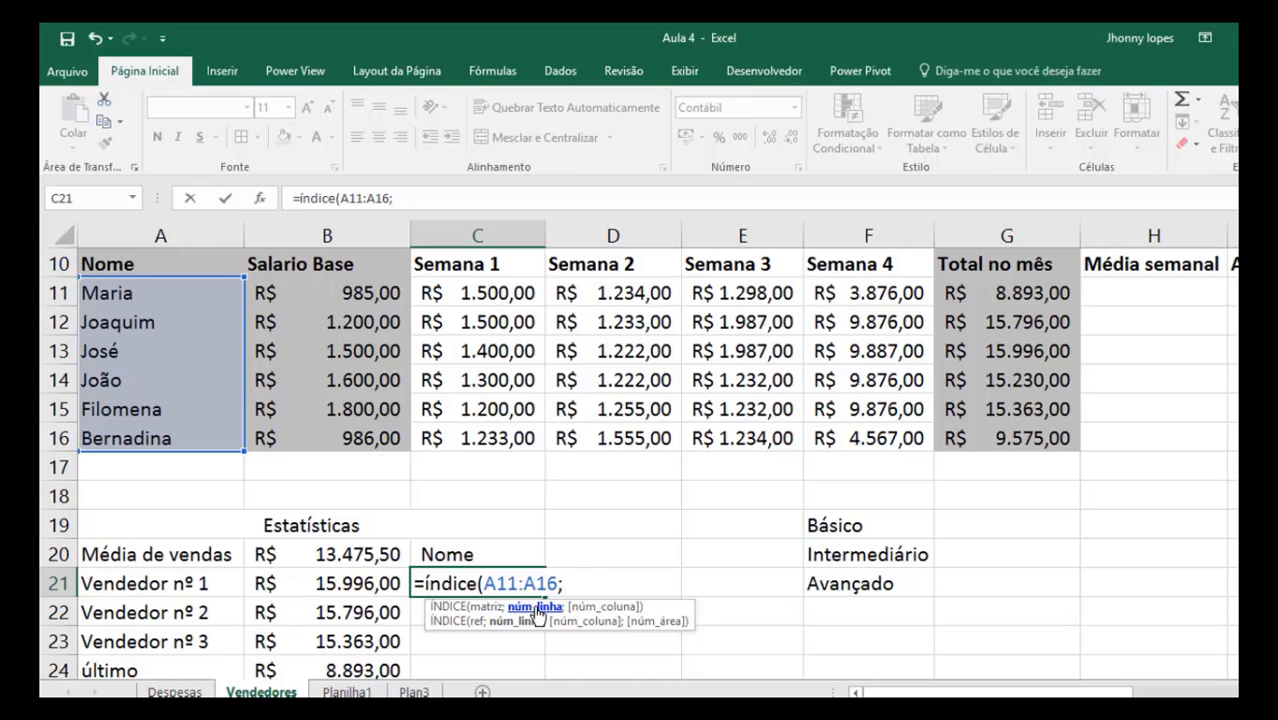
Add CORRESP as the row argument, with MAIOR(solucao;1) over the Total no mês values G11:G16 as its lookup value
type("corresp")
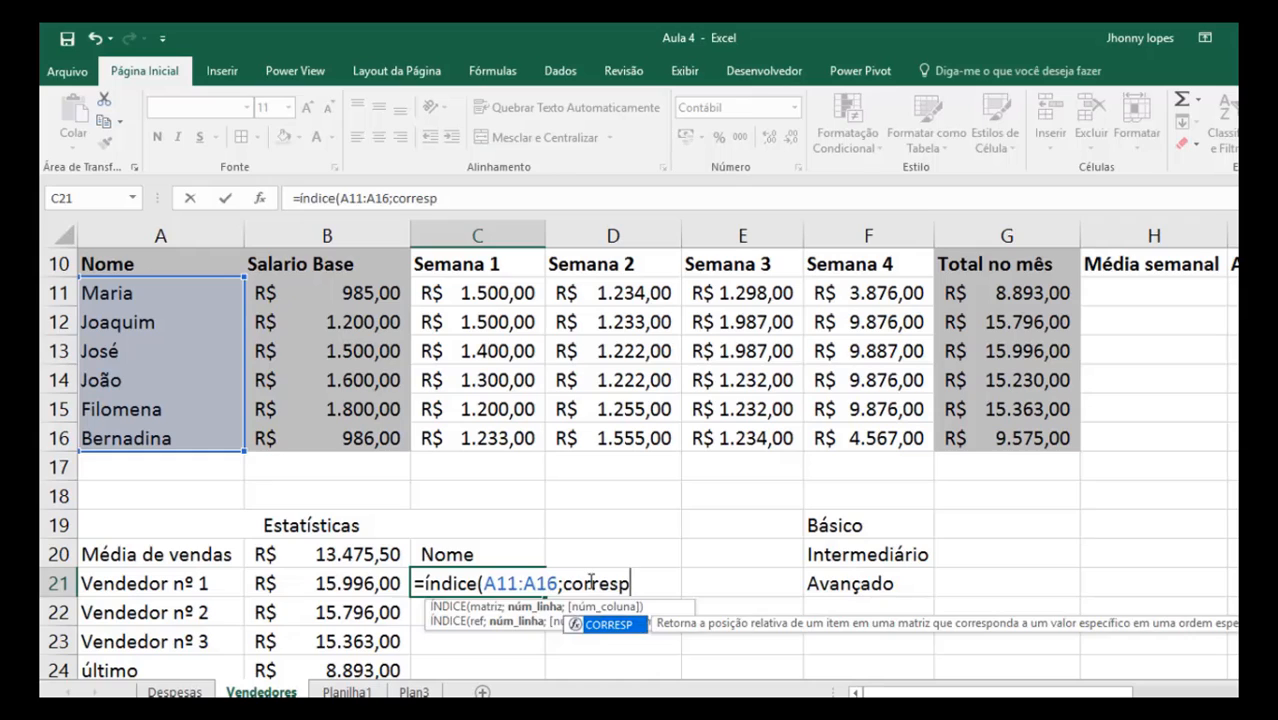
type("(maior(")
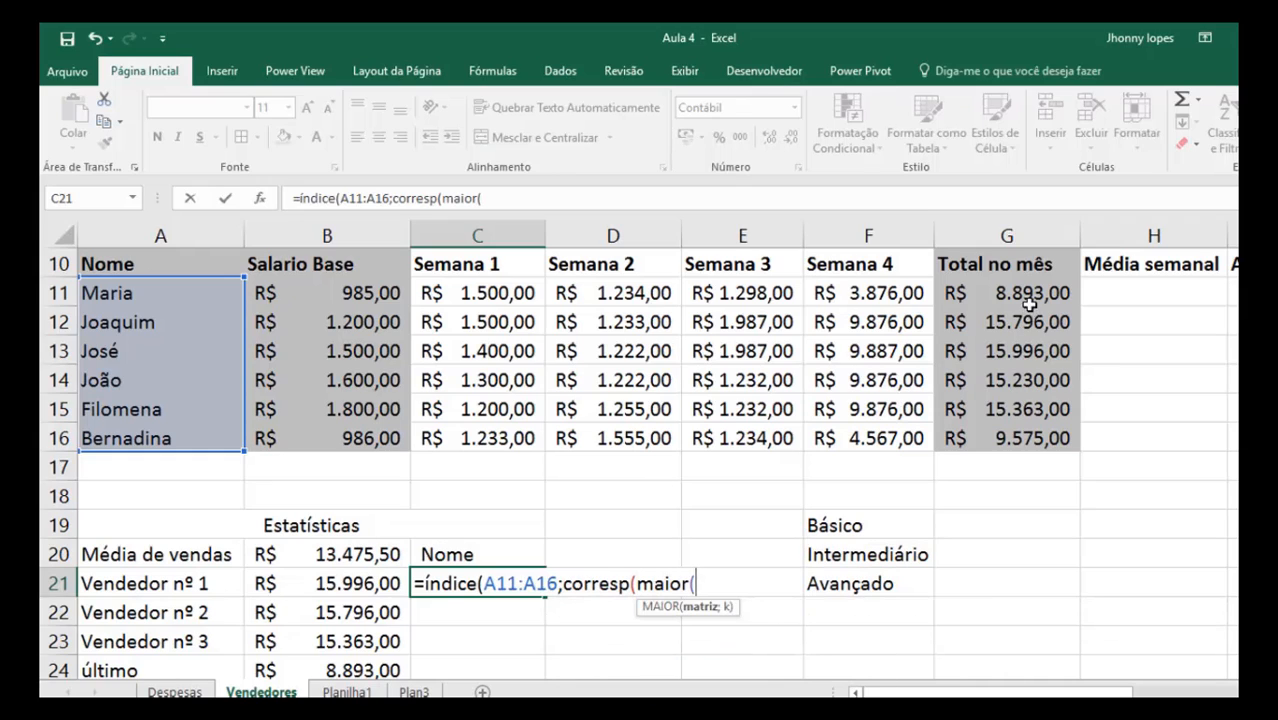
left_click_drag(1022, 295, 1012, 440)
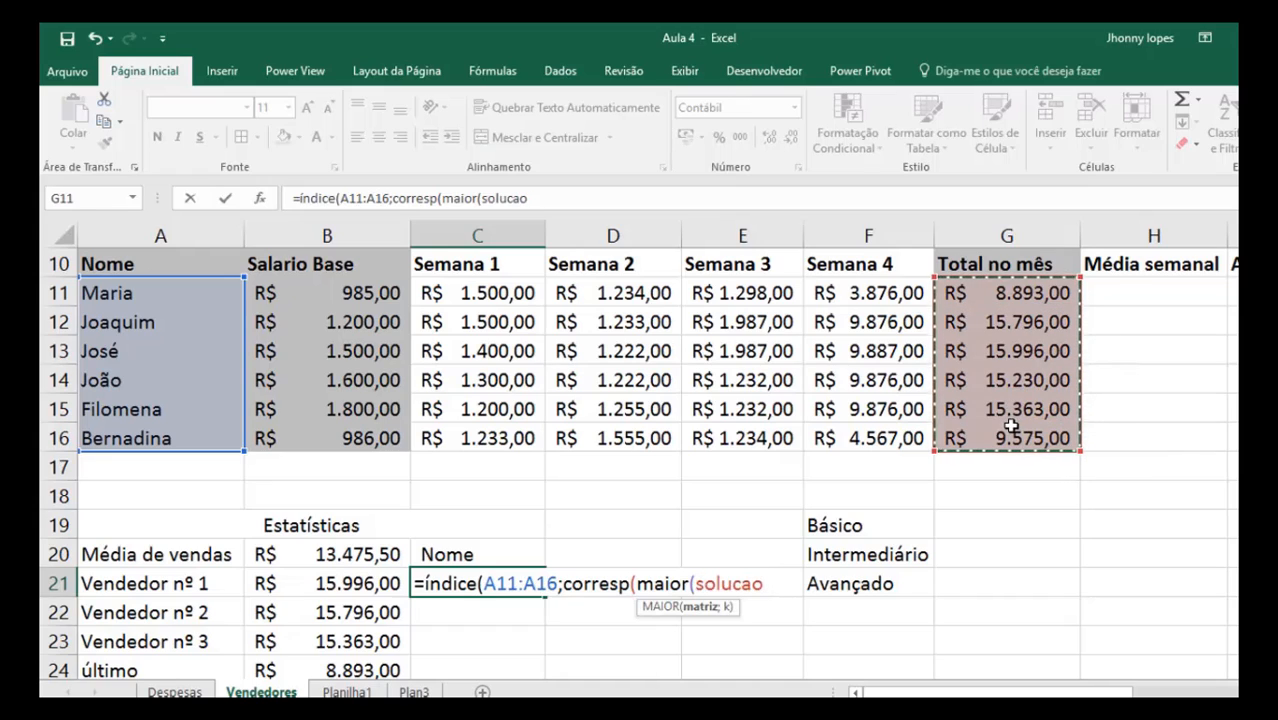
type(";")
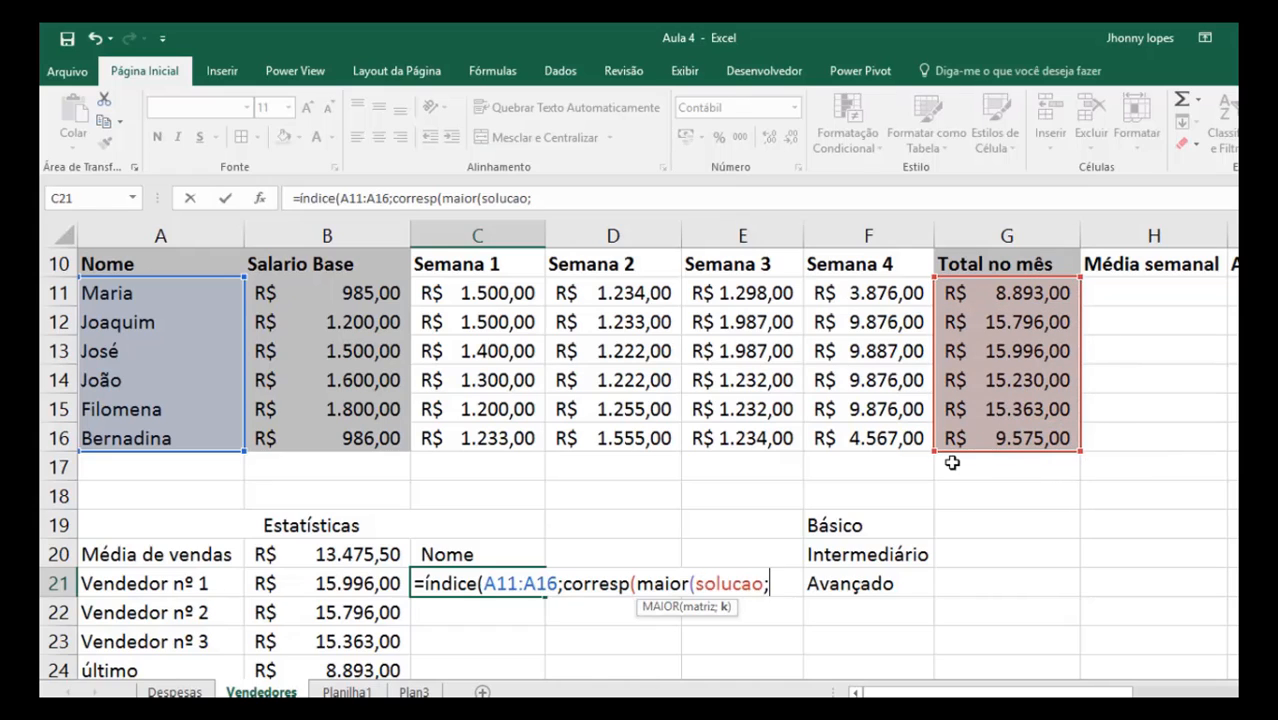
type("2")
key("BackSpace")
type("1")
type(")")
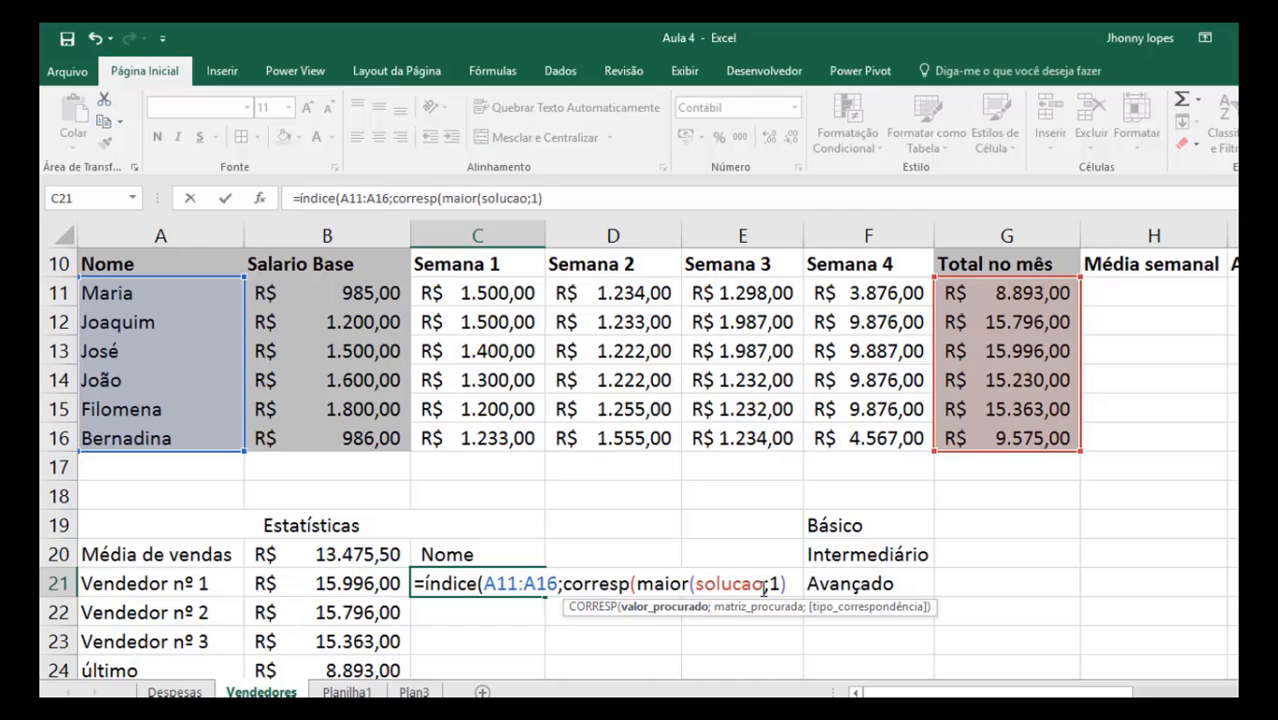
Complete the C21 formula with solucao (G11:G16) as the CORRESP lookup range, match type 0 and ÍNDICE column 1
type(";")
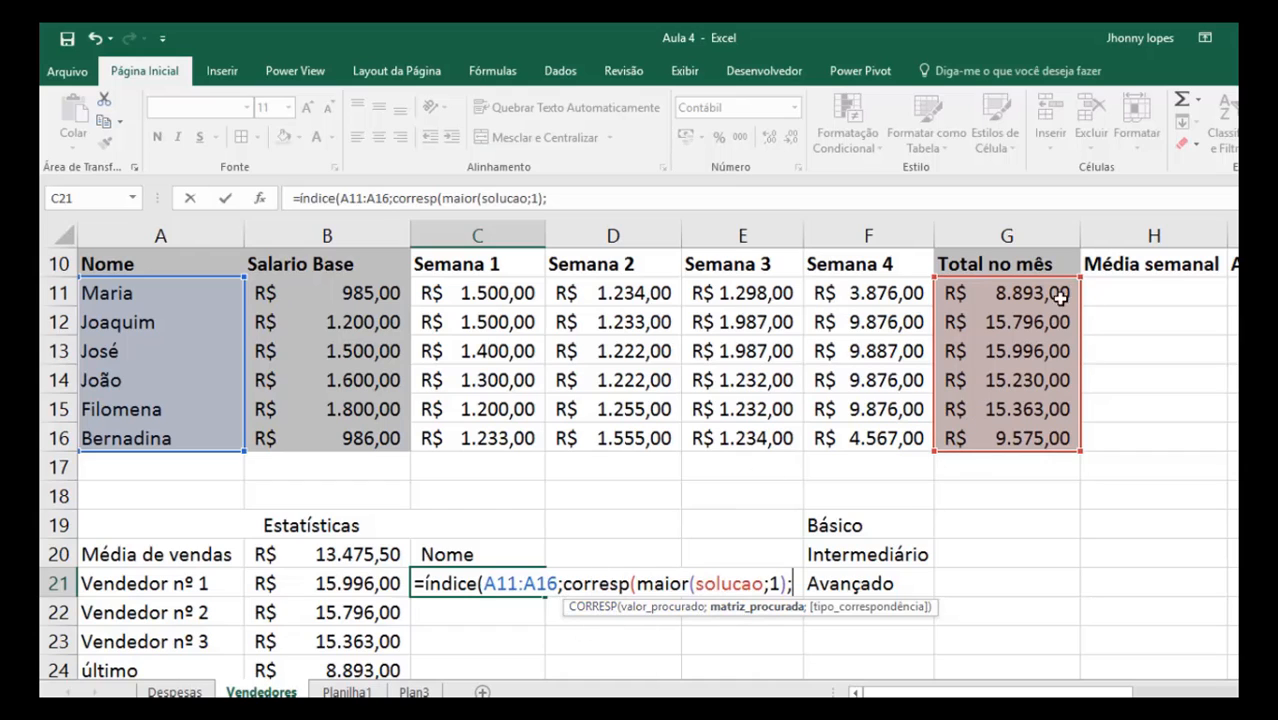
left_click(1021, 292)
left_click_drag(1021, 292, 1015, 437)
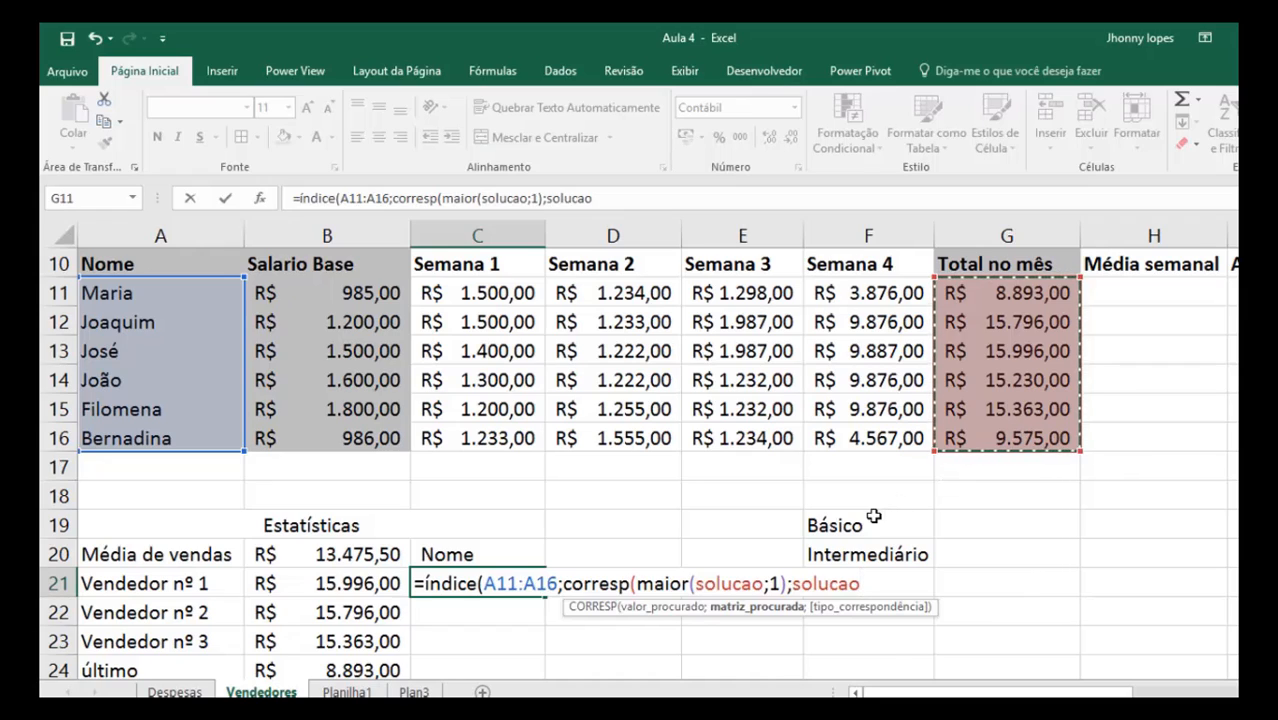
type(";0")
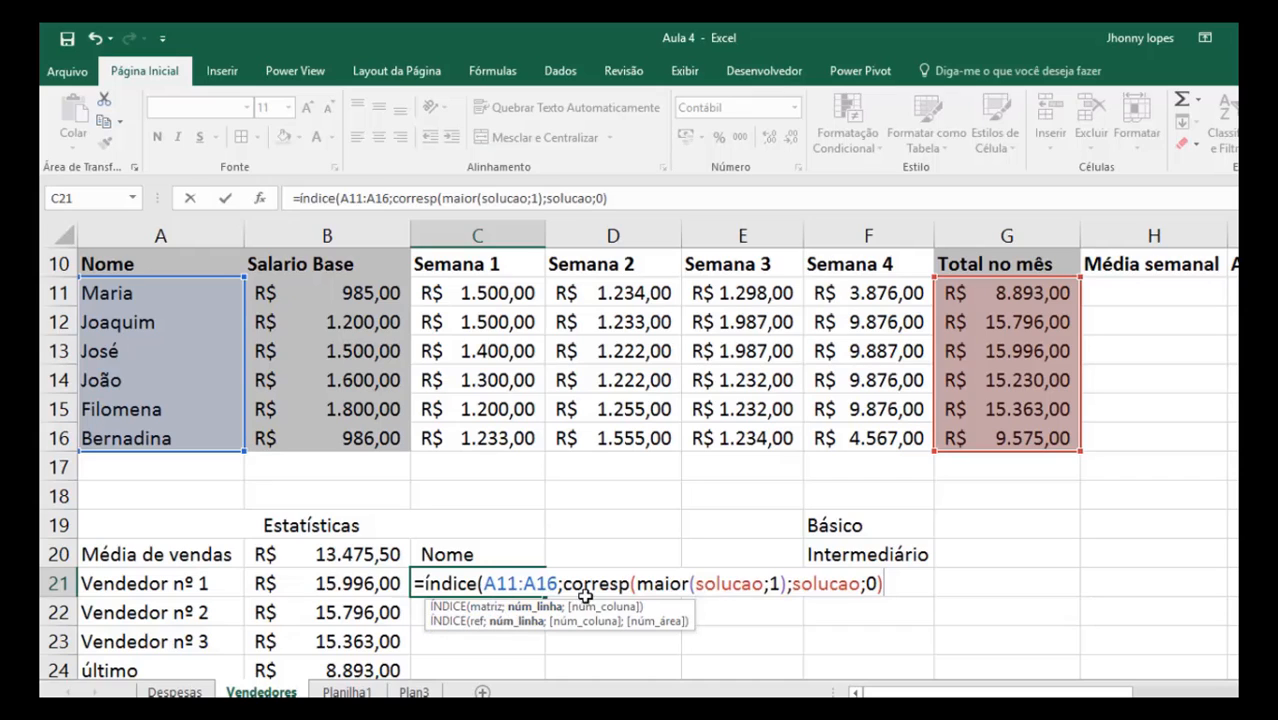
type(");1)")
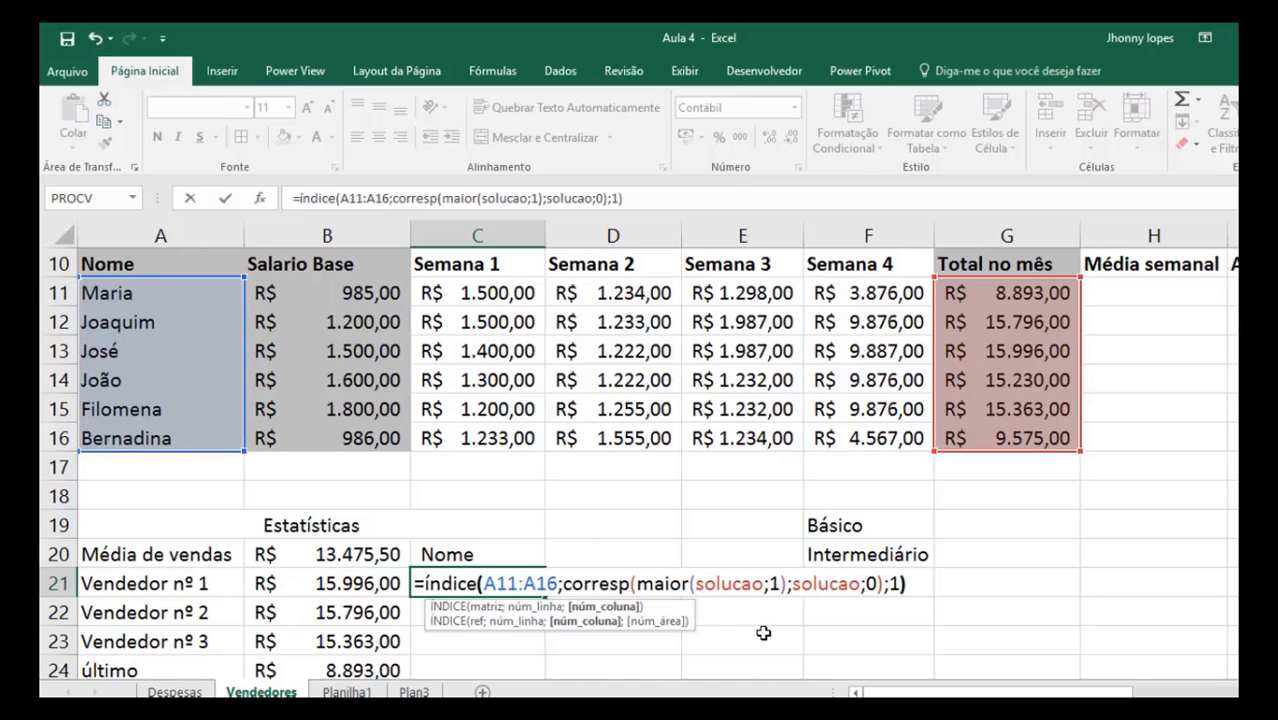
key("Return")
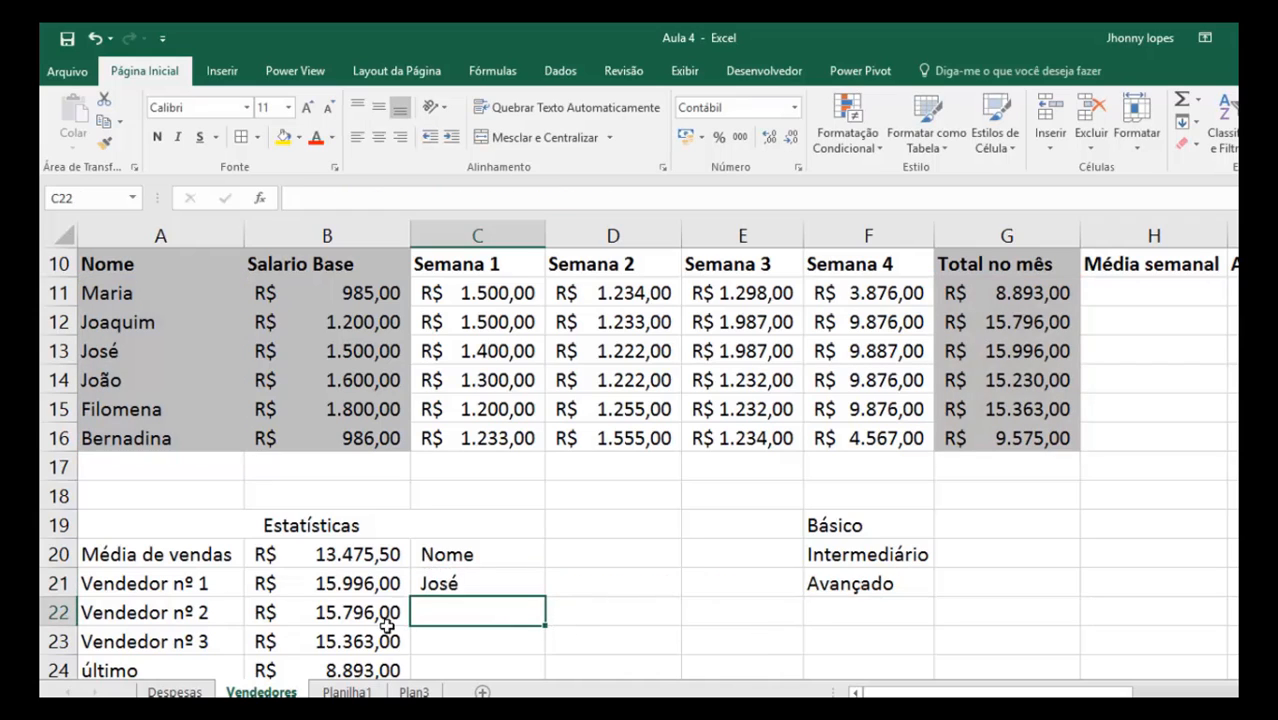
Check the ÍNDICE formula in C21 against the seller's sales data in row 13
left_click(455, 582)
double_click(478, 583)
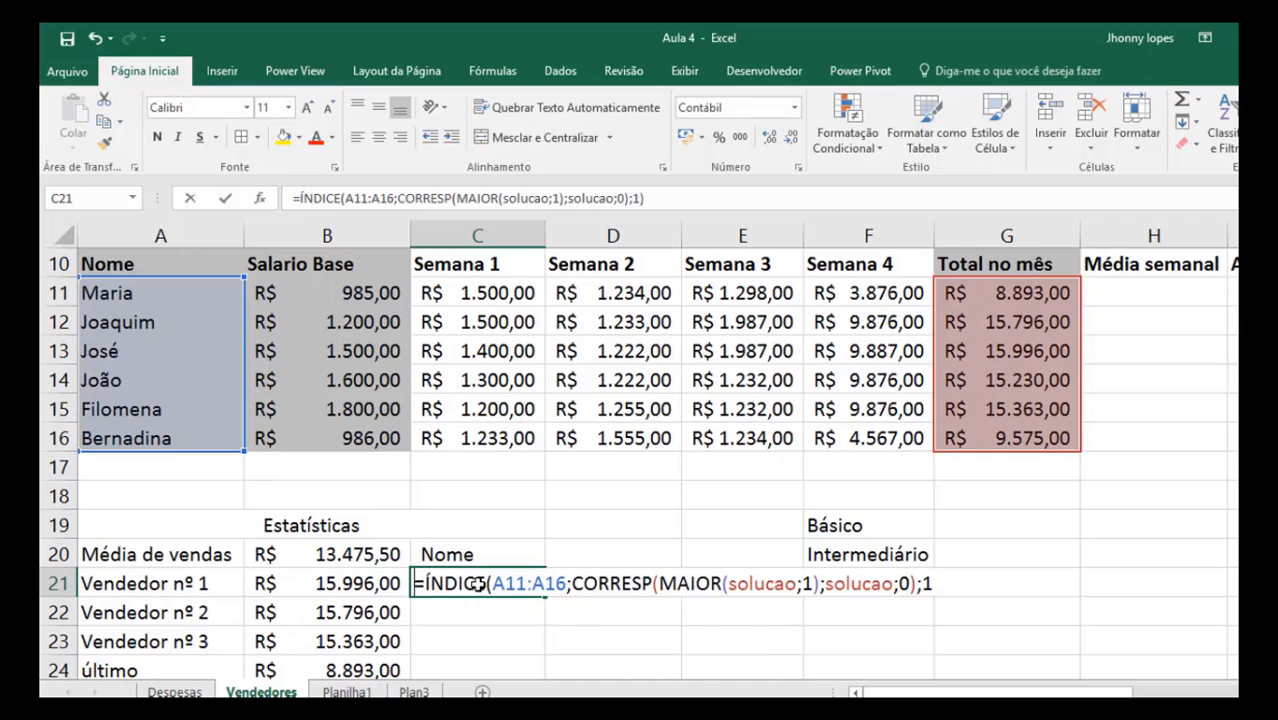
key("Return")
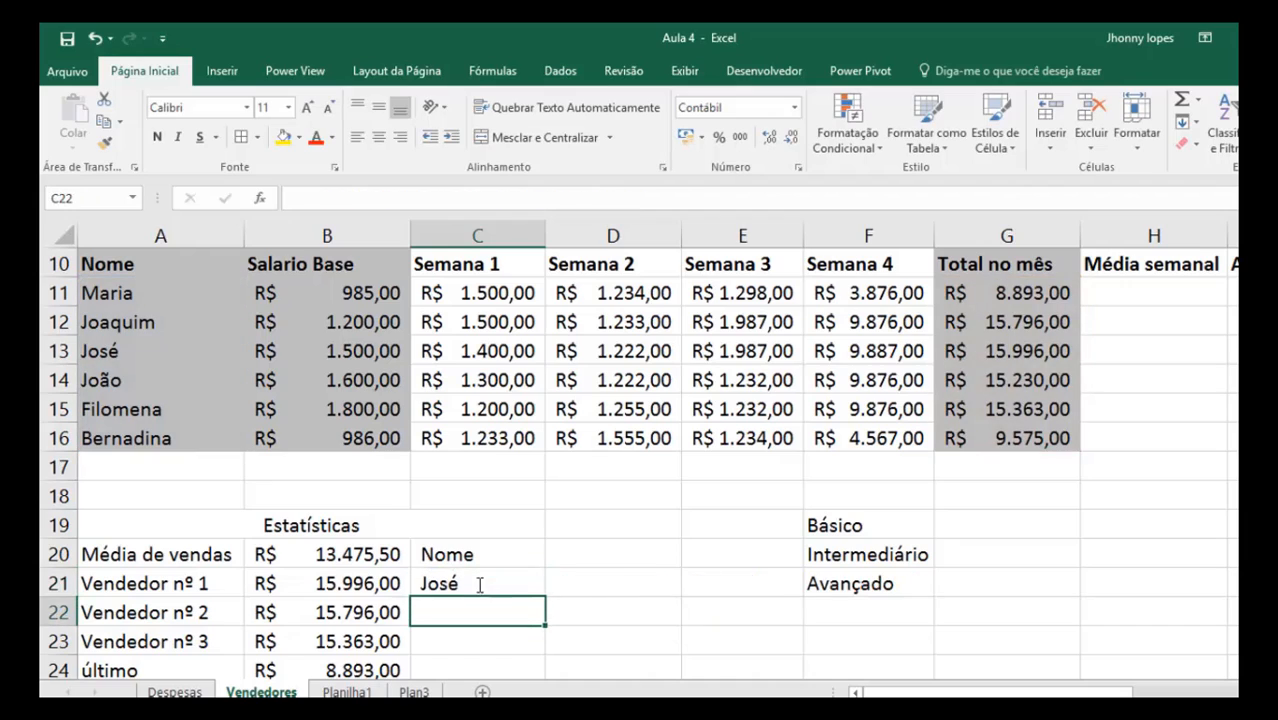
left_click_drag(113, 360, 858, 347)
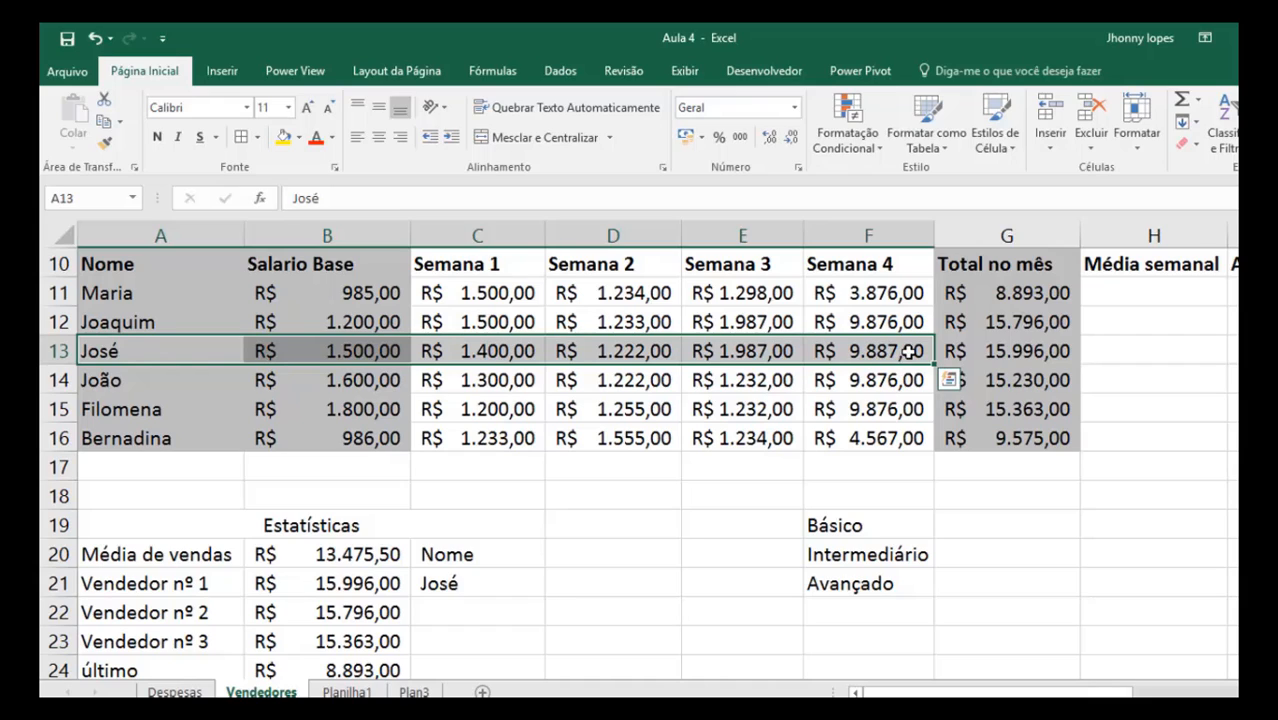
key("Tab")
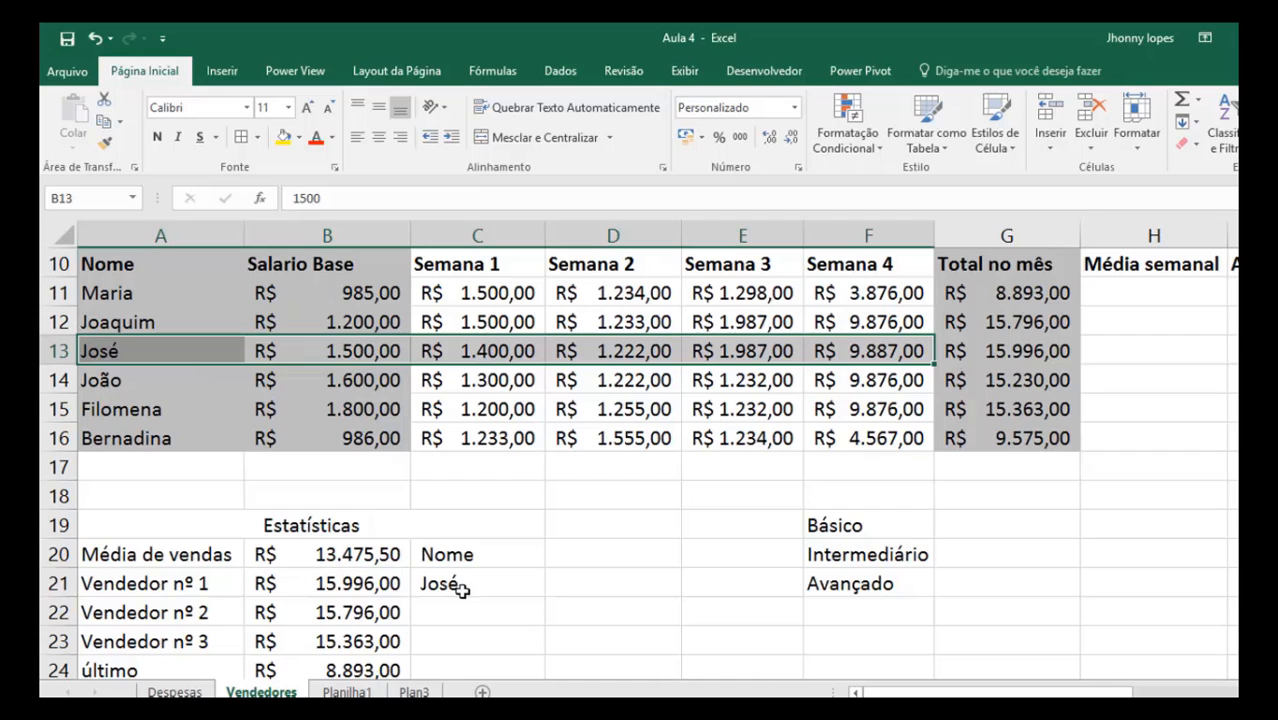
Make the A11:A16 range in the C21 formula absolute as $A$11:$A$16
left_click(458, 587)
double_click(523, 583)
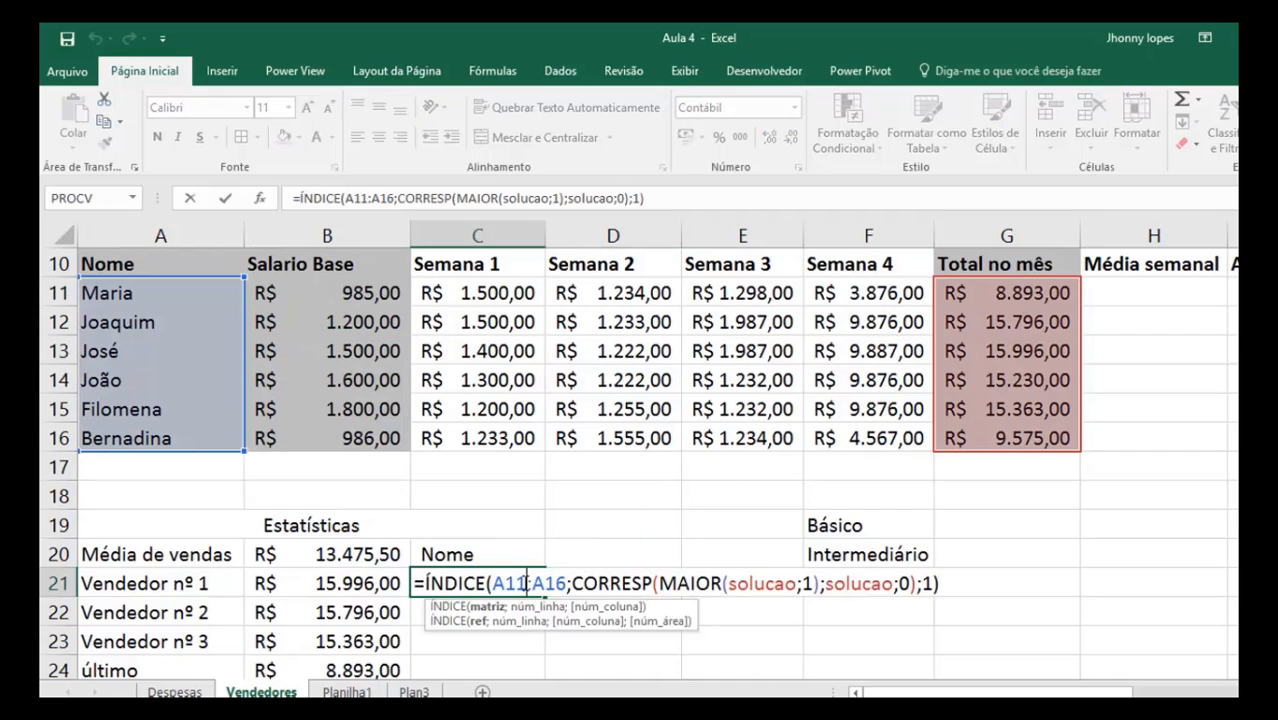
left_click_drag(510, 583, 539, 583)
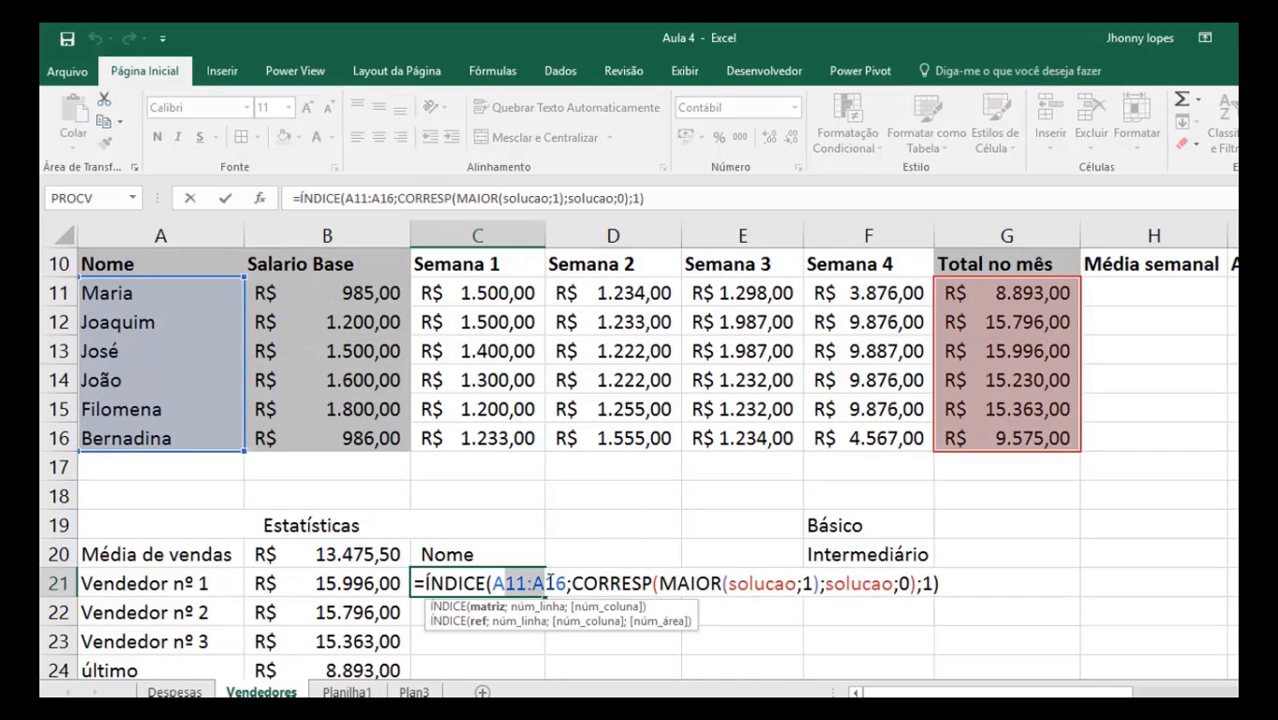
key("F4")
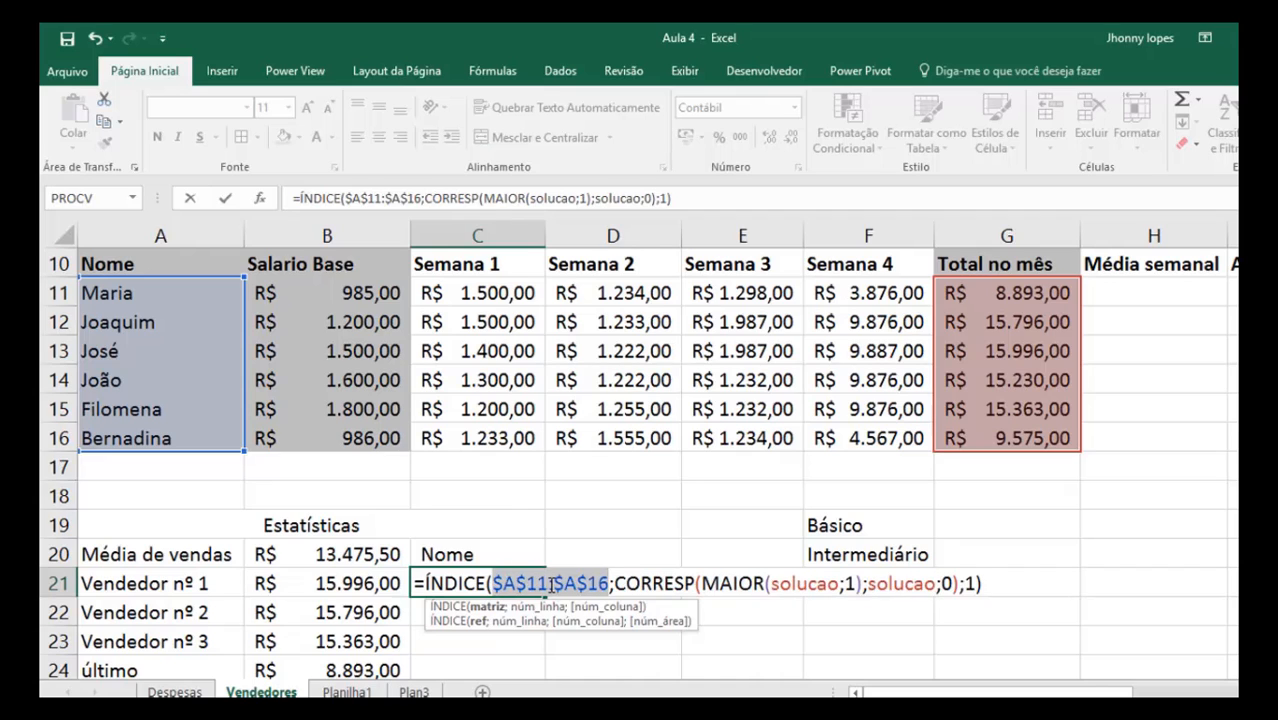
key("Return")
Fill the C21 formula down through C23
left_click(508, 578)
scroll(542, 594, "down", 1)
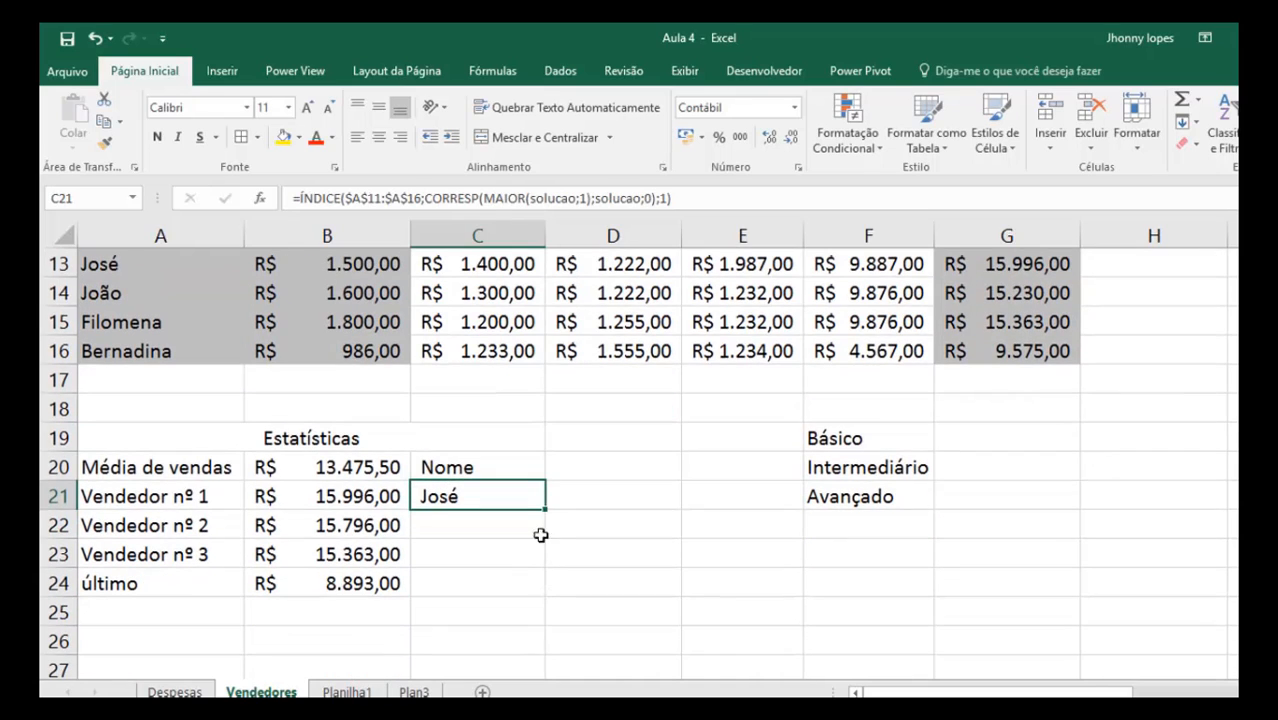
left_click_drag(545, 509, 538, 565)
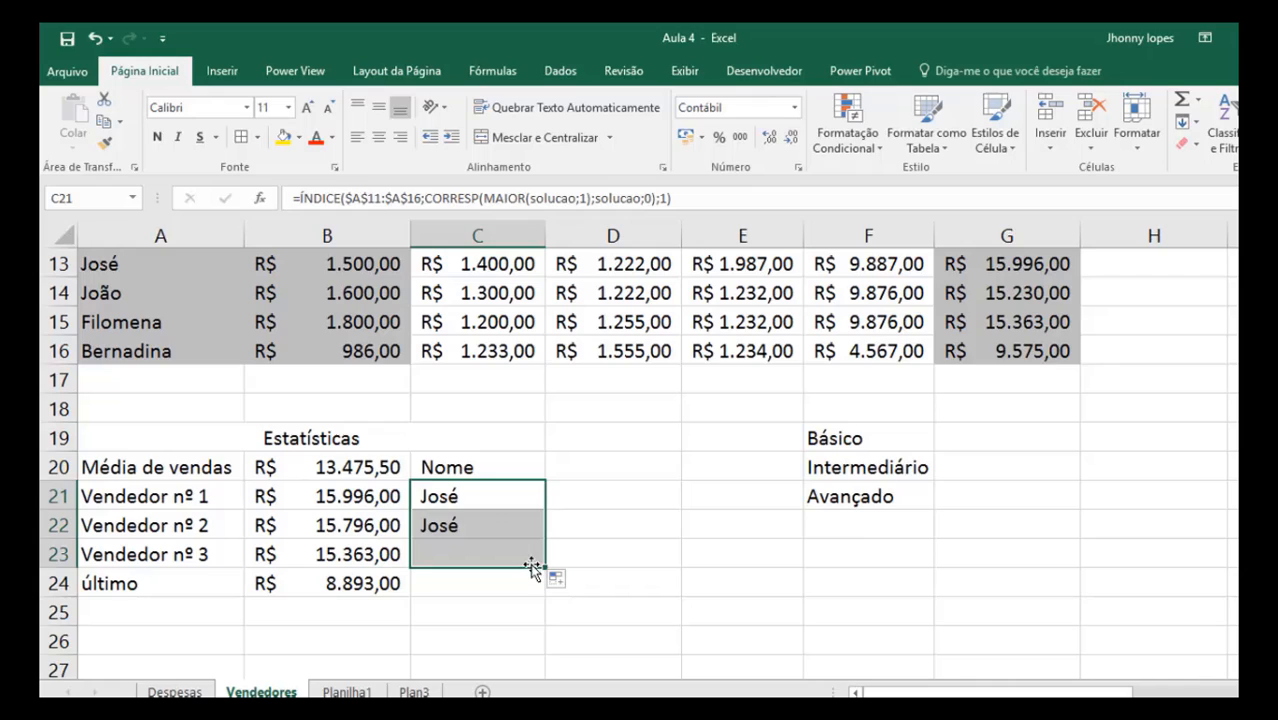
Change the MAIOR rank in the C22 formula to 2 for Vendedor nº 2
double_click(489, 526)
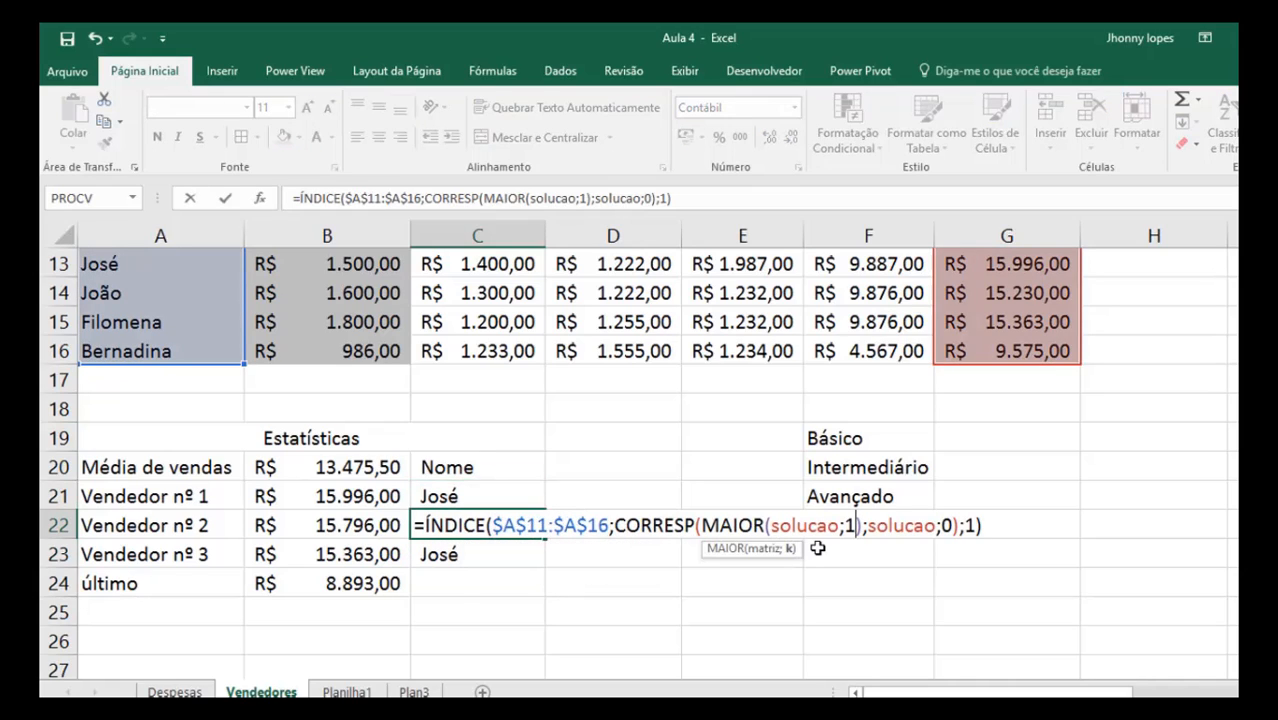
key("BackSpace")
type("2")
key("Return")
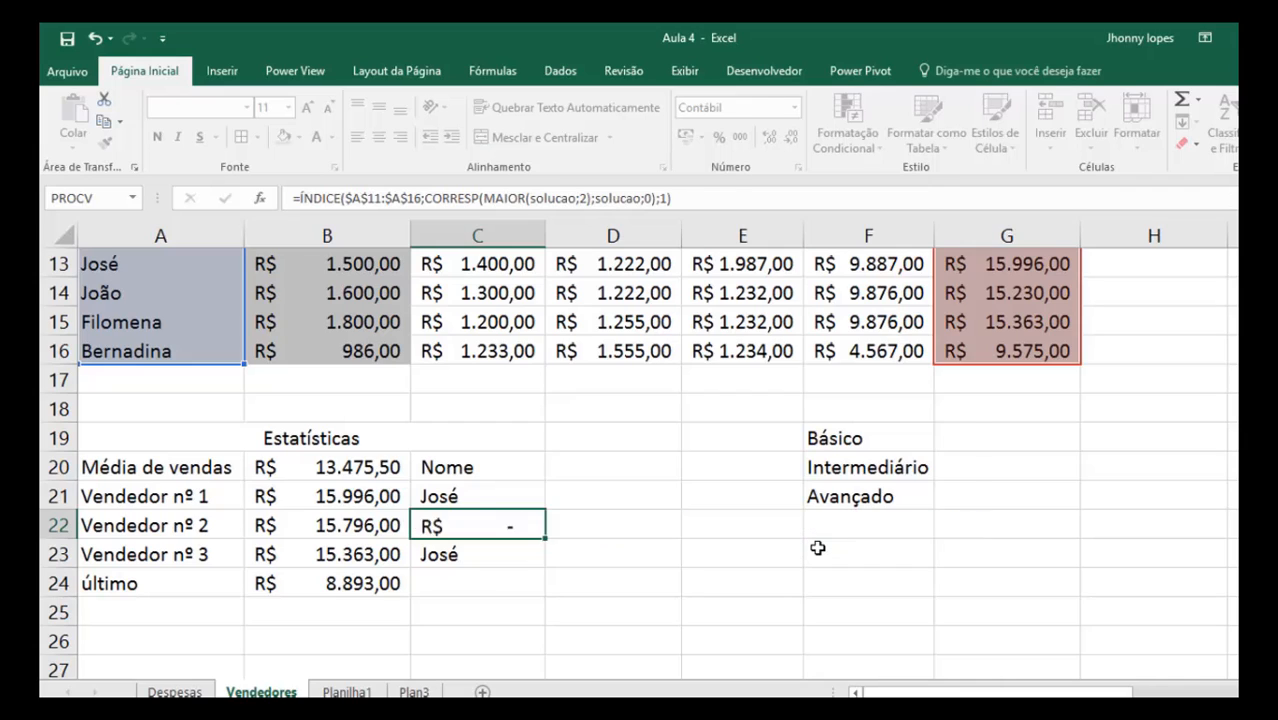
Change the MAIOR rank in the C23 formula to 3 for Vendedor nº 3, and check the formula in C22
double_click(510, 553)
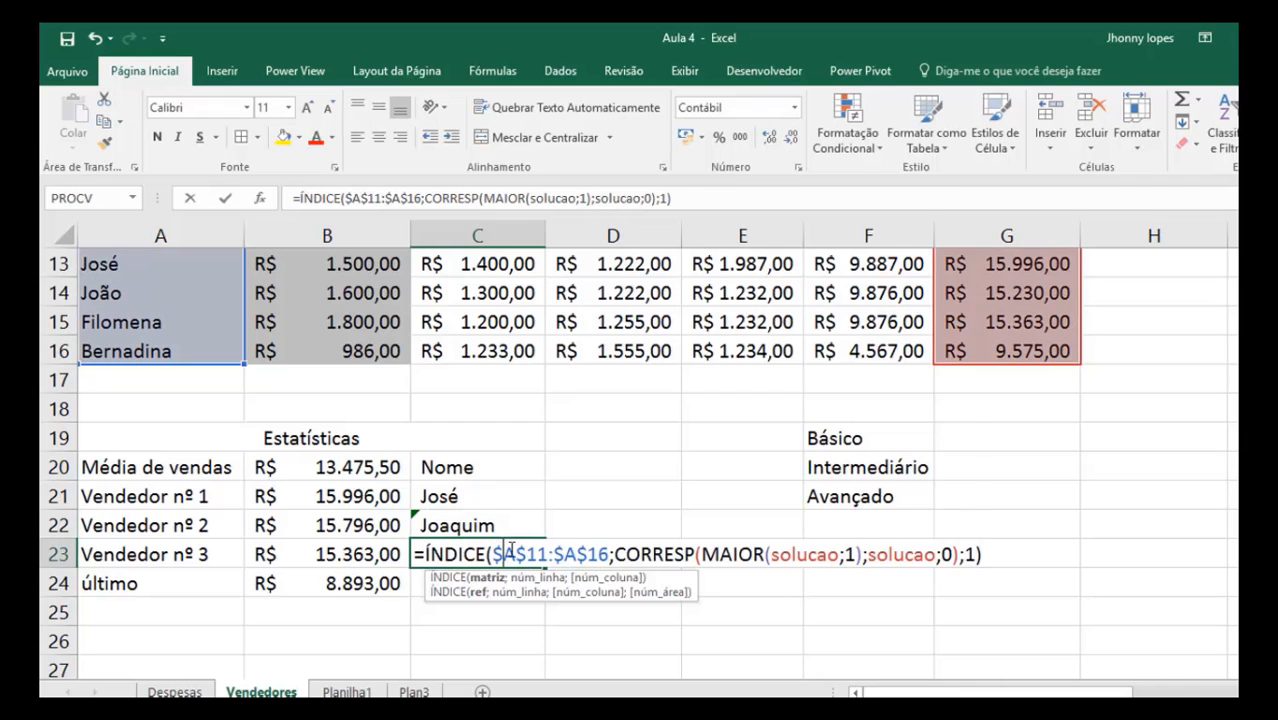
left_click(857, 554)
key("BackSpace")
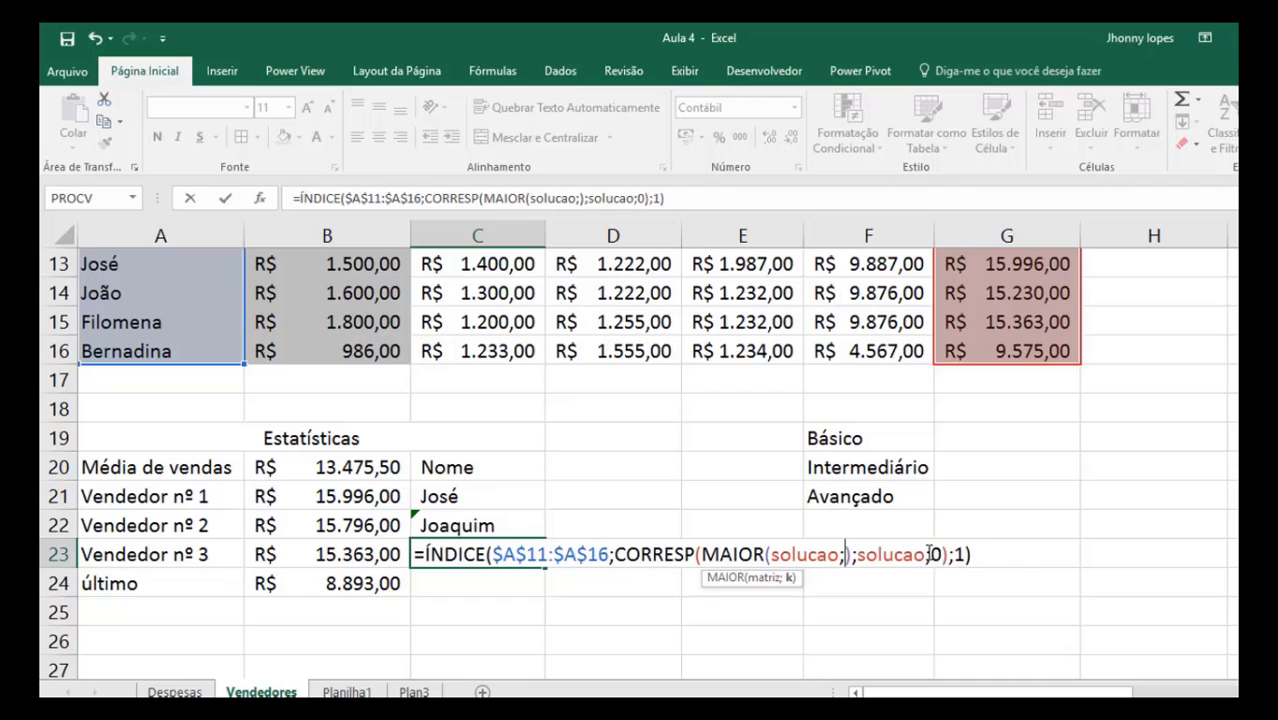
type("3")
key("Return")
key("Up")
key("Up")
key("Up")
key("Up")
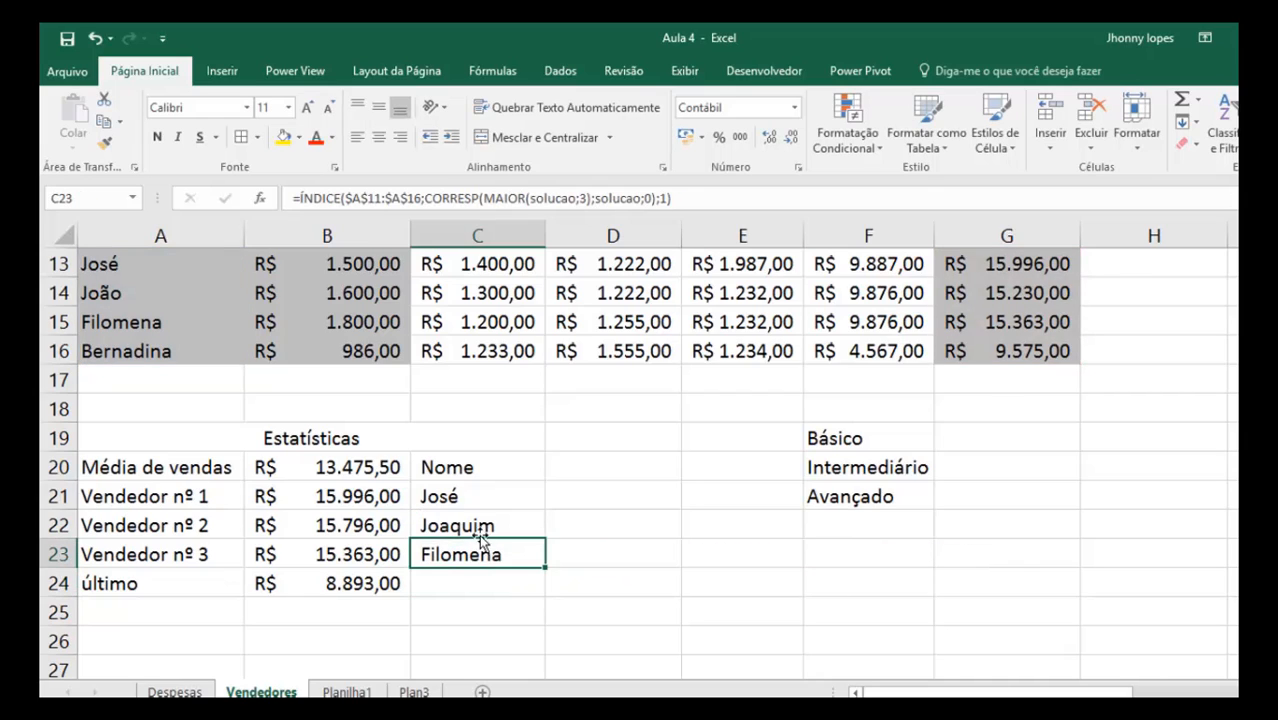
left_click(479, 525)
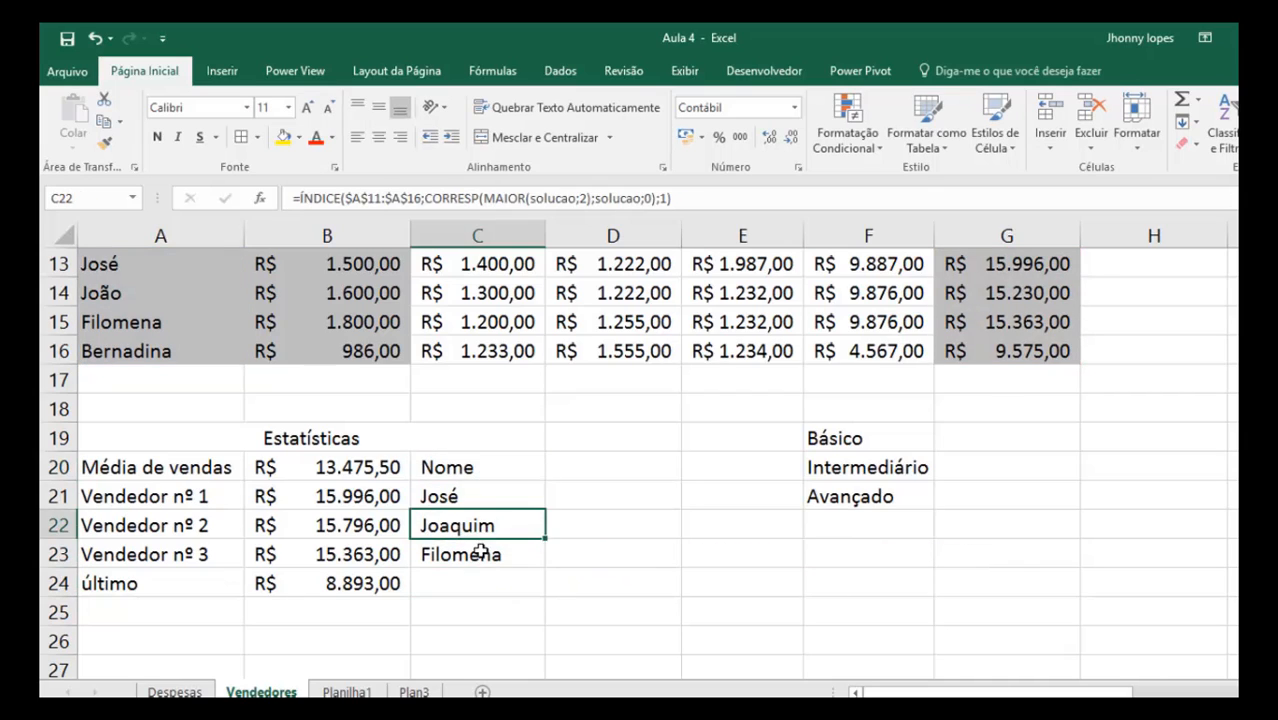
Fill the C23 formula down to C24 and replace its MAIOR function with MENOR
left_click(505, 558)
left_click_drag(545, 571, 502, 582)
double_click(554, 580)
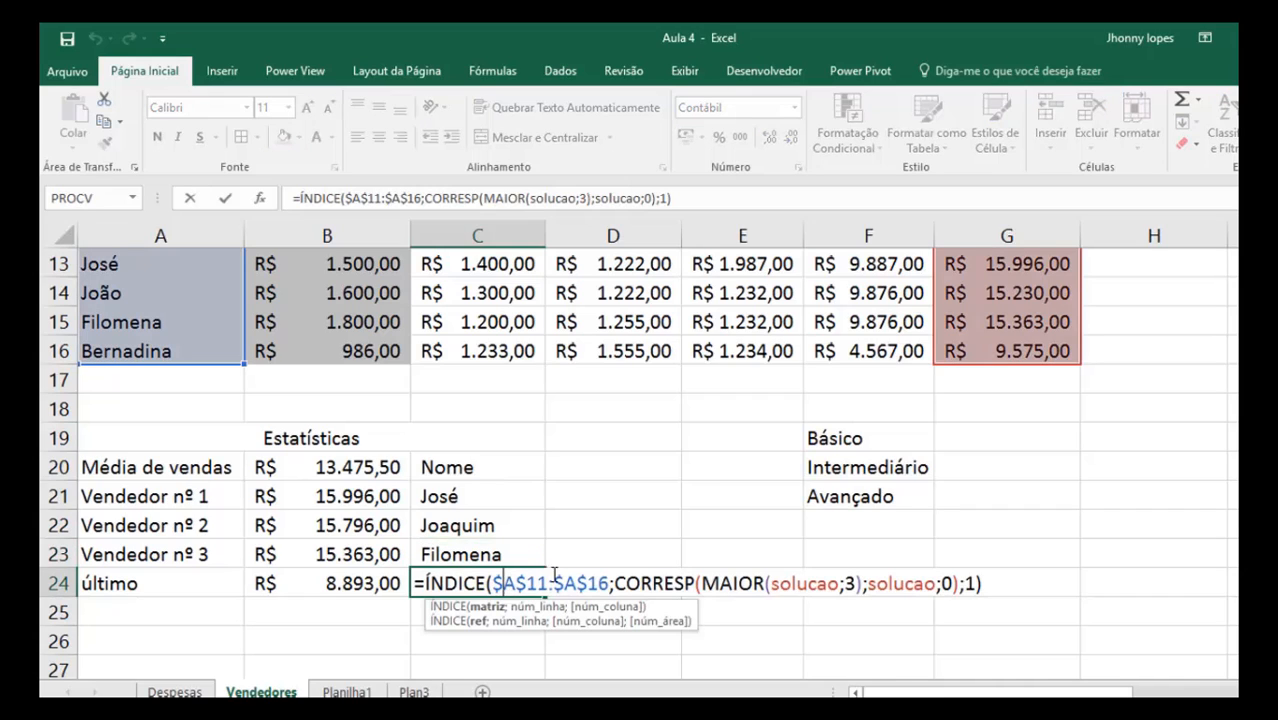
left_click(764, 583)
key("BackSpace")
key("BackSpace")
key("BackSpace")
key("BackSpace")
key("BackSpace")
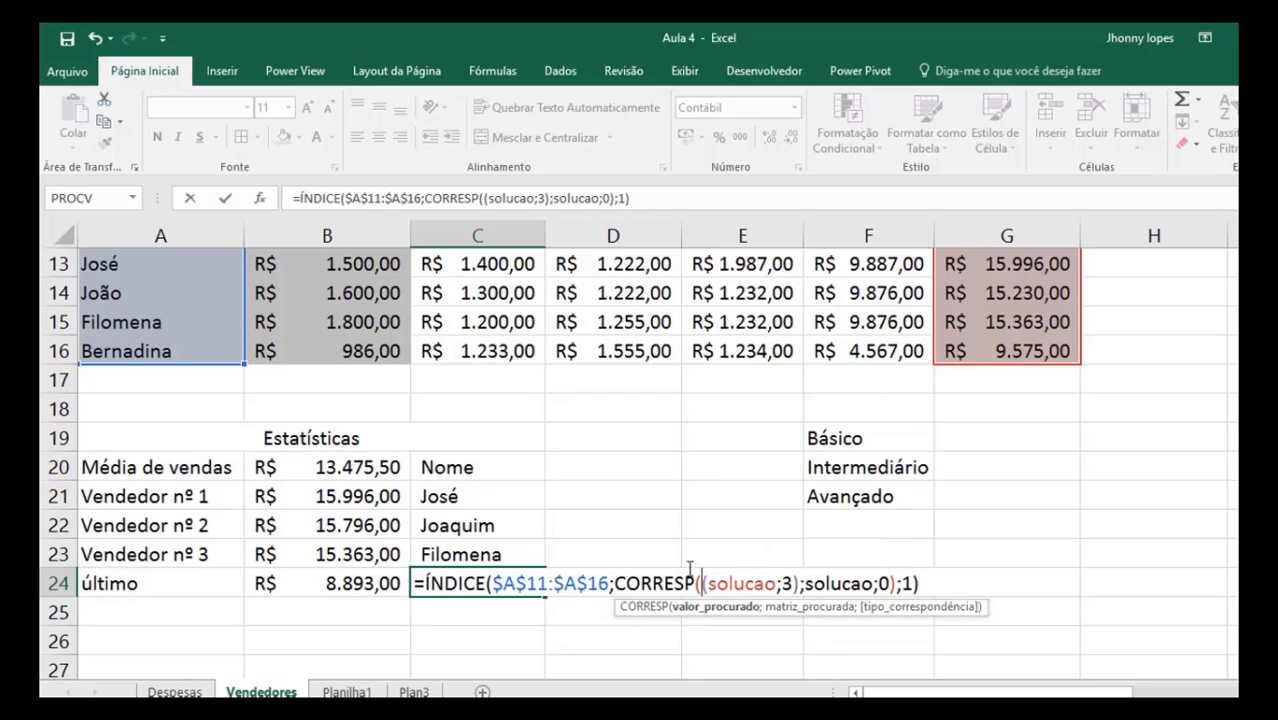
type("menor")
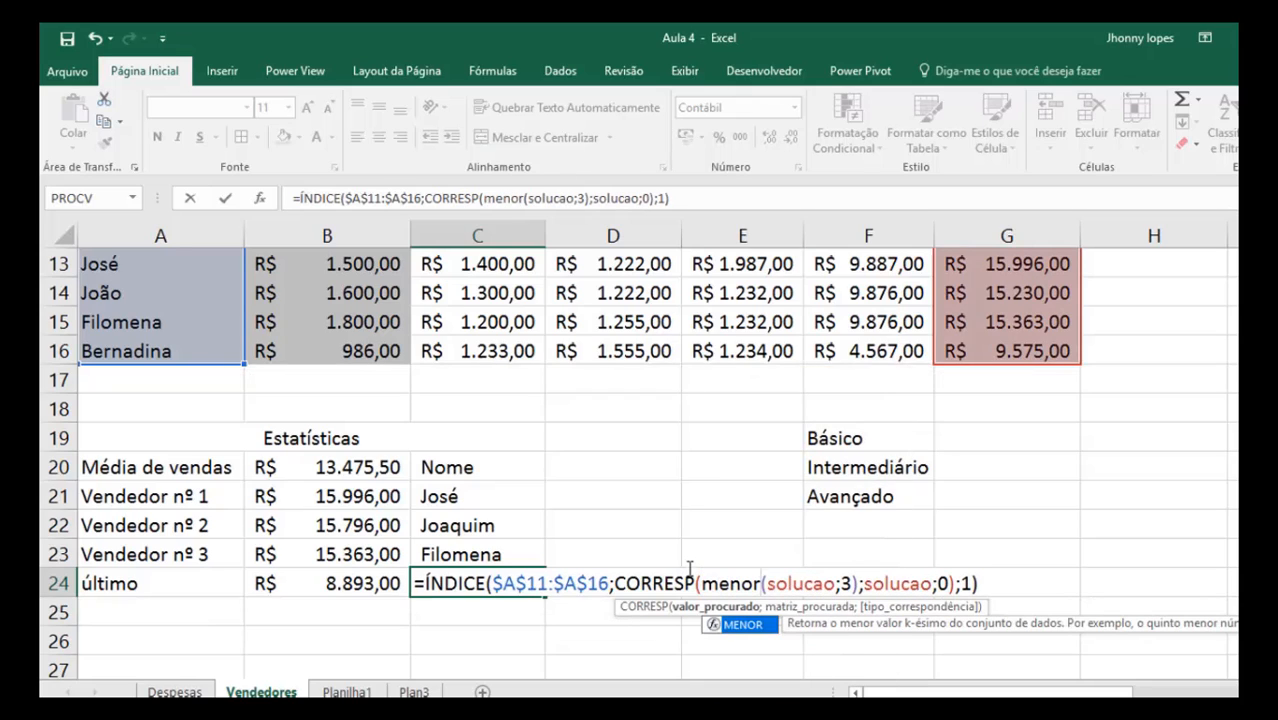
Set the MENOR rank in the C24 formula to 1 for the último row
left_click(850, 582)
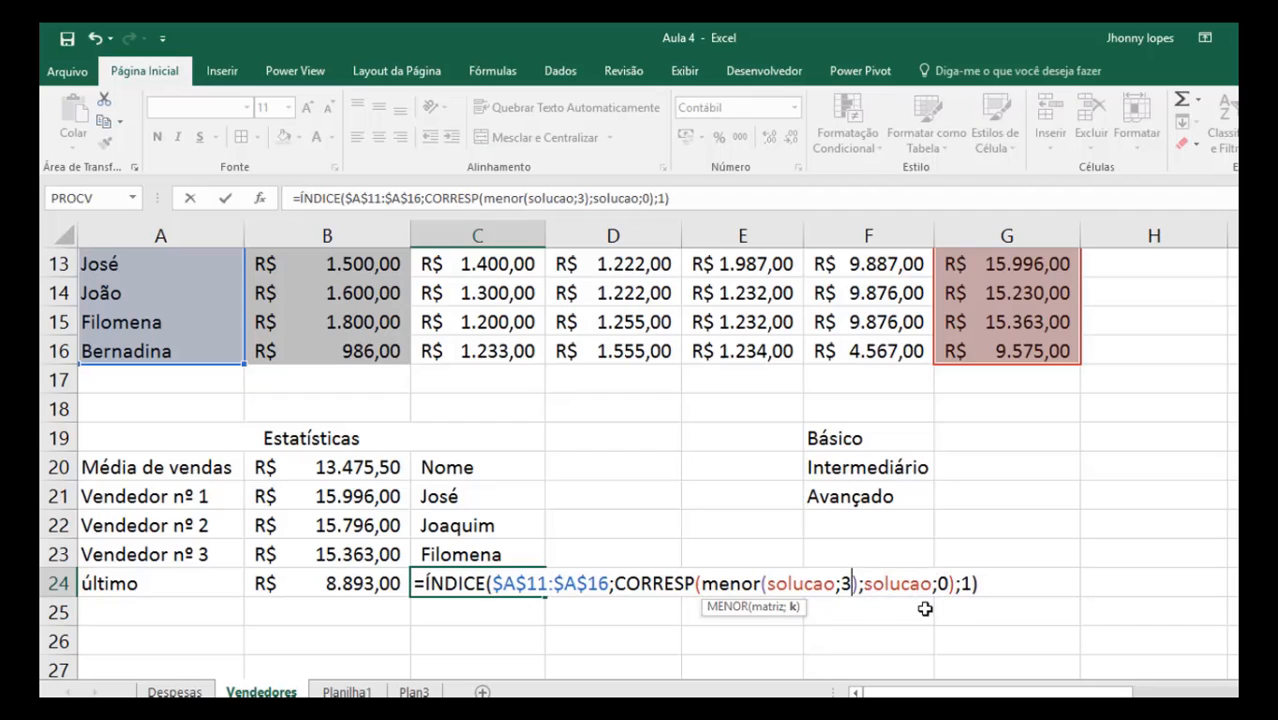
key("BackSpace")
type("1")
key("Return")
left_click(525, 584)
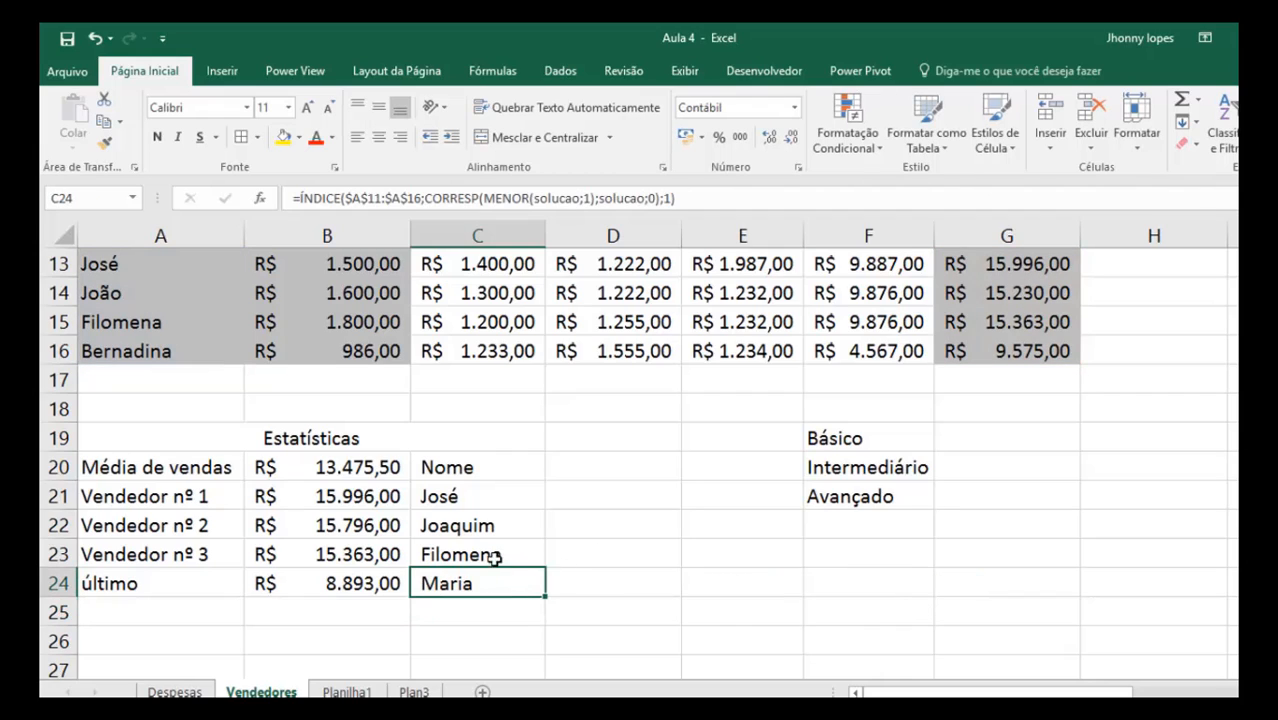
Review the Estatísticas values and the ÍNDICE and CORRESP formulas in C21:C24, comparing the MAIOR and MENOR arguments
left_click(490, 555)
left_click(467, 528)
left_click(463, 500)
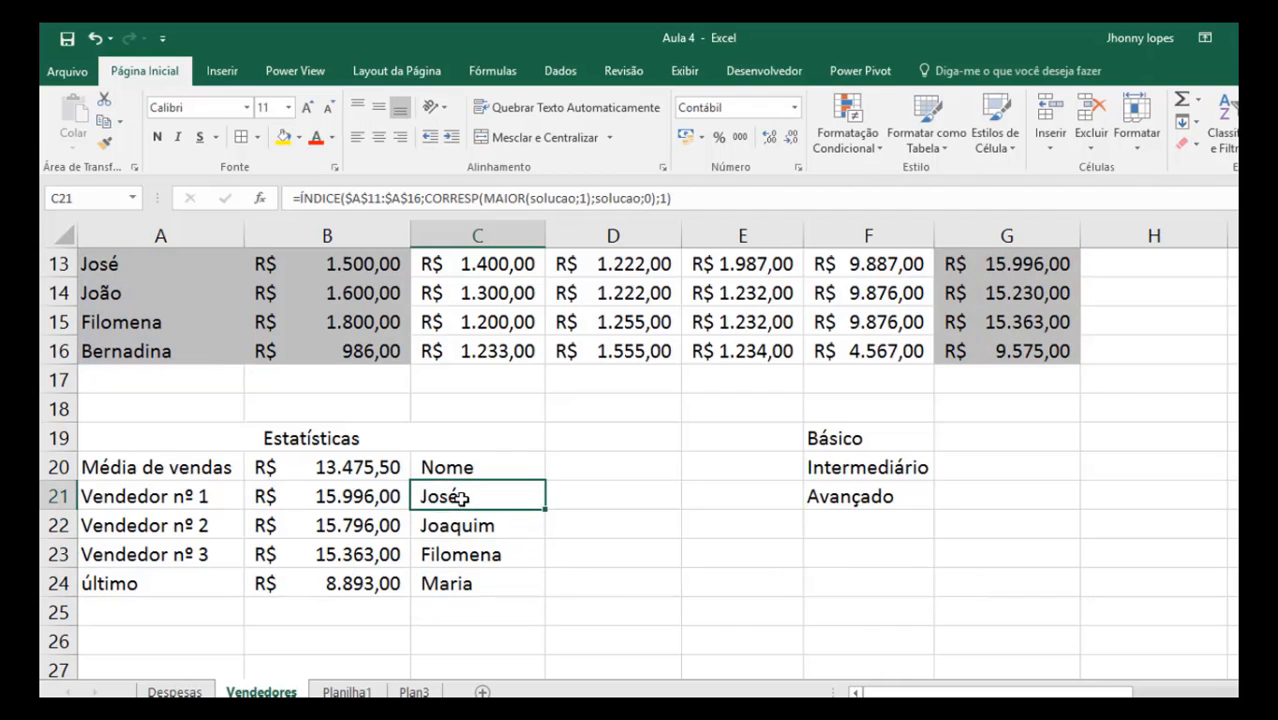
left_click(452, 530)
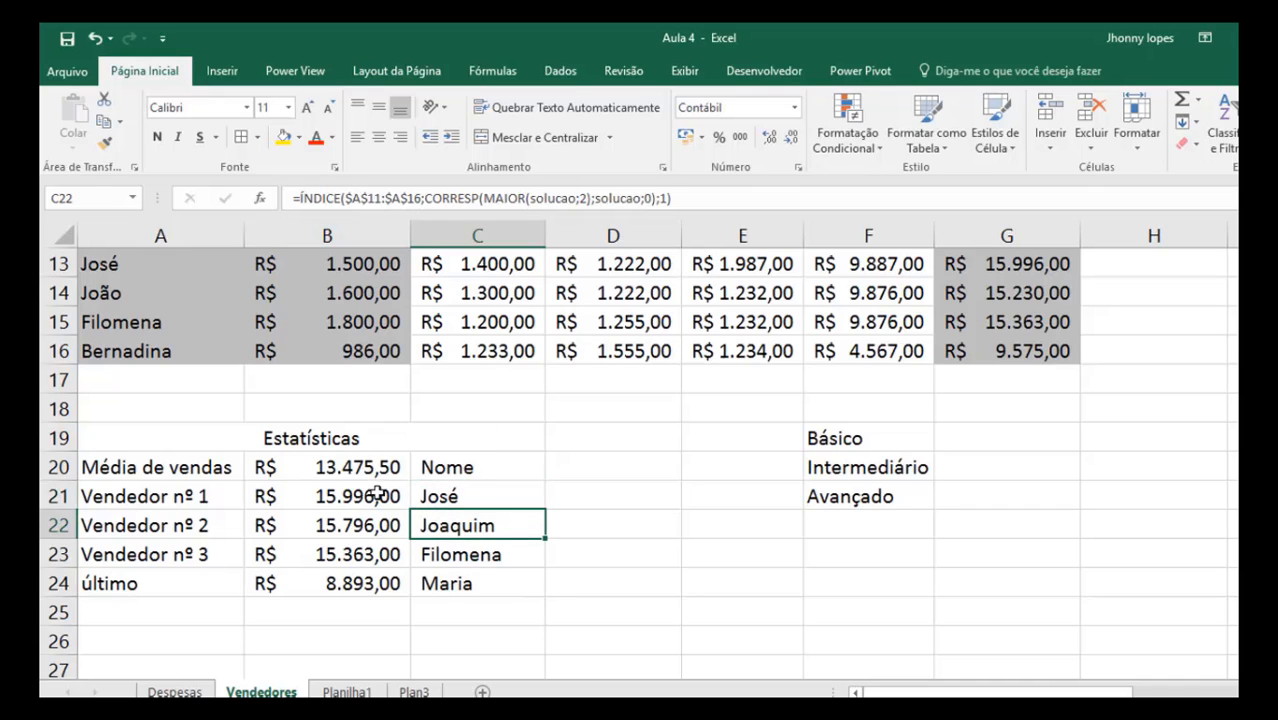
left_click_drag(395, 497, 456, 558)
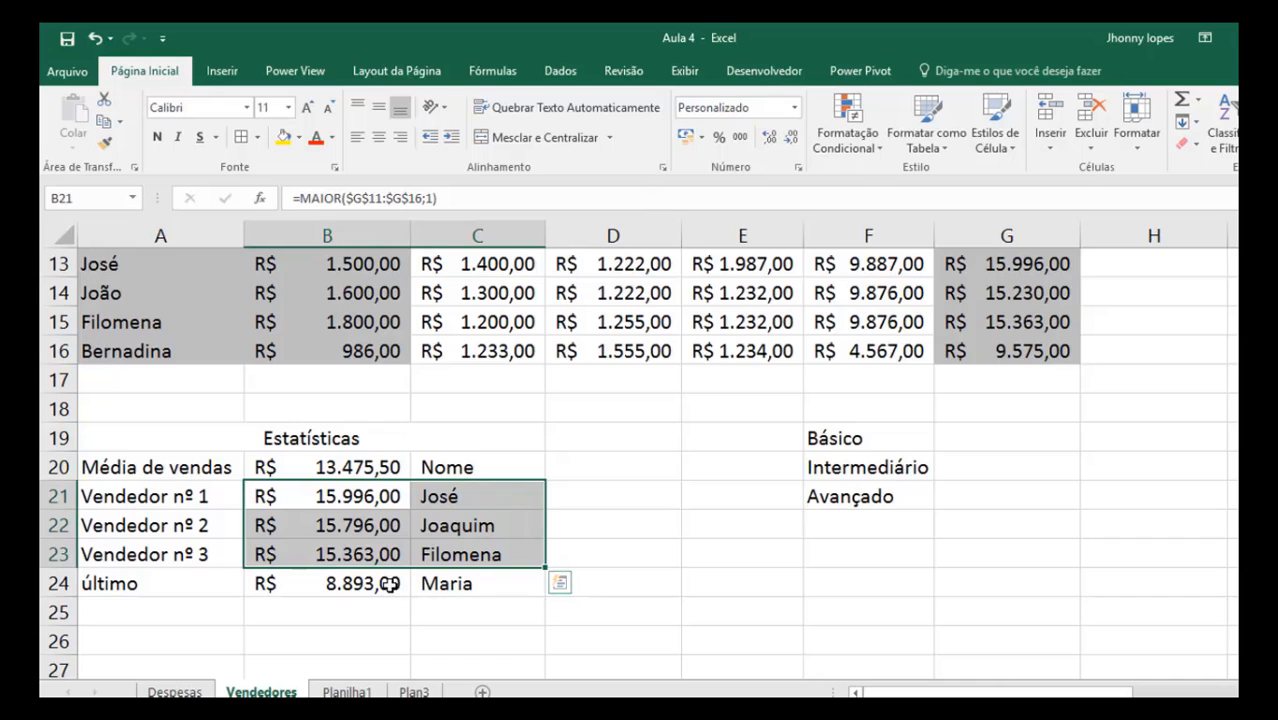
left_click(392, 585)
left_click(428, 586)
double_click(430, 583)
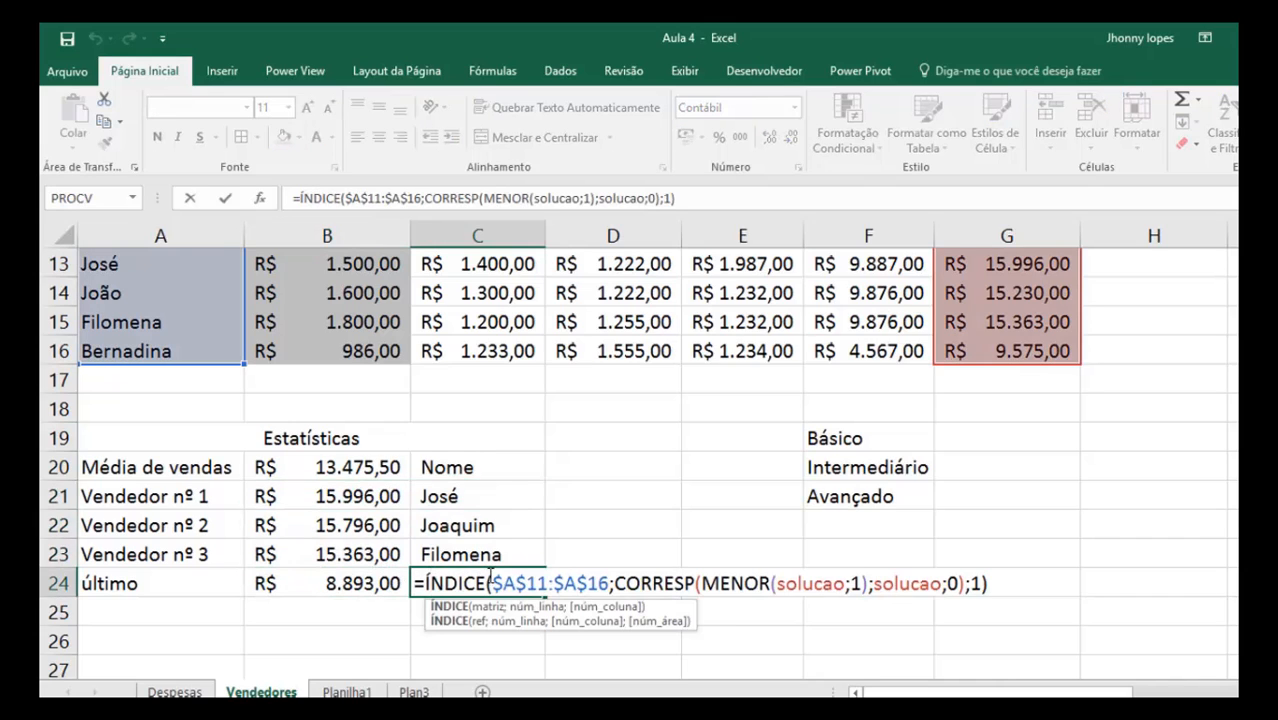
left_click(731, 583)
key("Return")
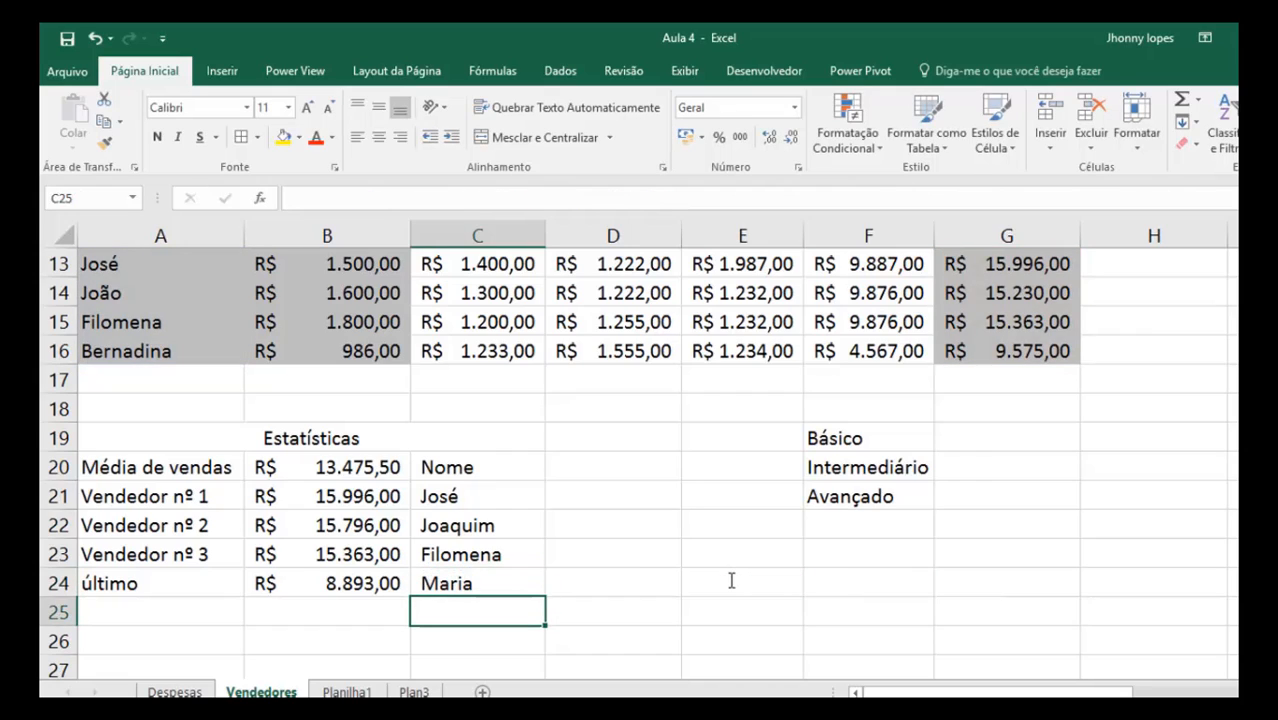
left_click(464, 527)
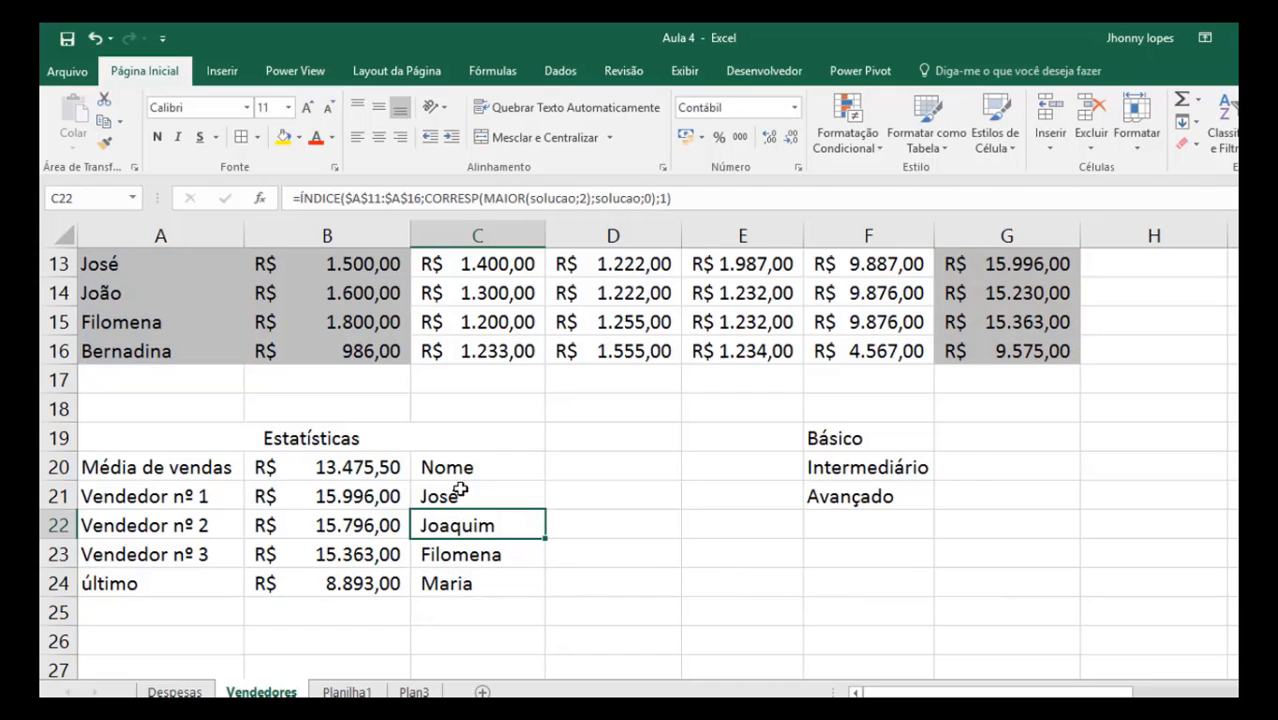
left_click(329, 198)
key("Return")
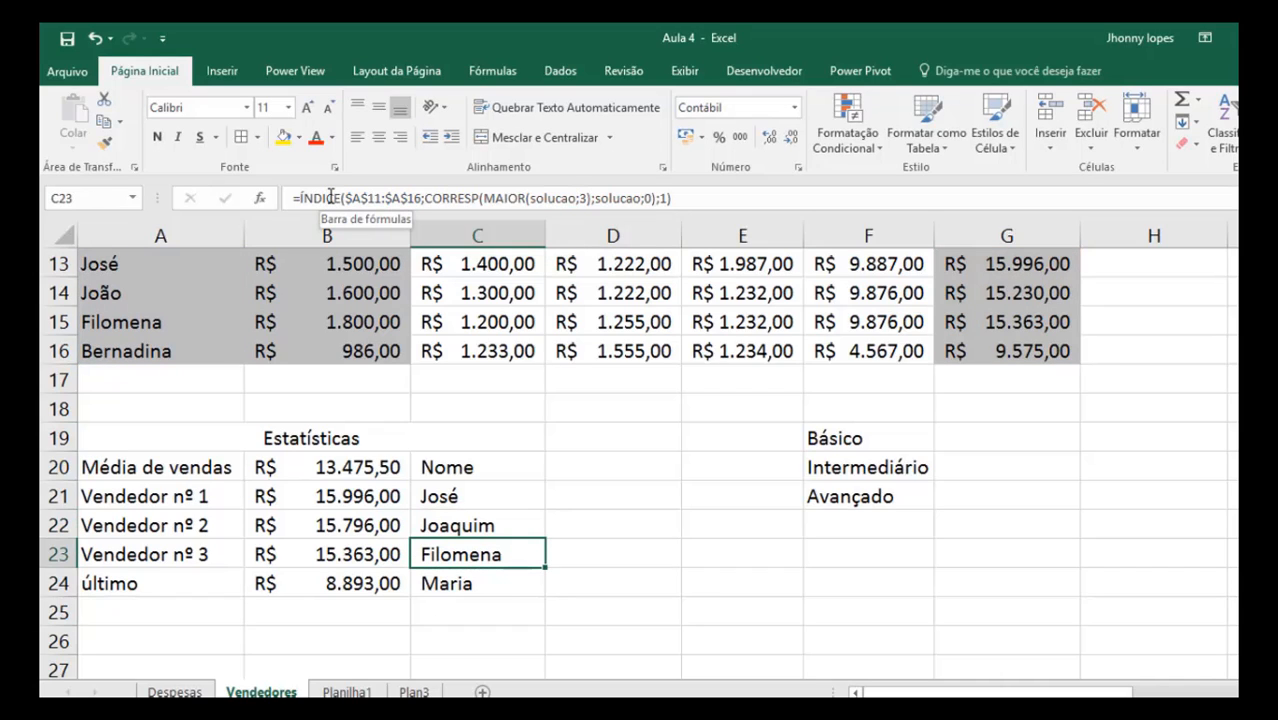
key("Return")
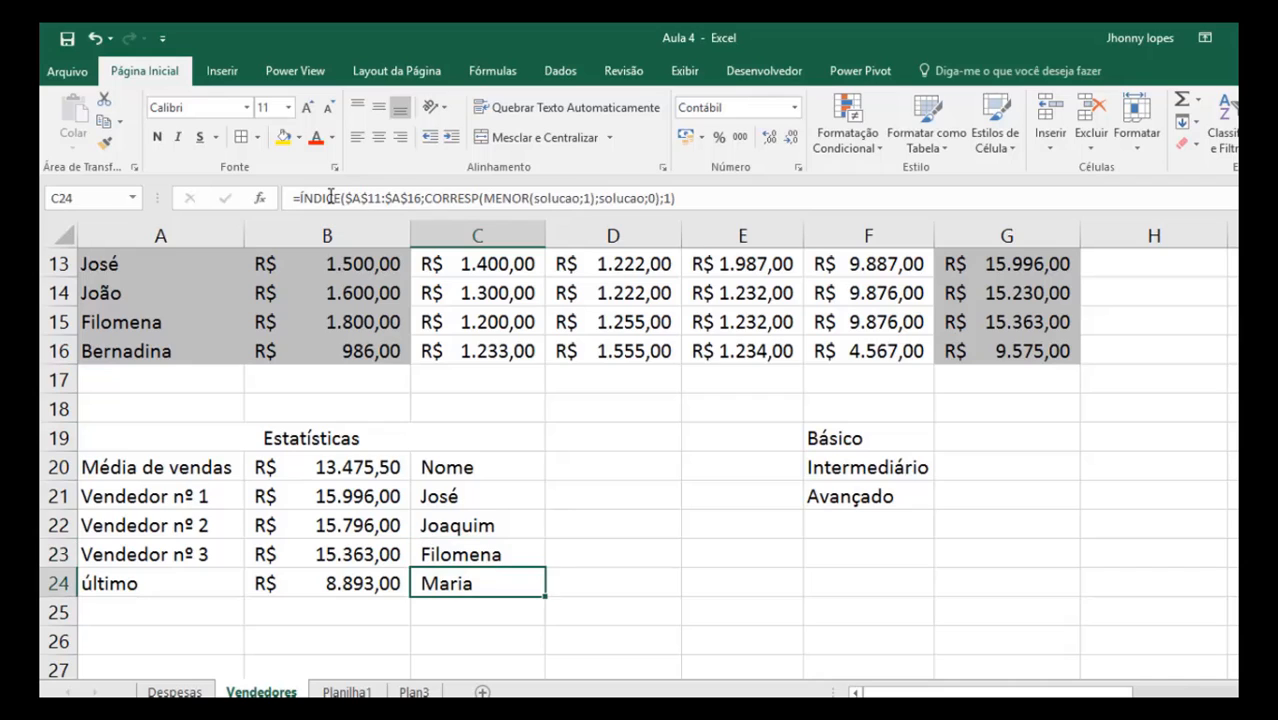
Start a PROCV formula in D24 and open the function's online help article from its arguments dialog
left_click(666, 575)
type("=")
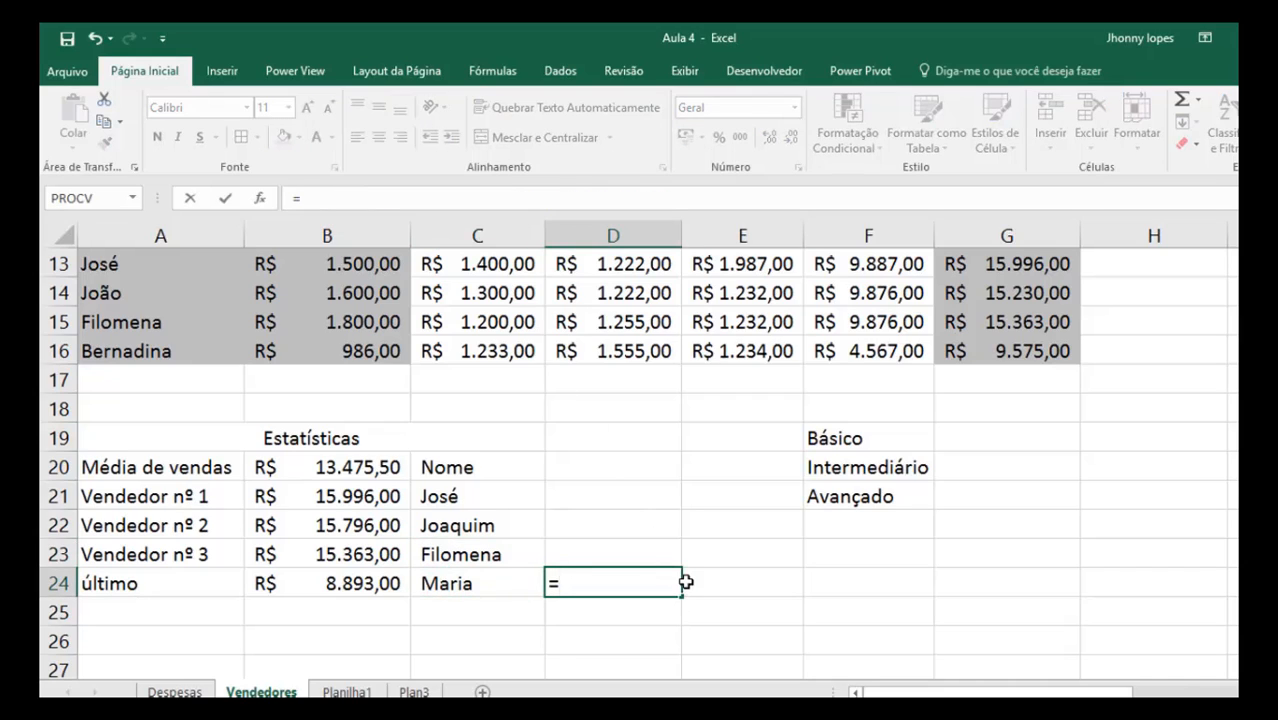
type("pr")
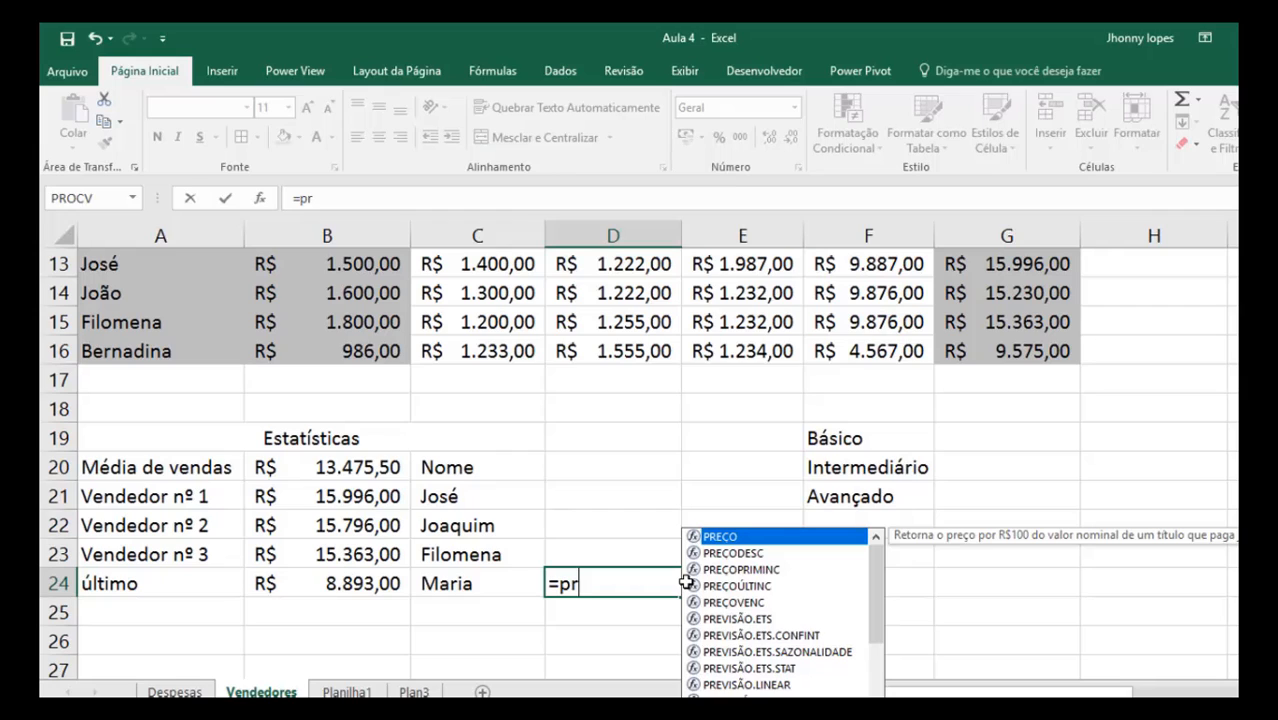
type("ocv")
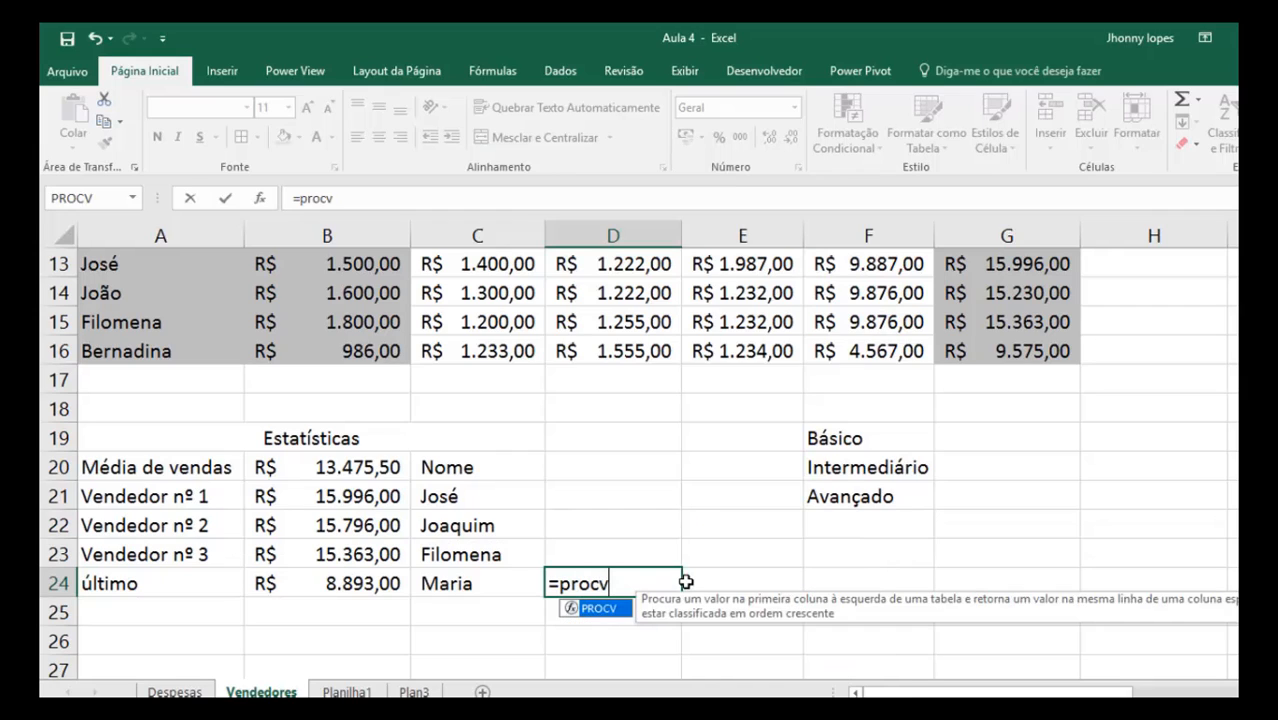
type("(")
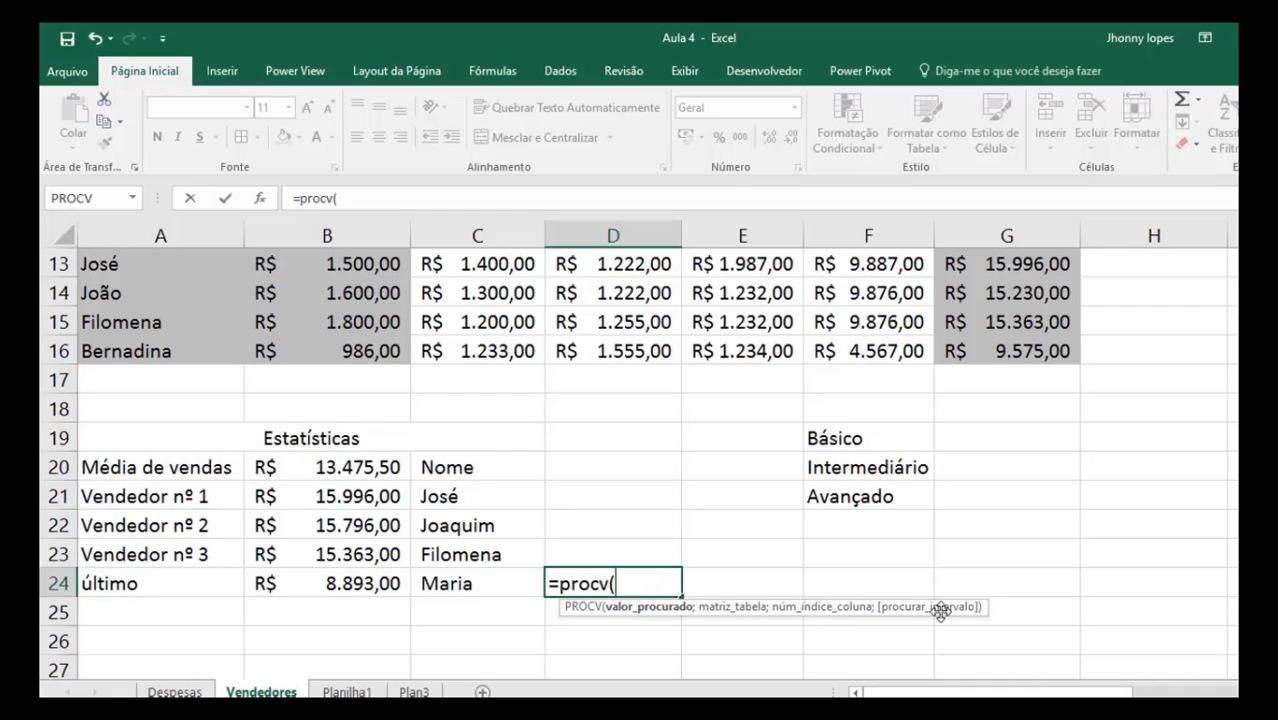
left_click(260, 198)
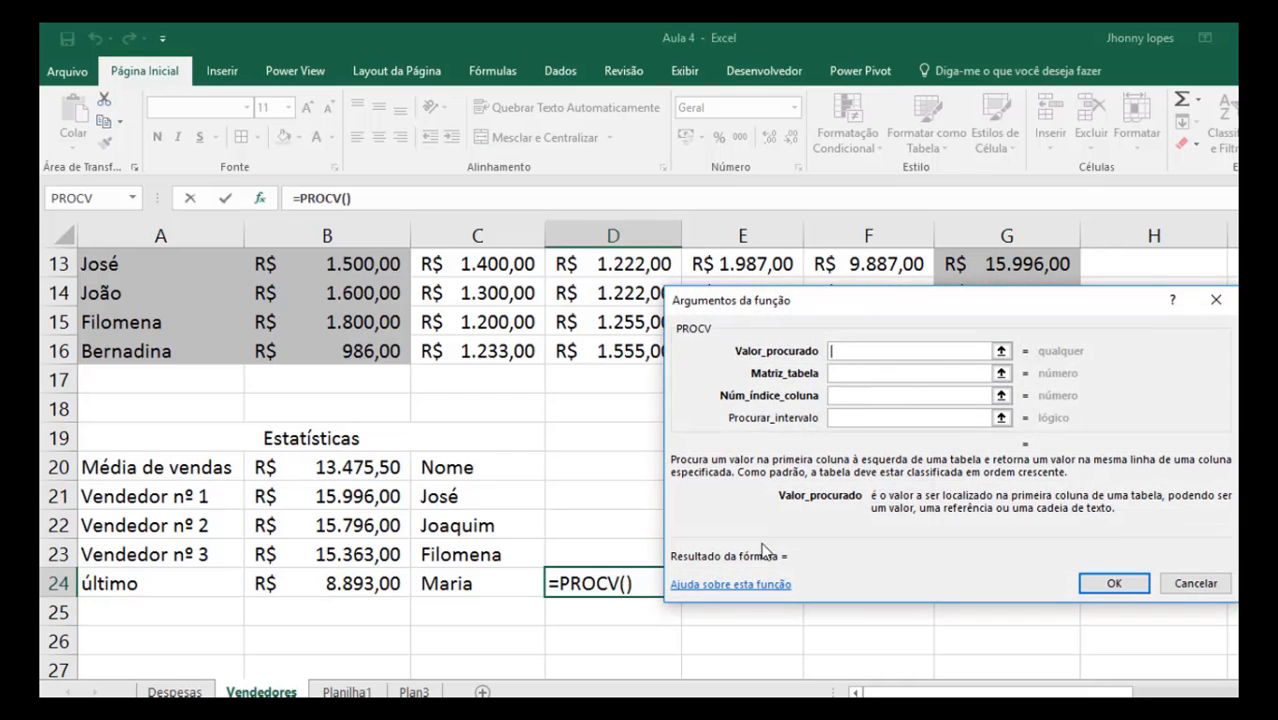
left_click(724, 587)
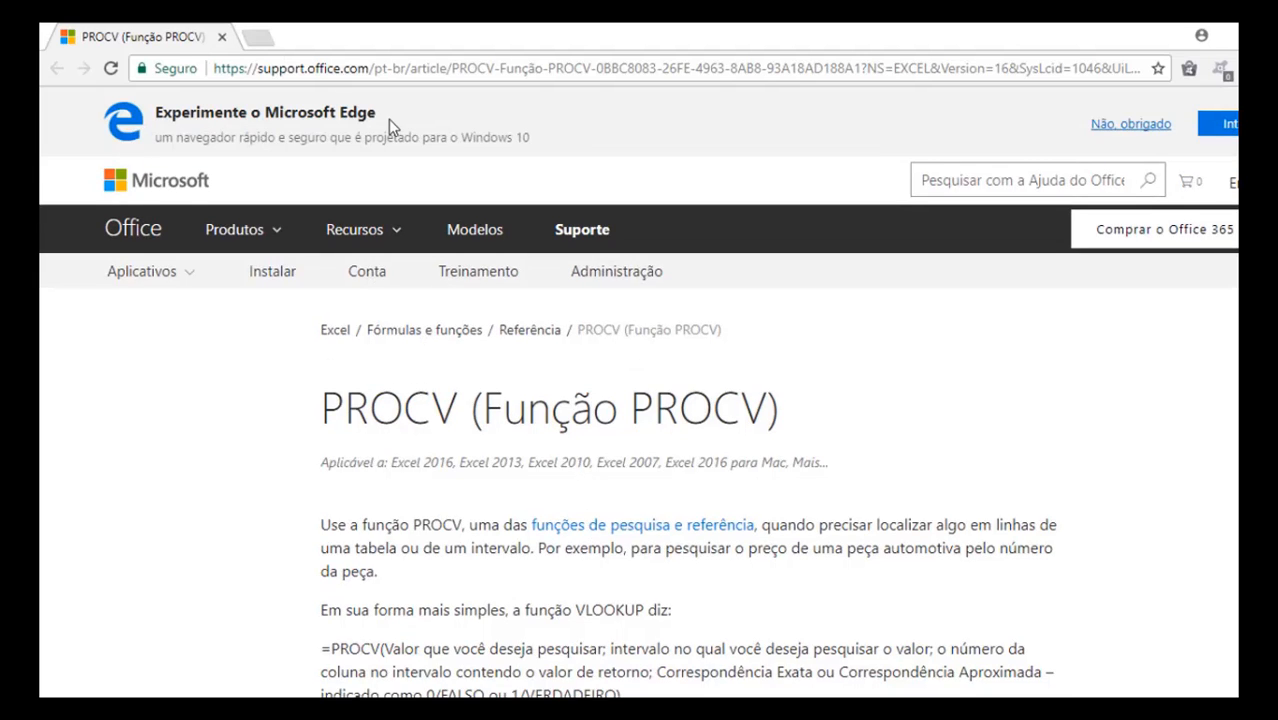
Examine the argument explanations and worked examples in the PROCV help article
scroll(402, 134, "down", 5)
scroll(648, 348, "down", 2)
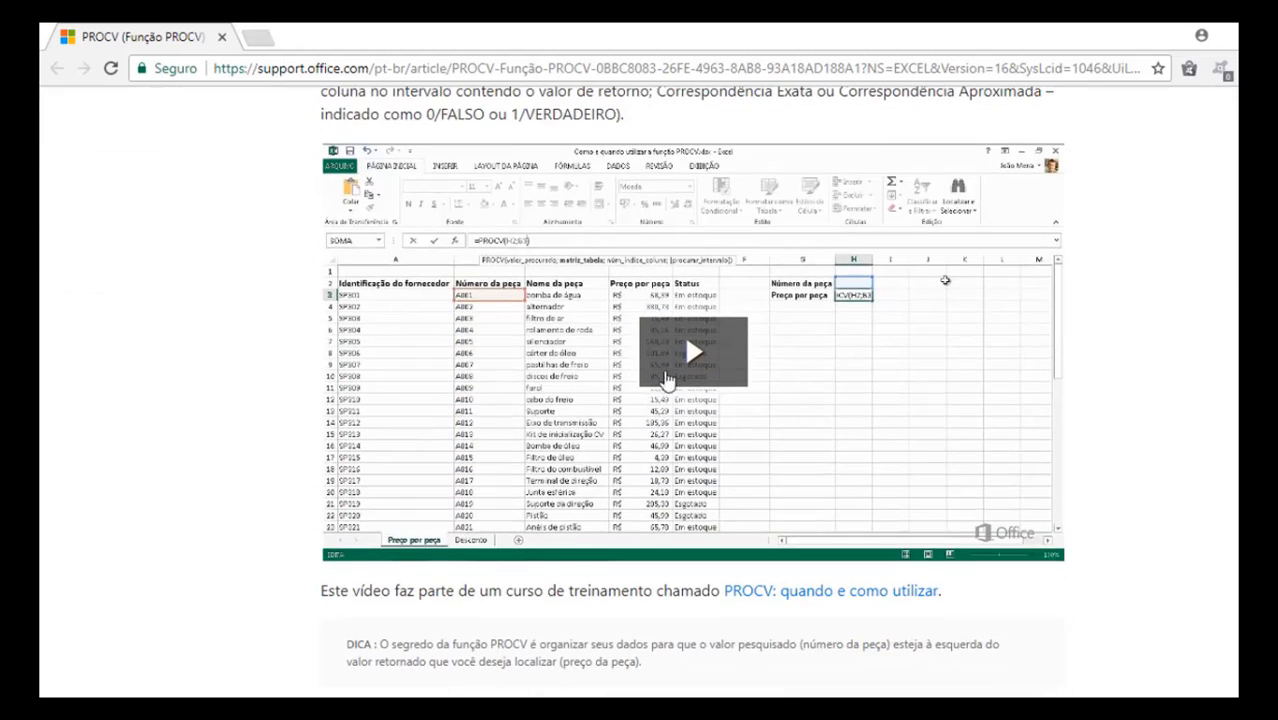
scroll(679, 371, "down", 6)
scroll(679, 371, "down", 9)
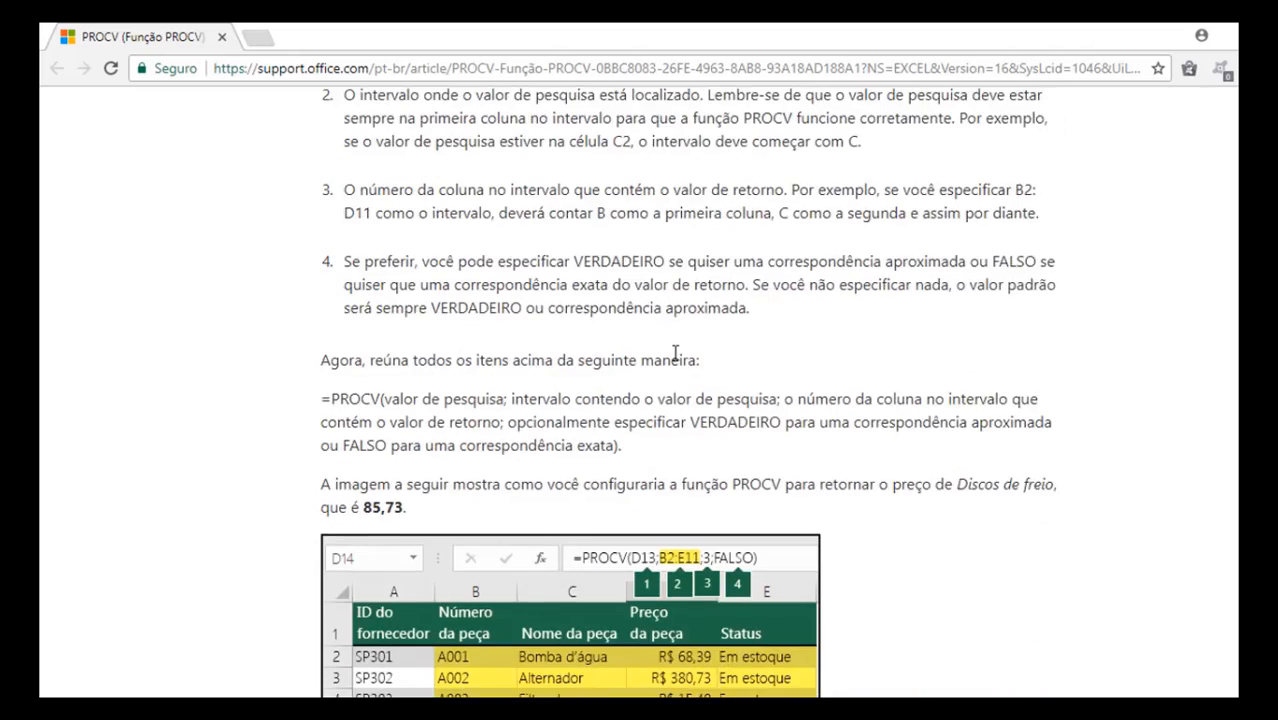
scroll(677, 376, "down", 8)
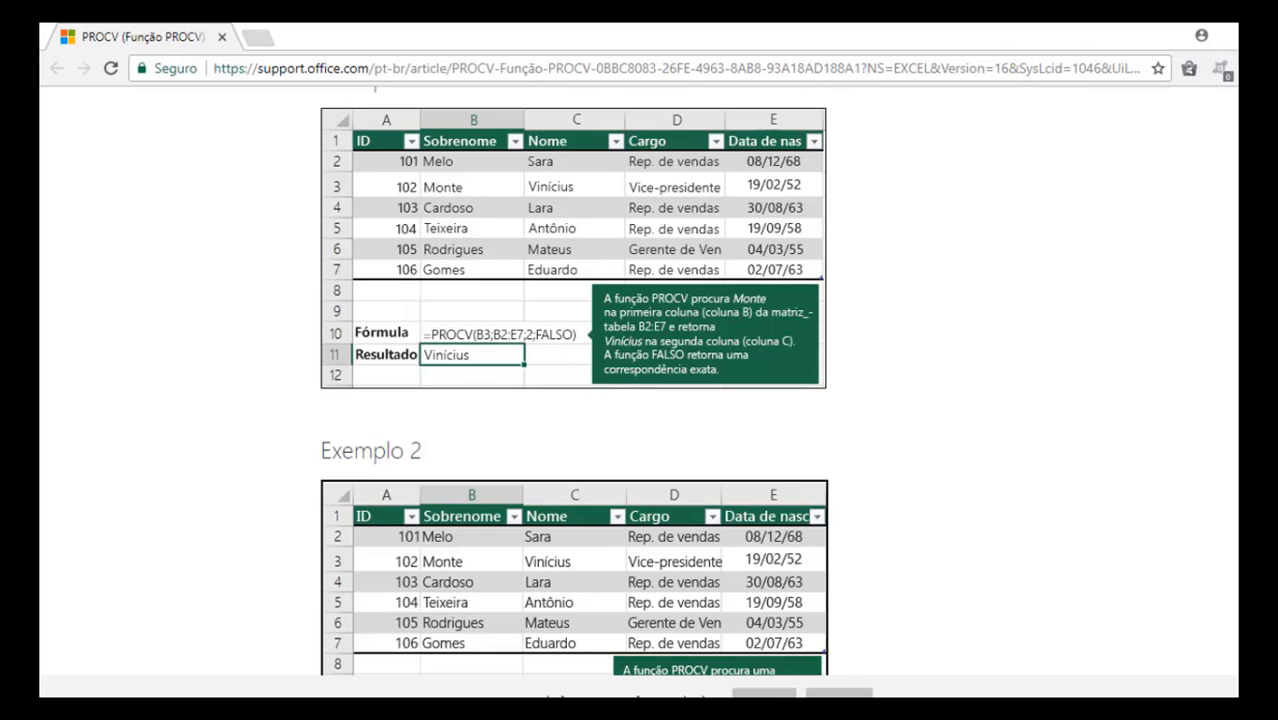
Switch back to Excel and discard the unfinished PROCV formula in D24
key("F10")
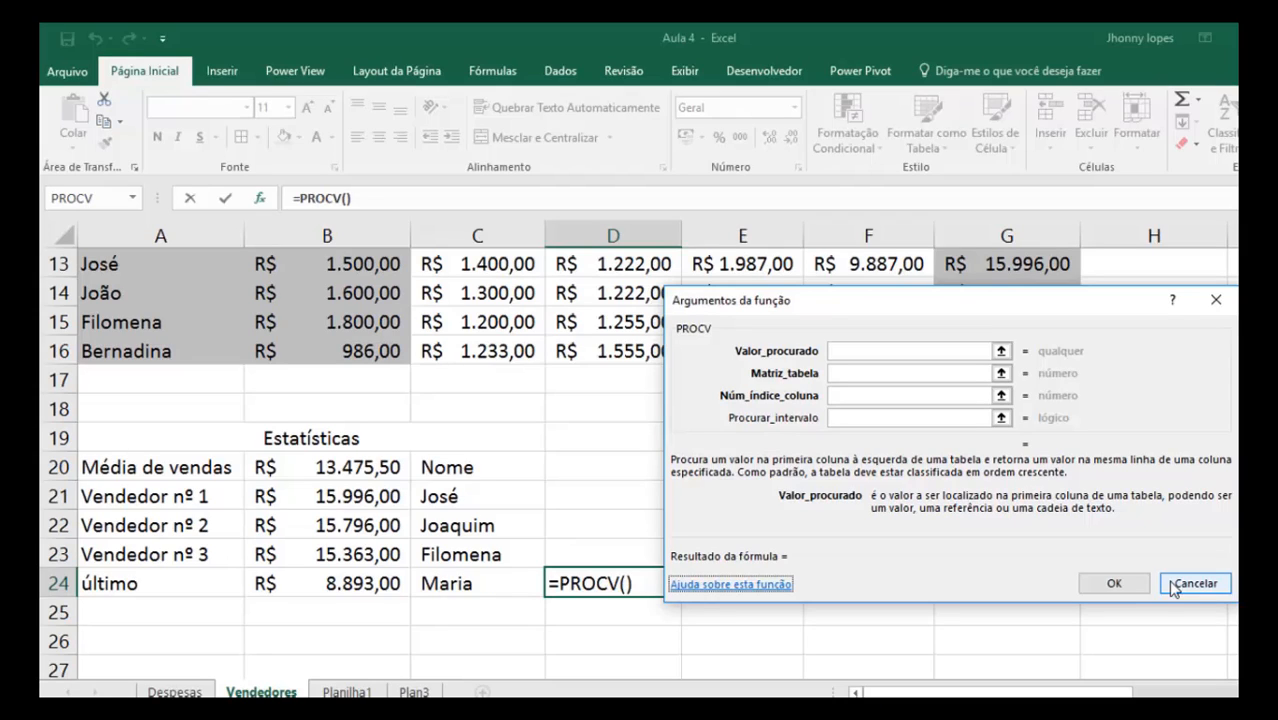
left_click(1173, 588)
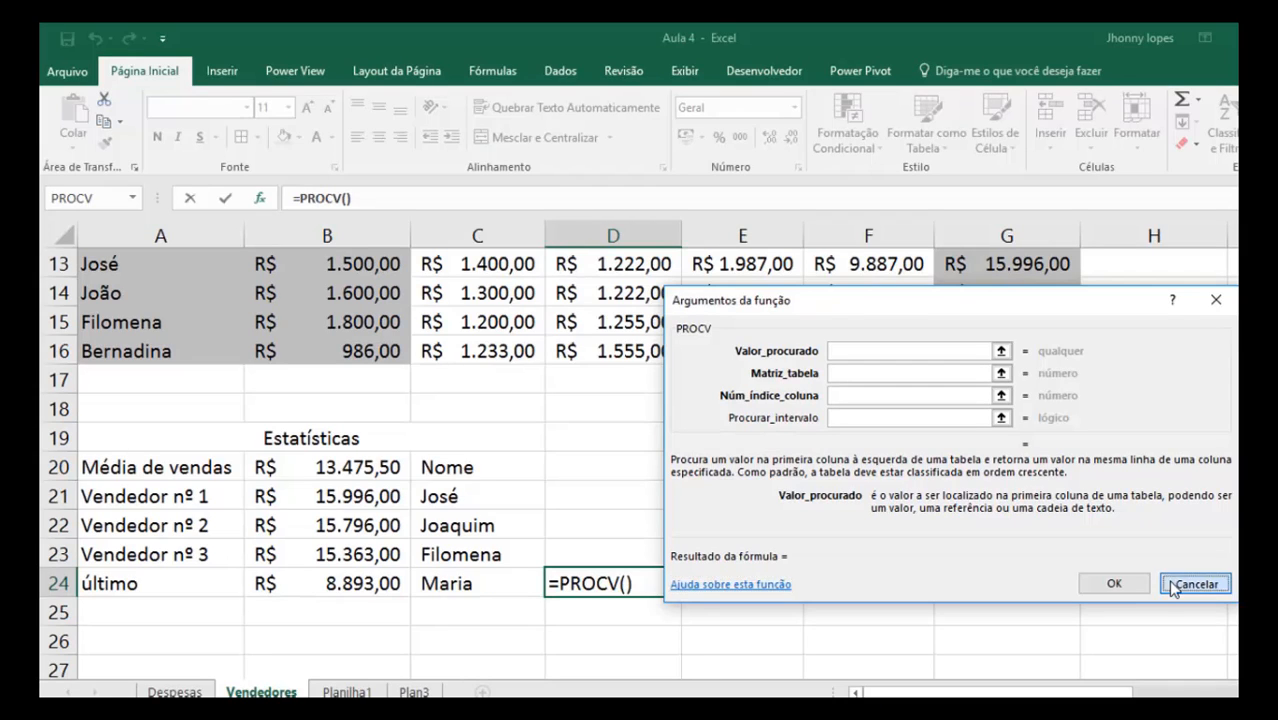
left_click(450, 518)
left_click(612, 523)
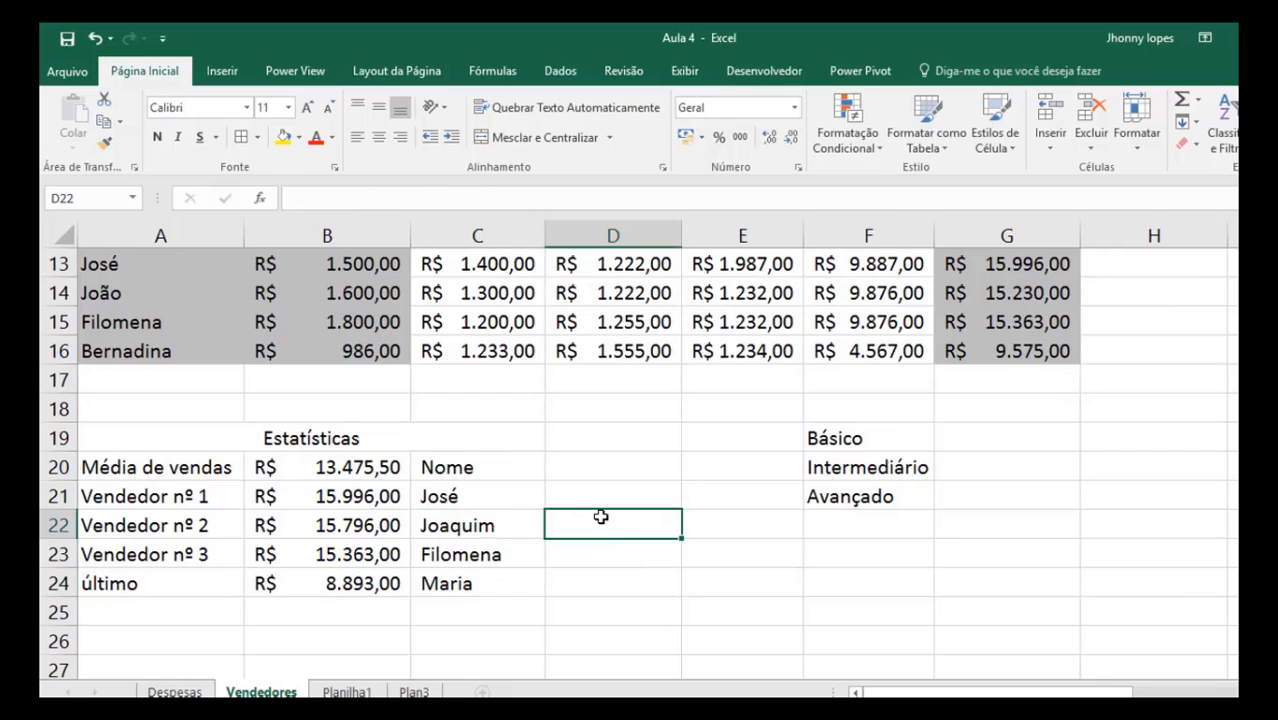